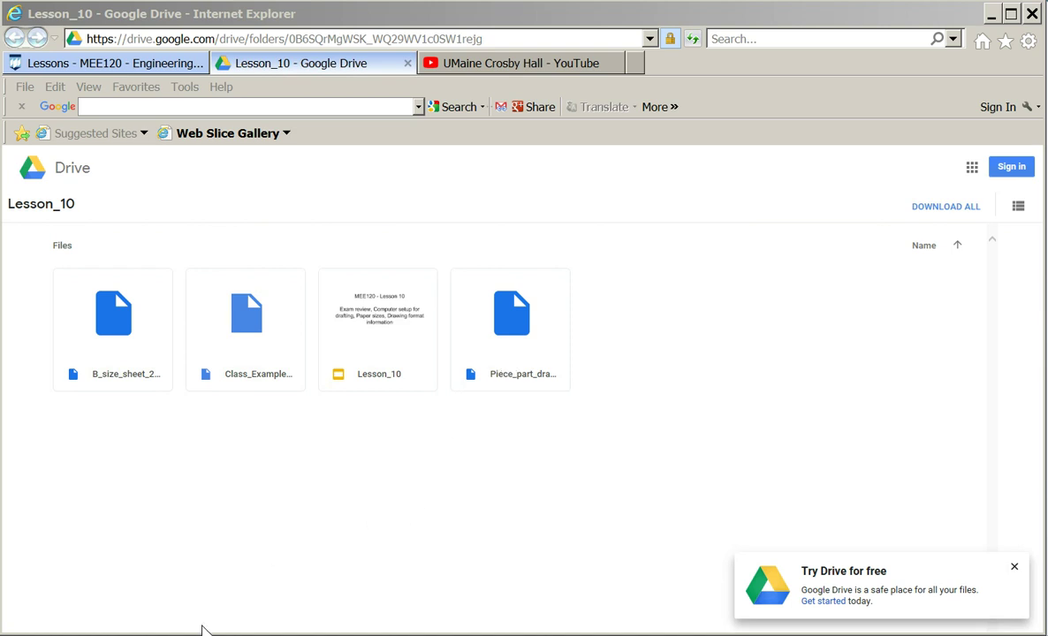
Check the template files in the SW_Templates_2018 folder, and minimize the folder window.
mouse_move(70, 635)
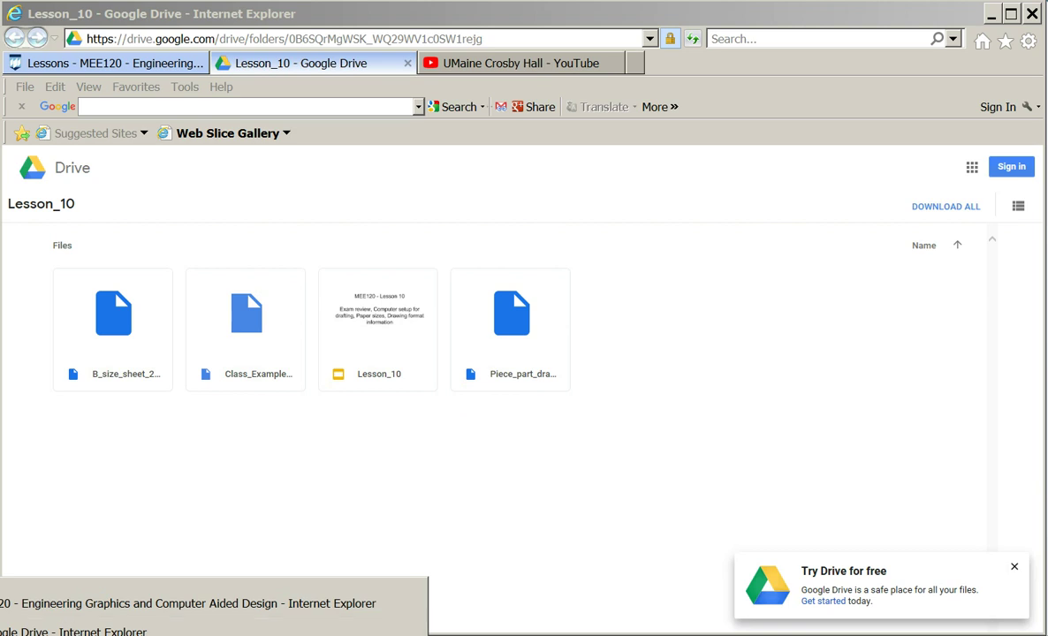
click(115, 635)
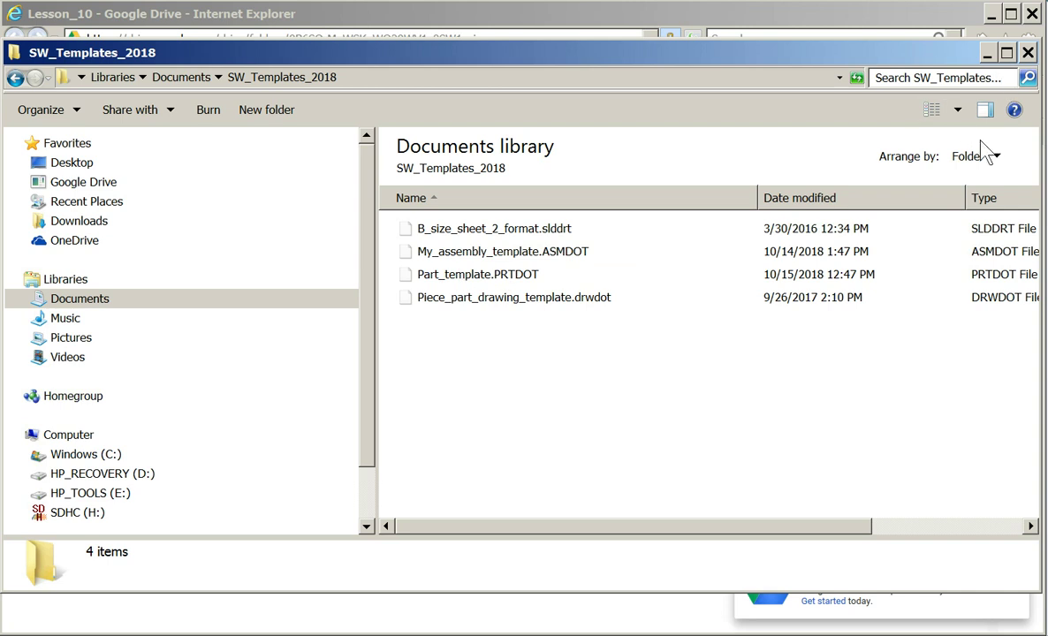
click(987, 54)
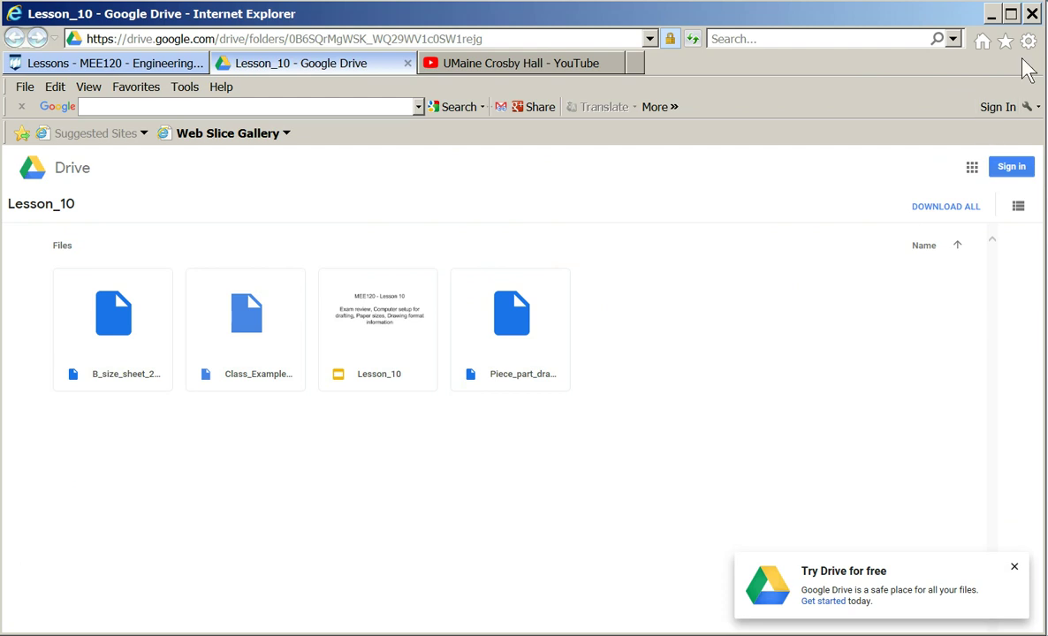
Switch to SOLIDWORKS, start opening an existing document and browse the files on the Desktop.
click(372, 635)
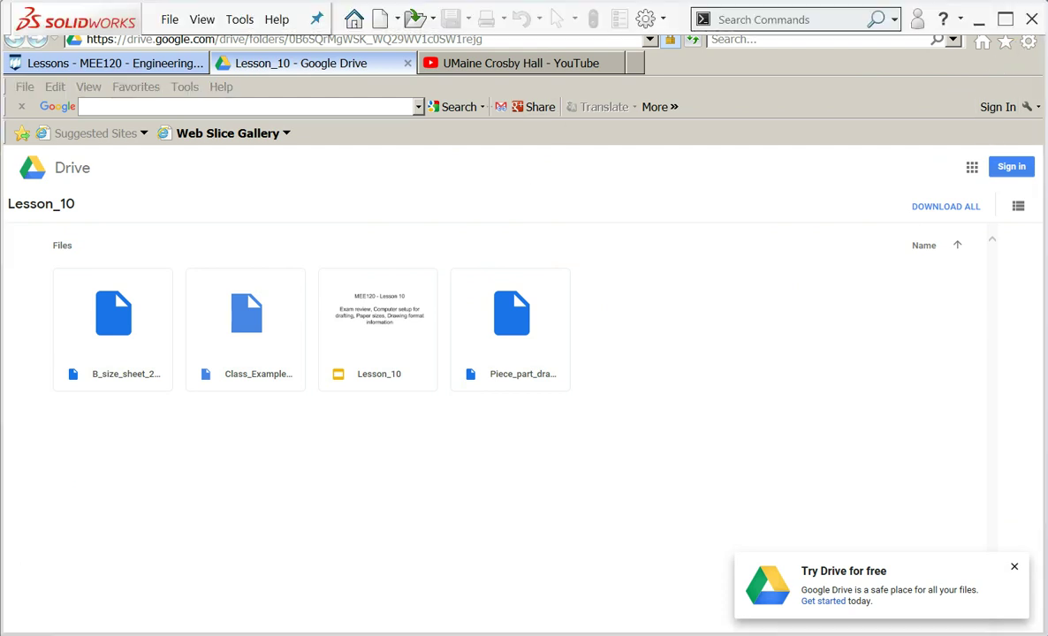
click(172, 20)
click(187, 74)
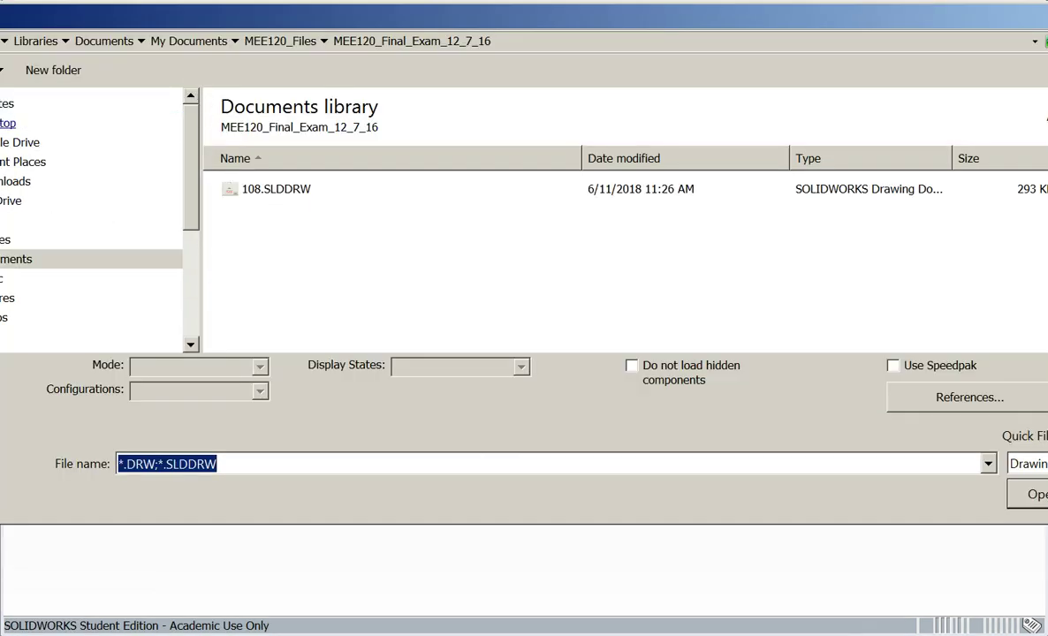
click(9, 123)
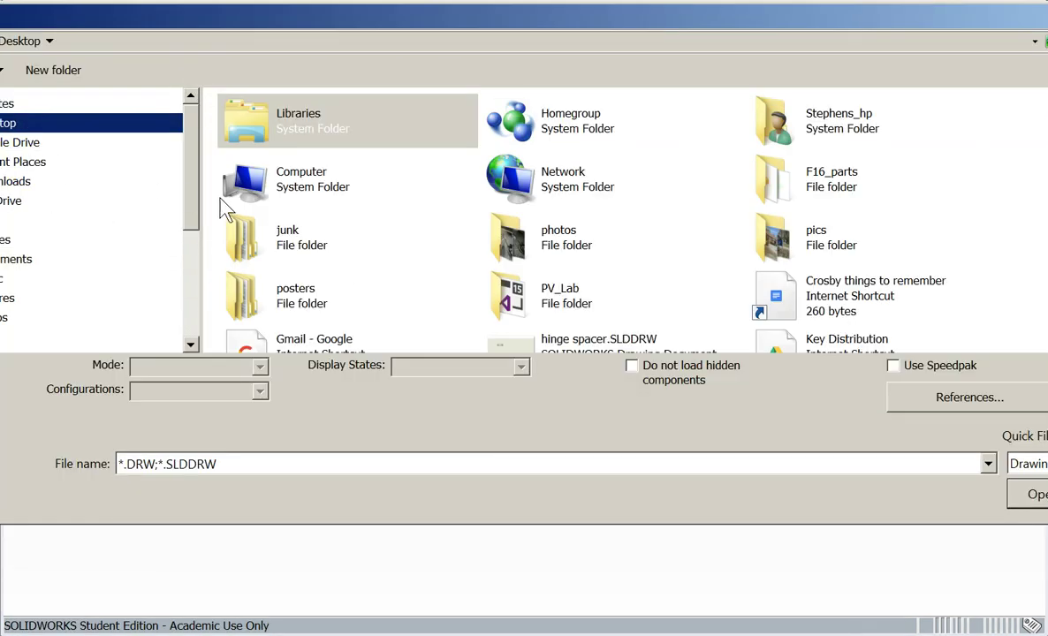
scroll(966, 253, down, 1)
scroll(966, 253, down, 2)
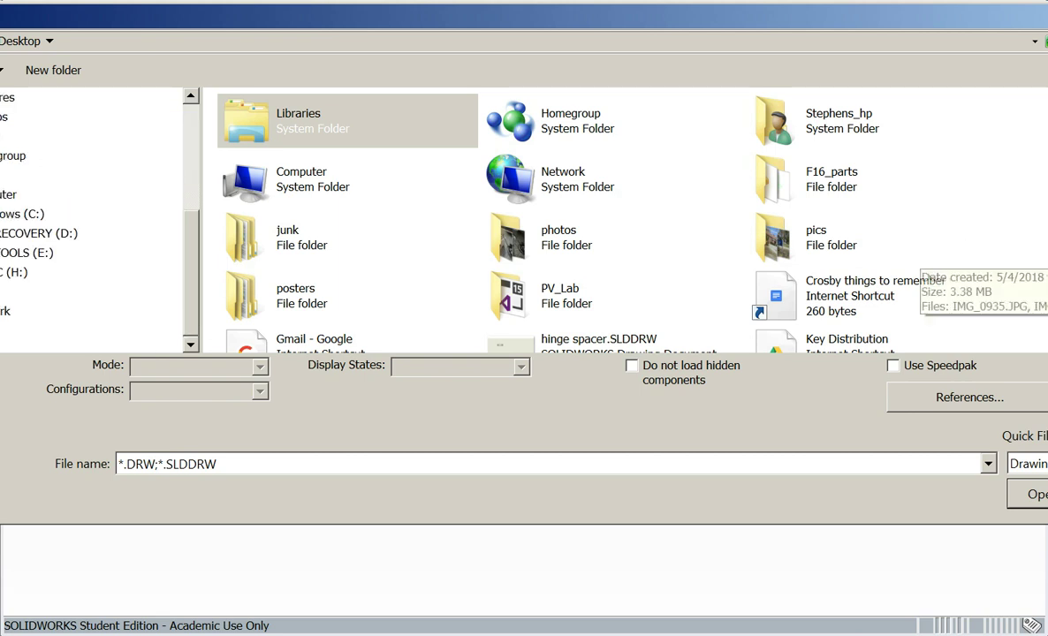
scroll(966, 253, down, 1)
scroll(966, 253, down, 1)
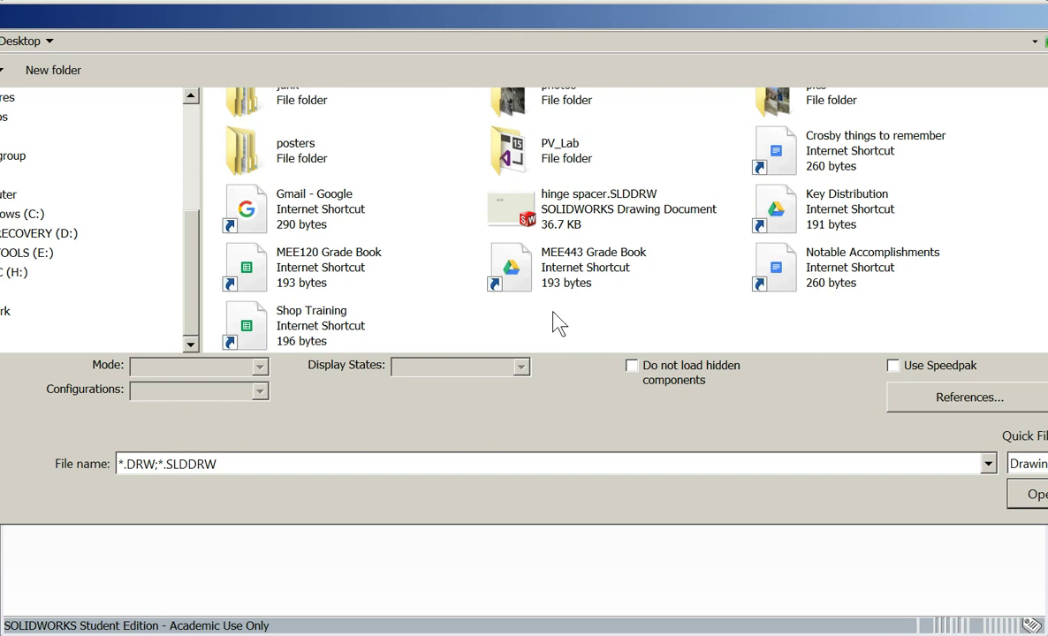
Filter the file list to SOLIDWORKS parts, assemblies and drawings, and open block.SLDPRT from the Desktop.
click(1043, 464)
scroll(1043, 74, up, 1)
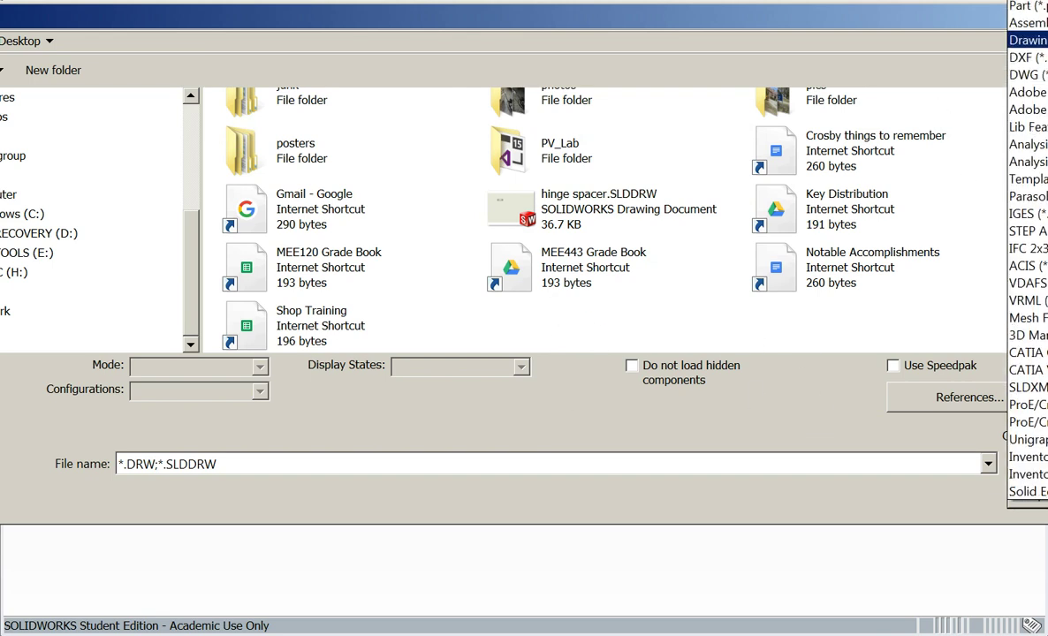
click(1043, 2)
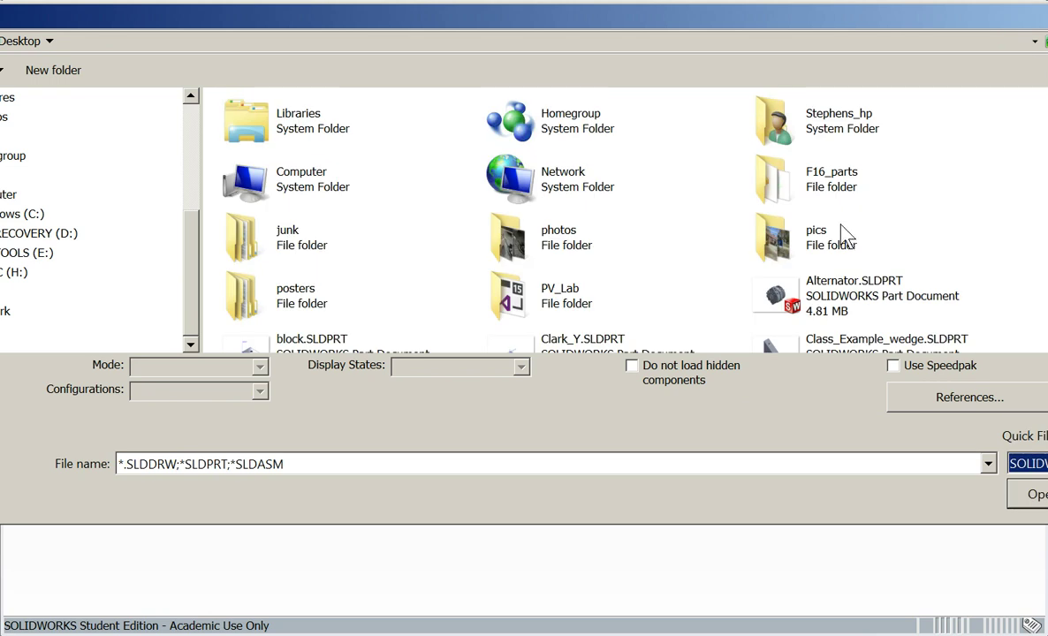
click(893, 187)
scroll(892, 176, down, 2)
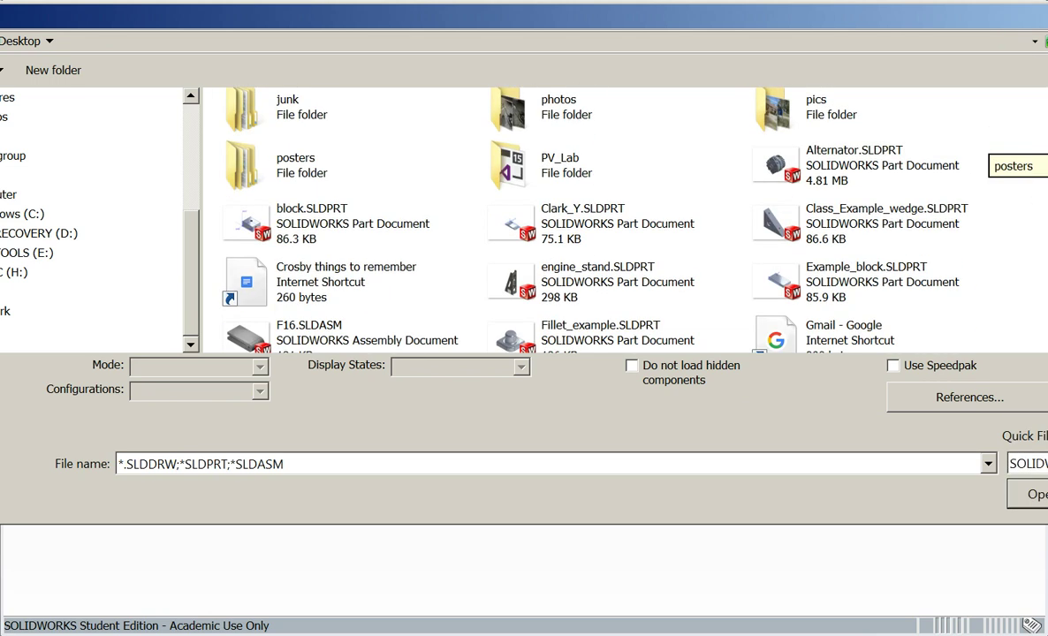
click(343, 244)
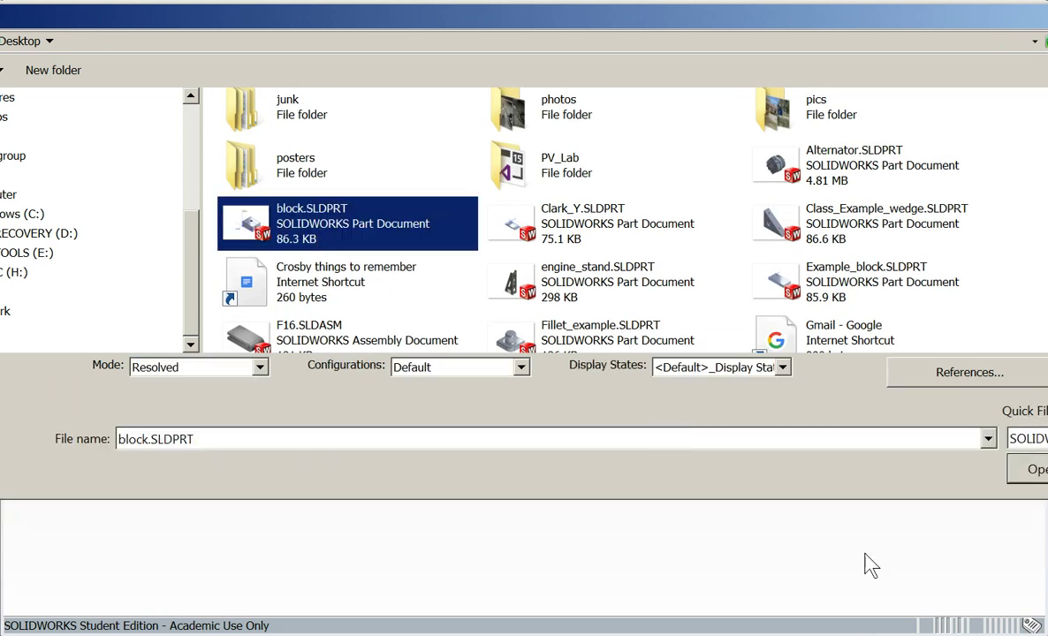
click(1038, 470)
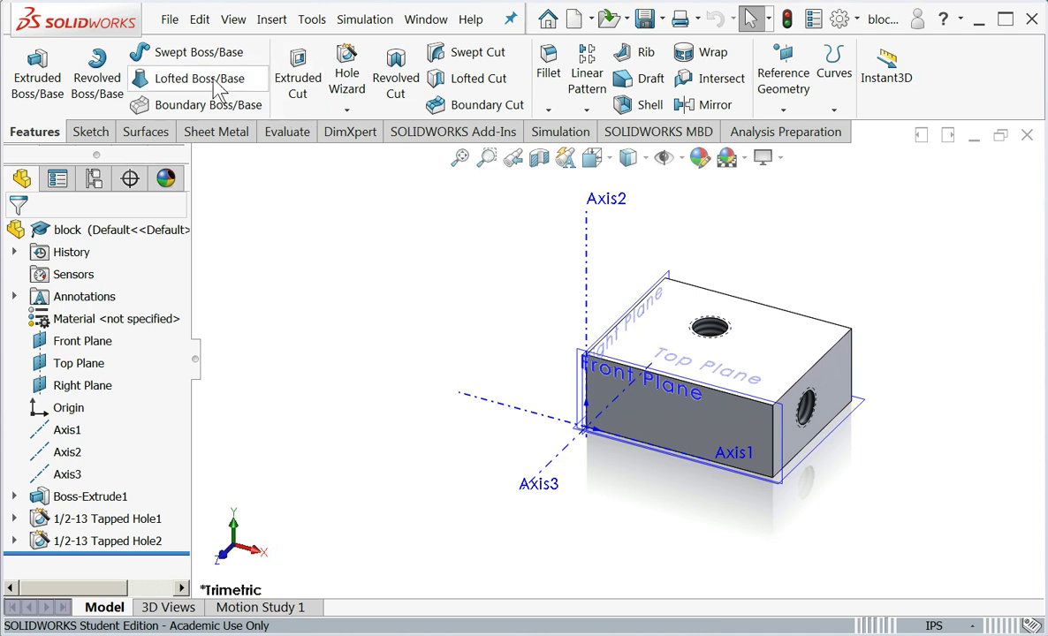
Make a drawing from the block part using the Piece_part_drawing template in SW_Templates_2018.
click(172, 22)
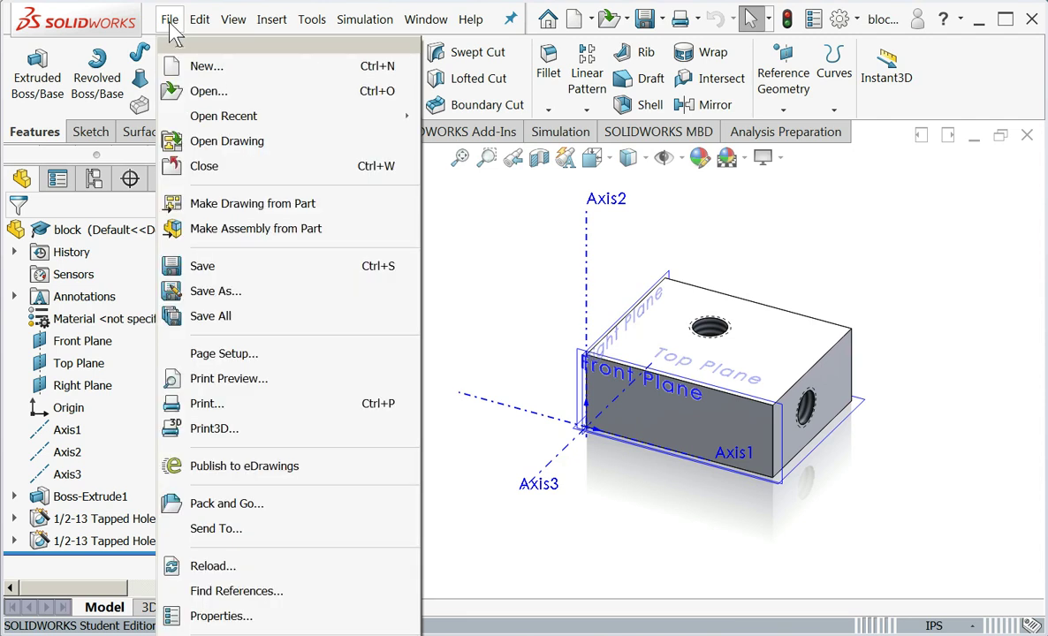
click(240, 205)
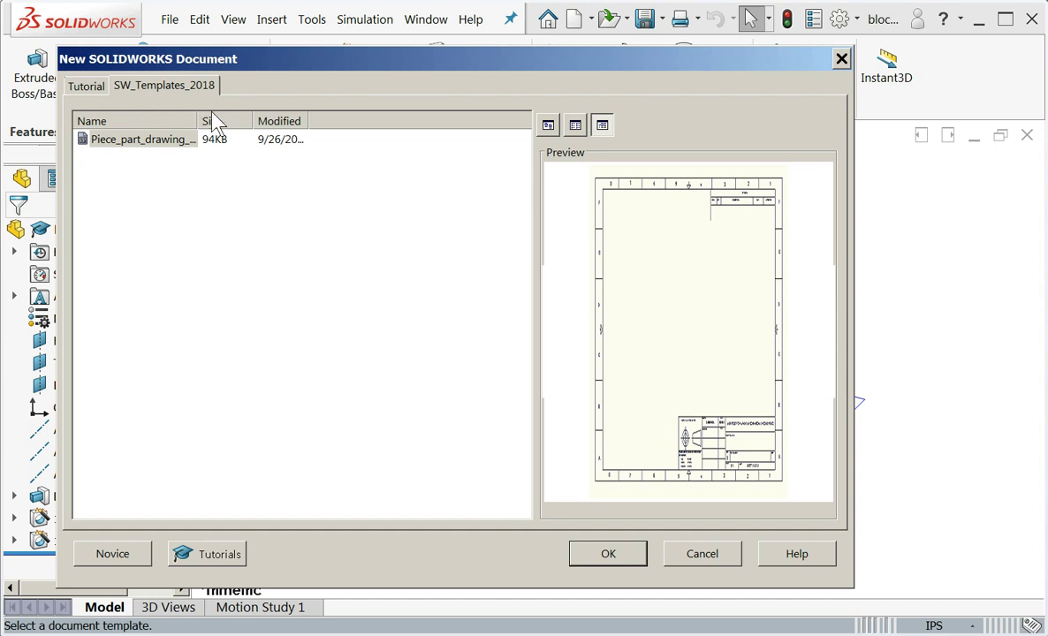
click(623, 558)
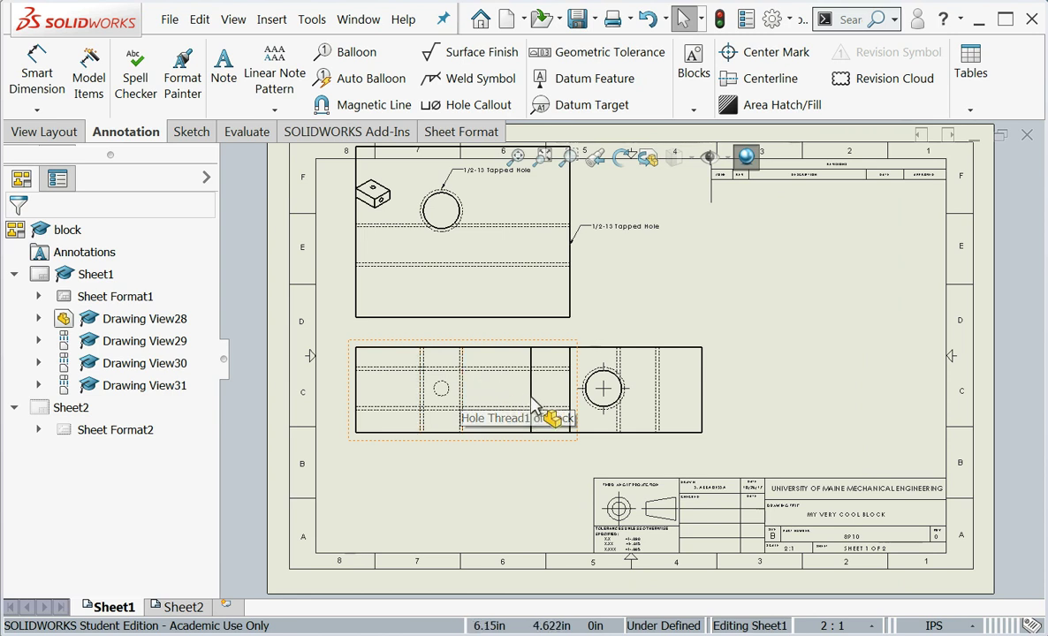
Delete both 1/2-13 Tapped Hole notes from the top view.
click(616, 236)
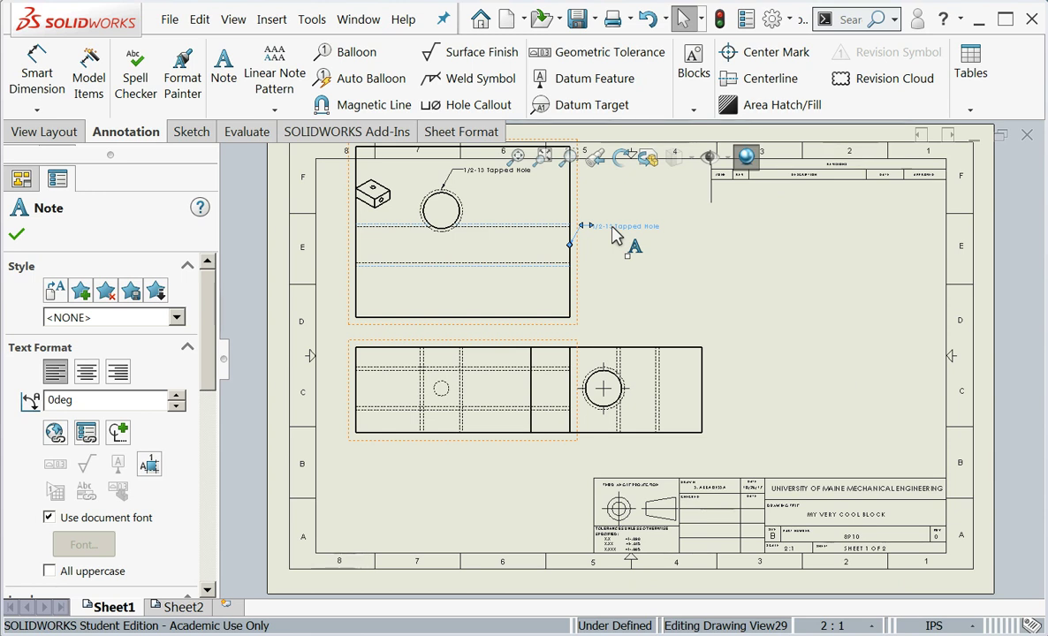
key(Delete)
click(474, 171)
key(Delete)
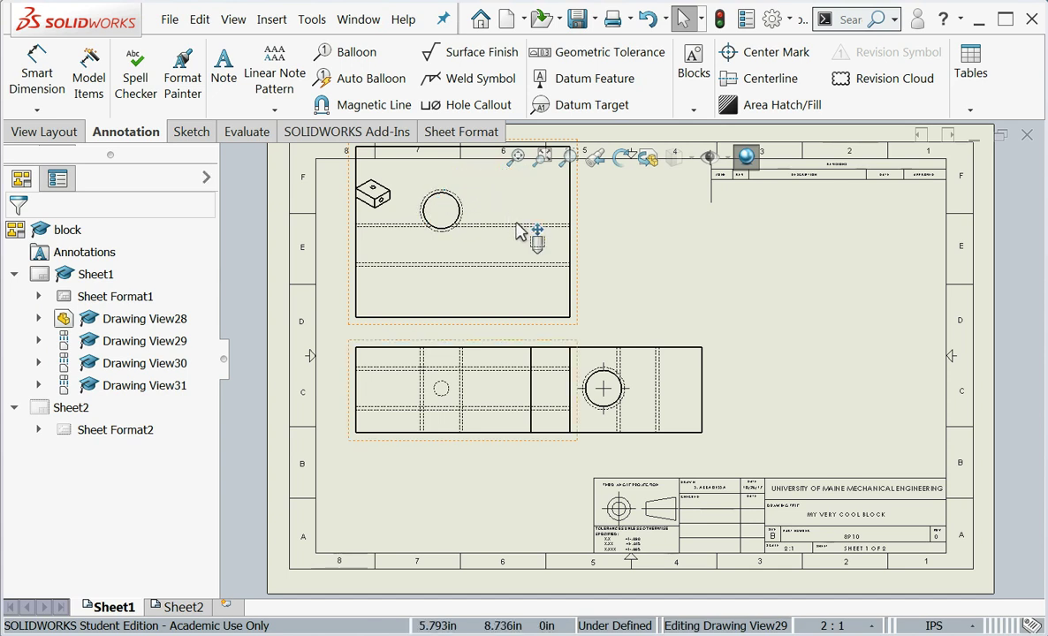
Delete the projected right view and the front view from Sheet1, confirming both deletions.
click(693, 430)
key(Delete)
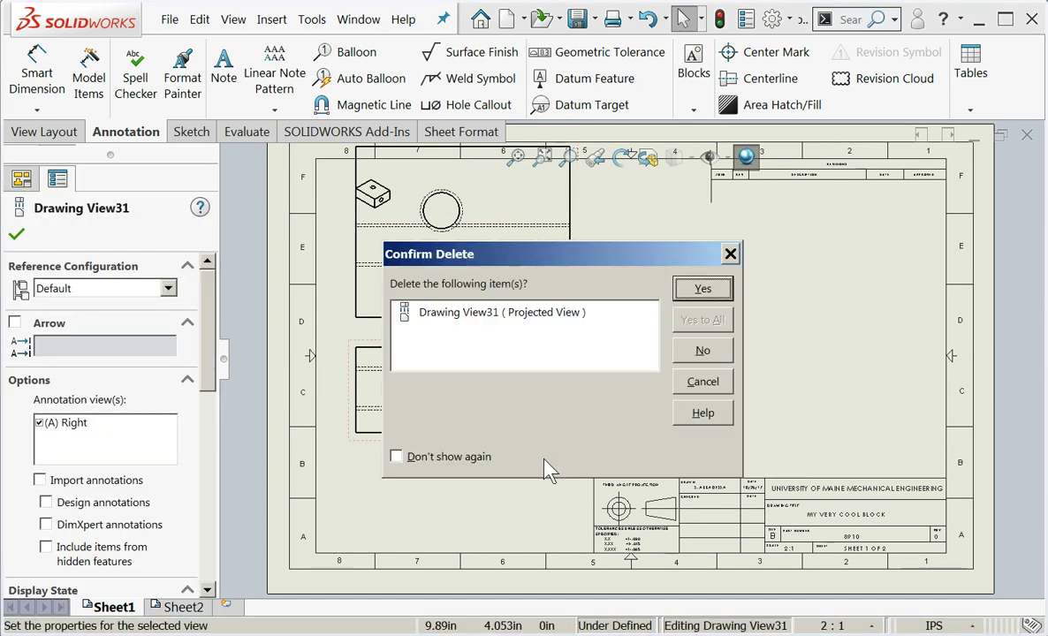
click(697, 289)
click(506, 433)
key(Delete)
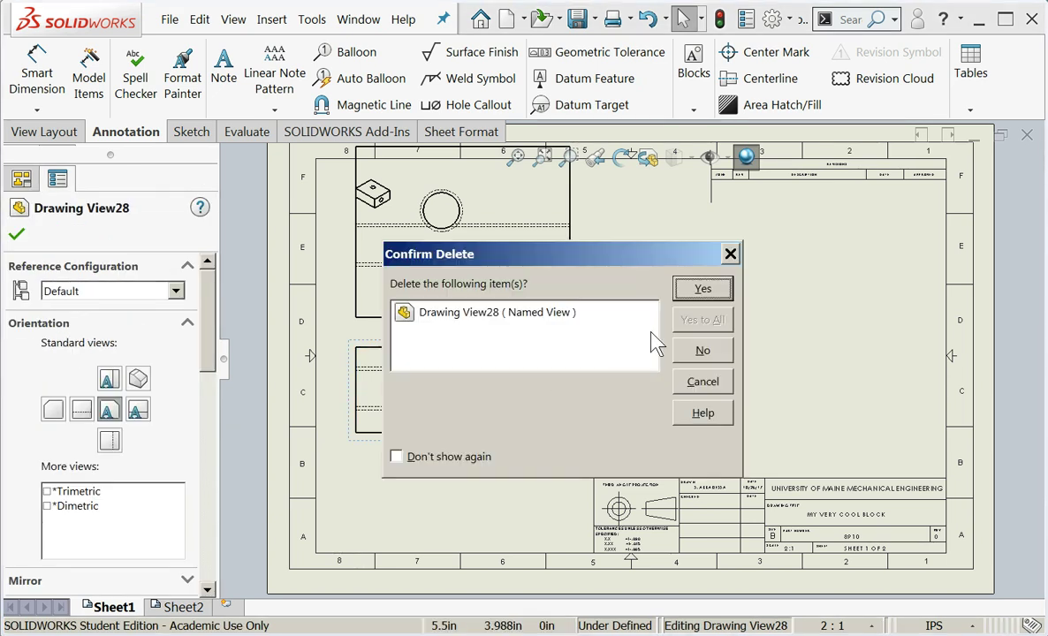
click(703, 290)
Move the top view down to the open area of the sheet, and delete the small isometric view.
mouse_move(524, 333)
mouse_down()
mouse_move(542, 471)
mouse_move(554, 485)
mouse_up()
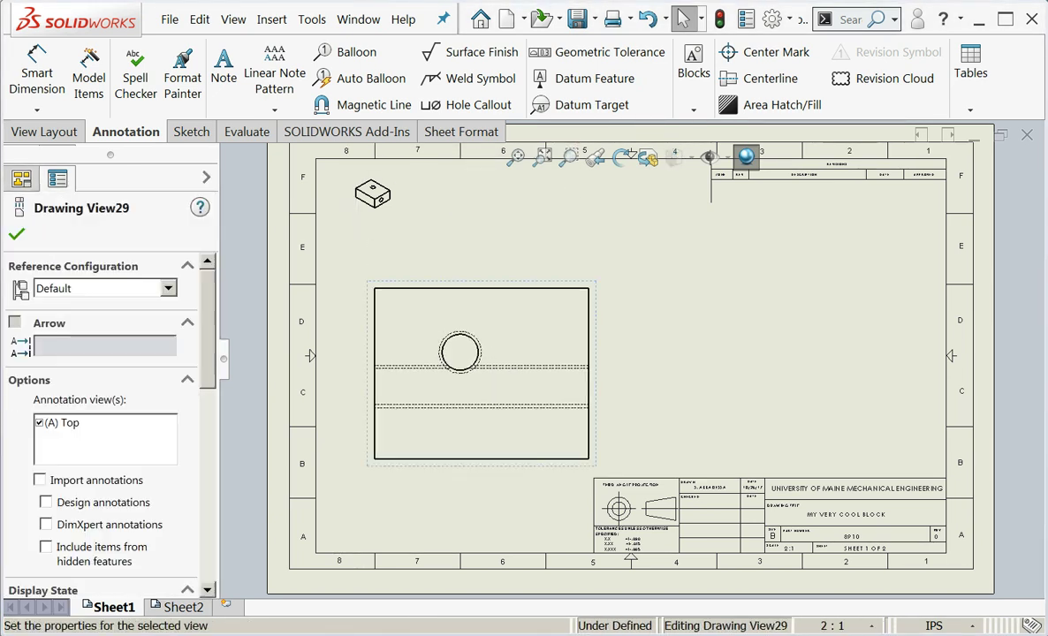
click(387, 221)
key(Delete)
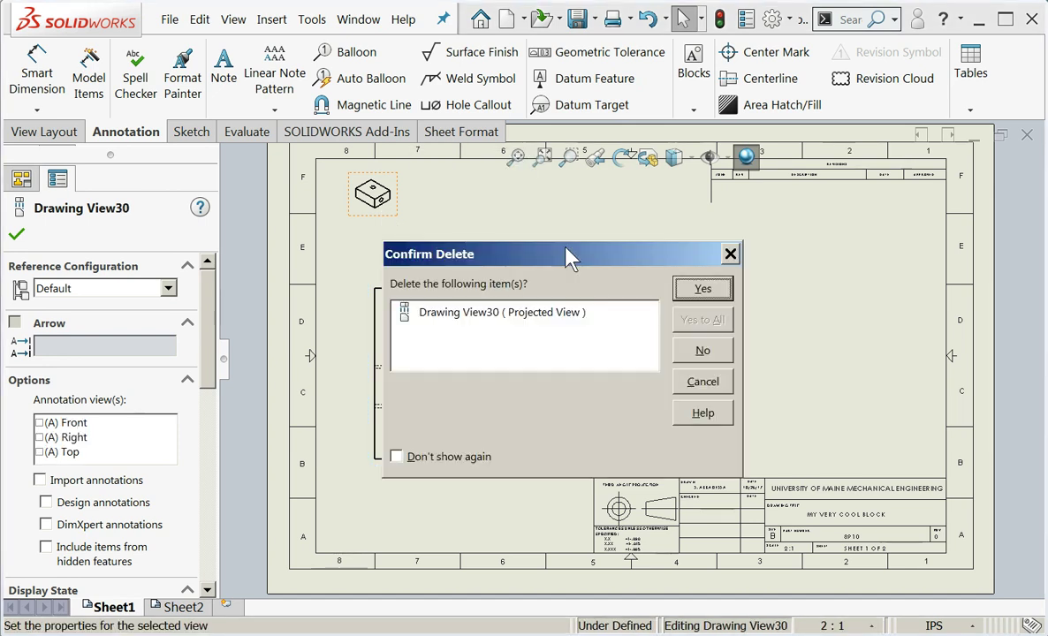
click(715, 296)
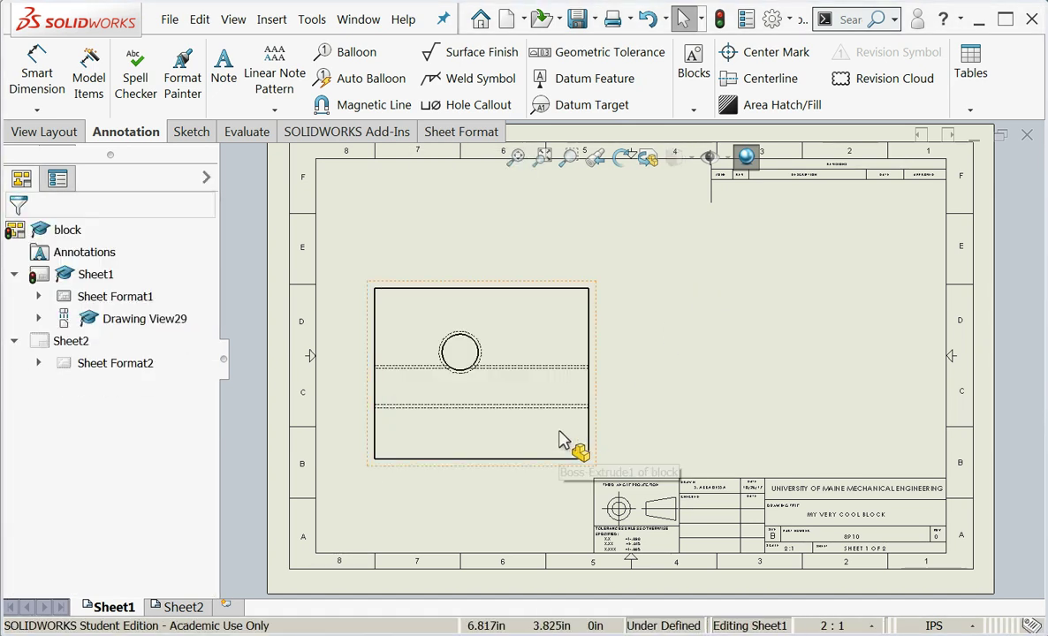
Give the top view a custom scale of 3:2 instead of the sheet scale.
click(561, 440)
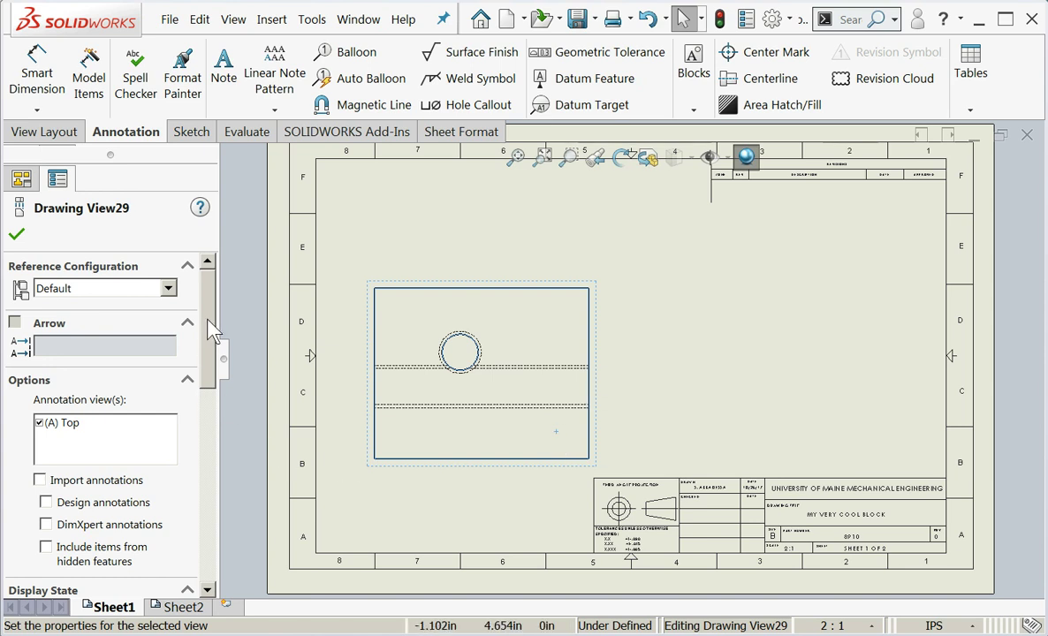
scroll(210, 344, down, 6)
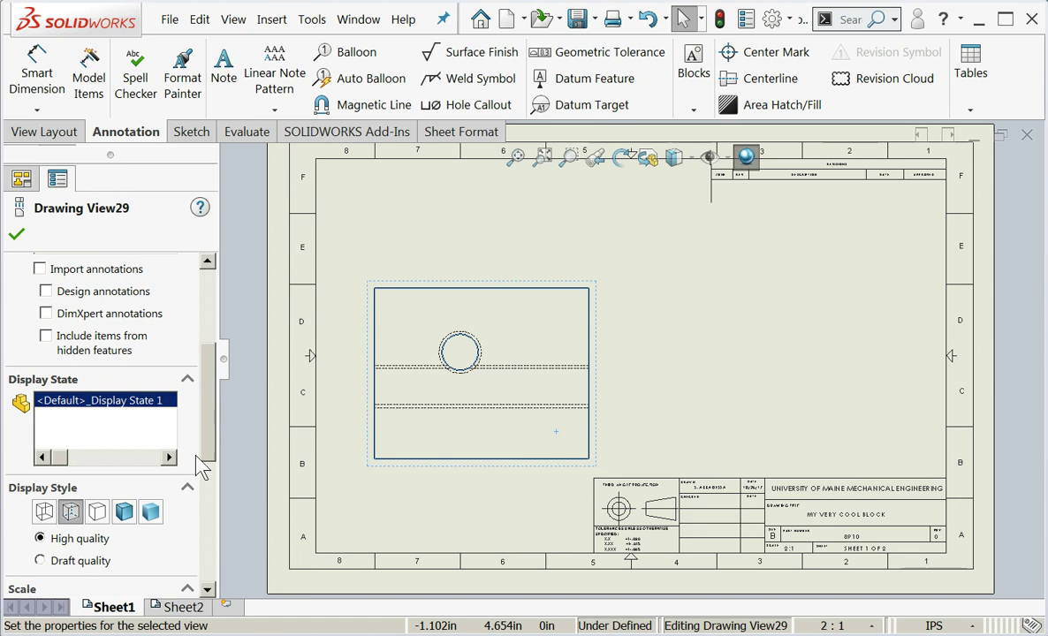
drag(209, 392, 216, 467)
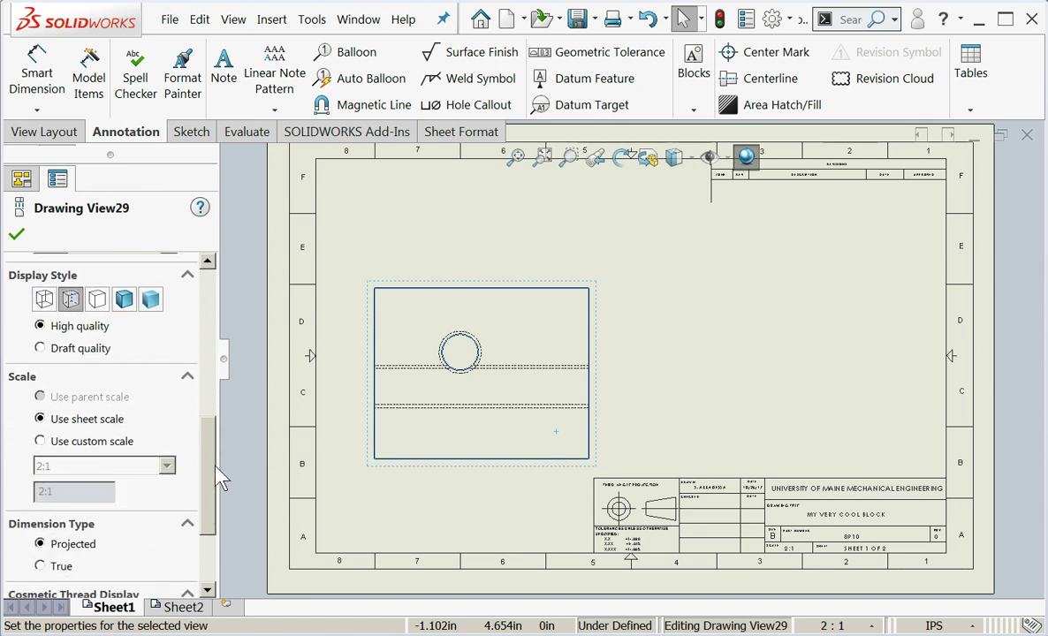
click(41, 442)
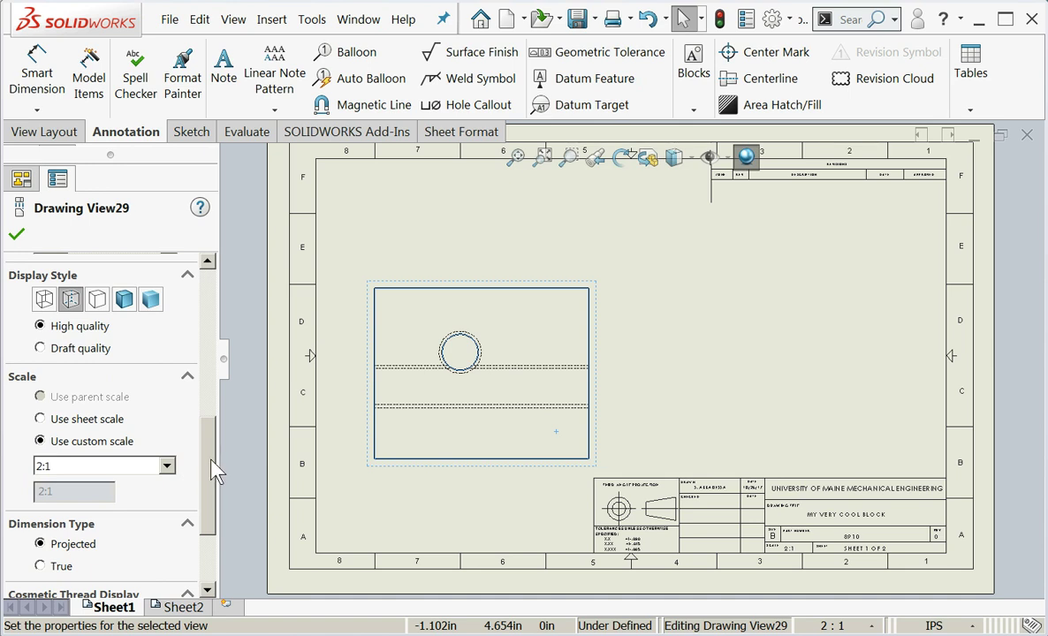
click(166, 466)
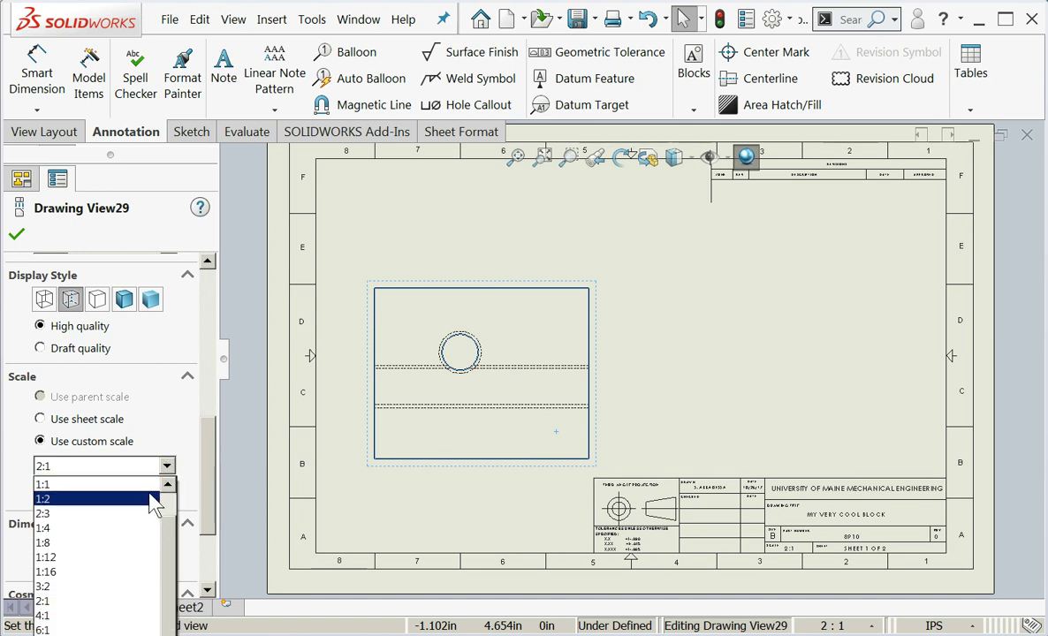
click(129, 587)
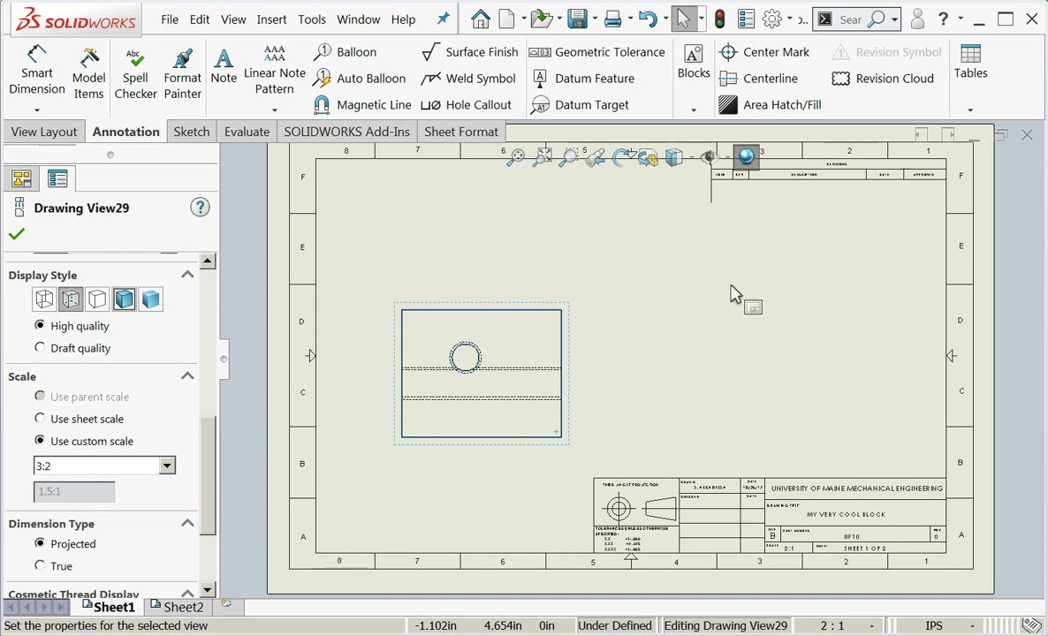
drag(717, 200, 936, 471)
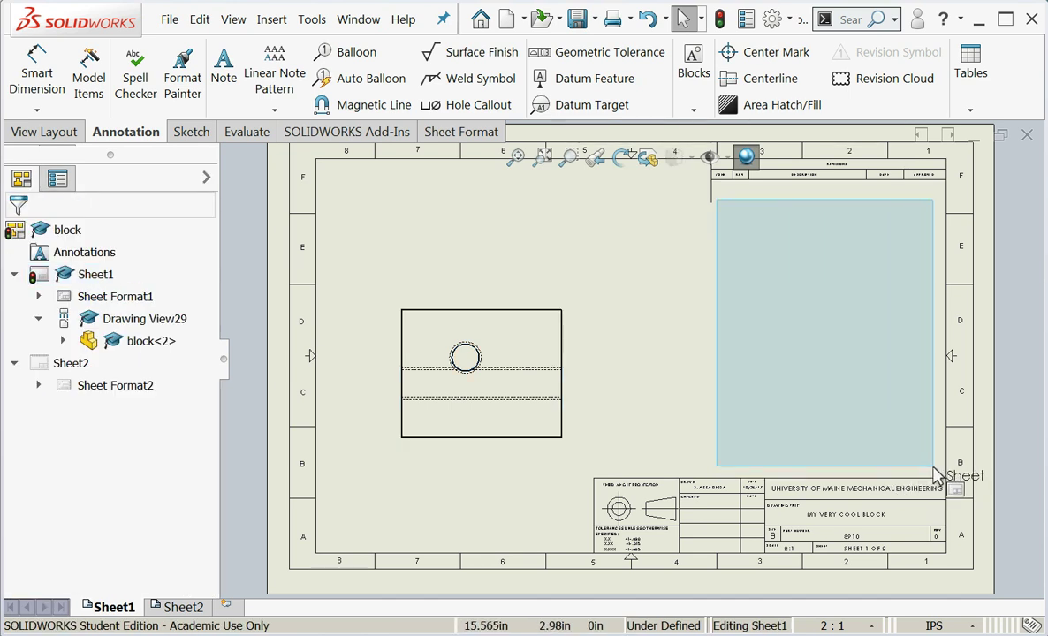
drag(933, 467, 933, 468)
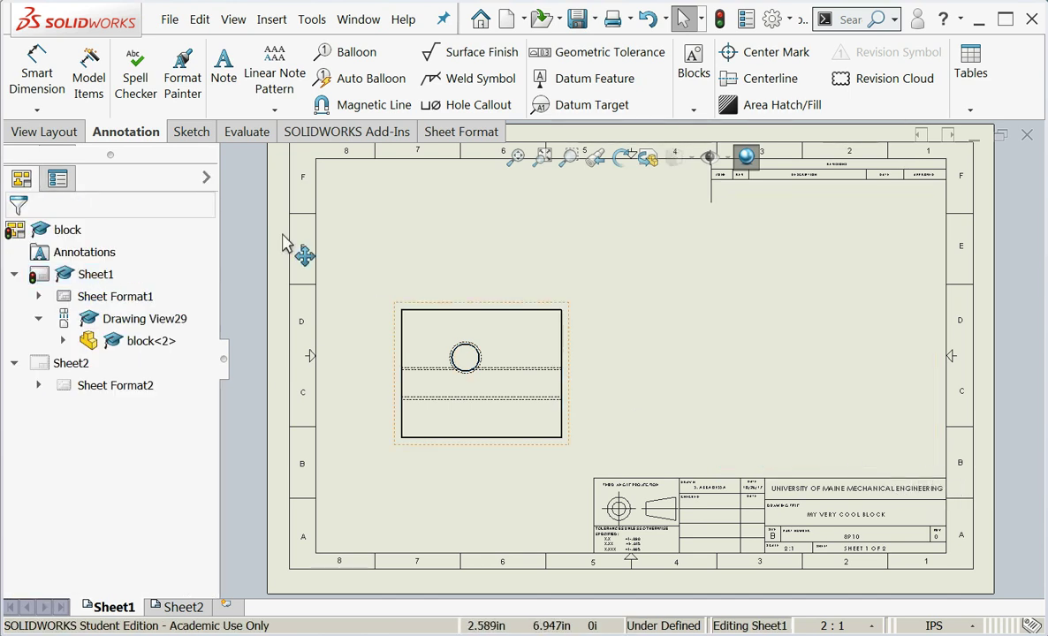
mouse_move(321, 174)
mouse_down()
mouse_move(437, 302)
mouse_move(659, 483)
mouse_move(695, 469)
mouse_up()
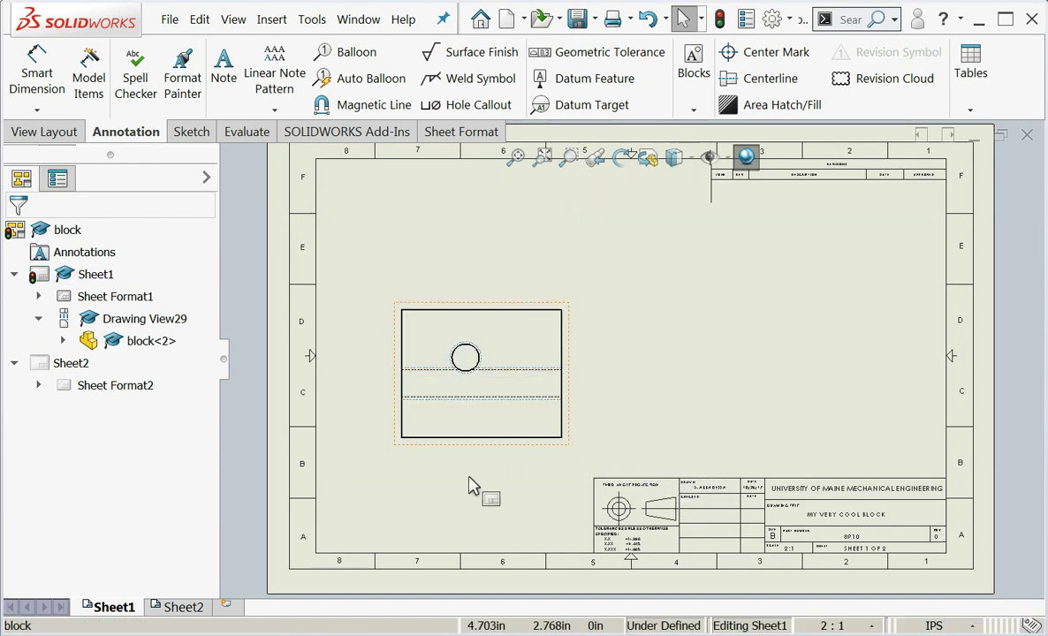
drag(350, 459, 560, 542)
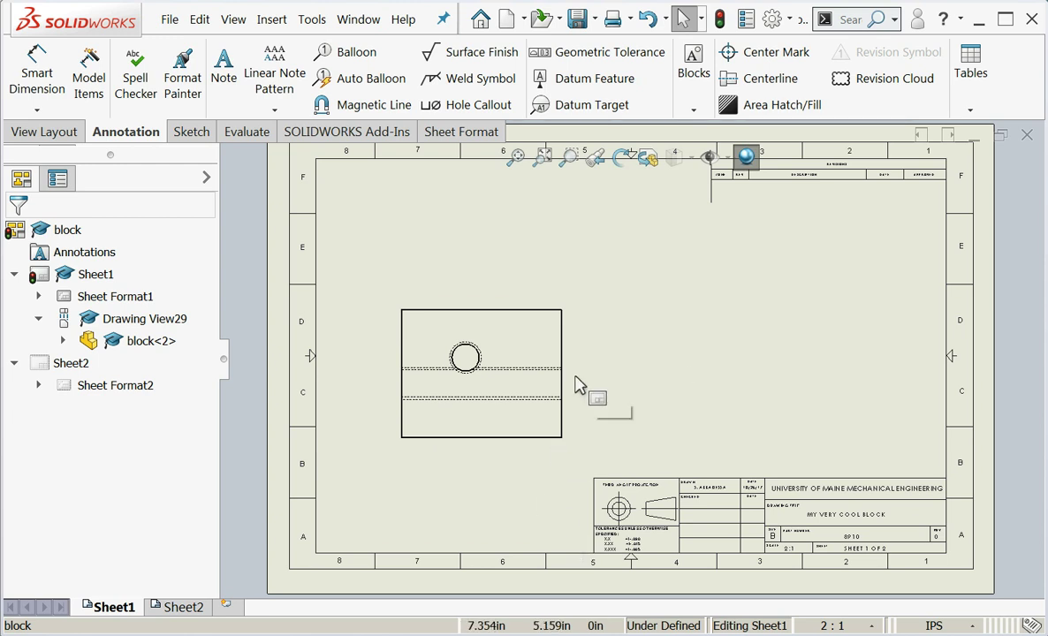
Shift the top view slightly left and down, and add two projected views from it, one to its right and one above.
mouse_move(457, 311)
mouse_down()
mouse_move(395, 323)
mouse_move(407, 324)
mouse_up()
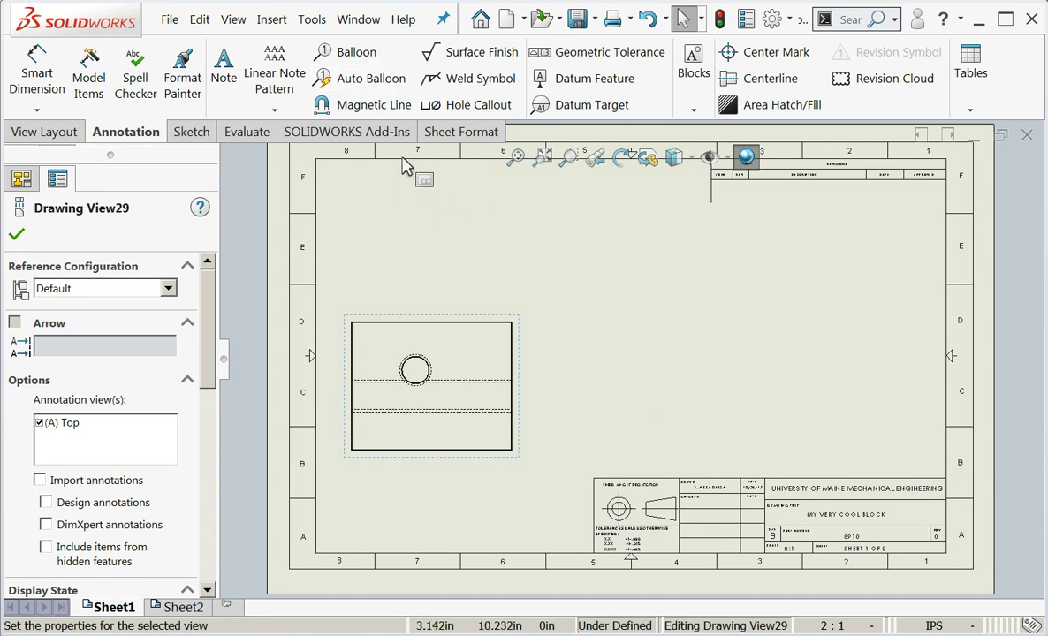
click(276, 21)
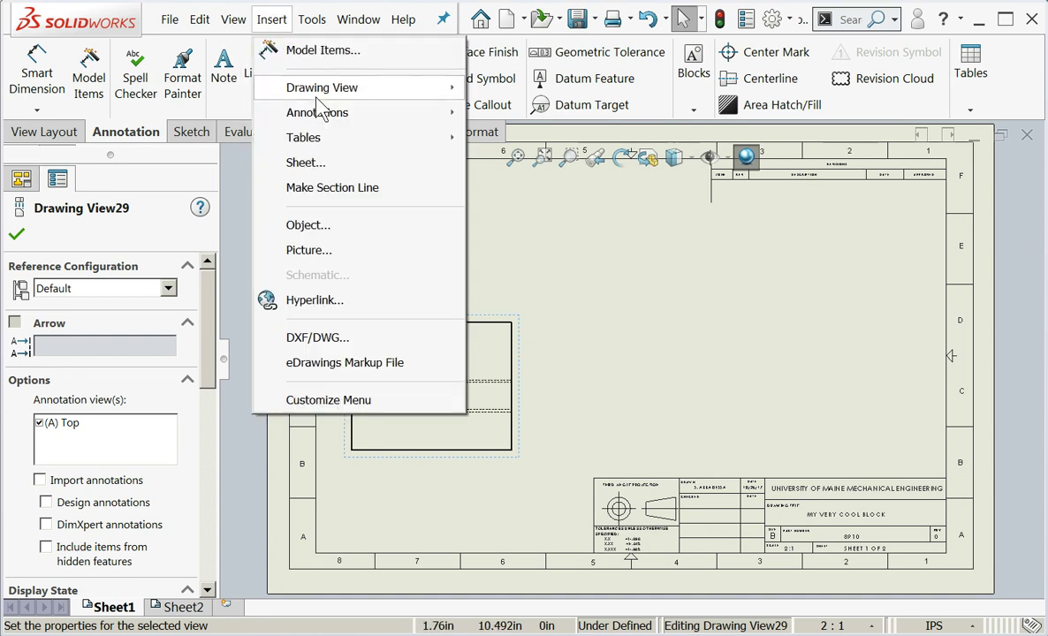
mouse_move(371, 88)
click(523, 112)
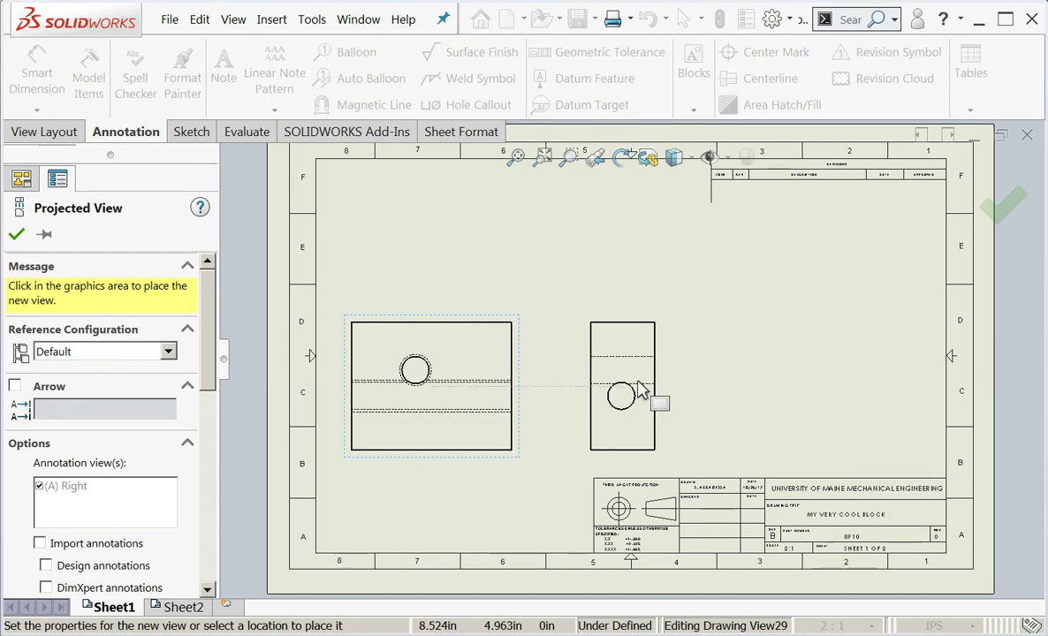
click(635, 389)
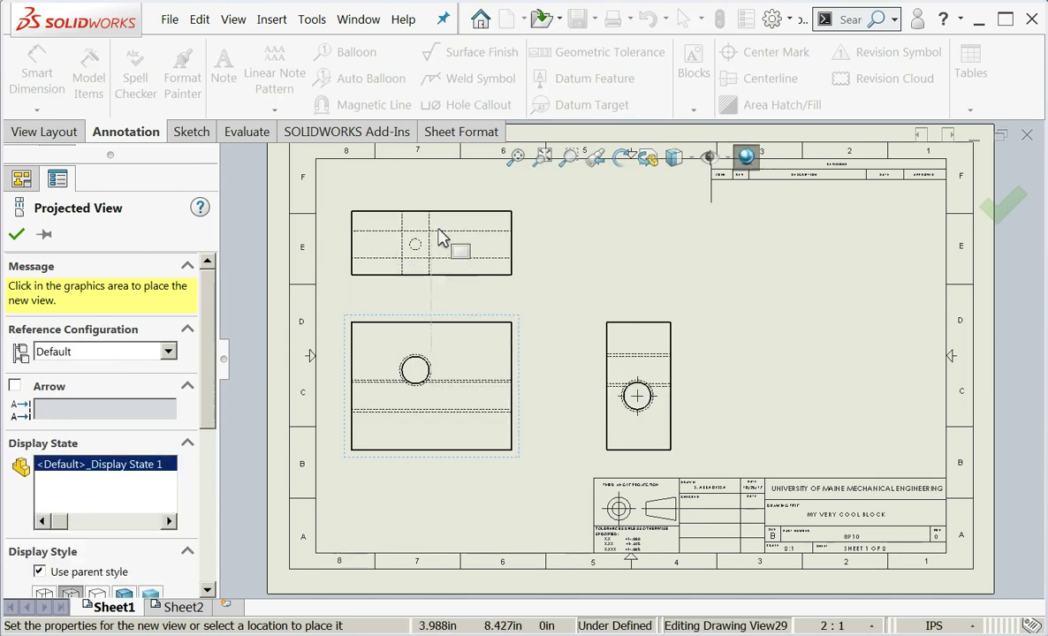
click(442, 232)
key(Escape)
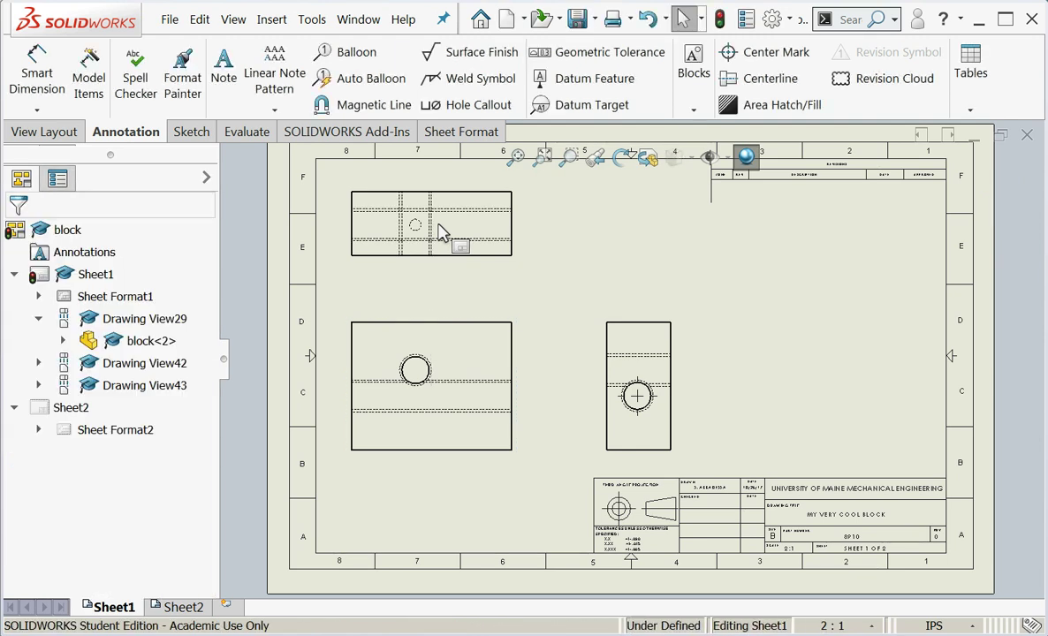
Project an isometric view diagonally up and right from the top view, and nudge the top view slightly left.
click(481, 356)
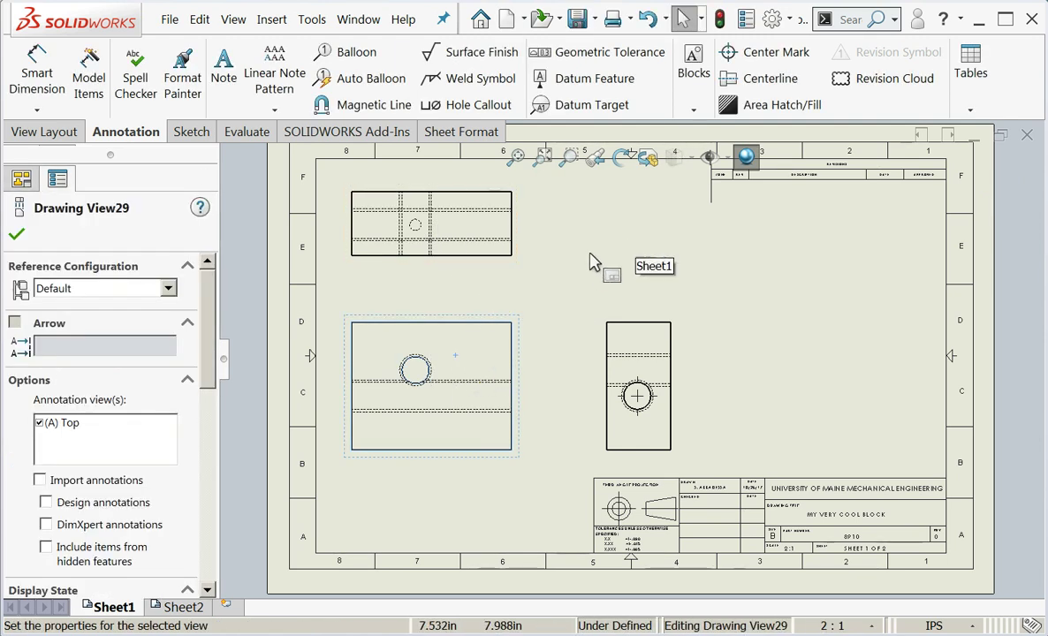
click(16, 233)
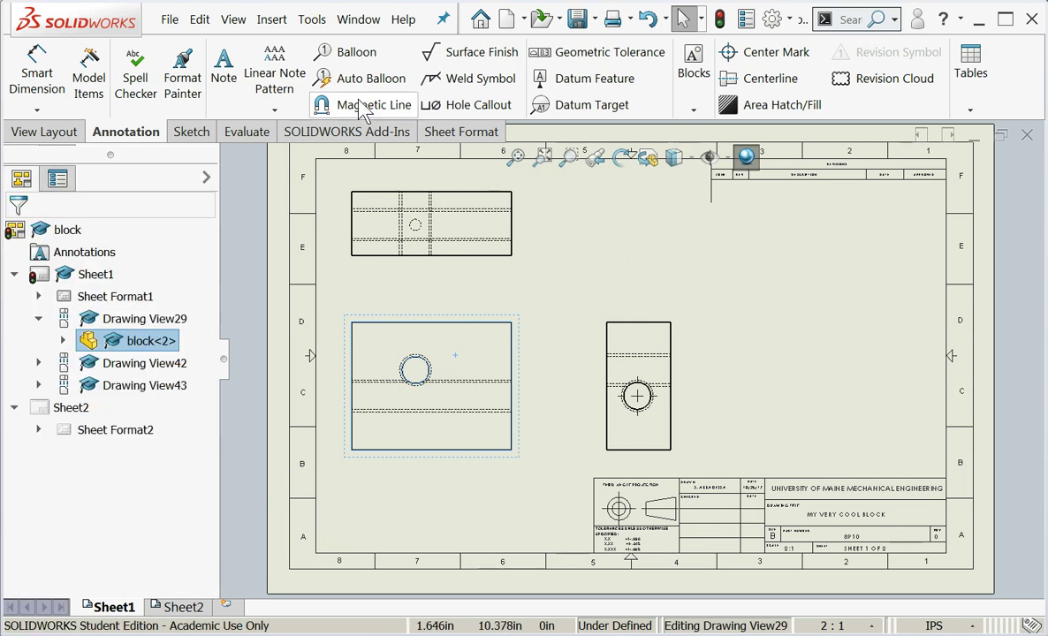
click(274, 21)
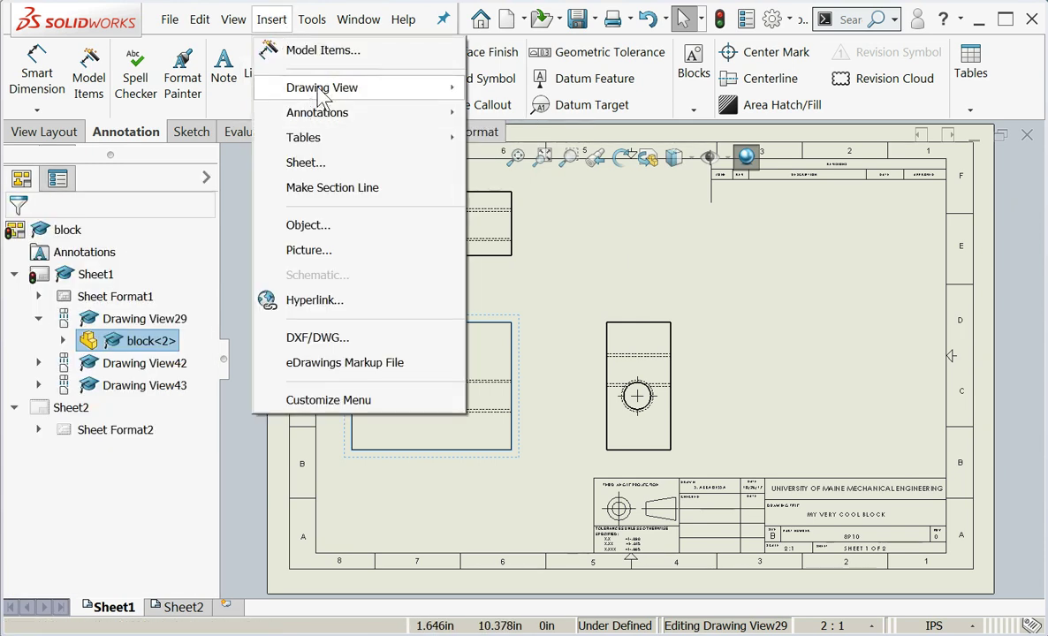
mouse_move(325, 89)
click(546, 128)
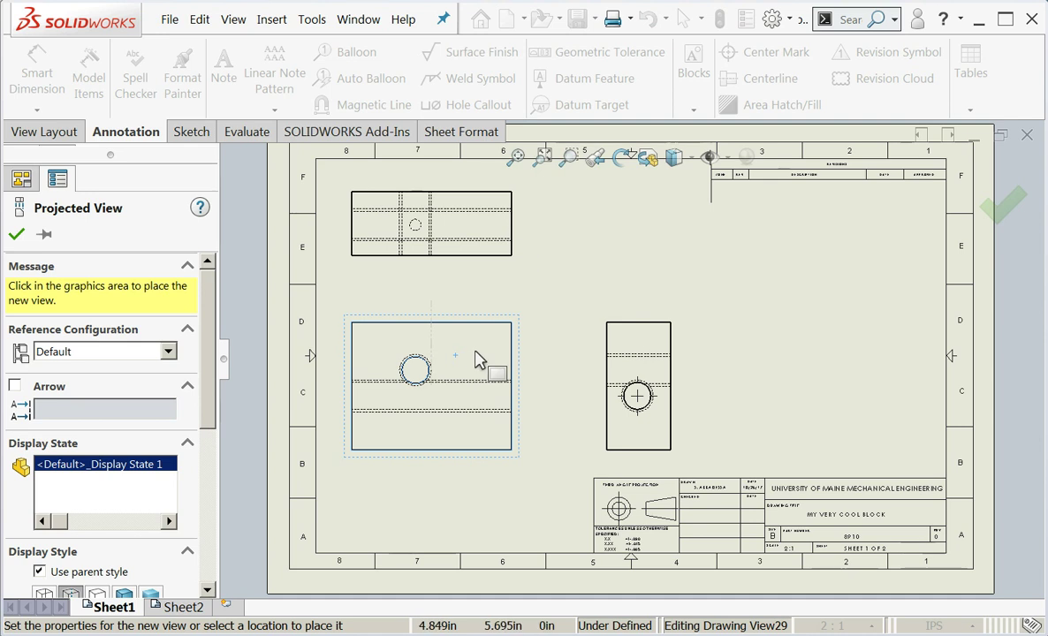
click(650, 258)
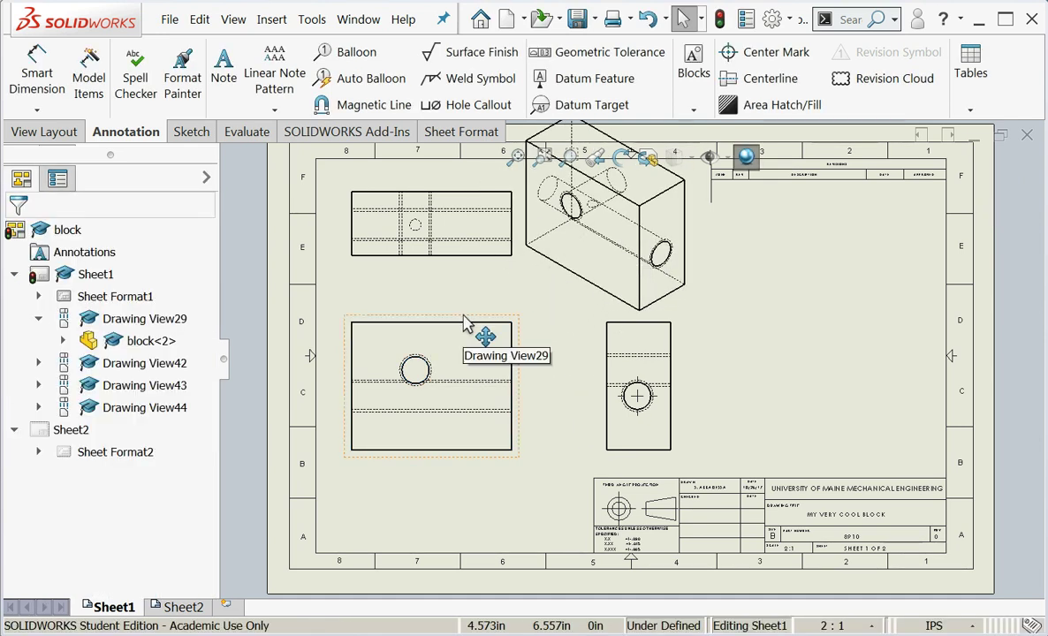
mouse_move(463, 315)
mouse_down()
mouse_move(427, 334)
mouse_move(435, 355)
mouse_move(463, 322)
mouse_move(426, 304)
mouse_move(463, 326)
mouse_move(456, 313)
mouse_move(454, 328)
mouse_up()
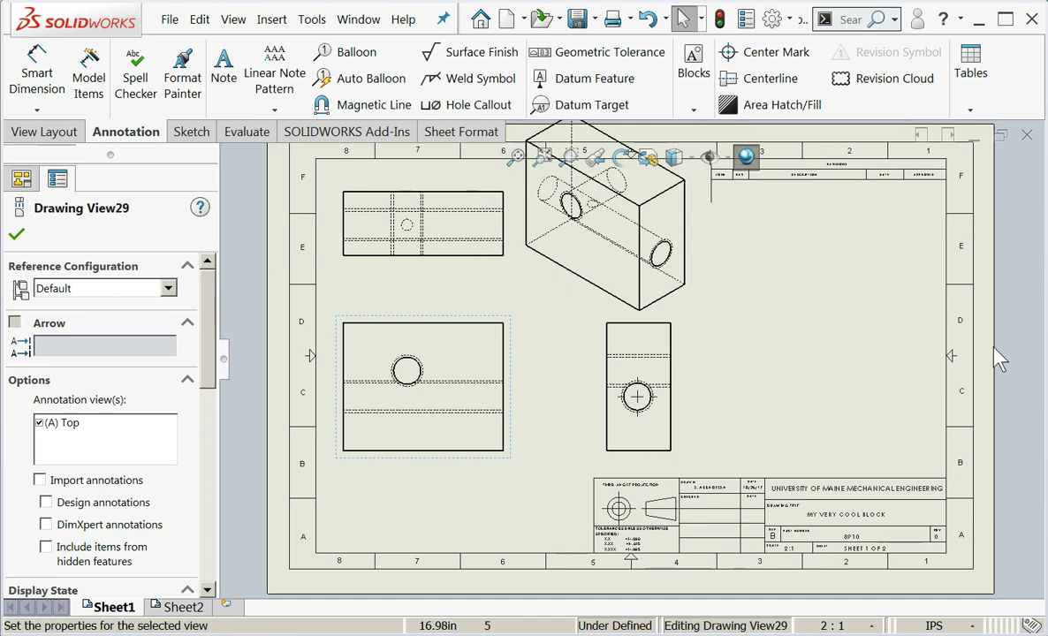
Set the isometric view's display style to Hidden Lines Removed instead of the parent style.
click(692, 308)
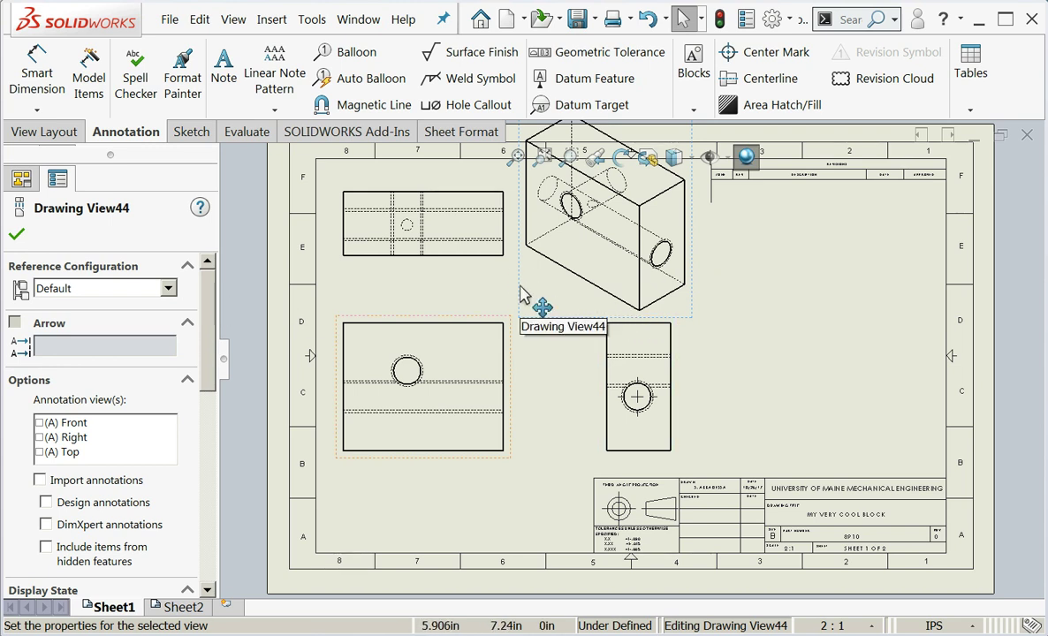
drag(209, 303, 209, 406)
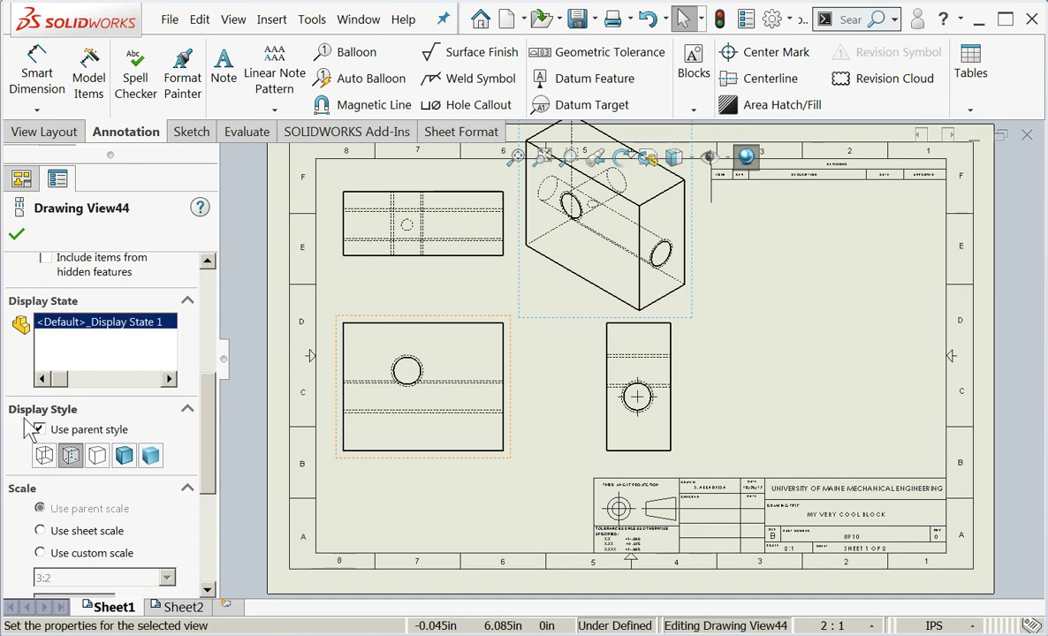
click(98, 456)
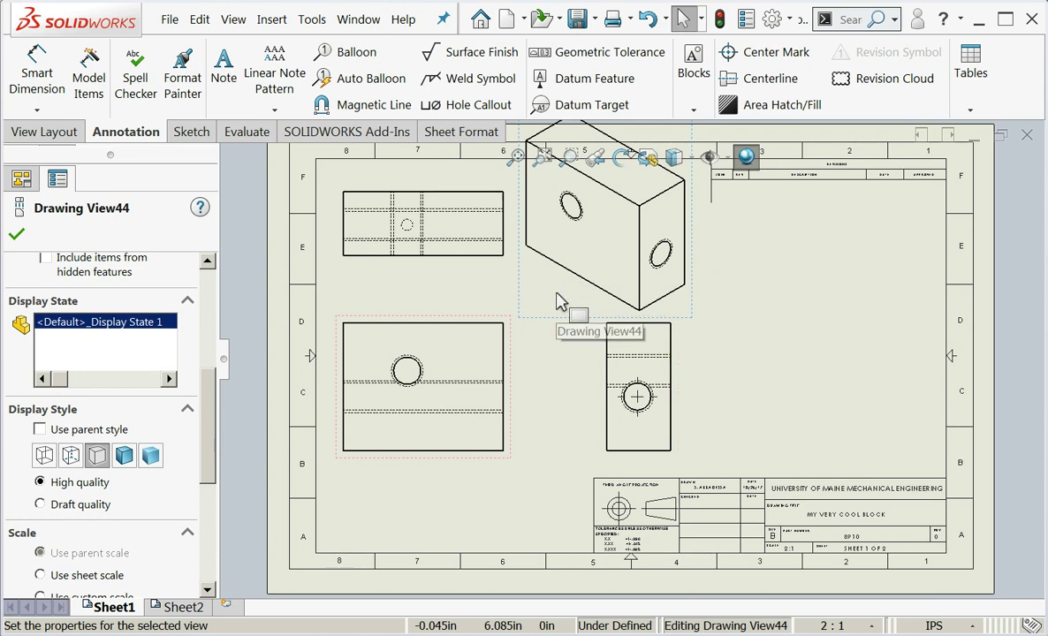
Give the isometric view a custom scale of 1:2 and move it right, close to the revision table.
drag(215, 412, 223, 475)
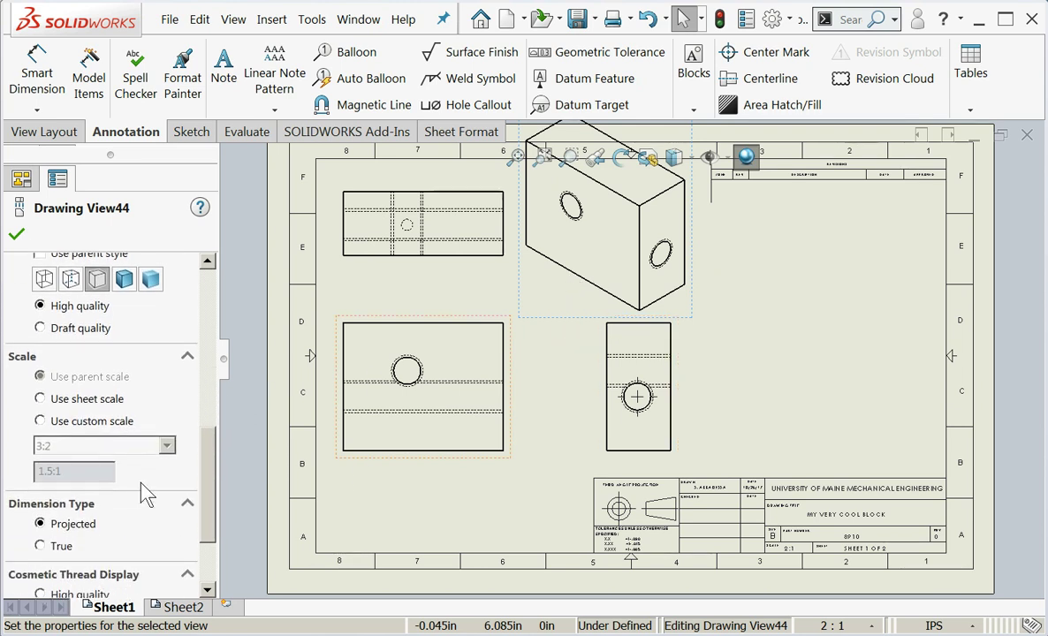
click(40, 421)
click(105, 447)
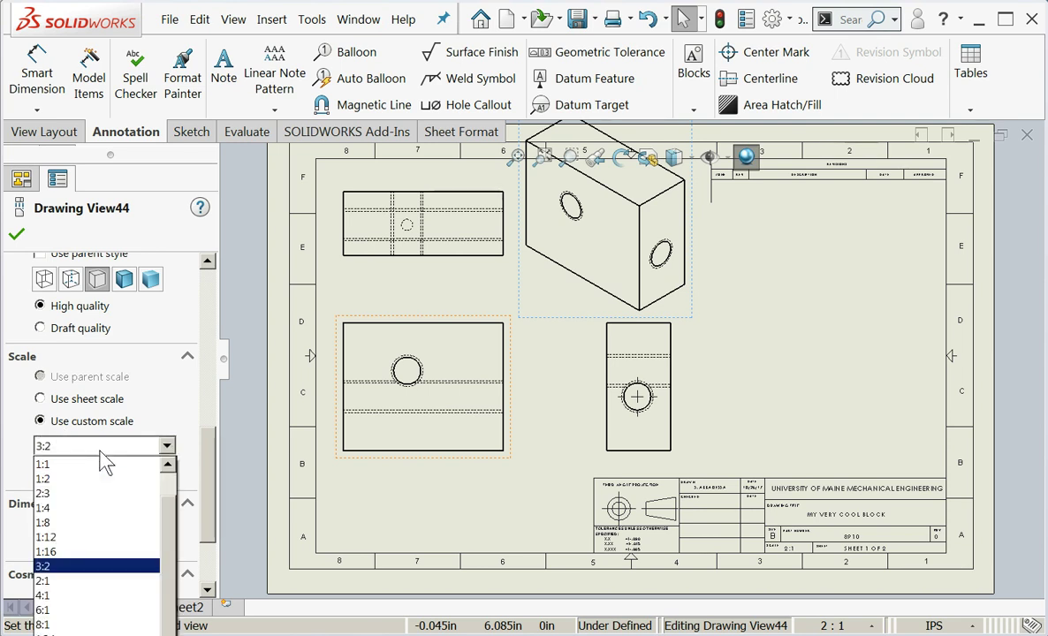
click(100, 478)
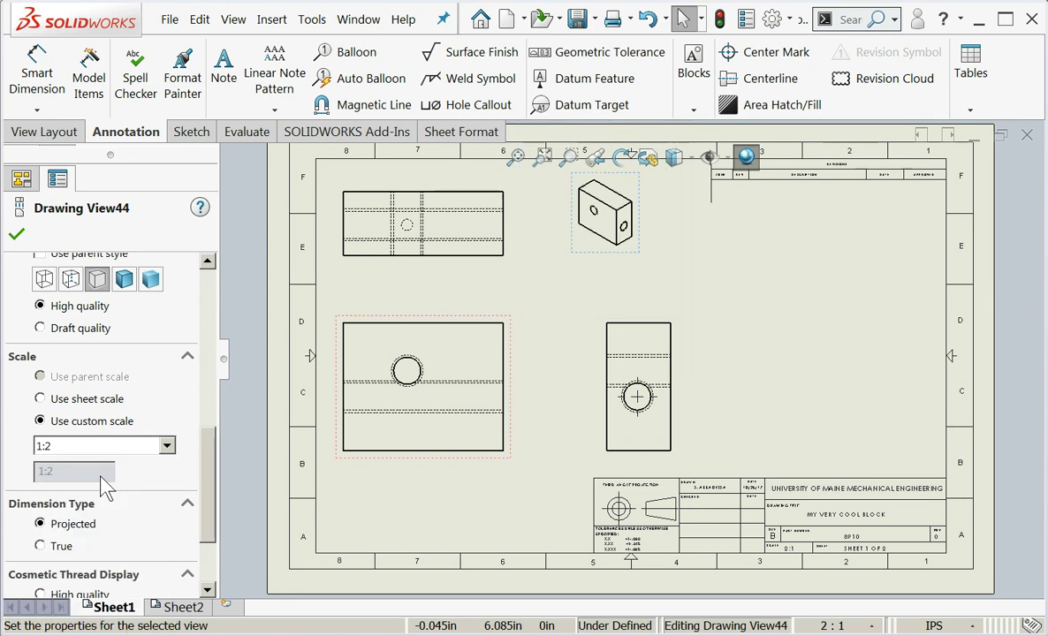
drag(639, 262, 707, 254)
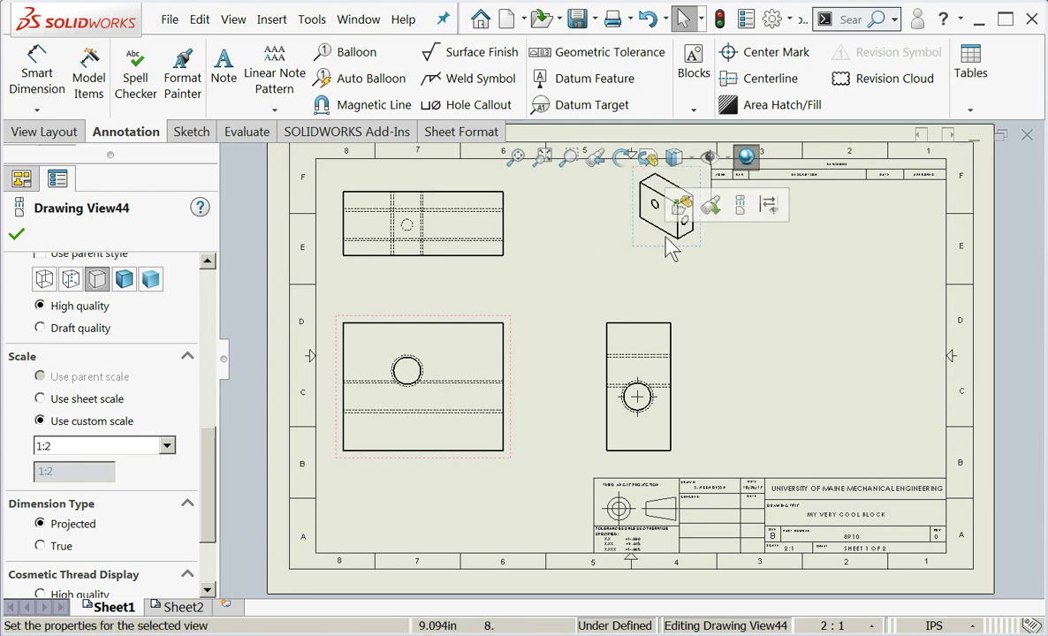
click(16, 234)
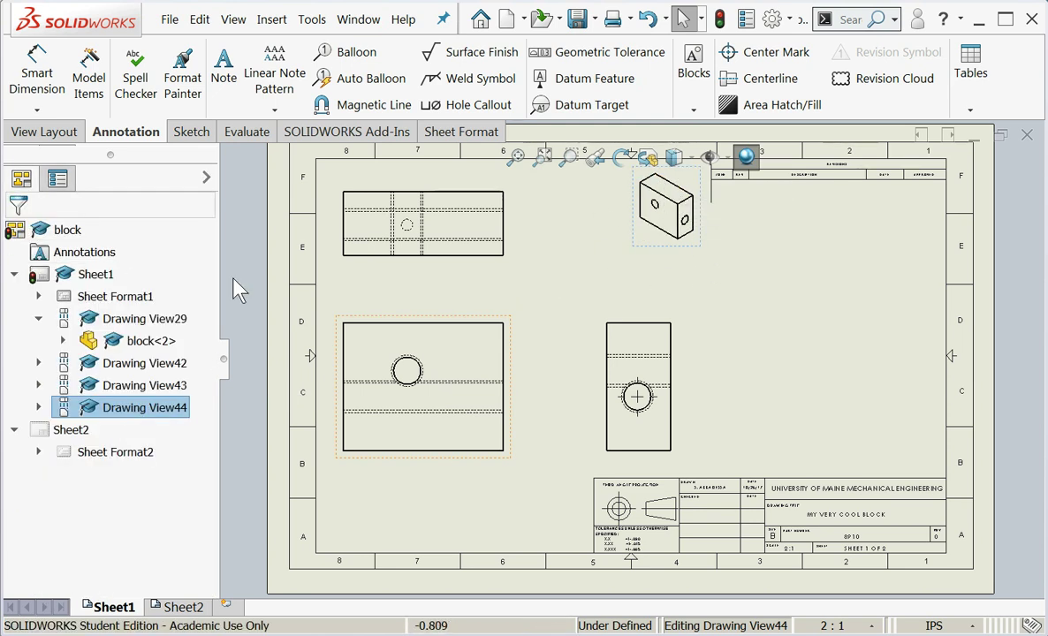
Add a center mark to the tapped hole in the top view, and shift that view slightly right.
click(453, 285)
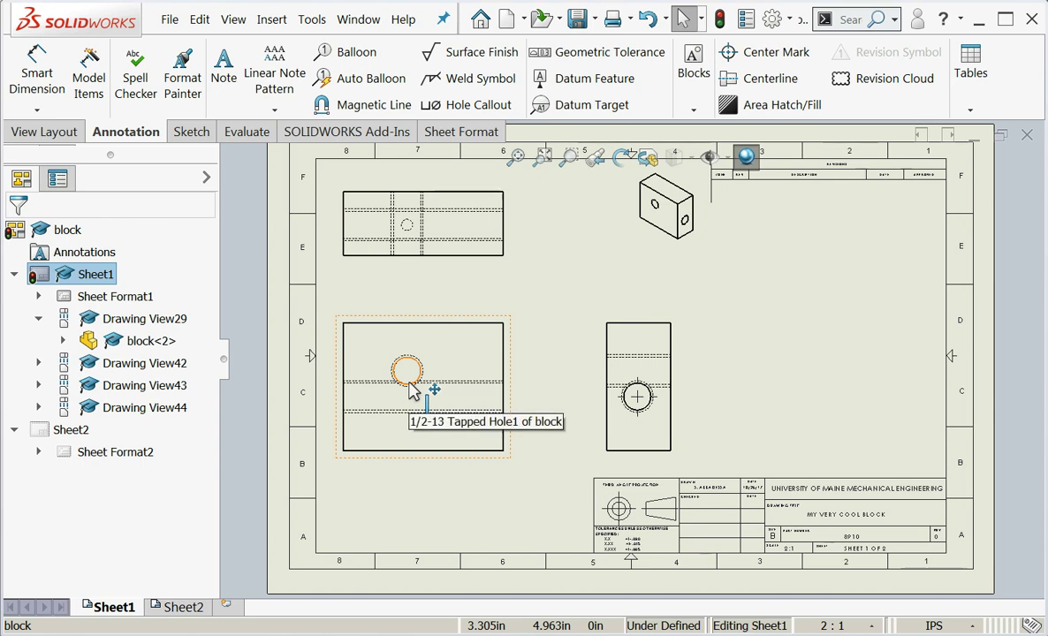
click(747, 57)
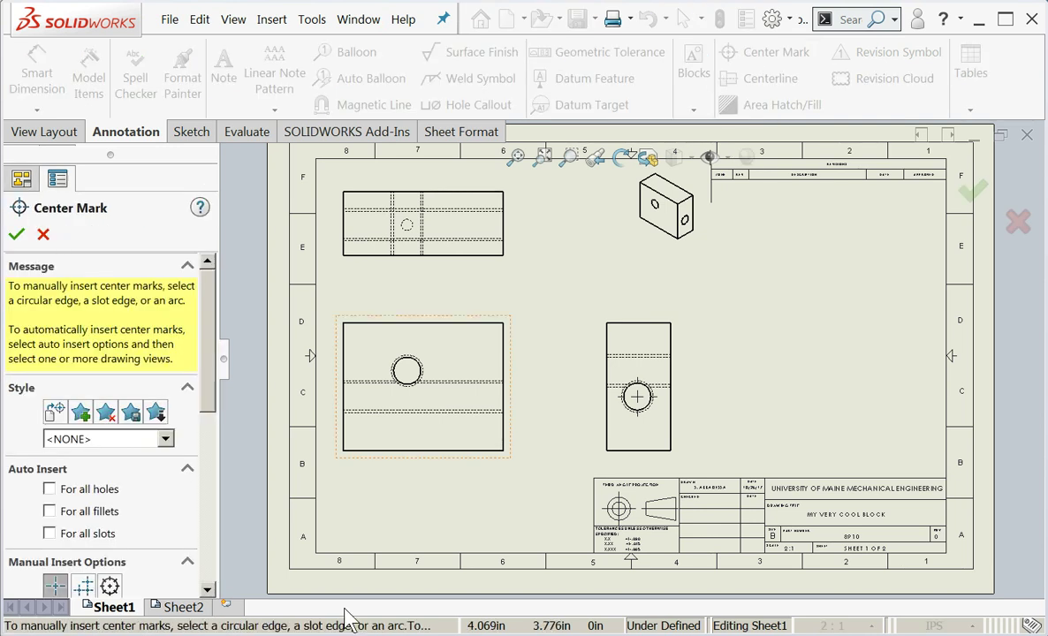
click(408, 369)
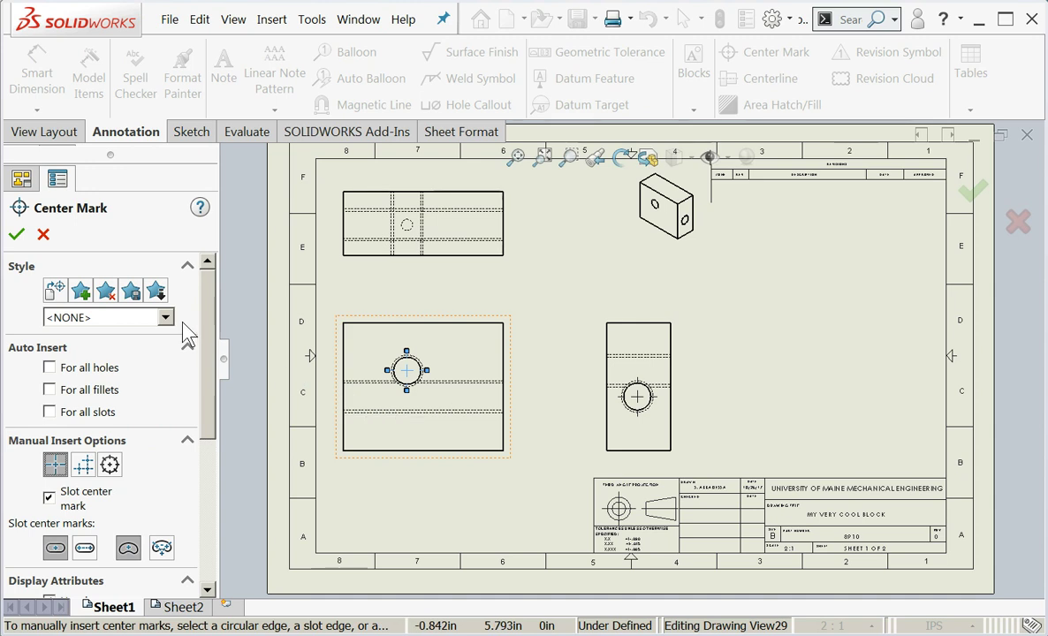
click(16, 234)
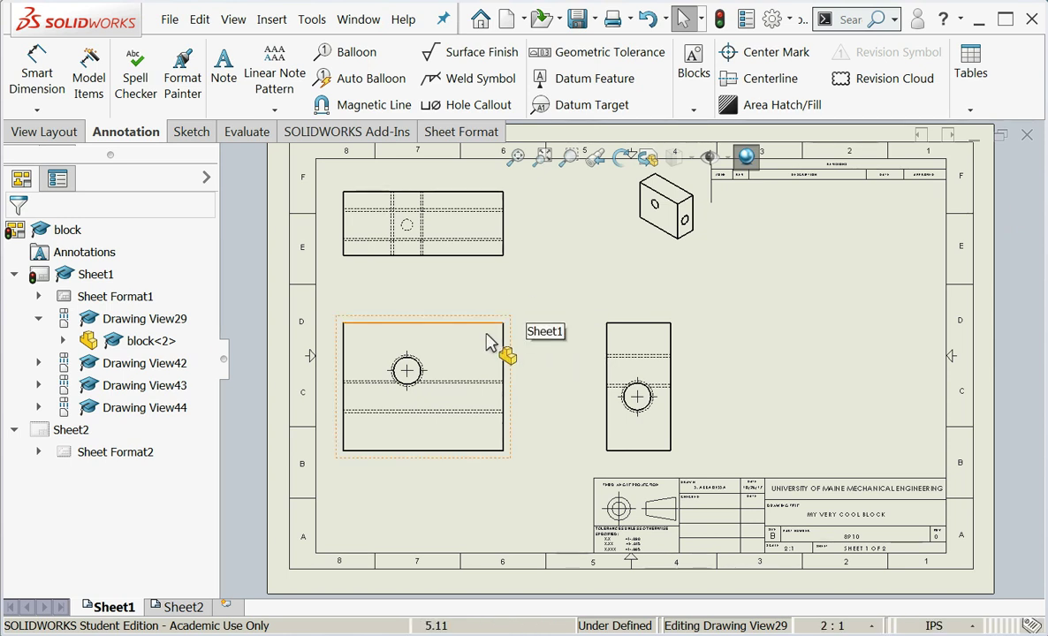
drag(466, 327, 487, 327)
click(471, 495)
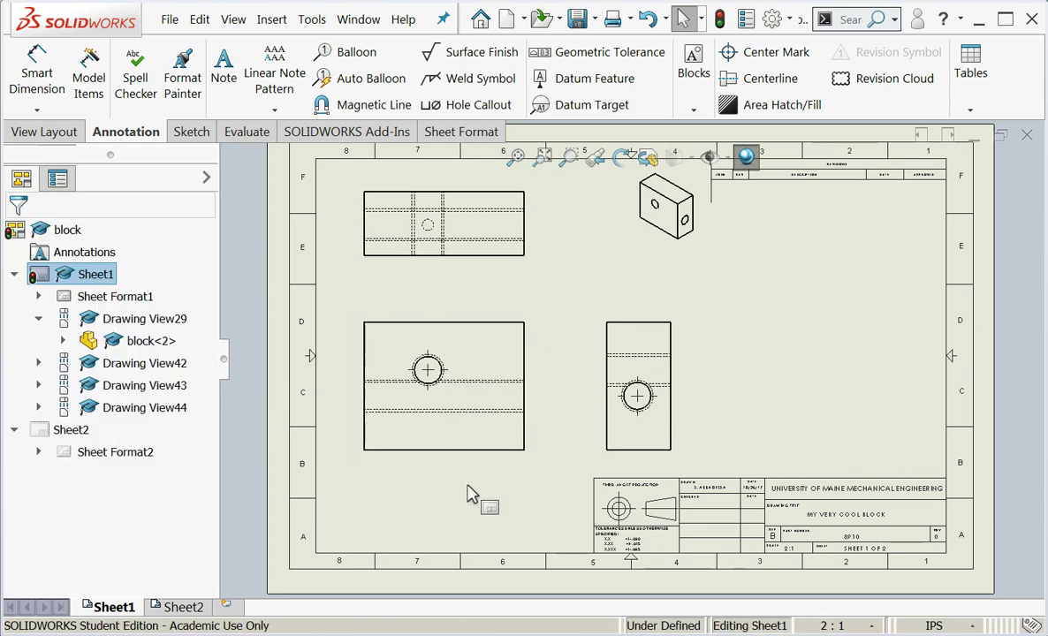
Dimension the block's overall height and width on the top view and its thickness above the projected right view.
click(44, 88)
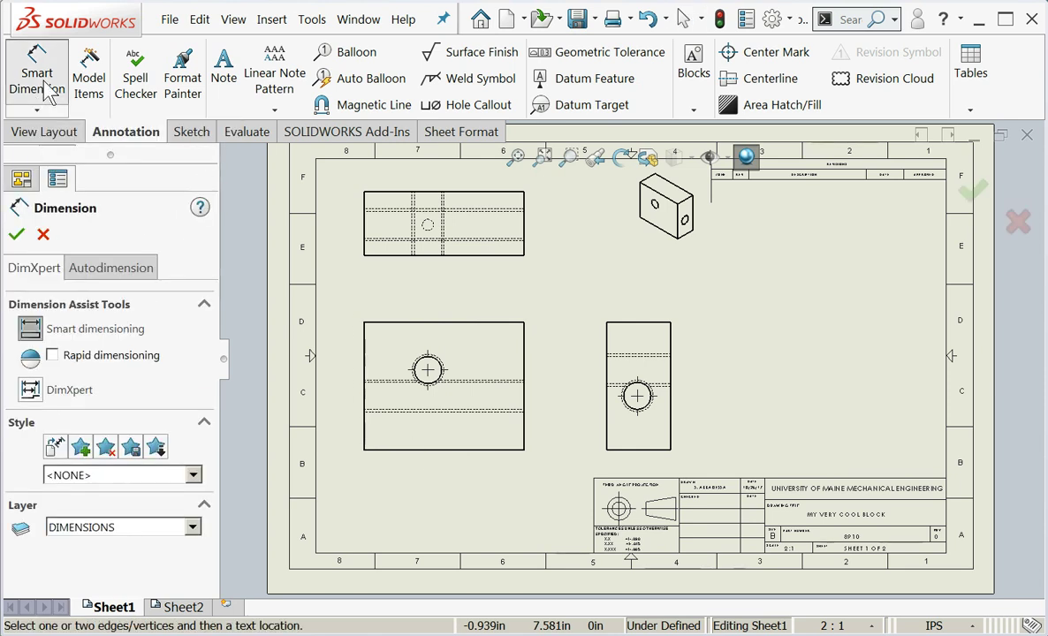
click(363, 361)
click(345, 394)
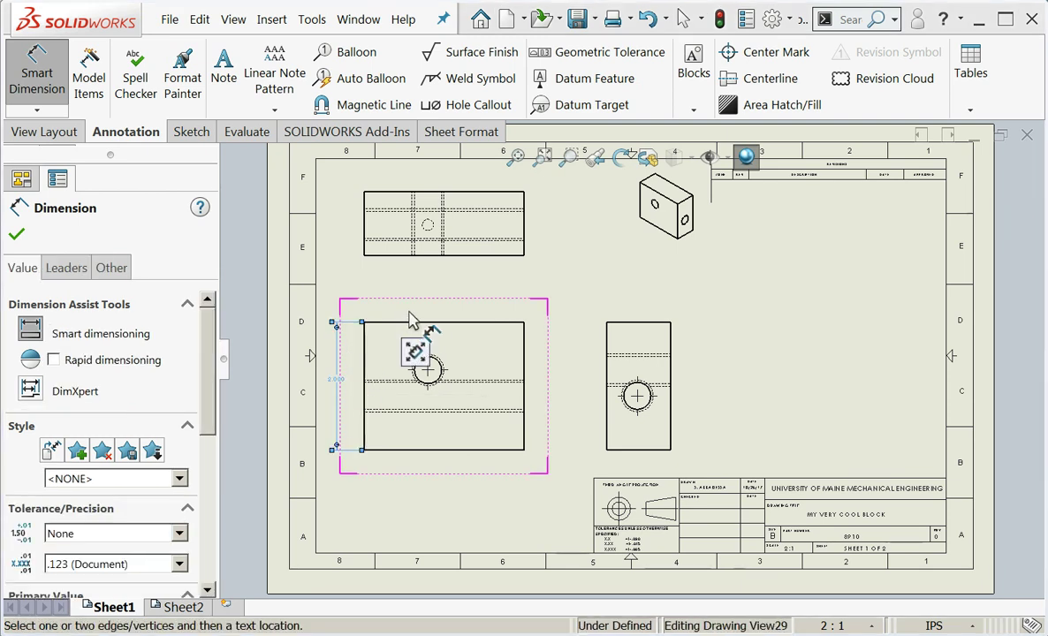
click(418, 324)
click(436, 295)
click(638, 323)
click(645, 303)
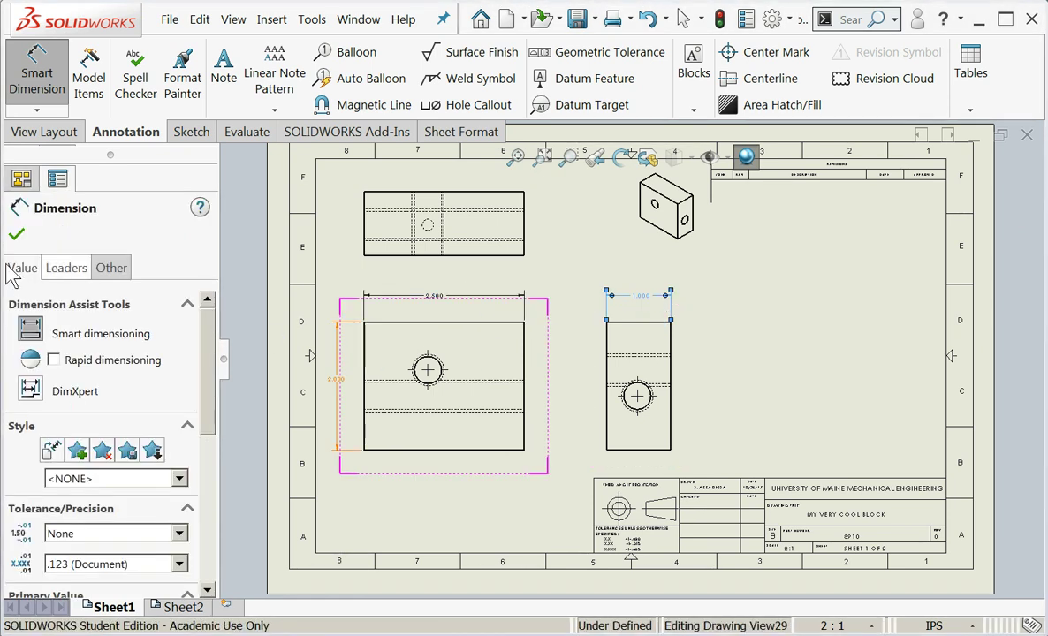
click(22, 236)
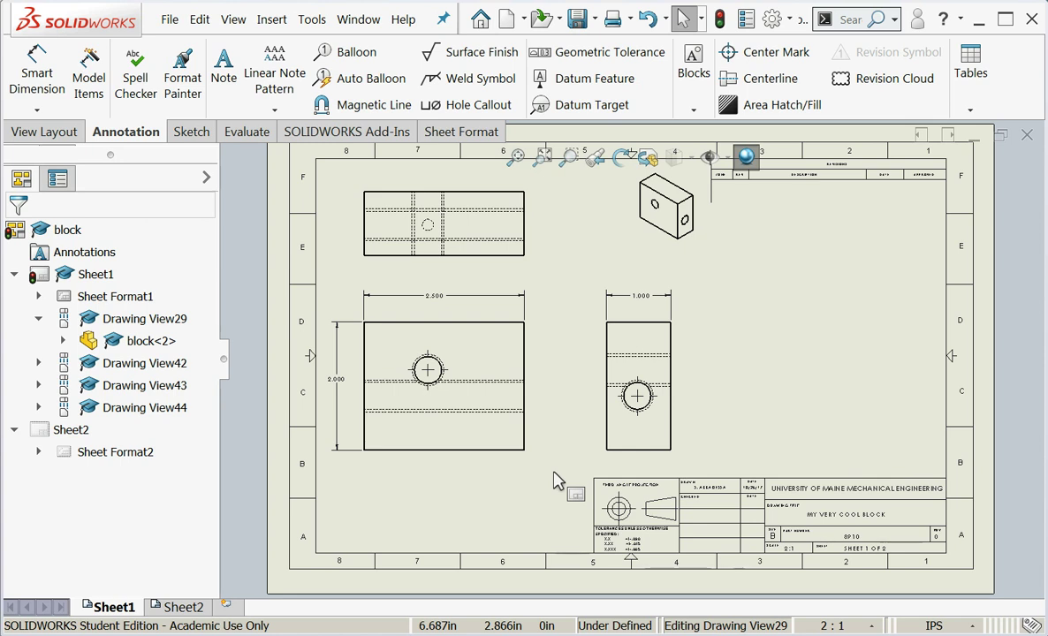
Dimension the tapped hole's center in the top view from the block's left edge and from its upper edge.
scroll(433, 394, down, 5)
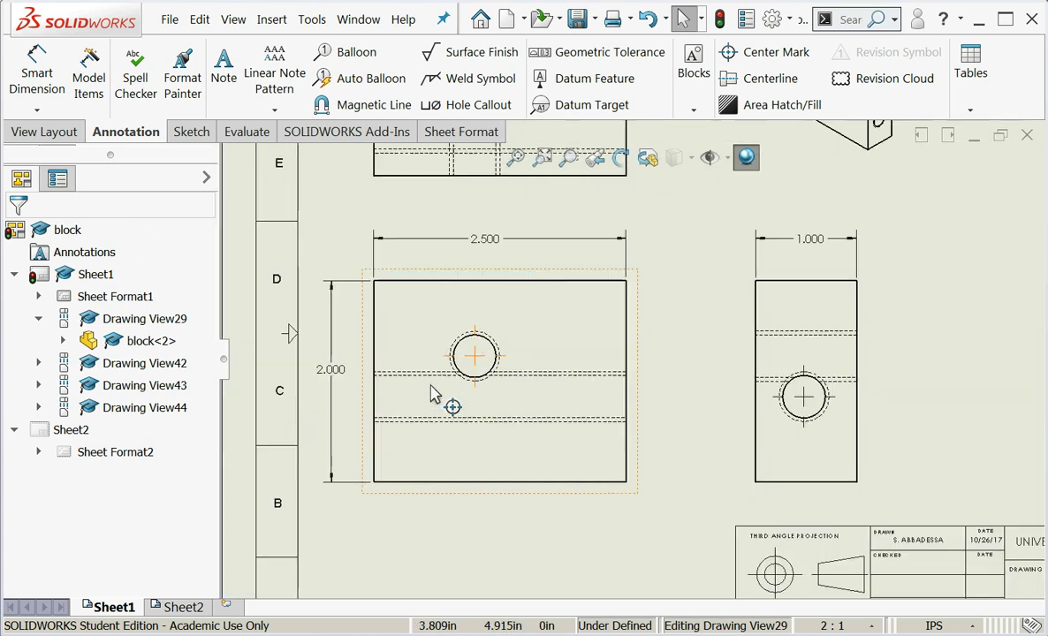
scroll(433, 394, down, 3)
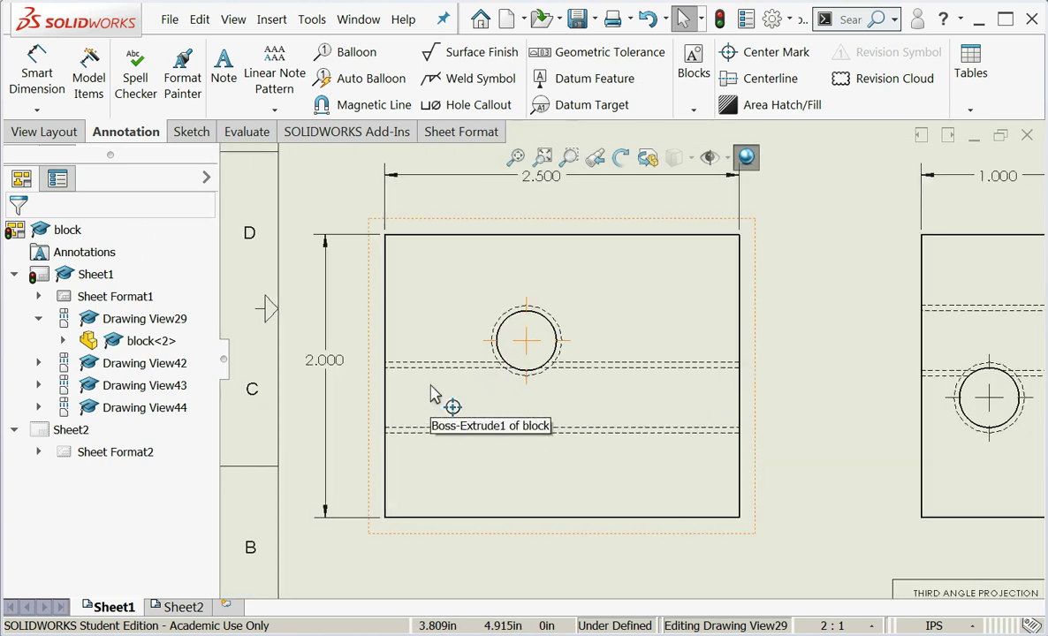
click(40, 80)
click(391, 311)
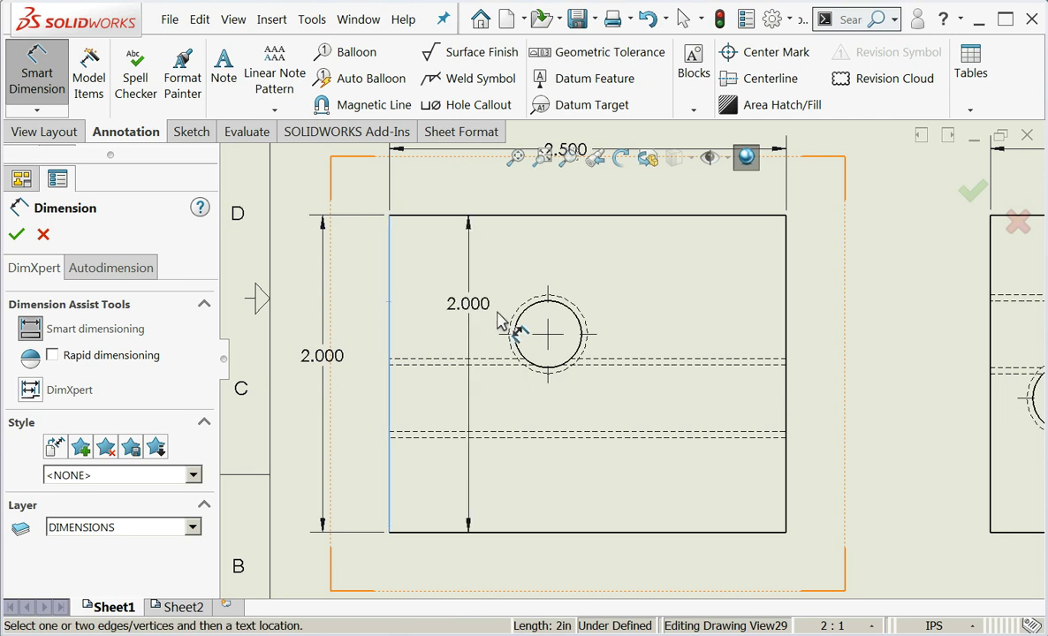
click(531, 340)
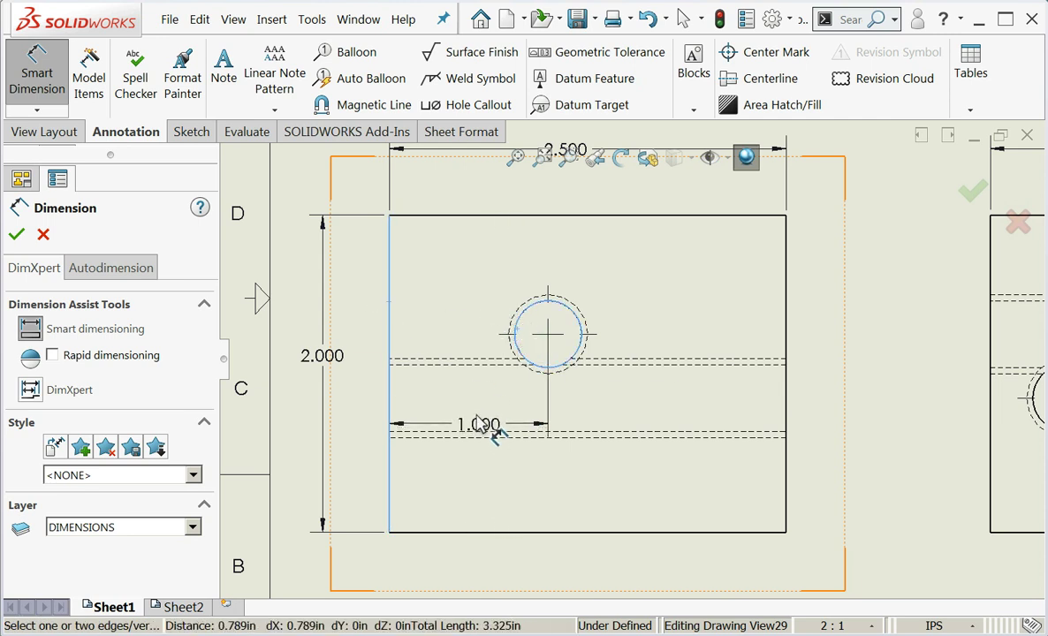
click(475, 416)
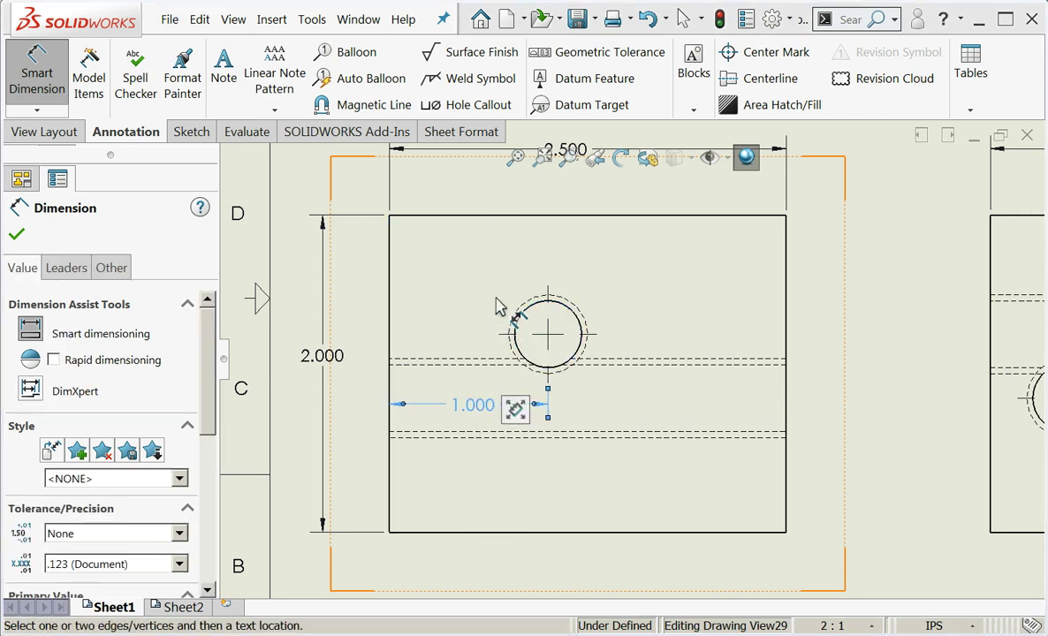
click(498, 218)
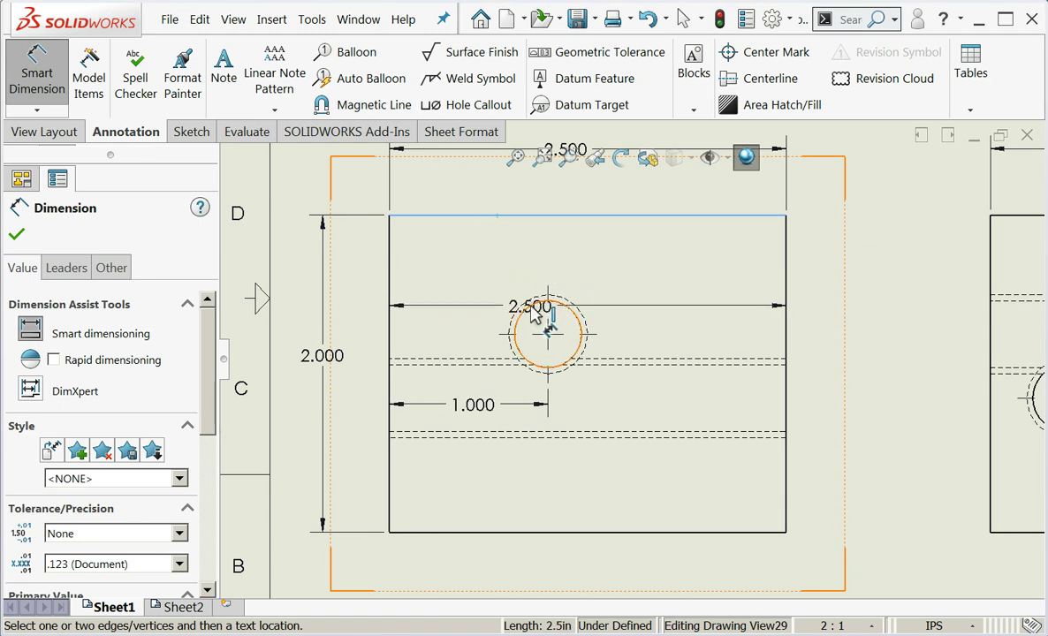
click(528, 312)
click(449, 284)
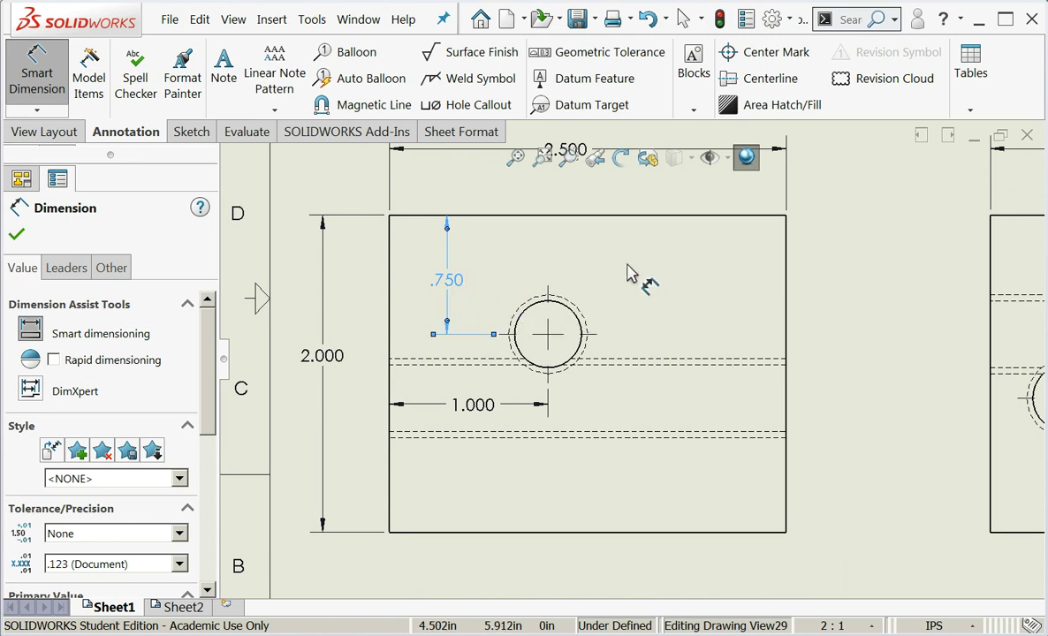
Dimension the tapped hole's center from the block's left edge in the projected right view, placing it below the thickness dimension.
click(16, 235)
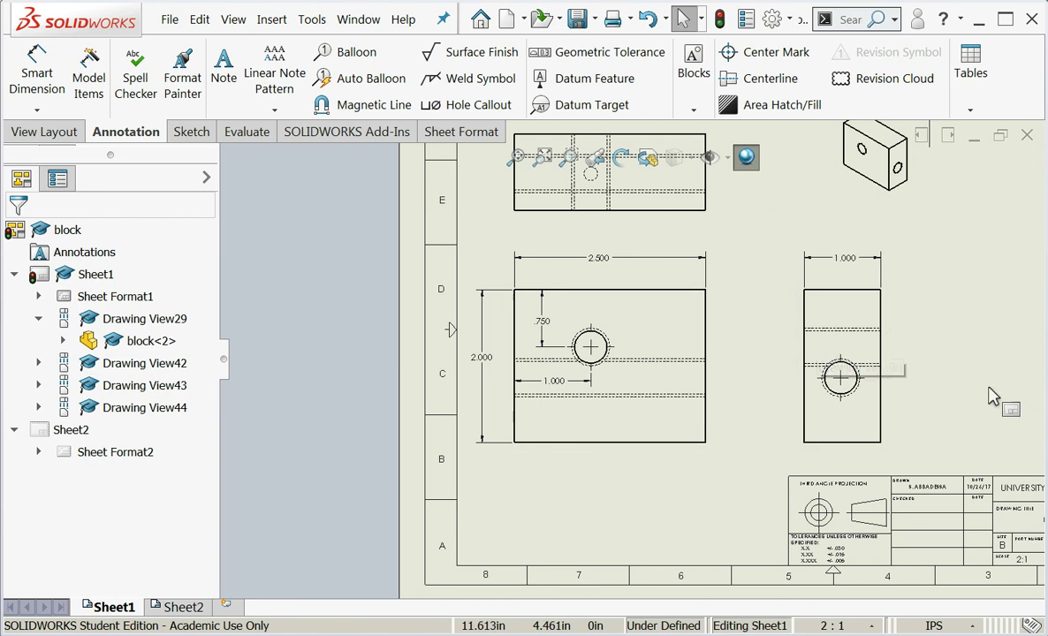
scroll(947, 386, up, 2)
scroll(900, 386, down, 2)
scroll(822, 362, down, 3)
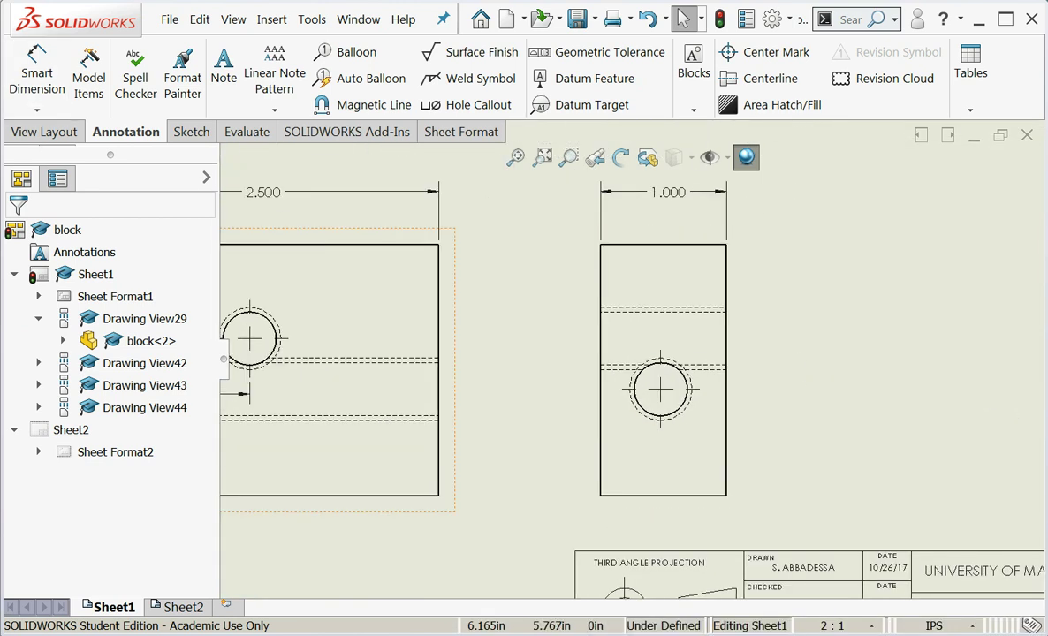
click(36, 72)
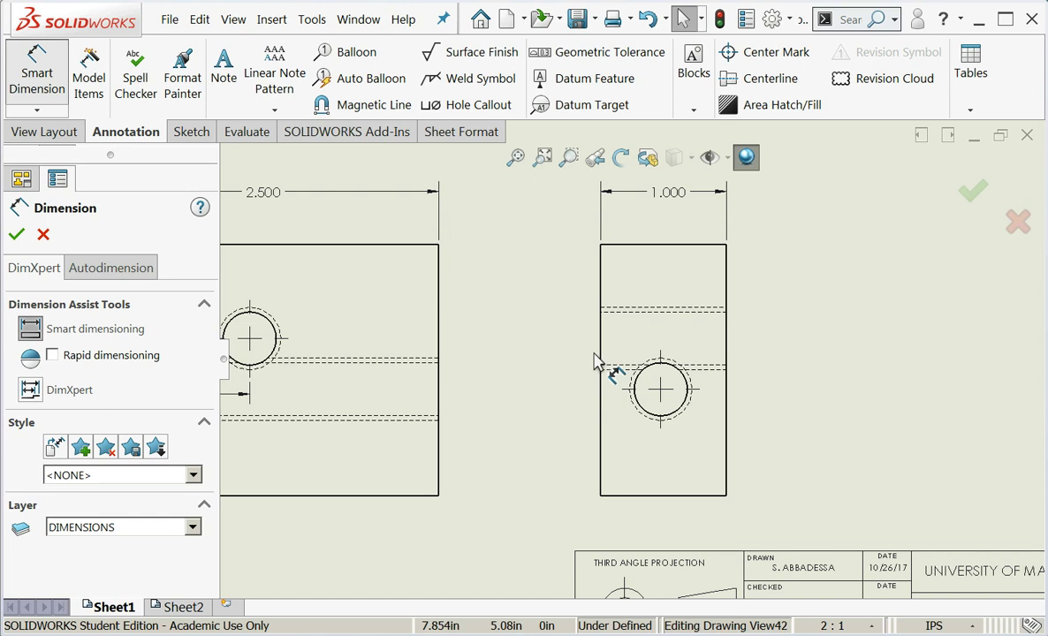
click(640, 368)
click(602, 294)
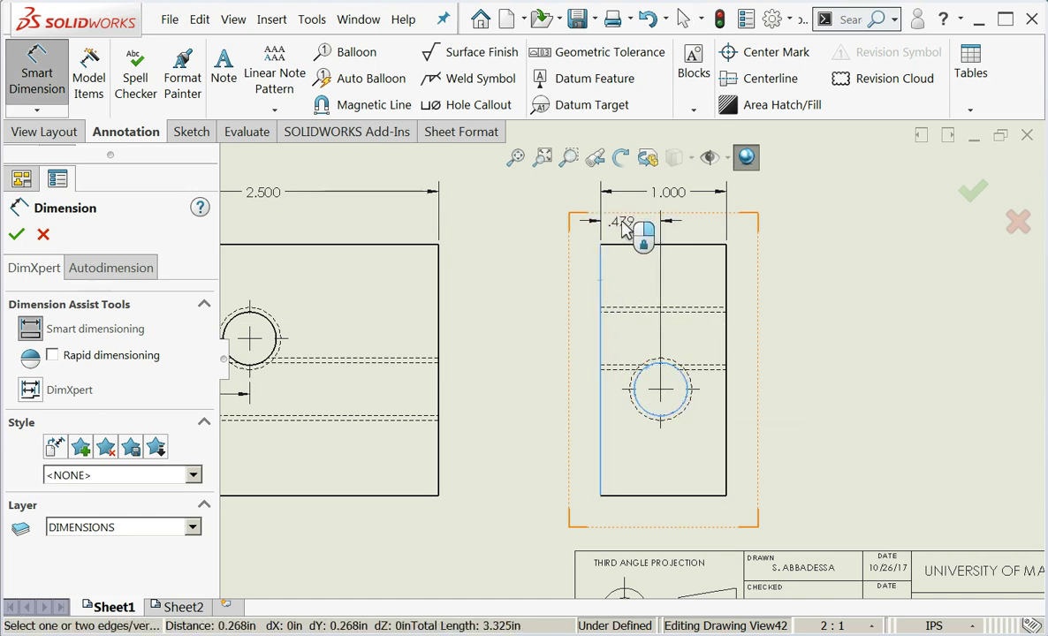
click(624, 224)
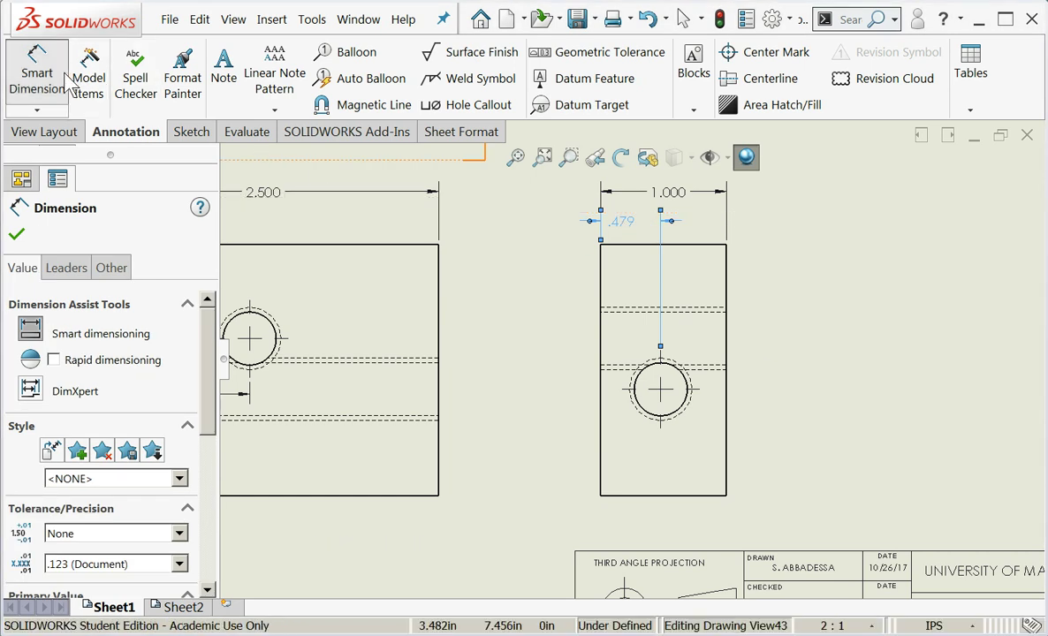
Dimension the tapped hole's center from the block's upper edge in the right view, placed left of the view.
click(663, 422)
click(616, 250)
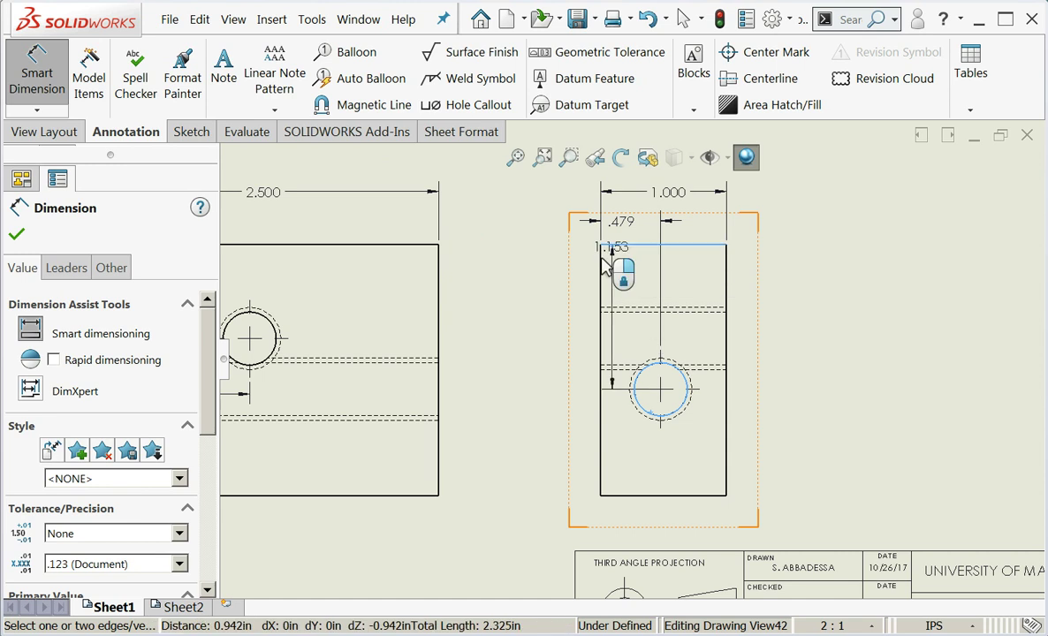
click(521, 303)
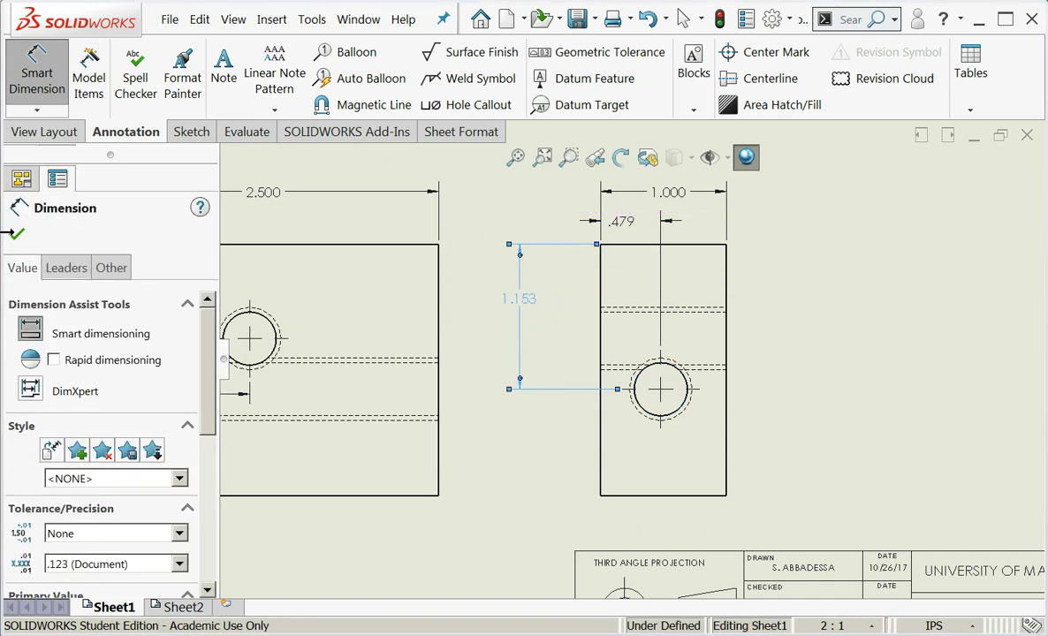
click(18, 232)
Add a hole callout to the tapped hole in the top view, placing its text below the block's outline.
scroll(461, 411, down, 5)
scroll(531, 368, up, 4)
scroll(521, 368, up, 3)
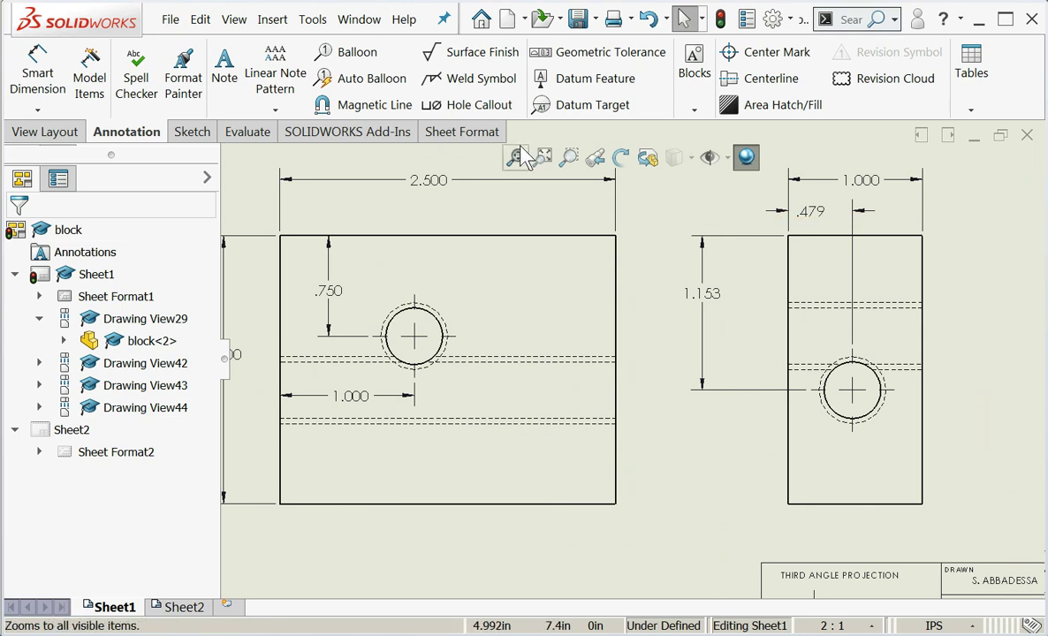
click(469, 106)
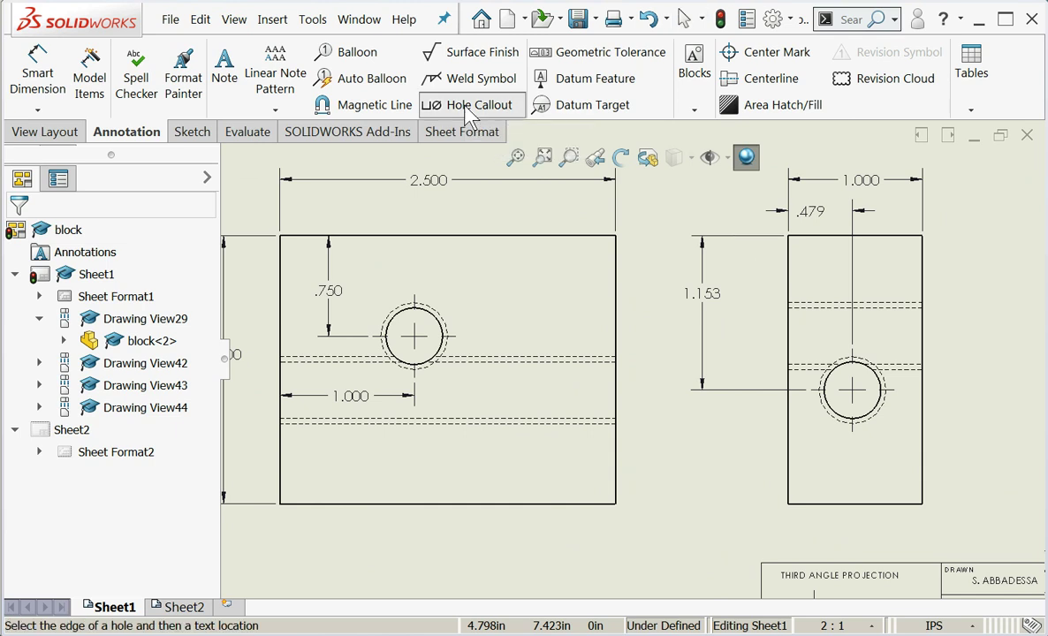
click(433, 365)
click(612, 564)
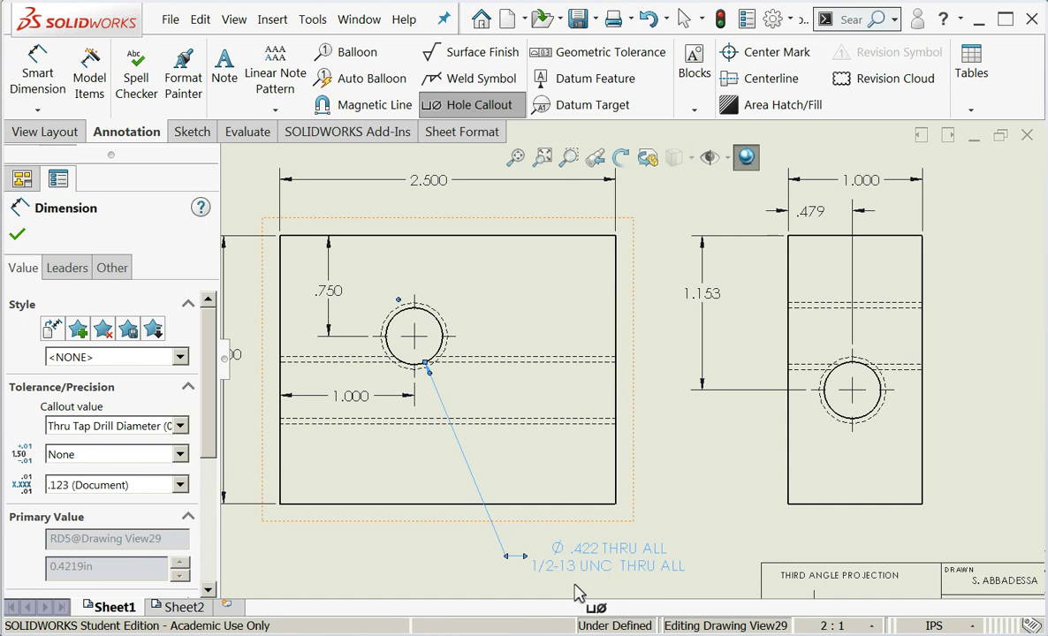
Add a hole callout to the tapped hole in the right view, placing its text to the lower left of the view.
key(z)
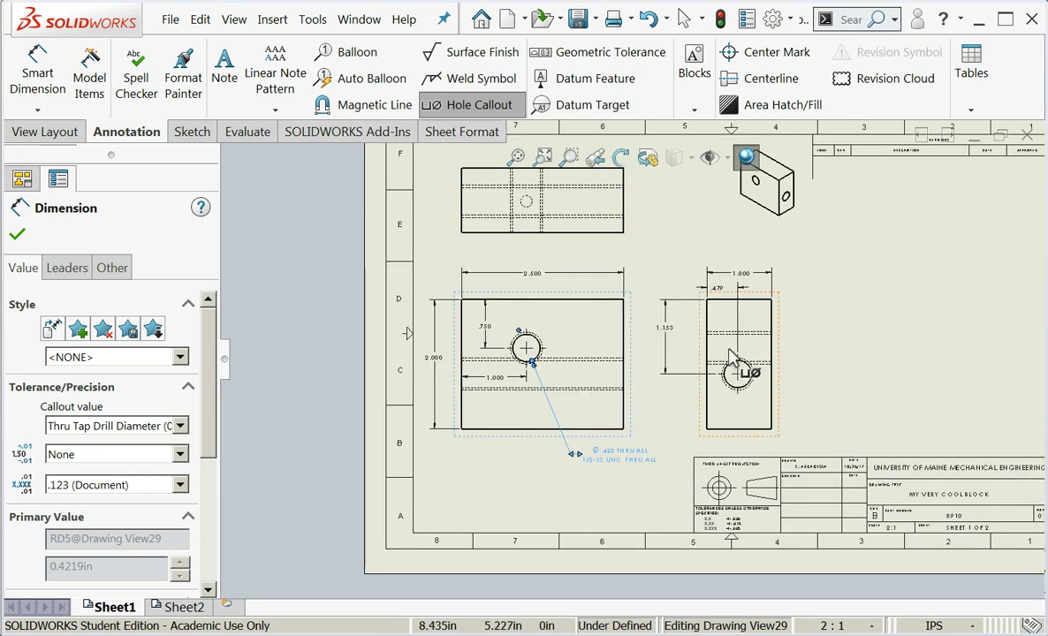
click(731, 390)
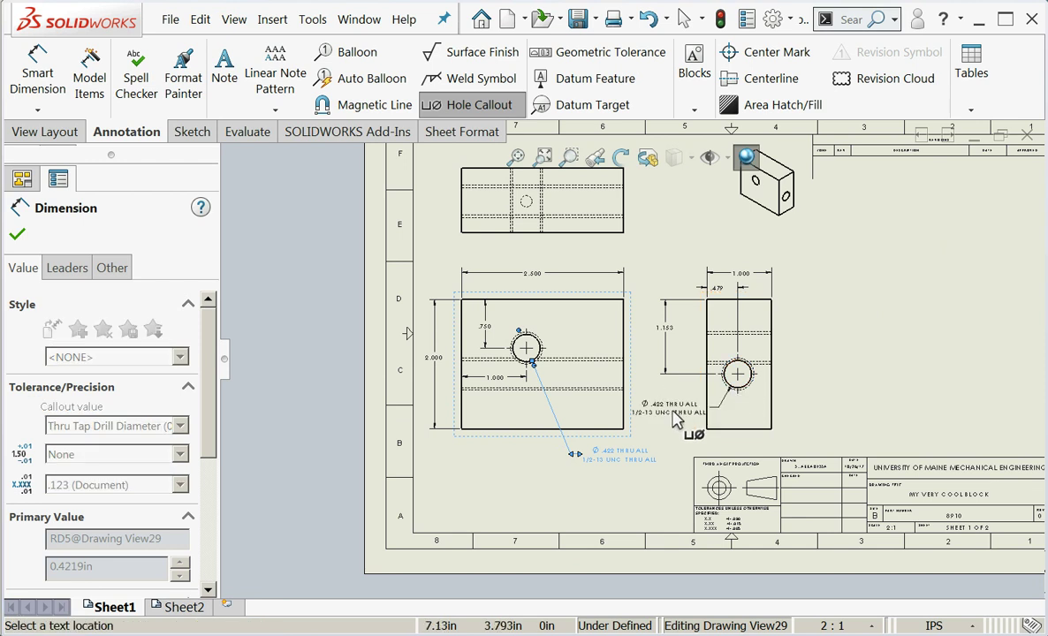
click(671, 429)
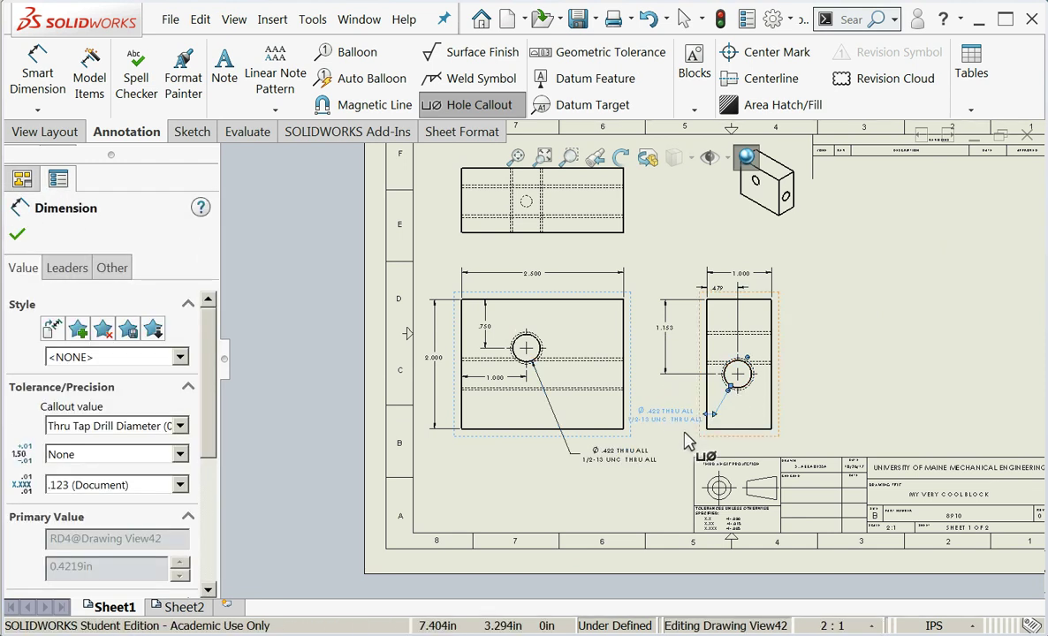
click(17, 236)
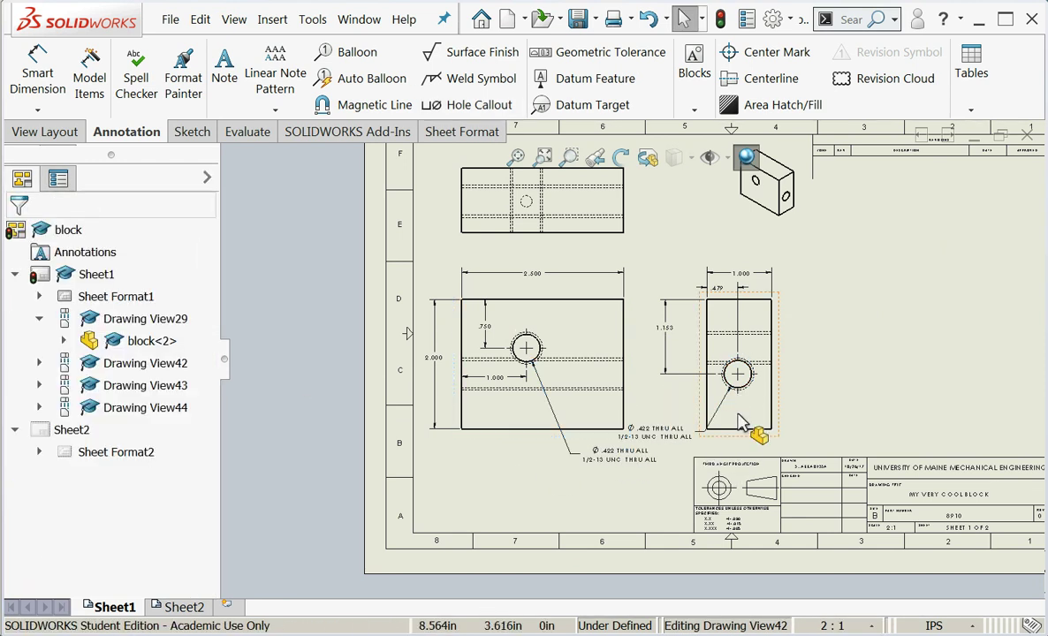
Shift the dimensioned top view slightly down, and lower the projected view above it to free space in the sheet's upper-left corner.
key(z)
scroll(819, 367, down, 2)
scroll(579, 221, down, 1)
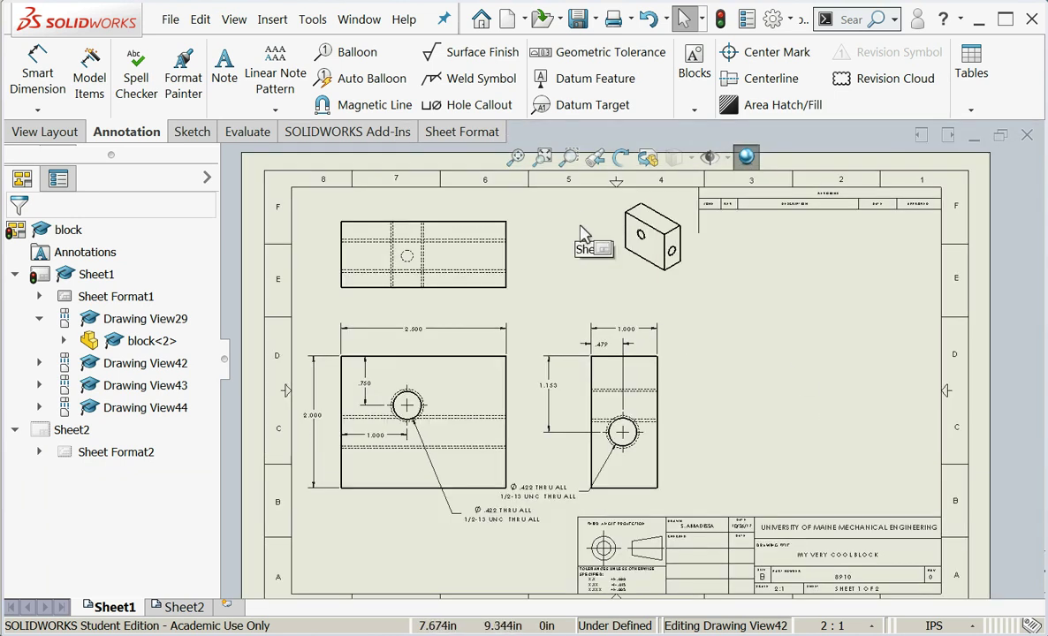
drag(383, 507, 384, 516)
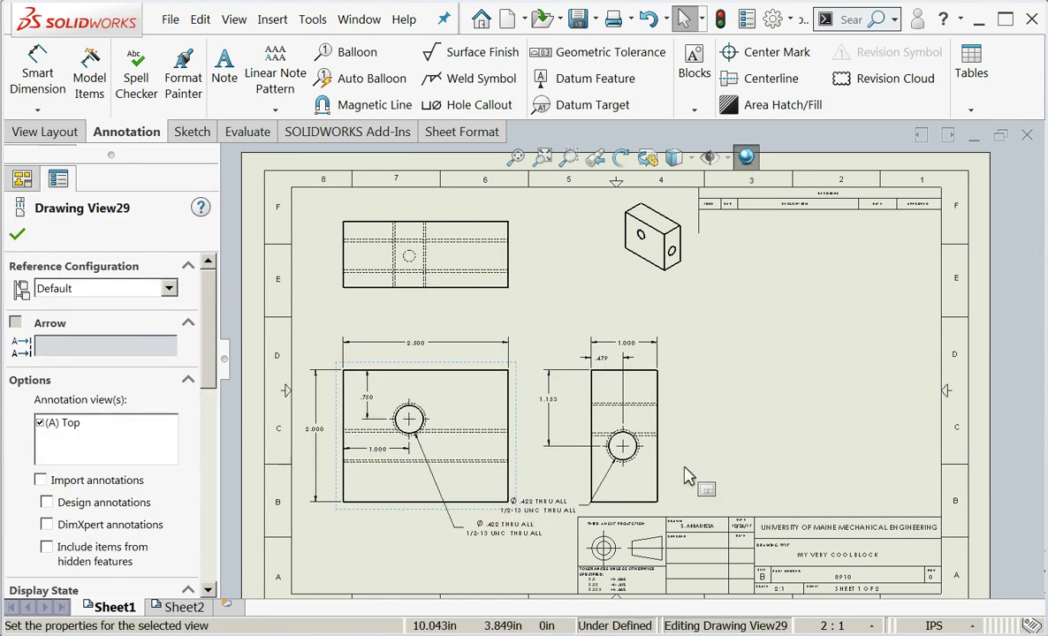
click(750, 402)
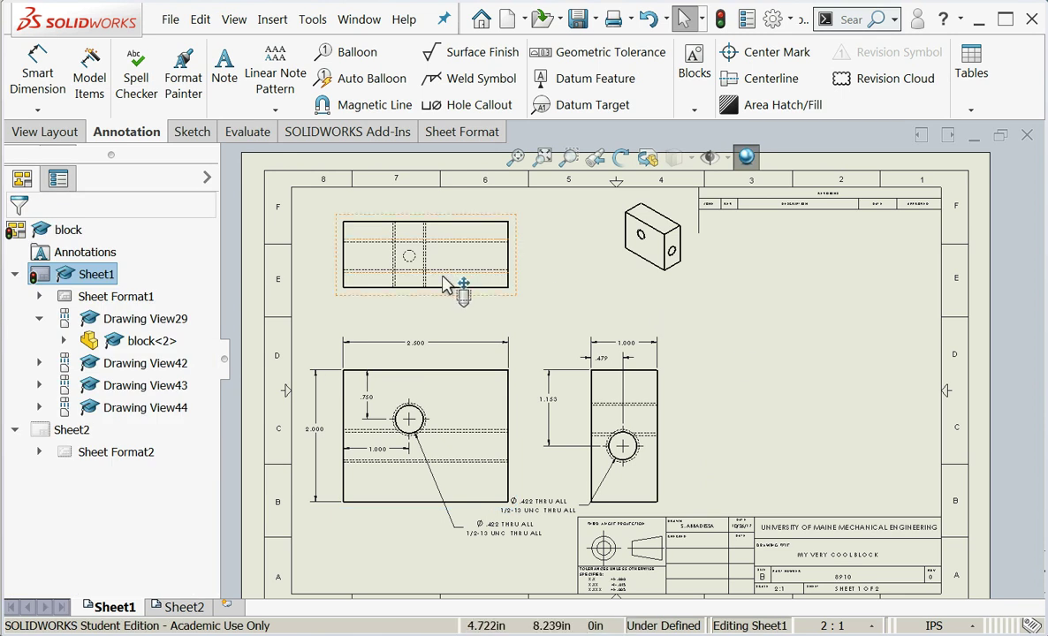
drag(435, 305, 438, 324)
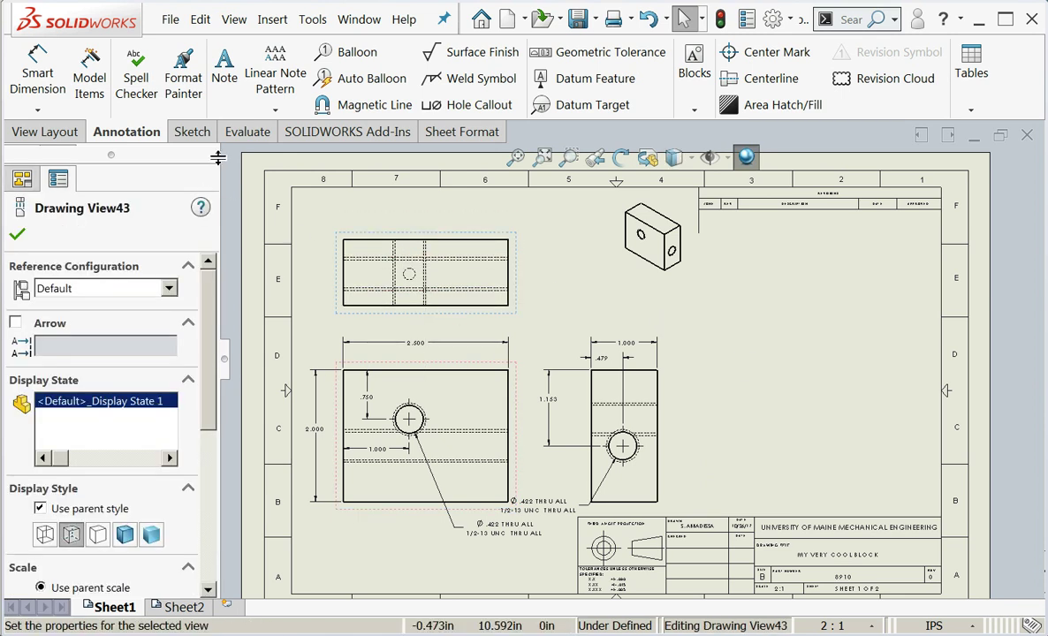
Add a note reading "NOTES: 1.) MATERIAL: 1010 STEEL" on two lines in the sheet's upper-left corner.
click(228, 97)
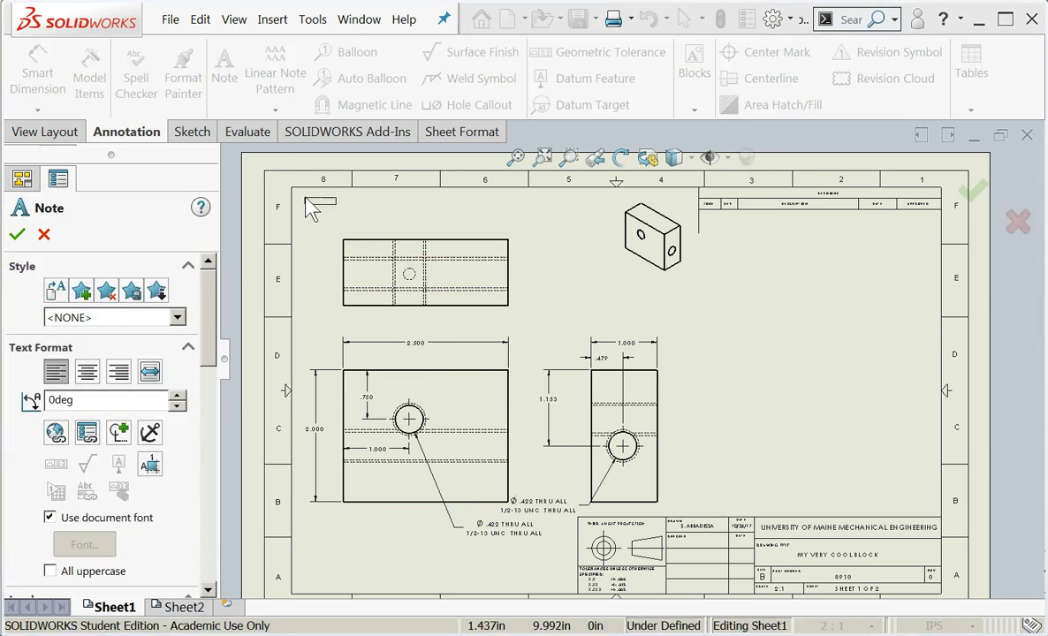
click(488, 235)
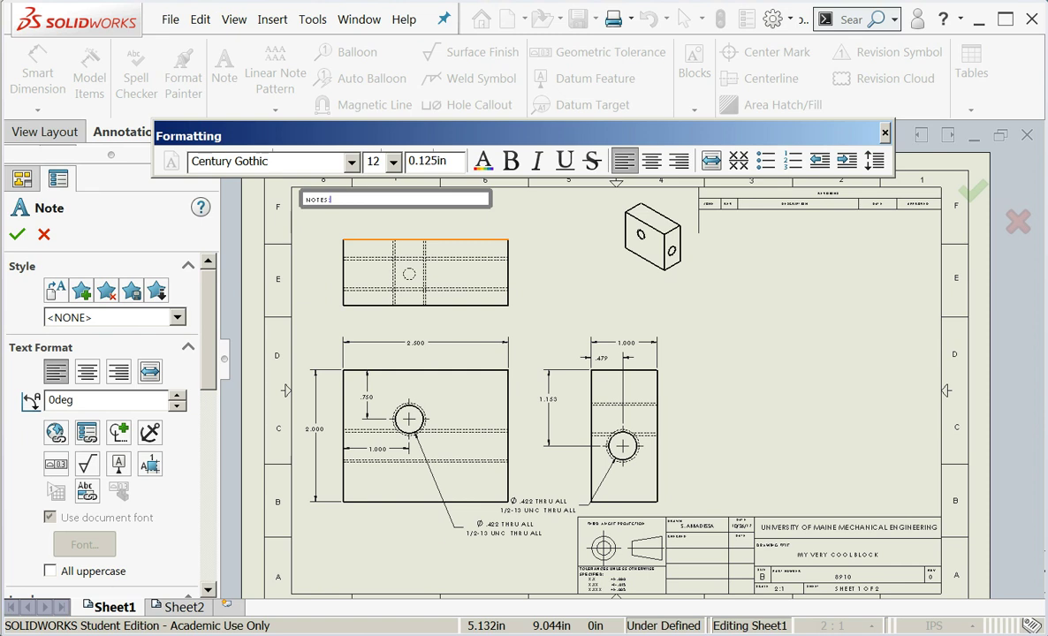
text(NOTES:)
key(Return)
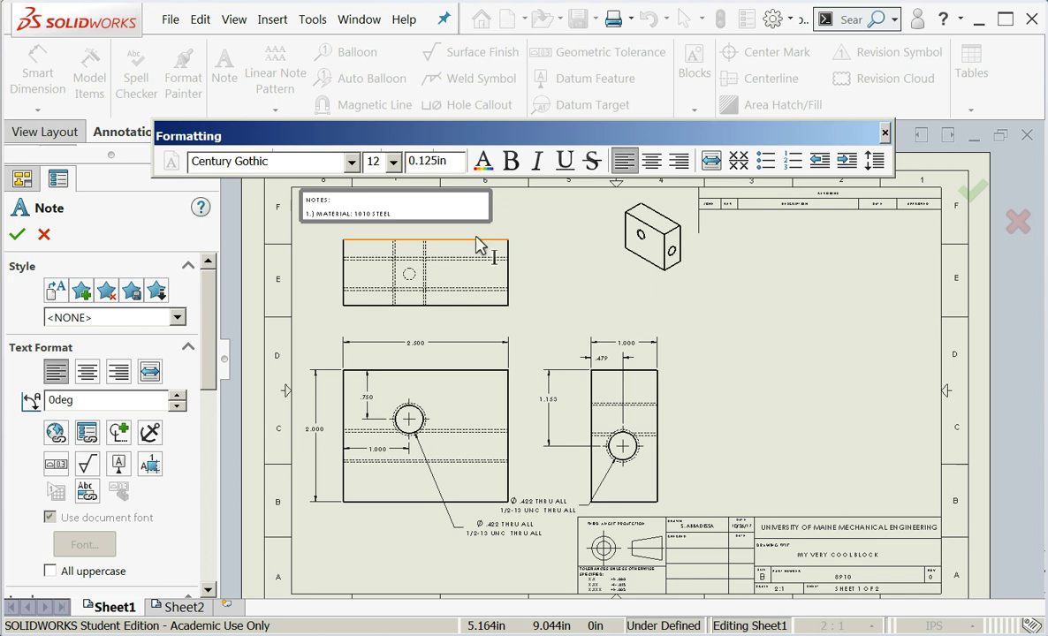
click(584, 297)
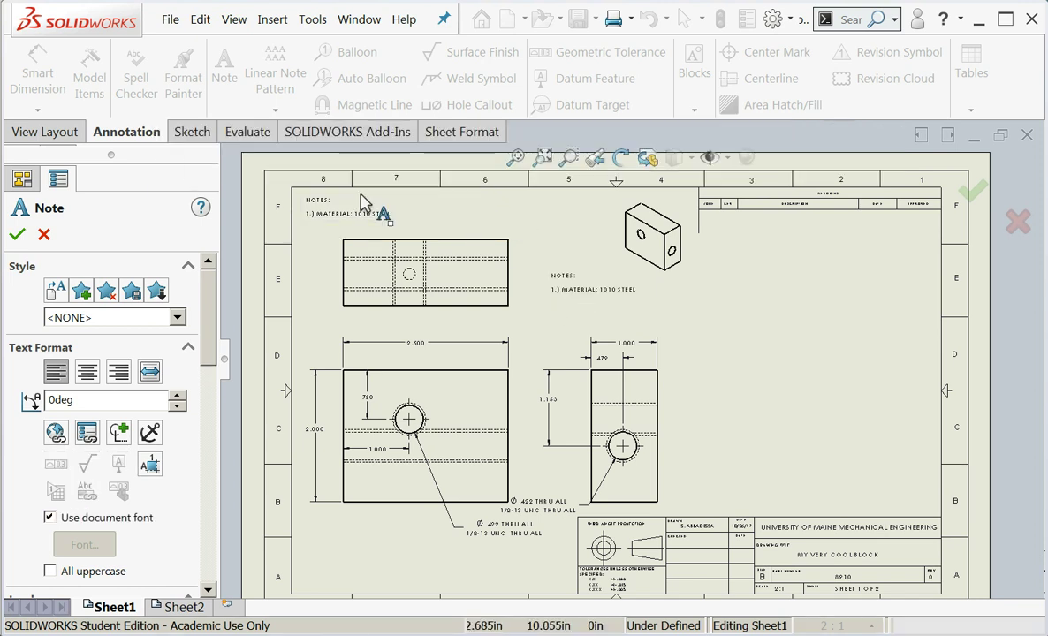
scroll(398, 227, down, 6)
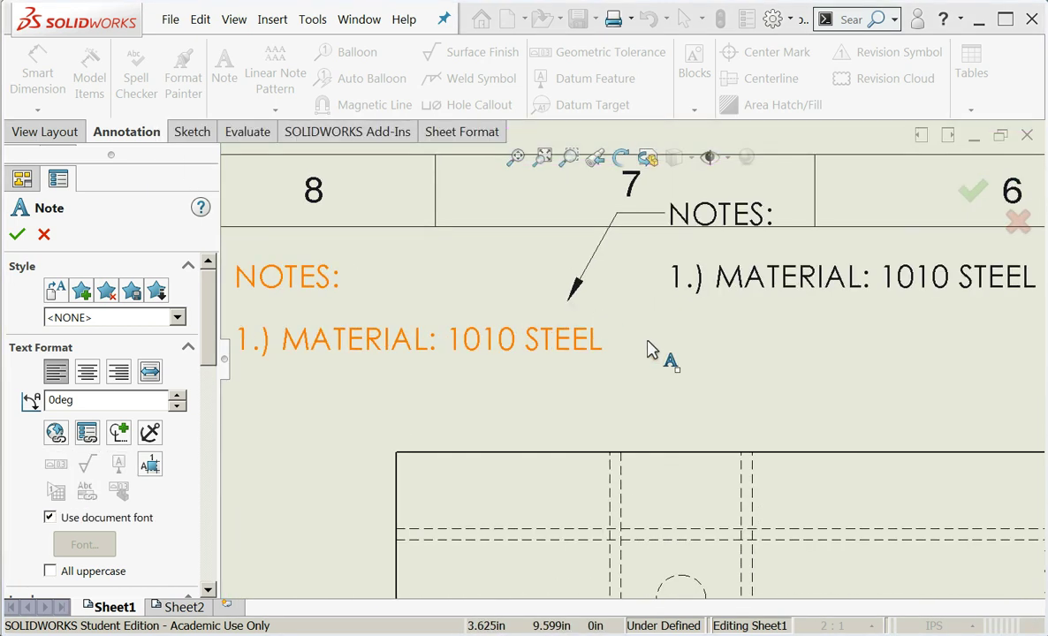
key(Escape)
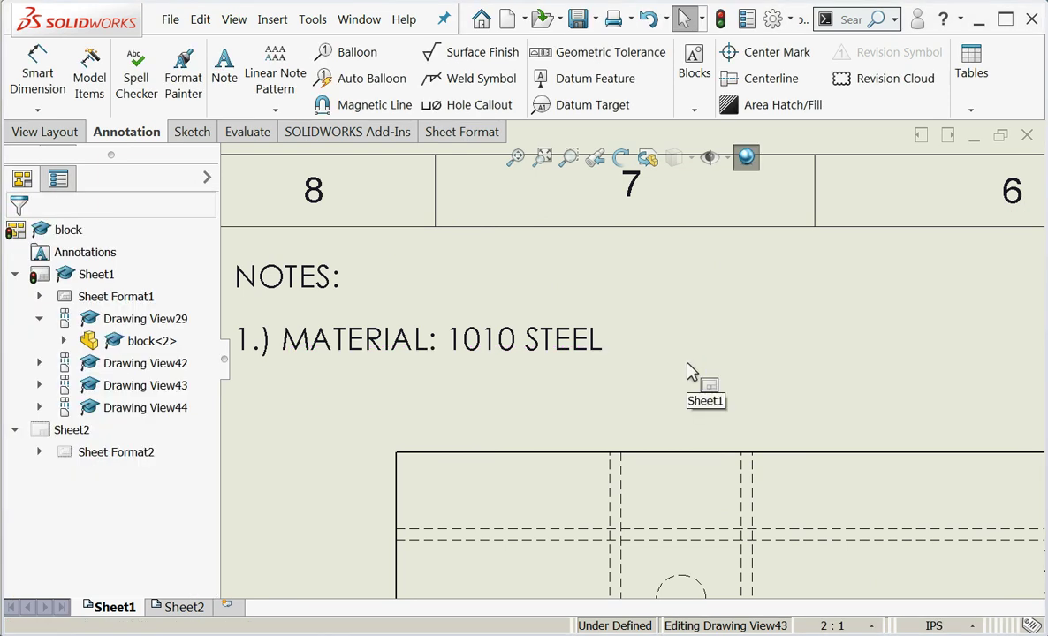
Delete the projected view above the dimensioned top view.
scroll(692, 372, up, 5)
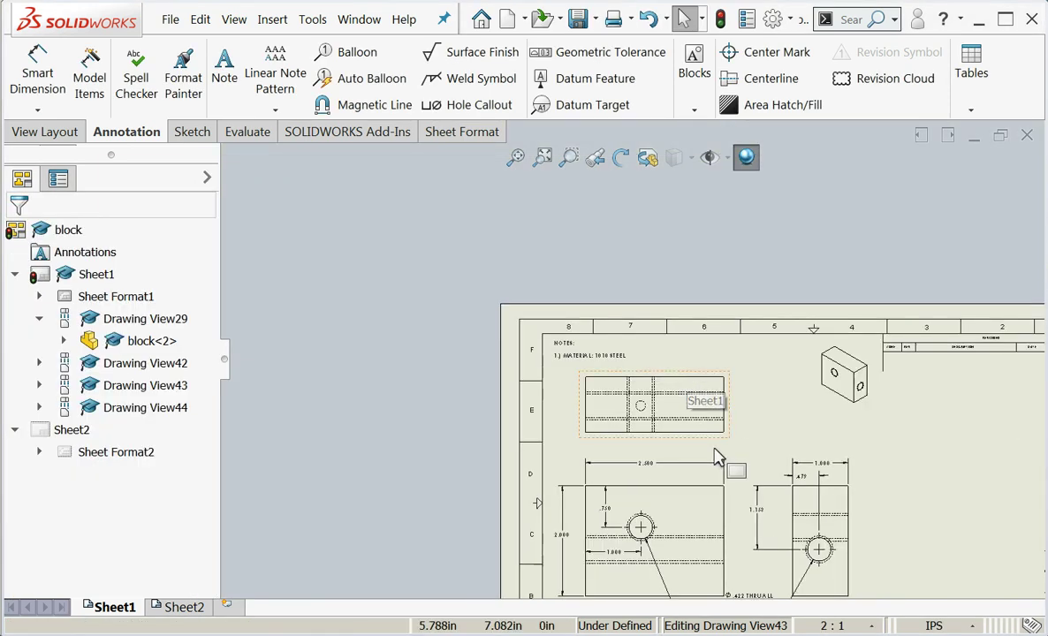
scroll(718, 457, up, 2)
scroll(743, 467, up, 2)
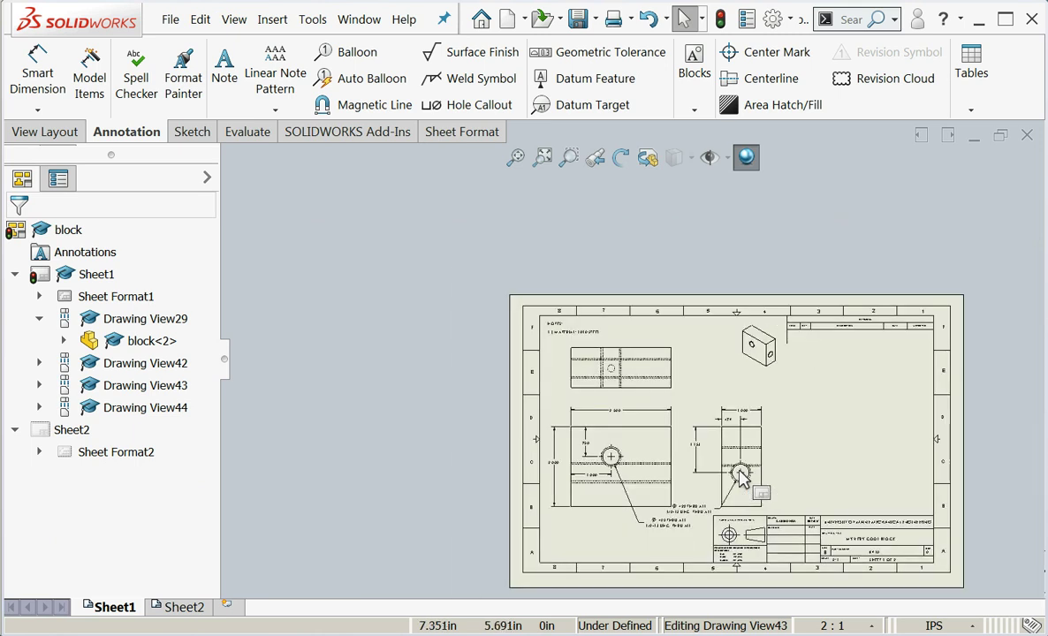
scroll(752, 482, down, 4)
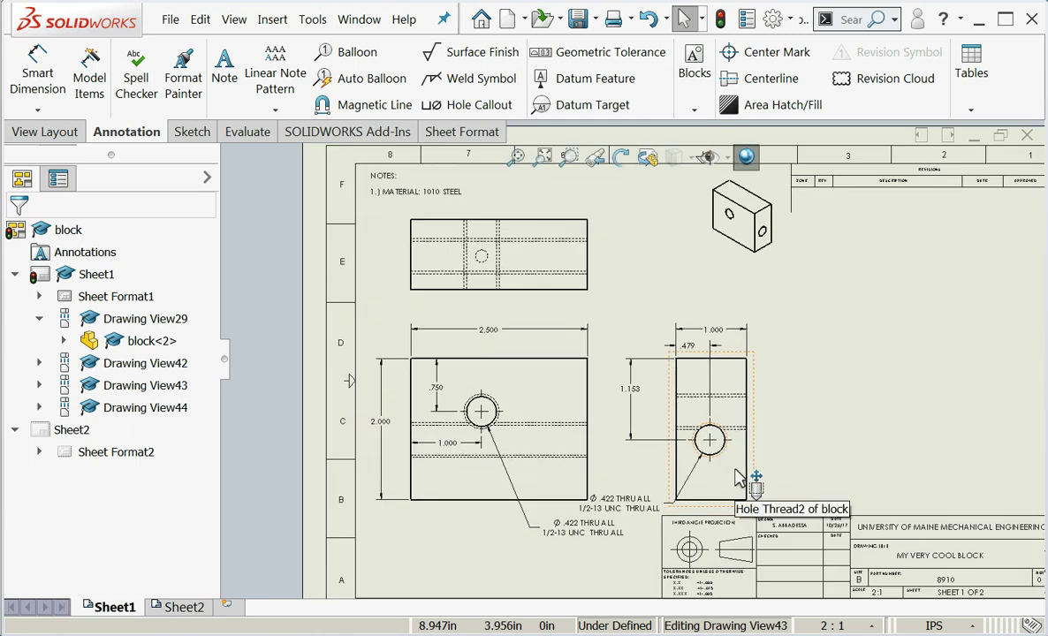
click(518, 312)
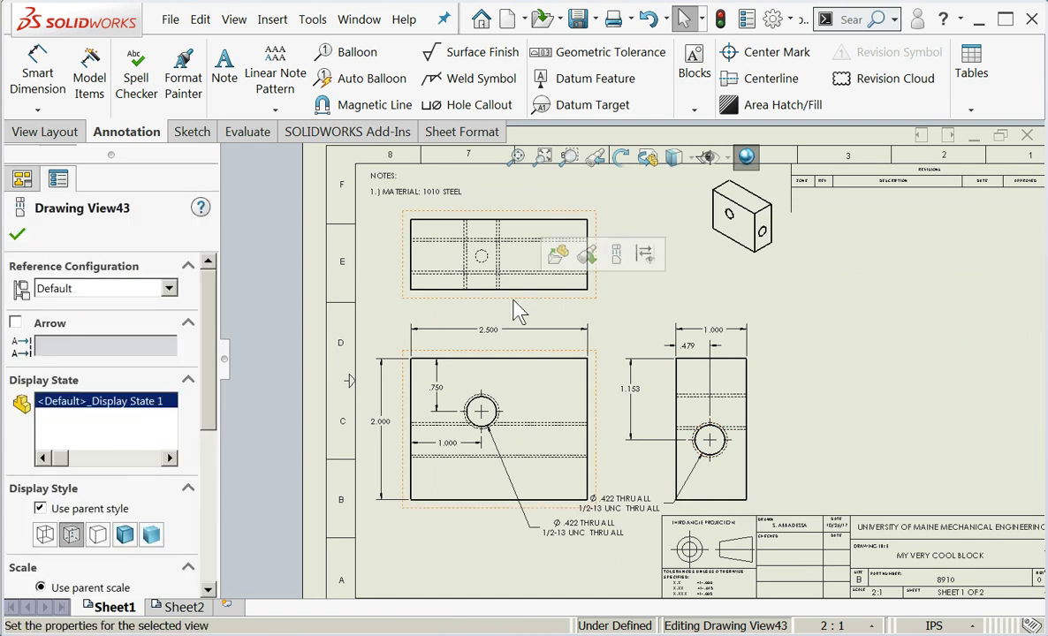
key(Delete)
click(678, 295)
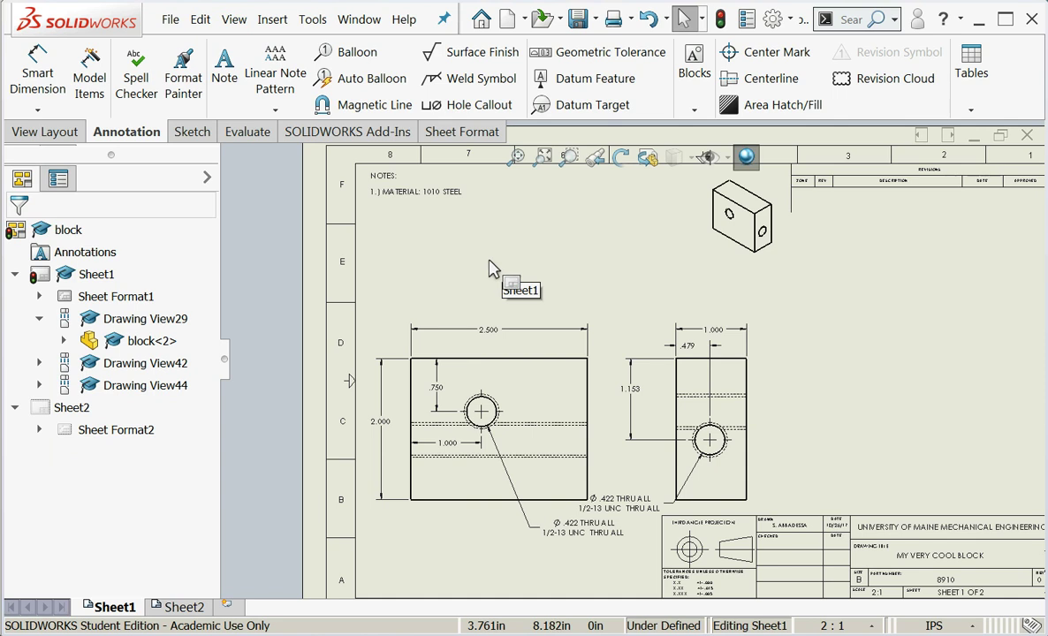
Delete Sheet2 from the drawing.
key(f)
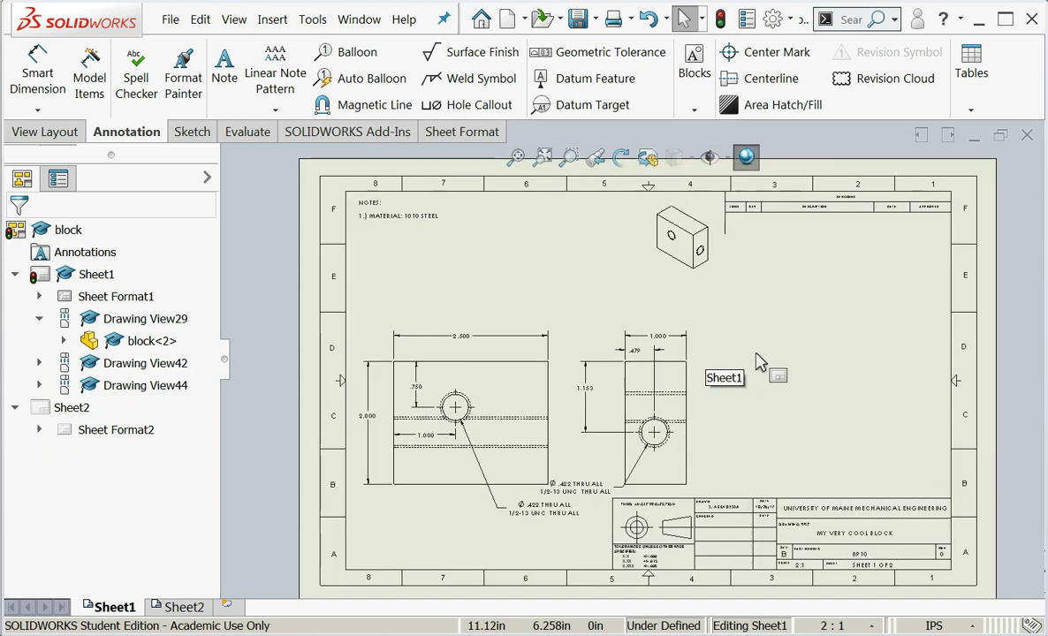
scroll(757, 362, down, 1)
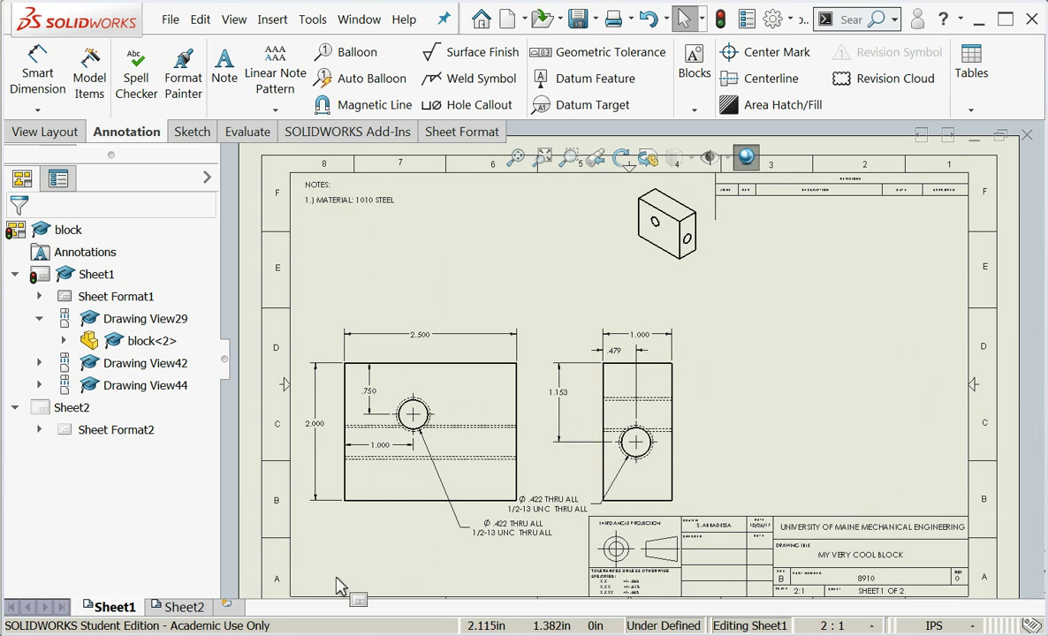
click(184, 608)
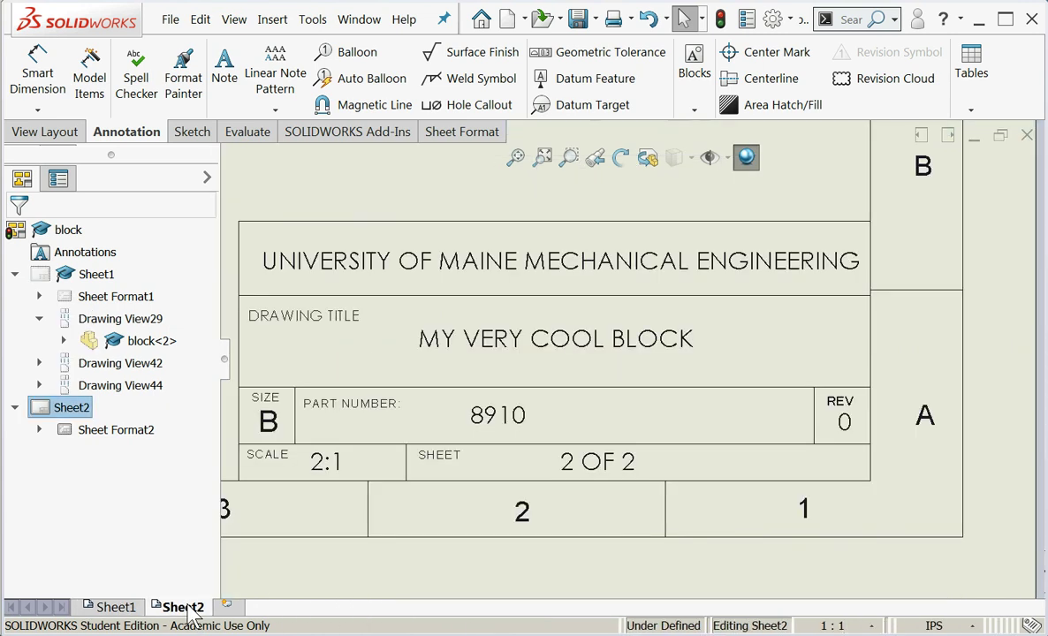
right_click(188, 610)
click(236, 514)
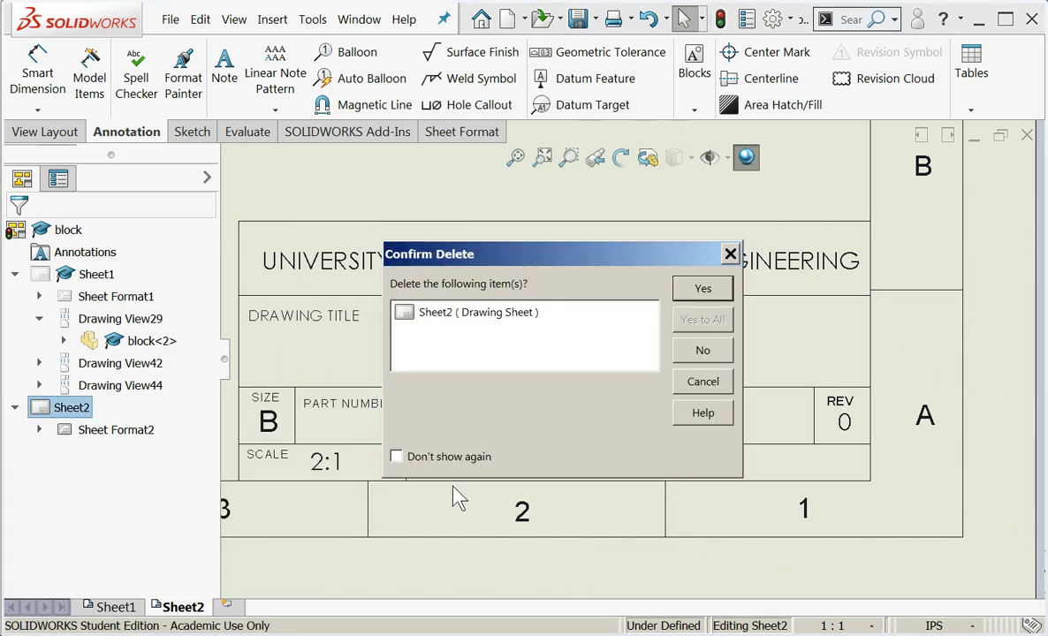
click(703, 290)
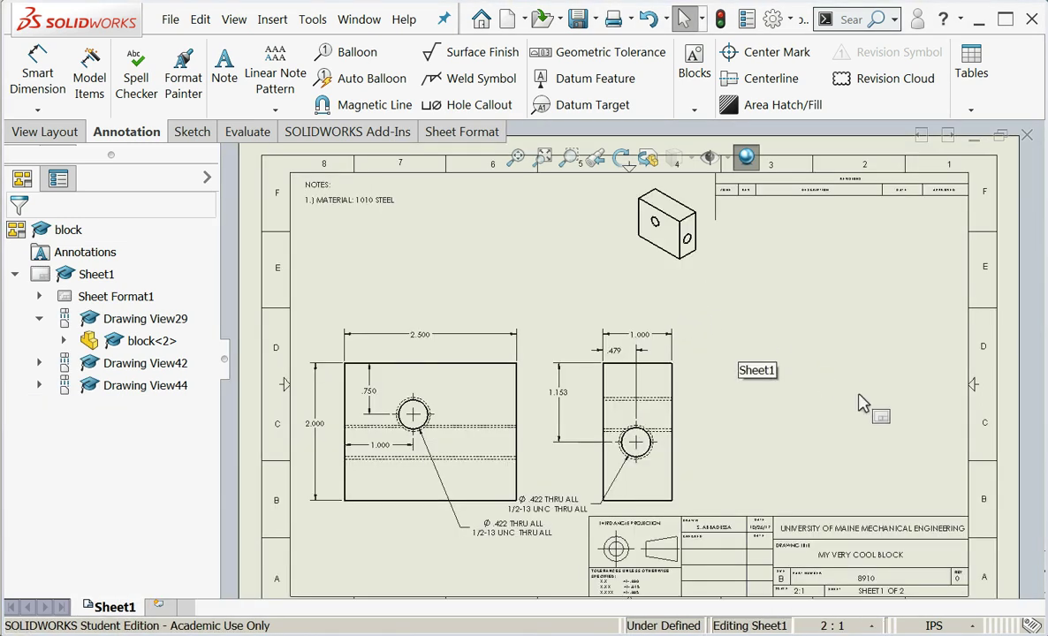
scroll(844, 518, down, 3)
scroll(871, 555, up, 3)
scroll(800, 493, down, 3)
scroll(587, 423, down, 1)
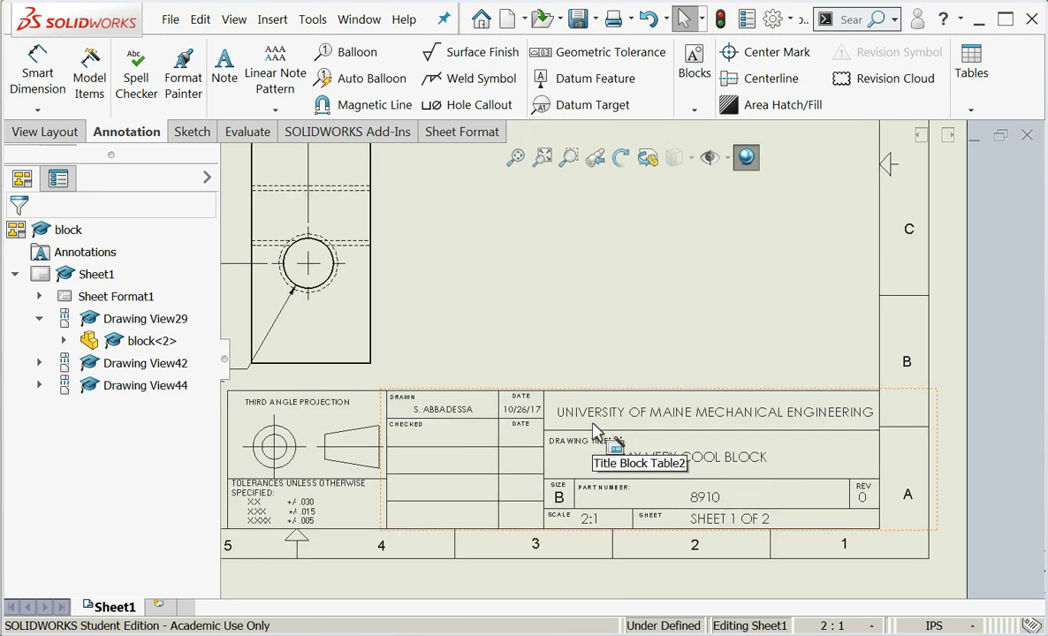
Set the drawn date in the title block to 10/21/18.
scroll(674, 484, down, 1)
scroll(716, 504, down, 1)
scroll(716, 504, down, 1)
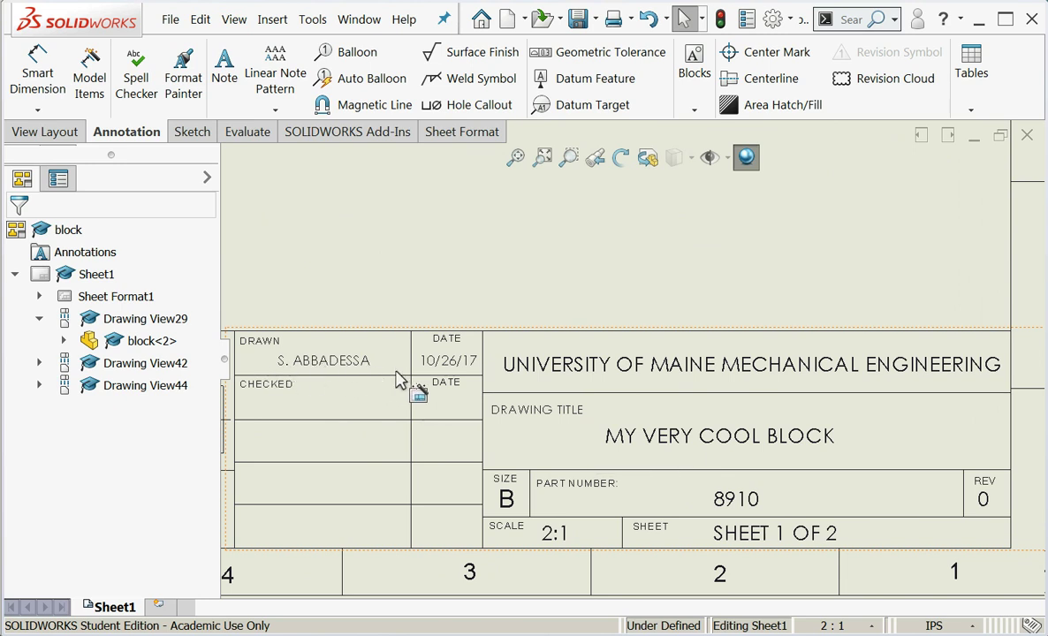
double_click(457, 365)
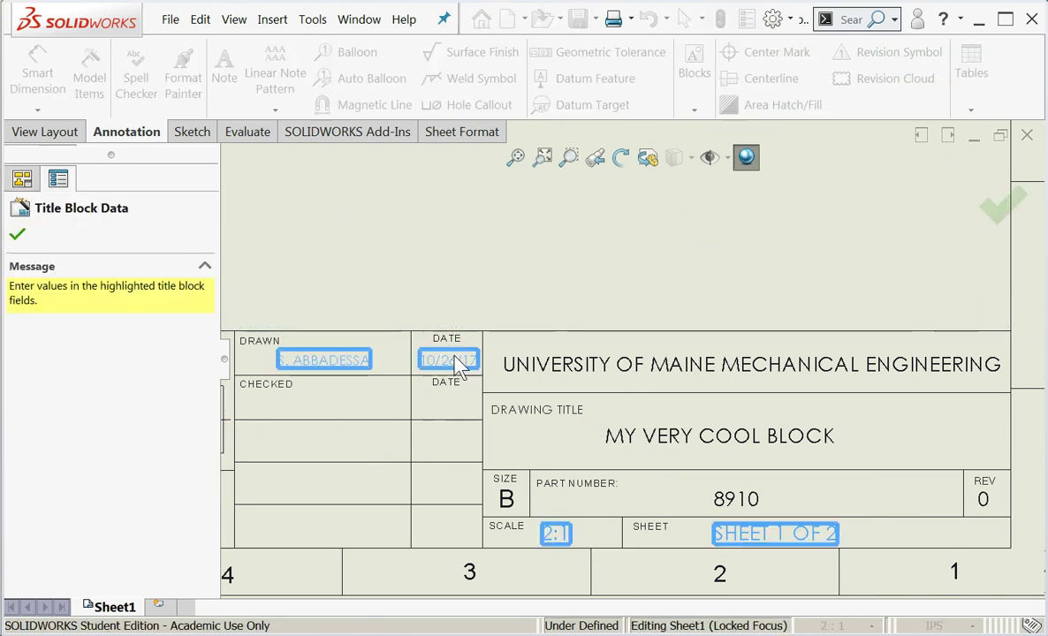
click(448, 358)
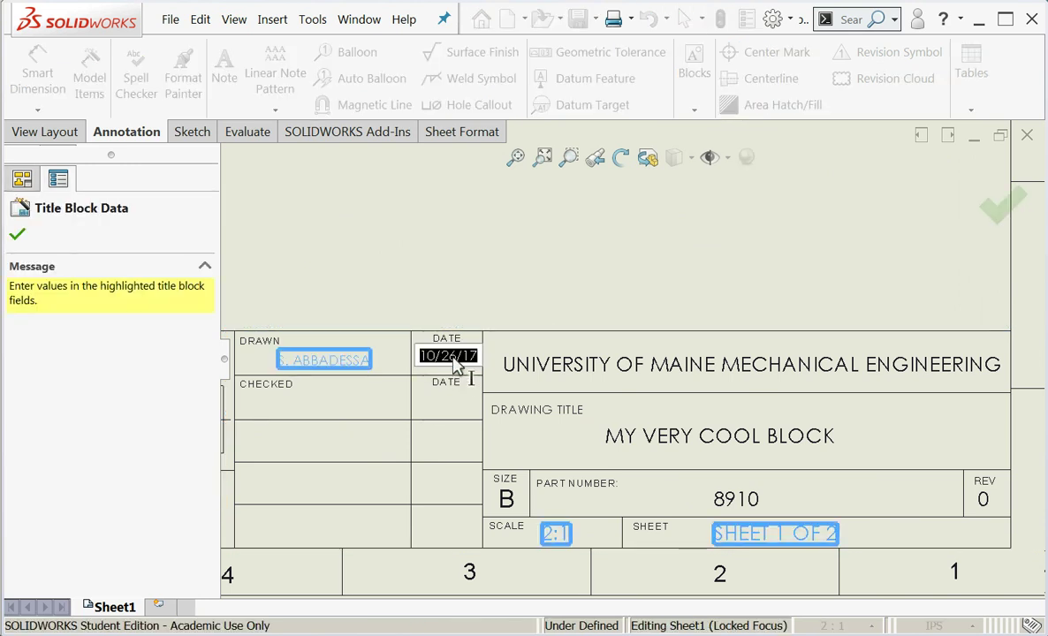
click(458, 365)
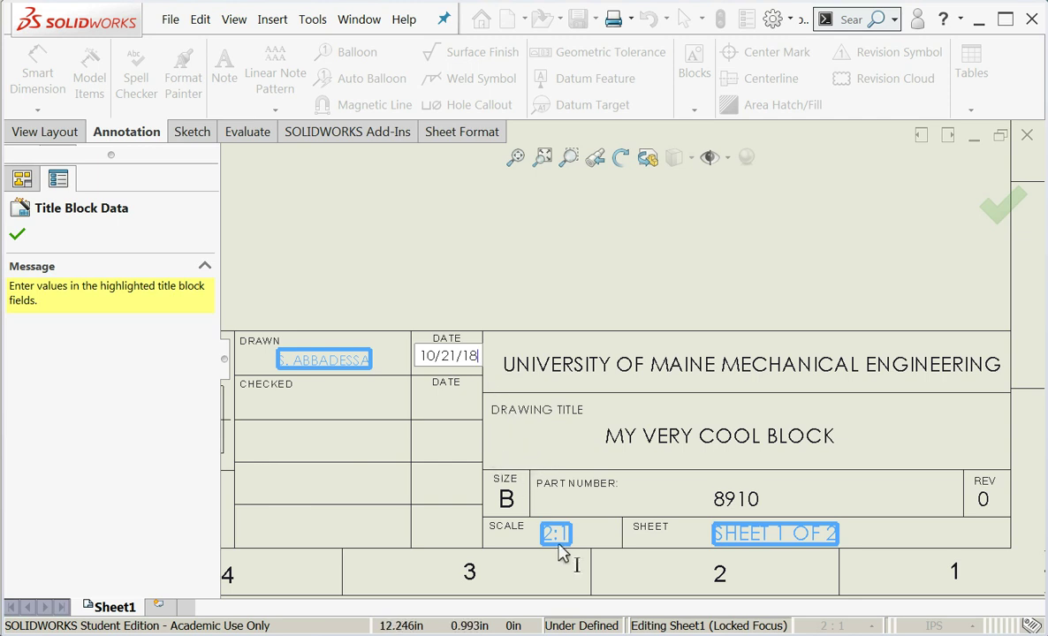
click(554, 263)
scroll(554, 263, up, 4)
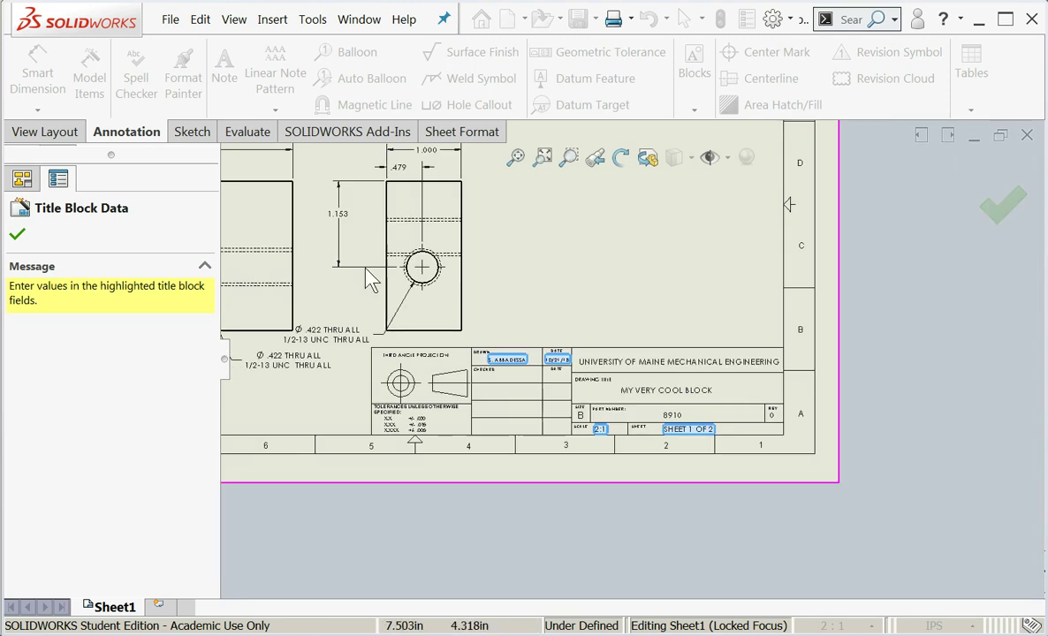
scroll(522, 318, up, 3)
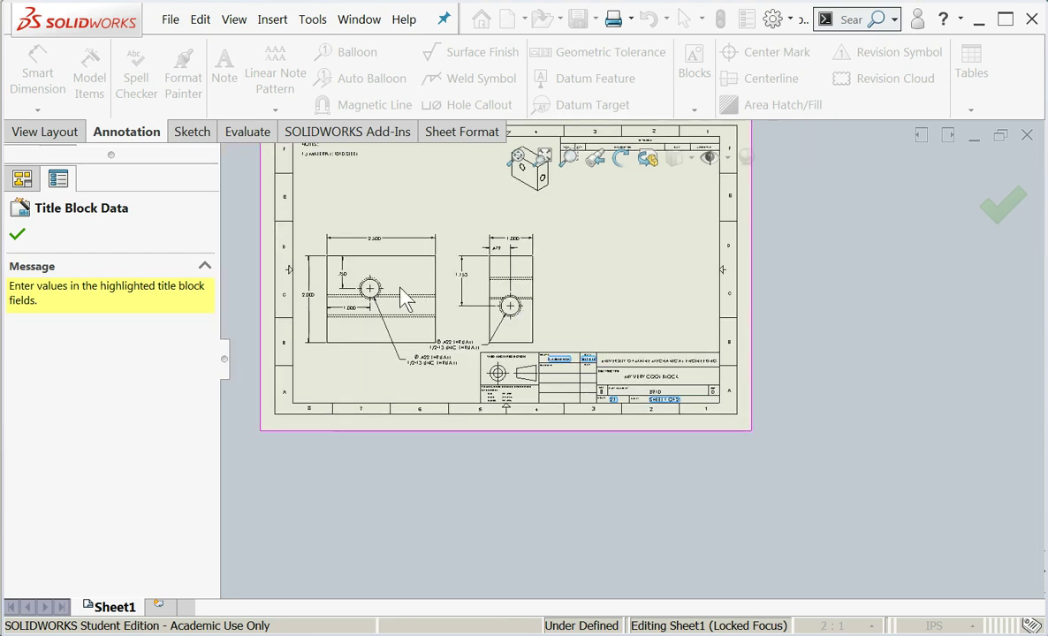
click(17, 234)
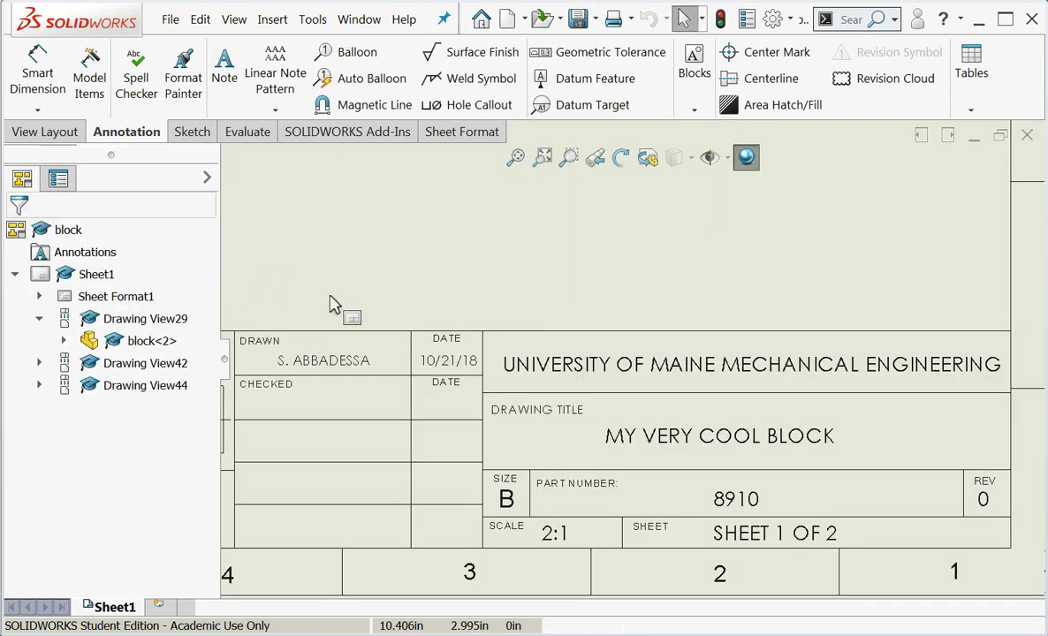
Check the dimensioned top view's custom scale and set the title block's scale entry to 3:2 to match it.
scroll(442, 301, up, 4)
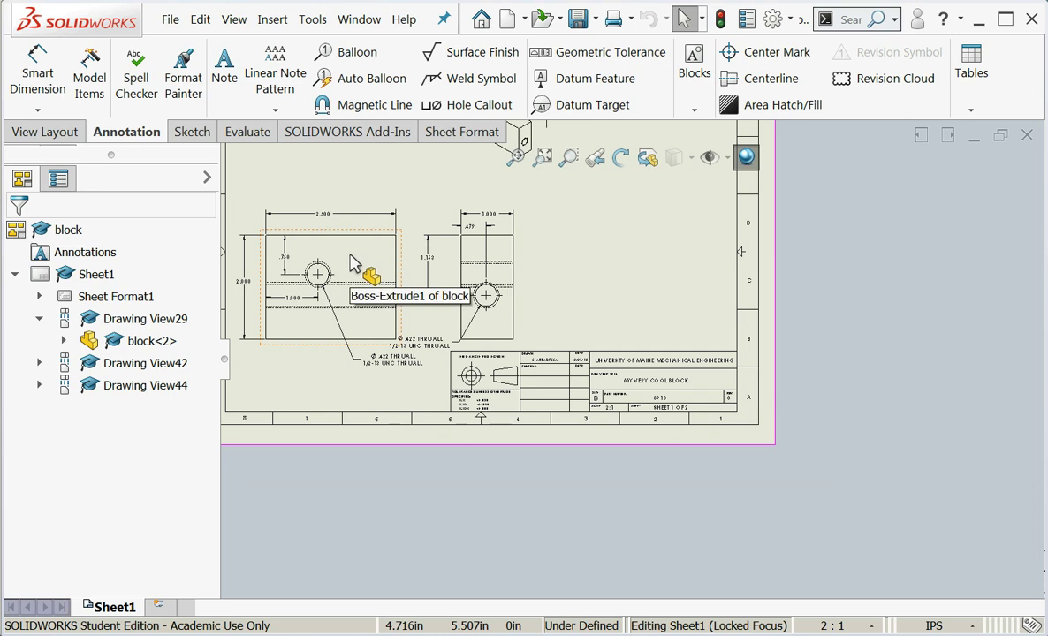
click(353, 263)
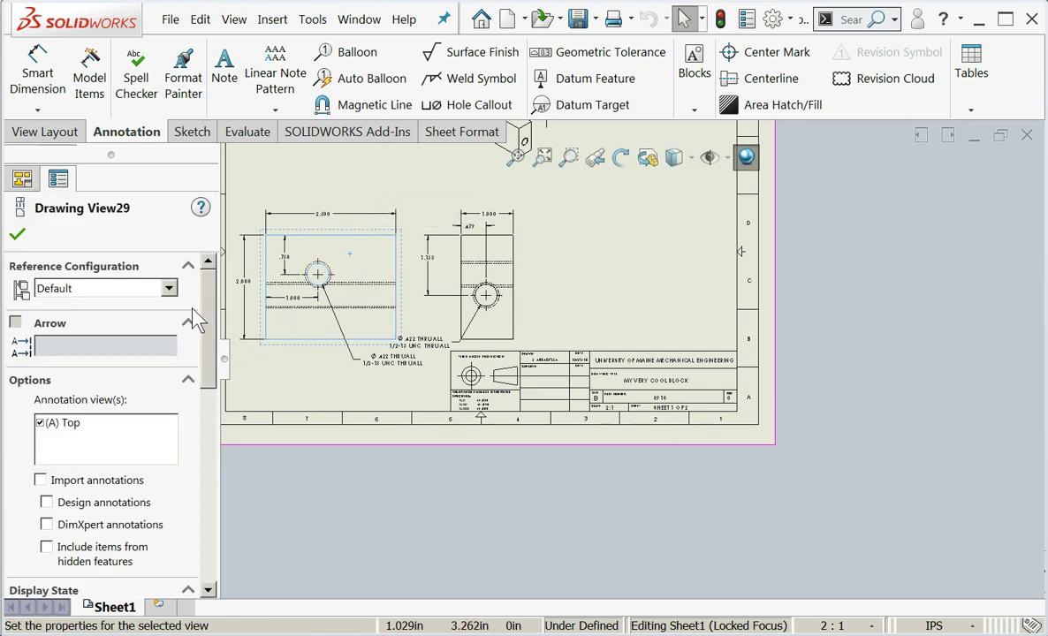
mouse_move(208, 305)
mouse_down()
mouse_move(209, 449)
mouse_move(184, 456)
mouse_up()
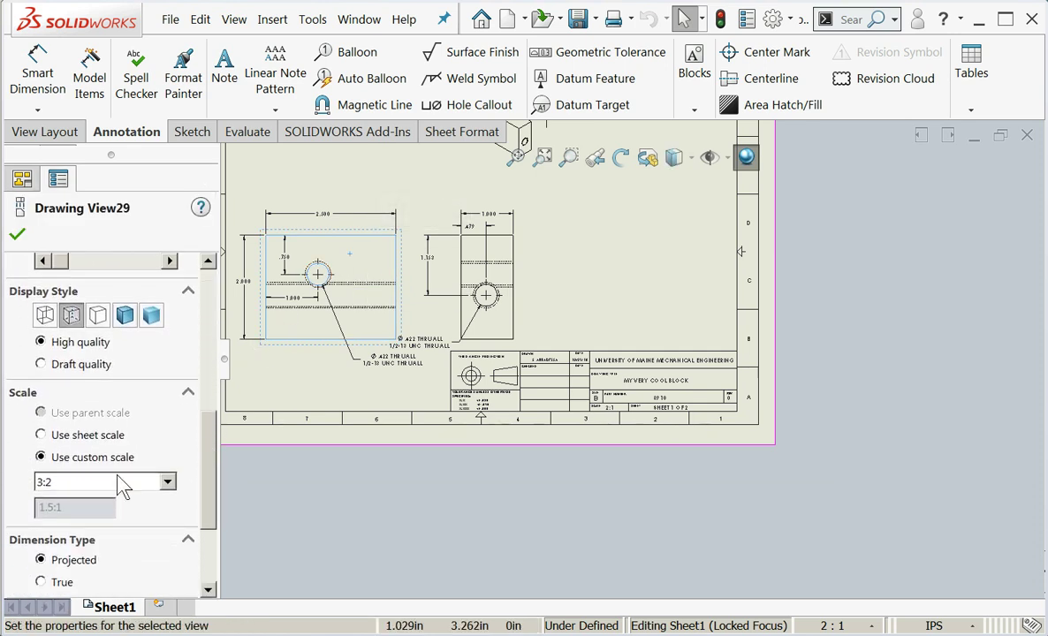
click(648, 314)
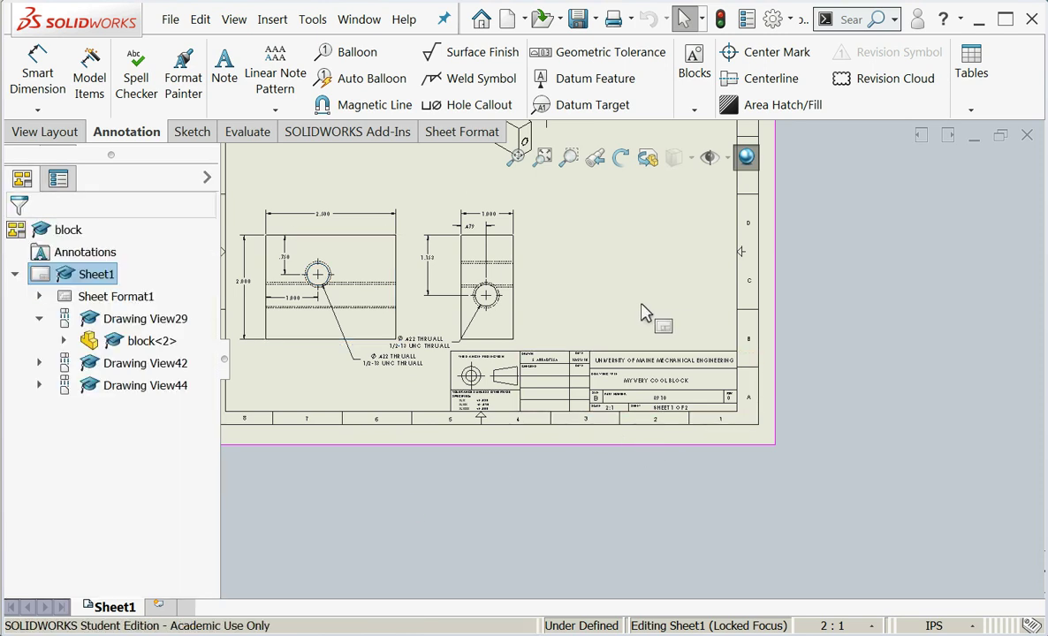
scroll(643, 409, up, 2)
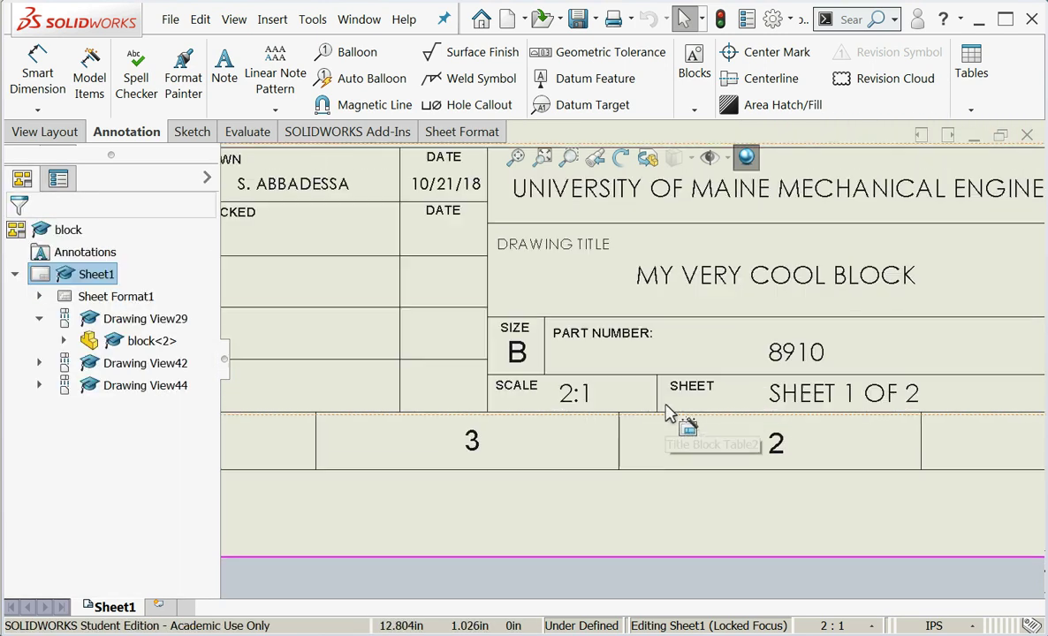
scroll(554, 415, down, 2)
double_click(541, 389)
click(548, 393)
click(550, 390)
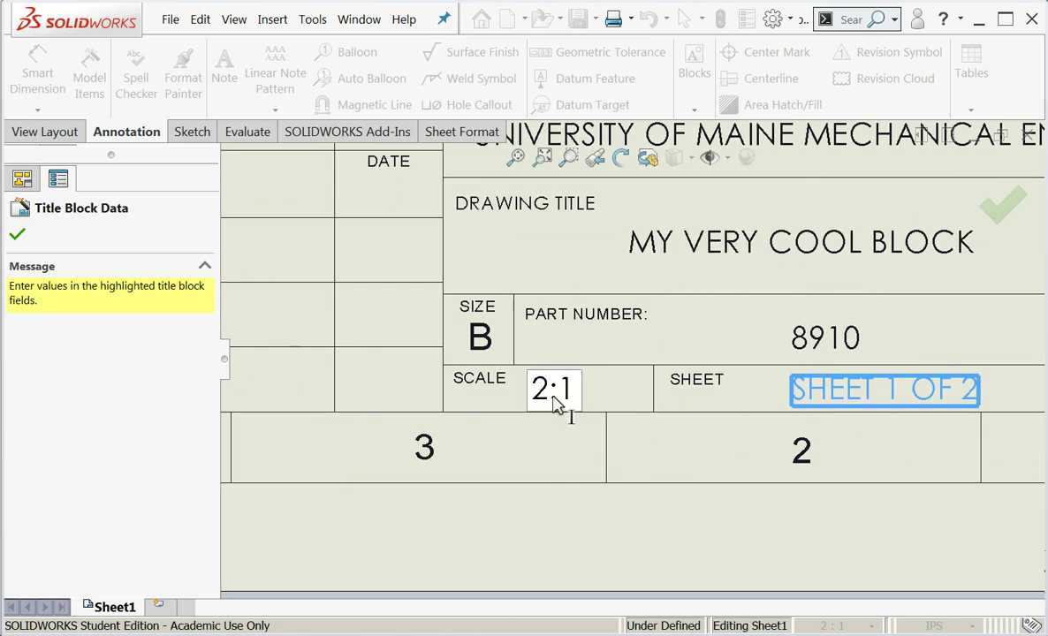
key(BackSpace)
text(3)
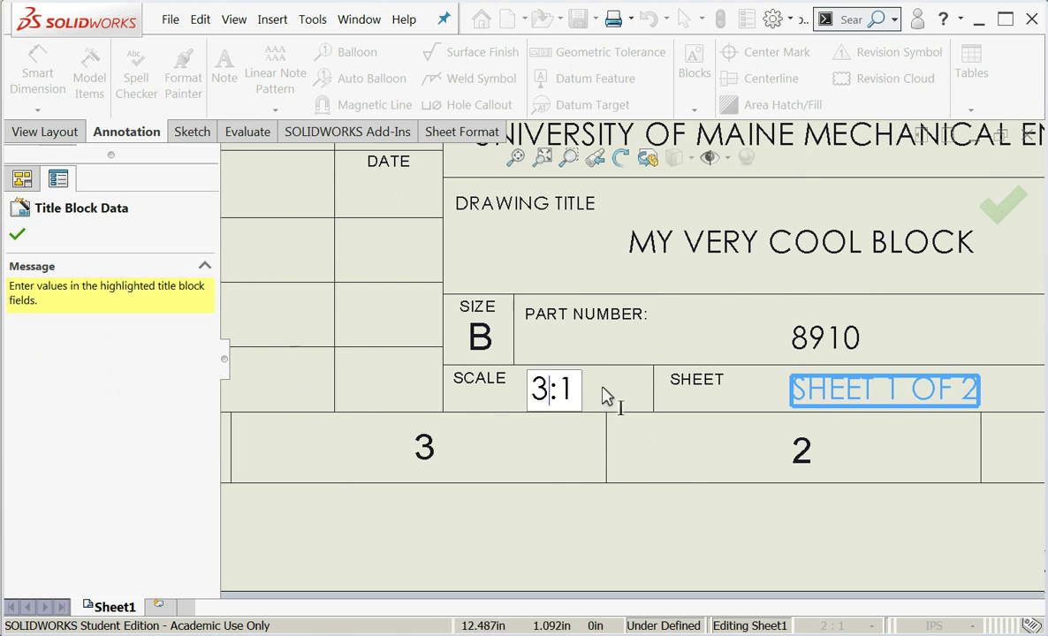
key(End)
key(BackSpace)
text(2)
Change the title block's sheet entry to "SHEET 1 OF 1" and finish editing the title block data.
click(881, 400)
click(959, 398)
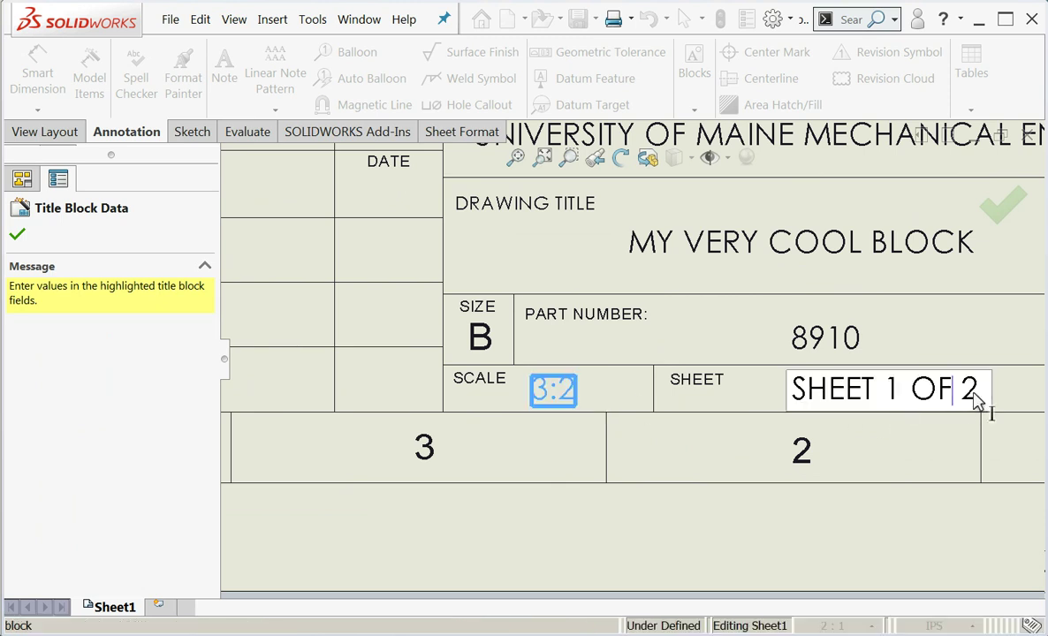
key(Delete)
text(1)
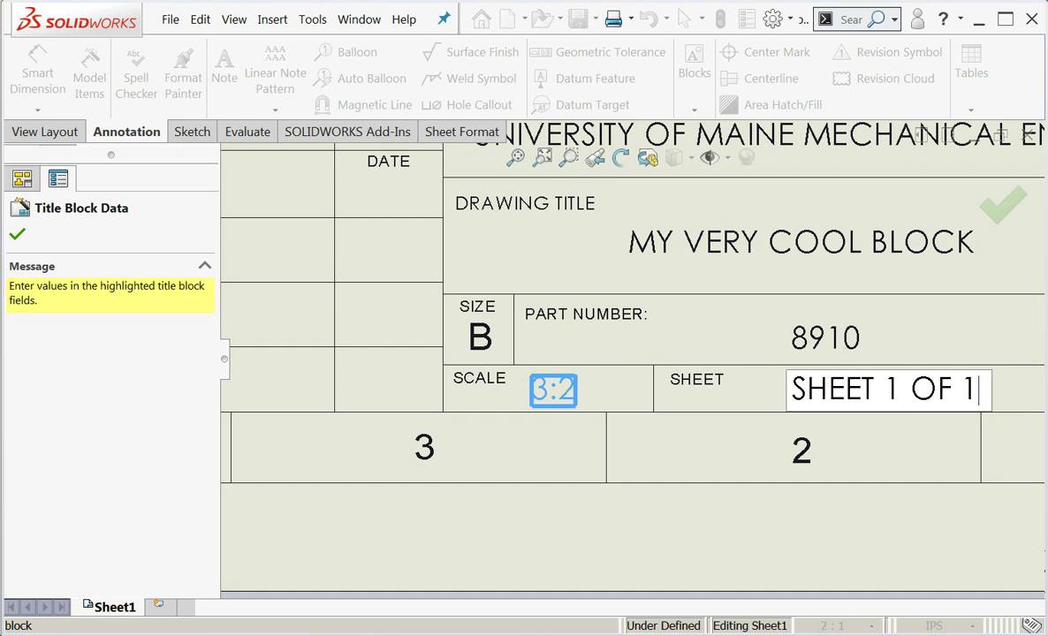
click(928, 464)
scroll(928, 464, up, 5)
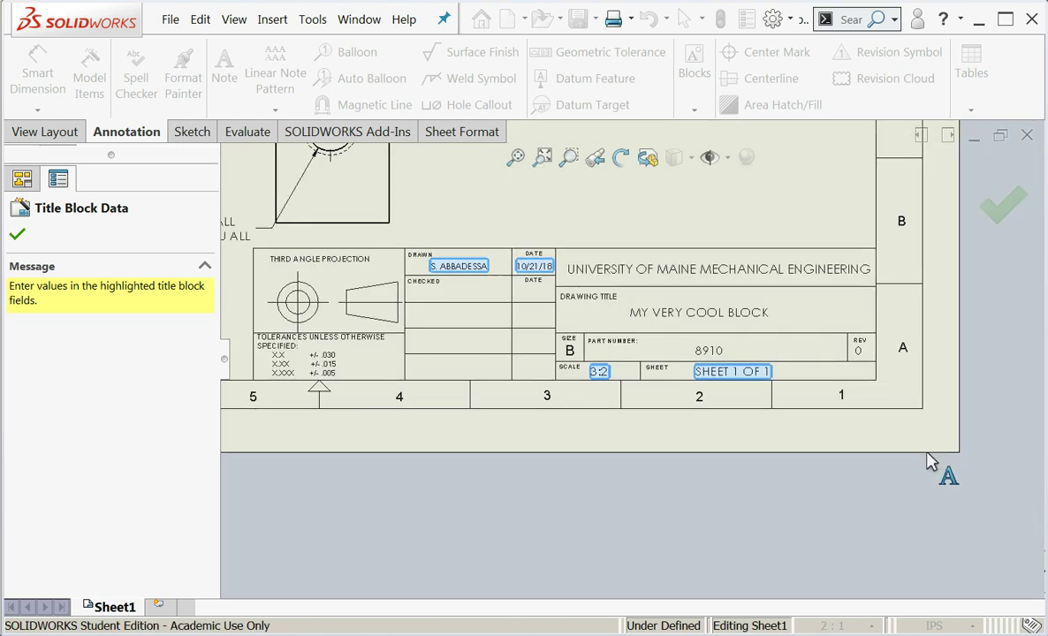
scroll(737, 243, up, 2)
scroll(730, 275, down, 2)
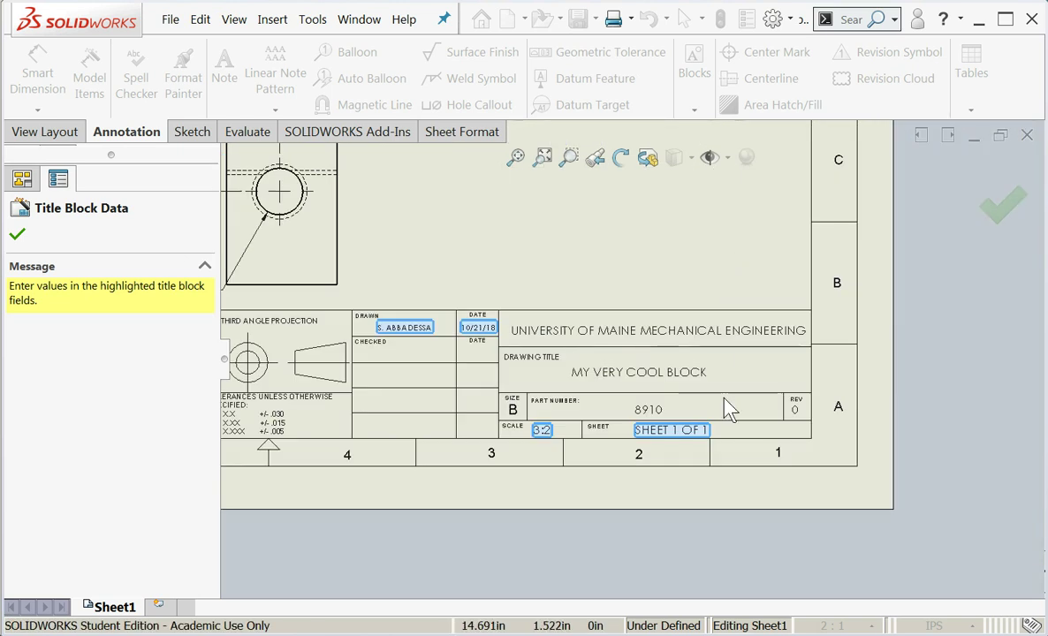
scroll(726, 410, down, 2)
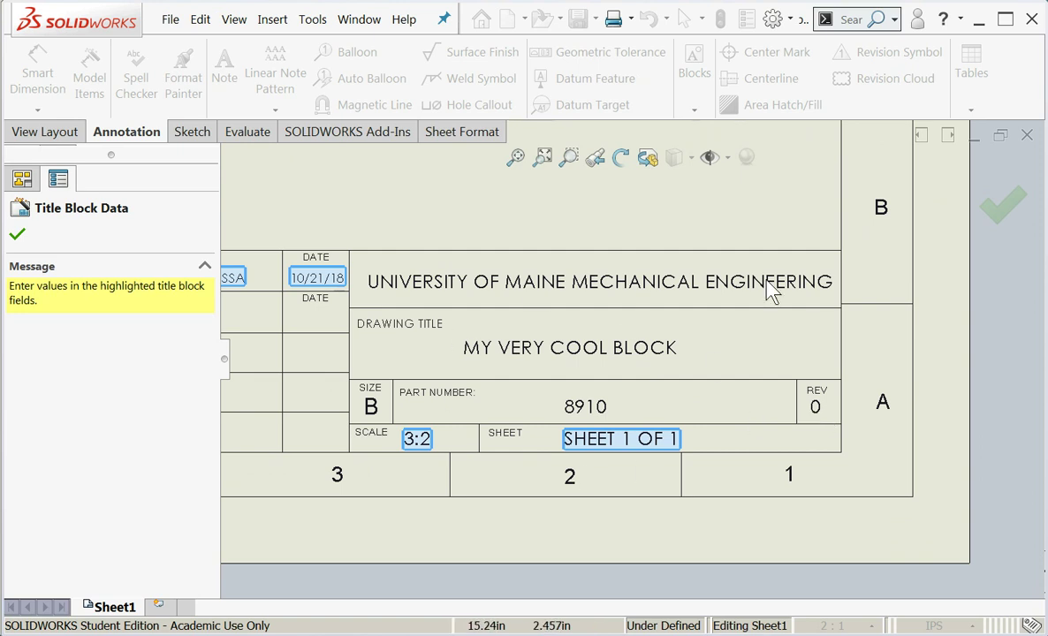
click(17, 234)
Open the block part from the drawing and bring up its custom file properties.
scroll(478, 283, up, 4)
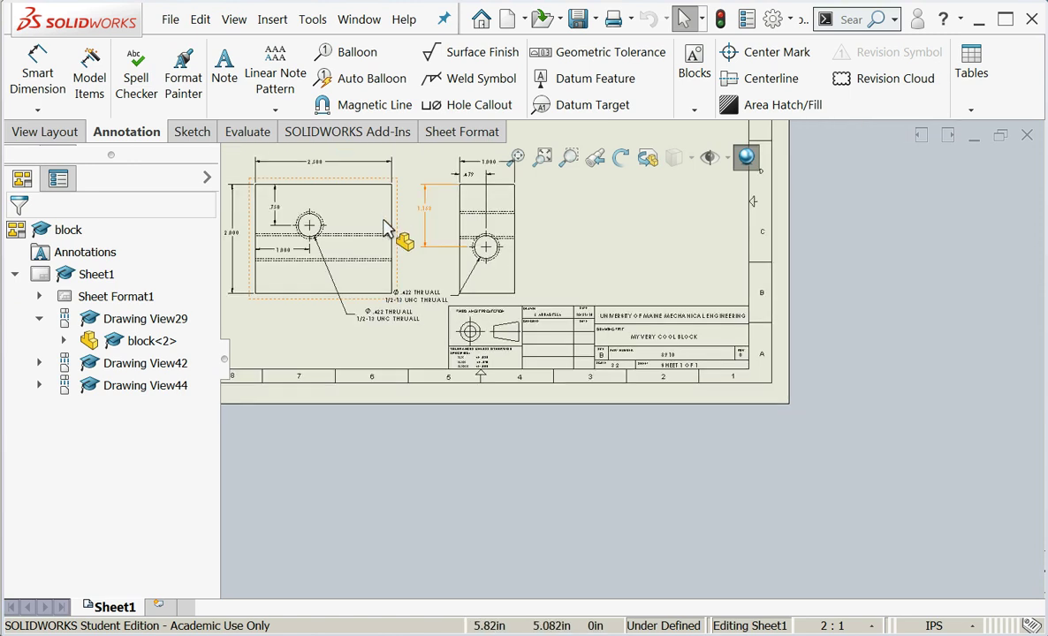
click(543, 158)
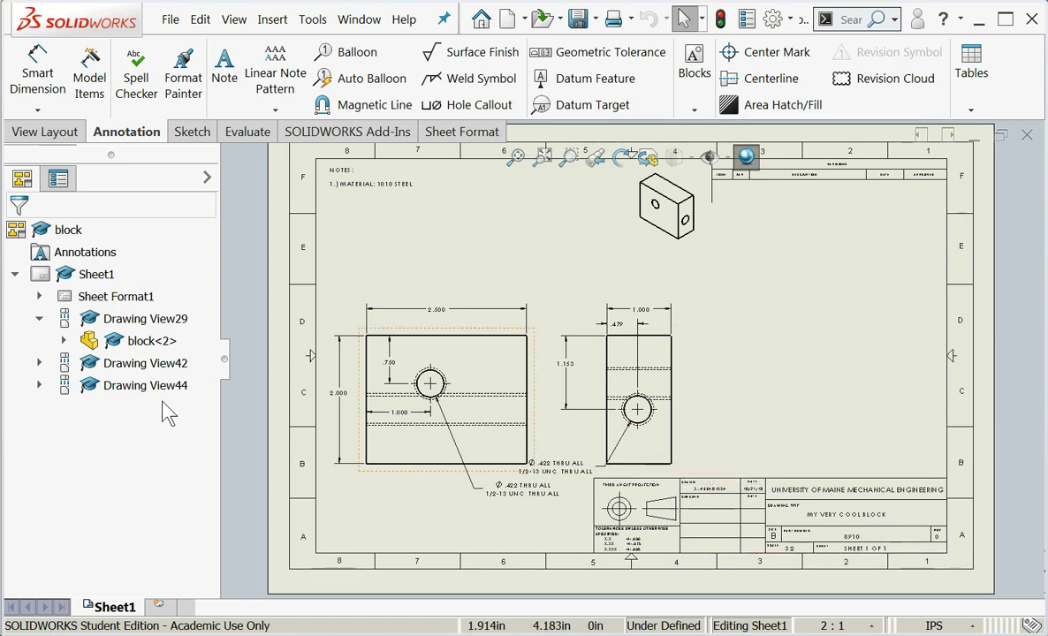
right_click(134, 347)
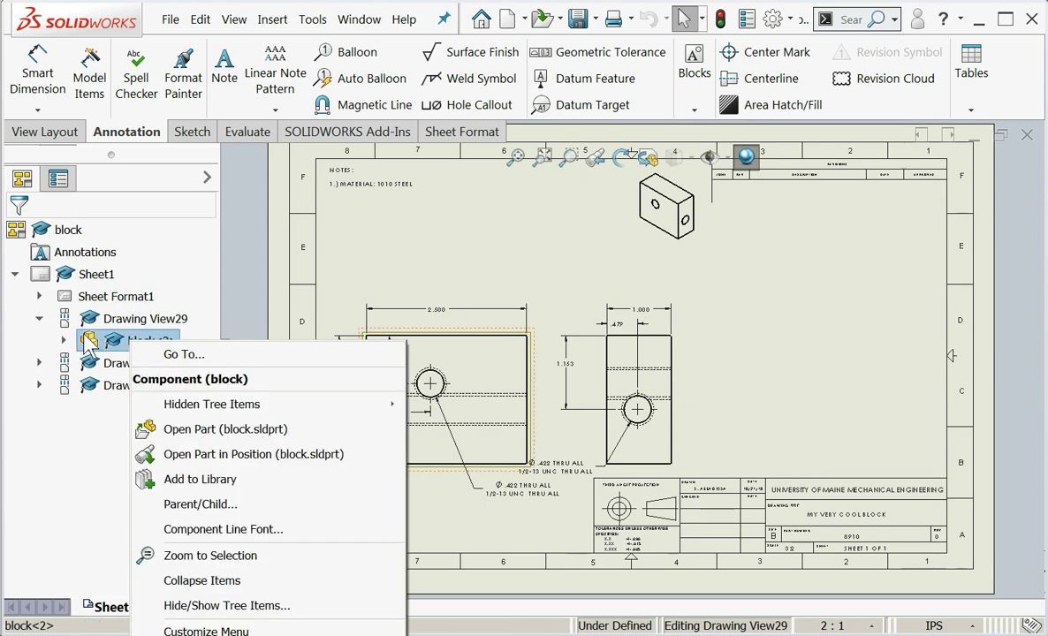
click(181, 428)
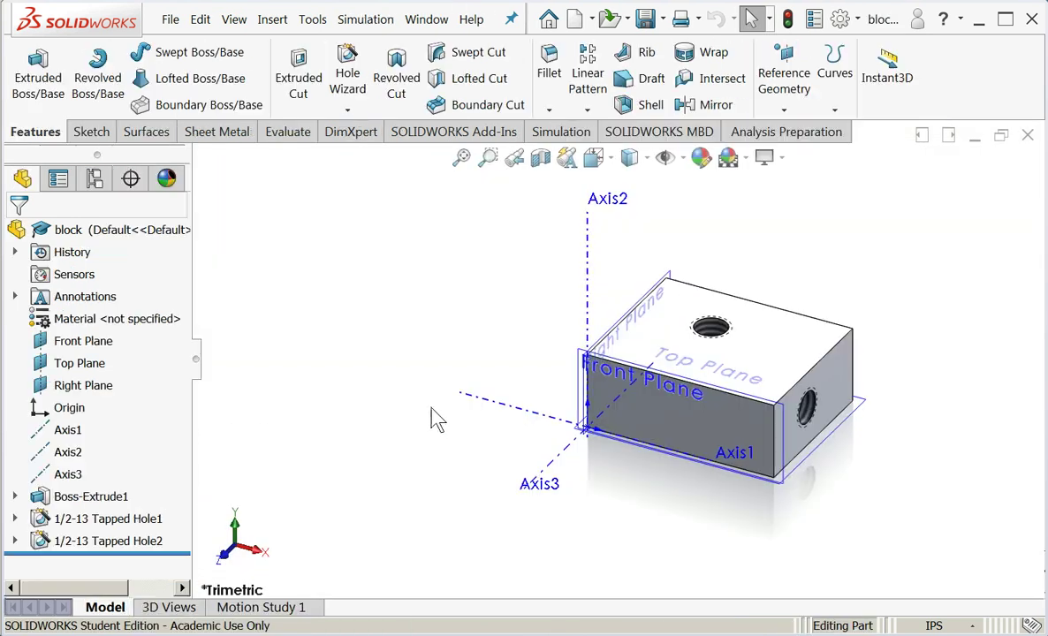
click(171, 20)
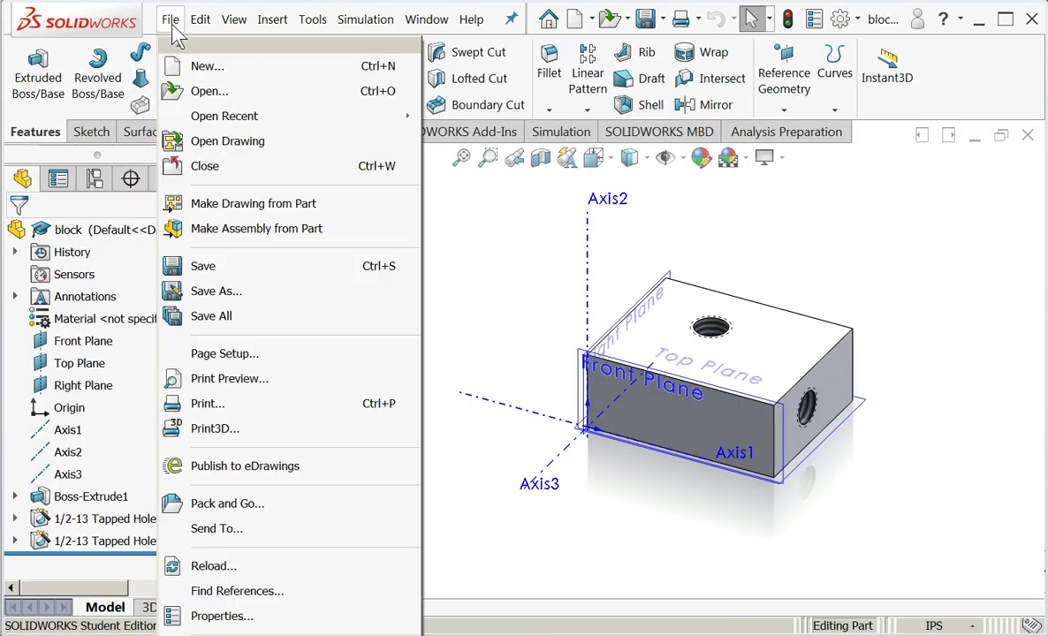
click(251, 618)
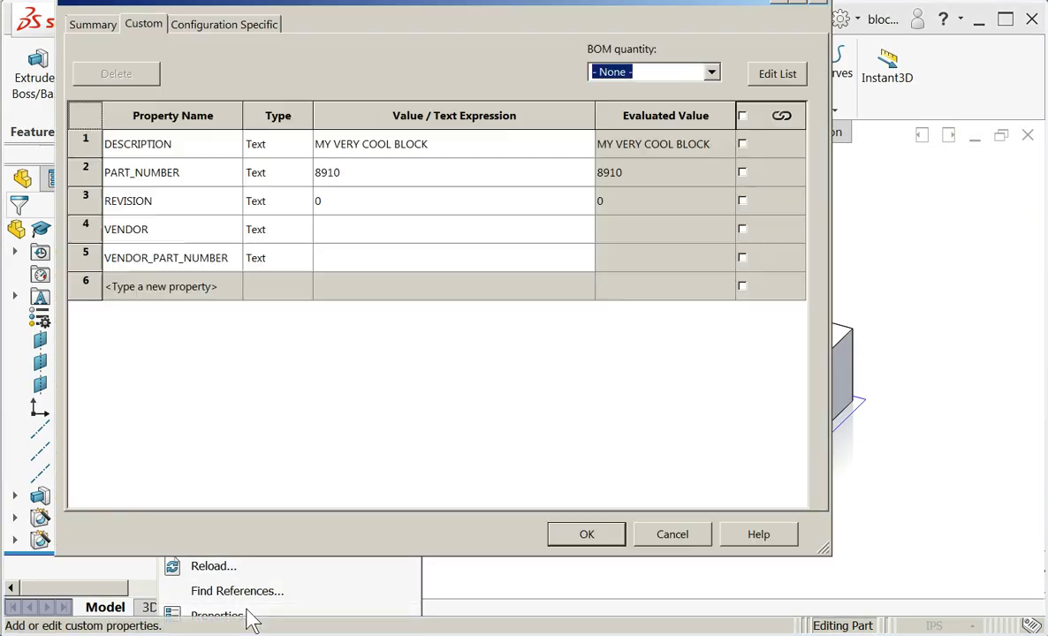
drag(354, 2, 407, 58)
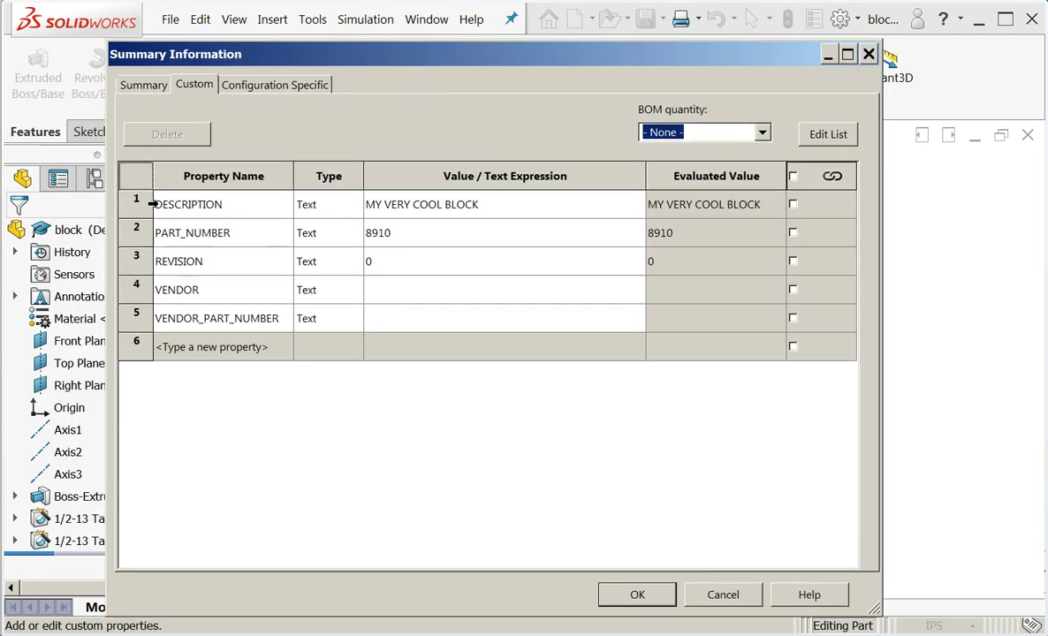
Set the part's custom properties: DESCRIPTION to "THE REVISED BLOCK", PART_NUMBER to 9000 and REVISION to 1.
click(491, 207)
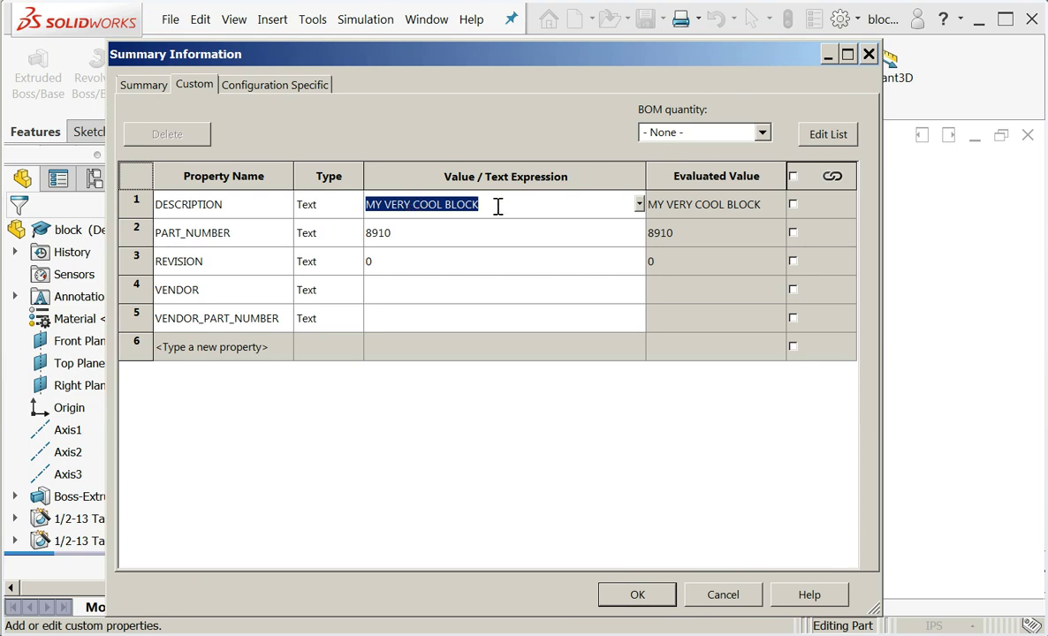
text(THE)
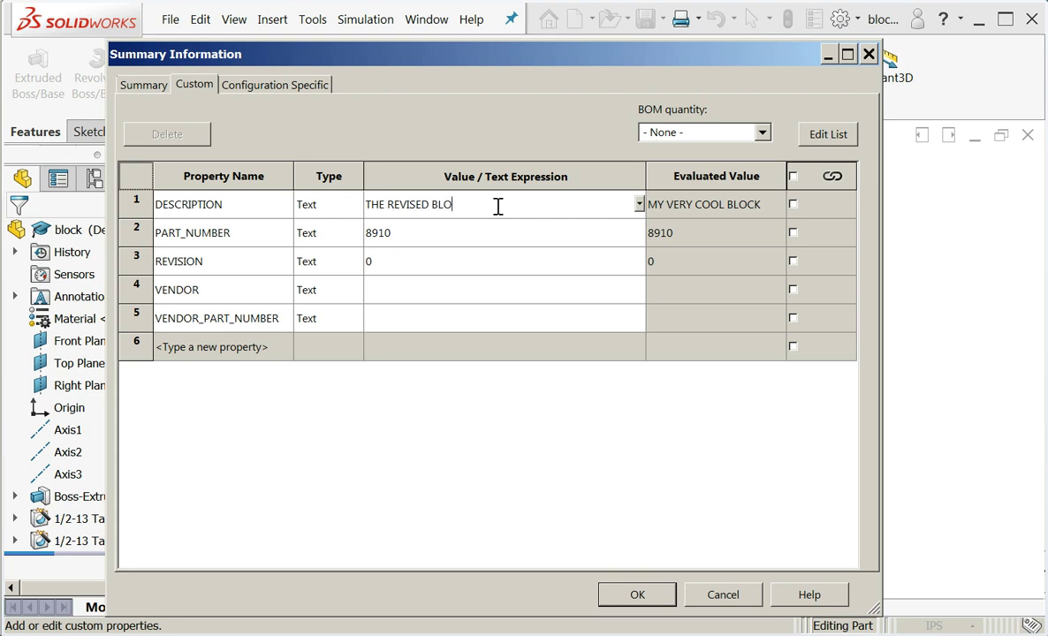
click(445, 234)
text(90)
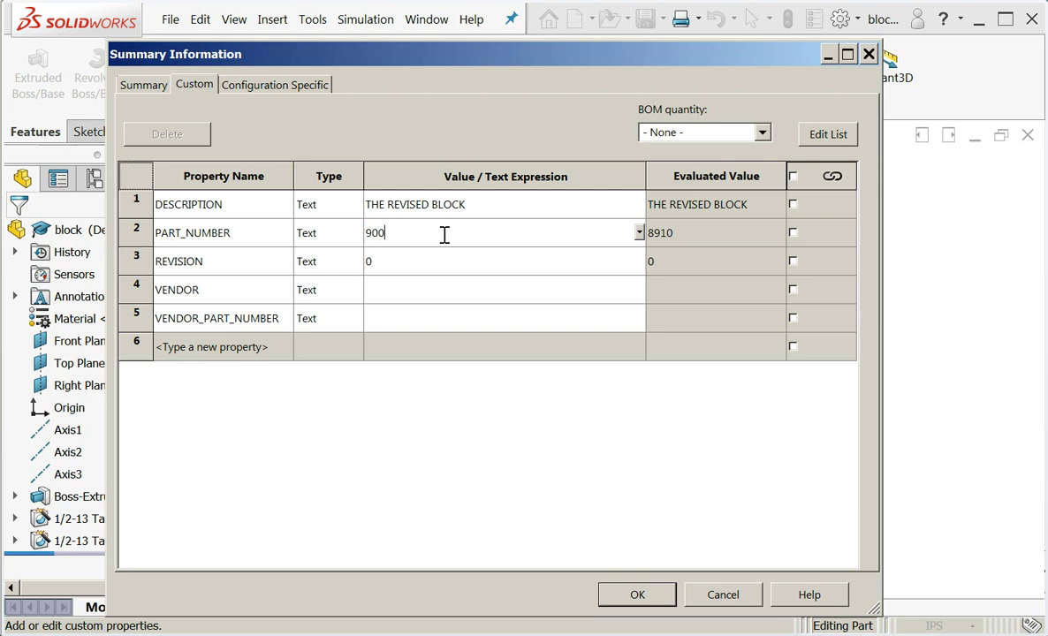
click(411, 265)
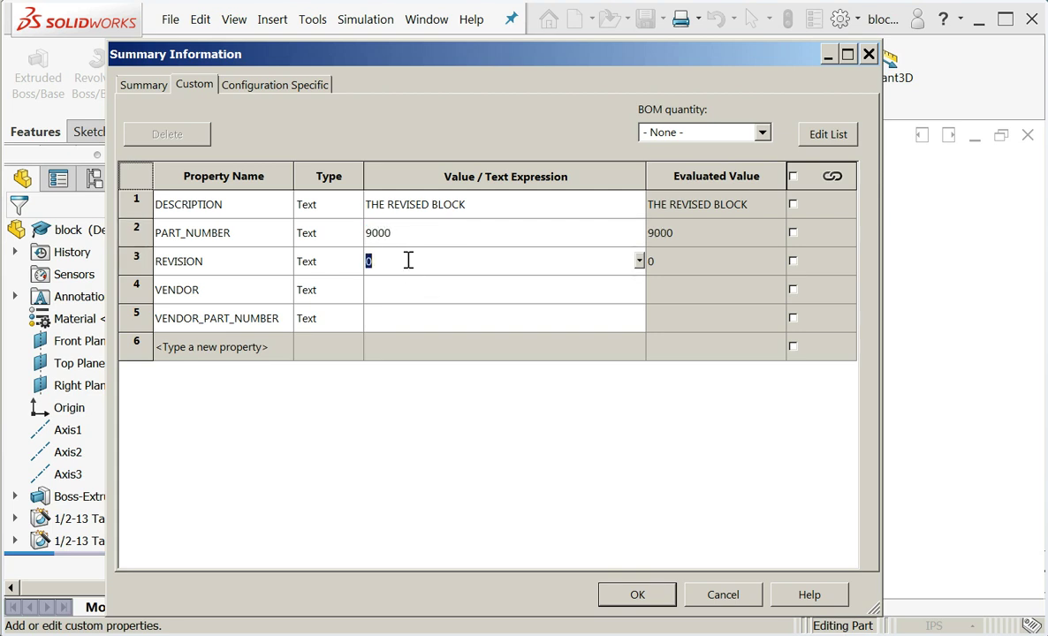
click(520, 236)
click(638, 599)
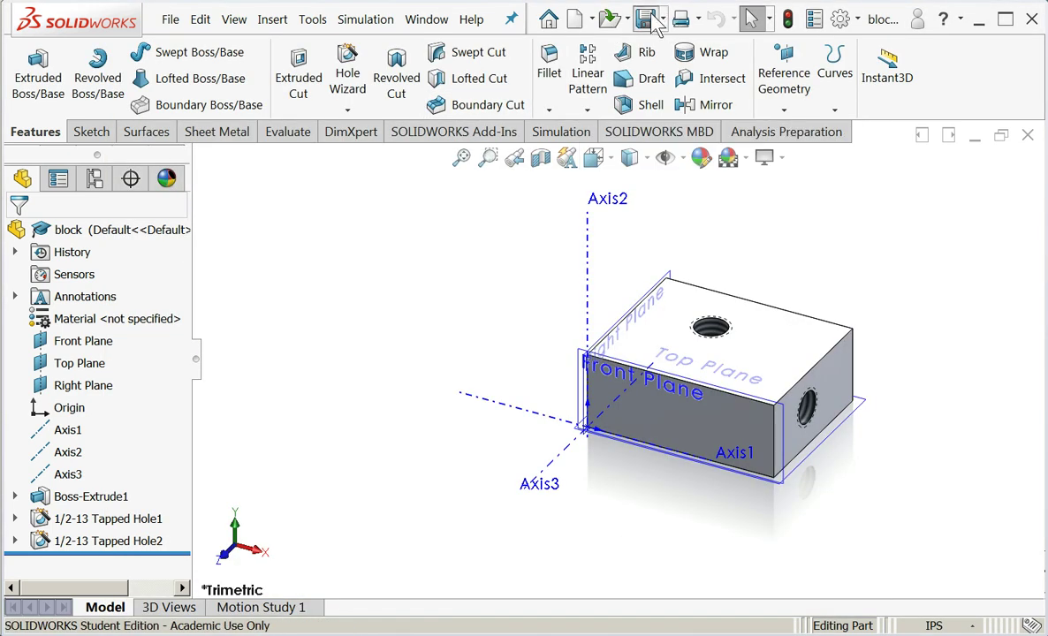
Close the block part and check the title block and full sheet of the drawing.
click(1030, 136)
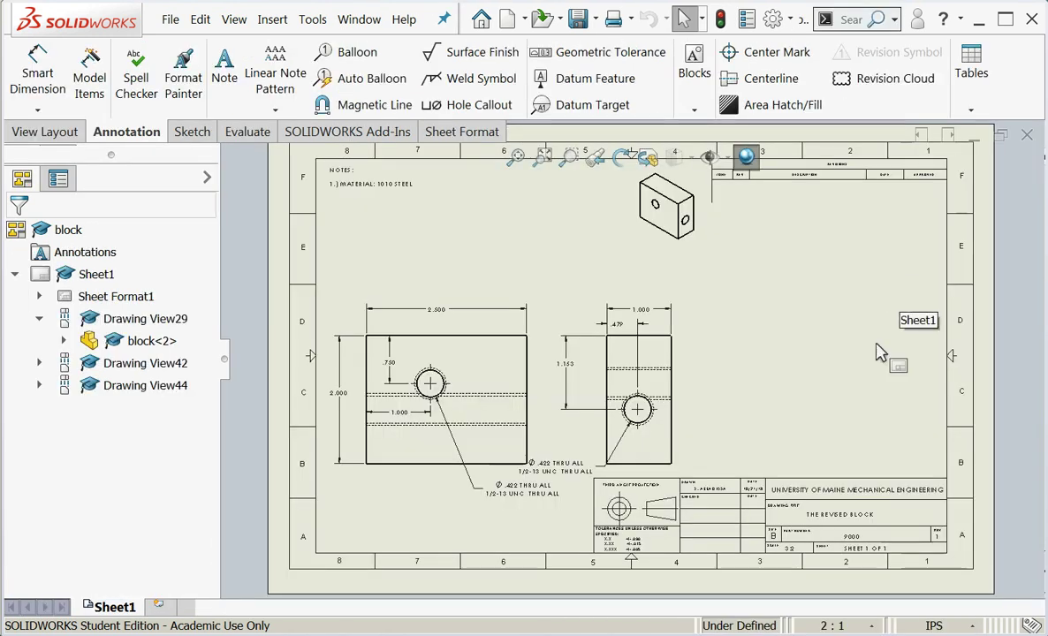
scroll(928, 535, down, 3)
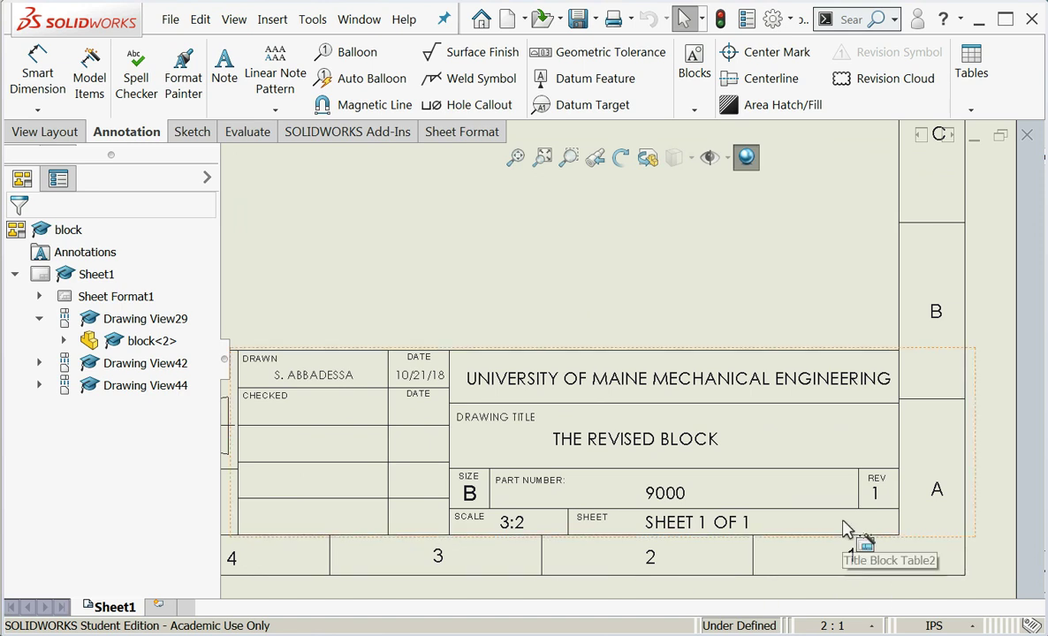
scroll(421, 274, up, 5)
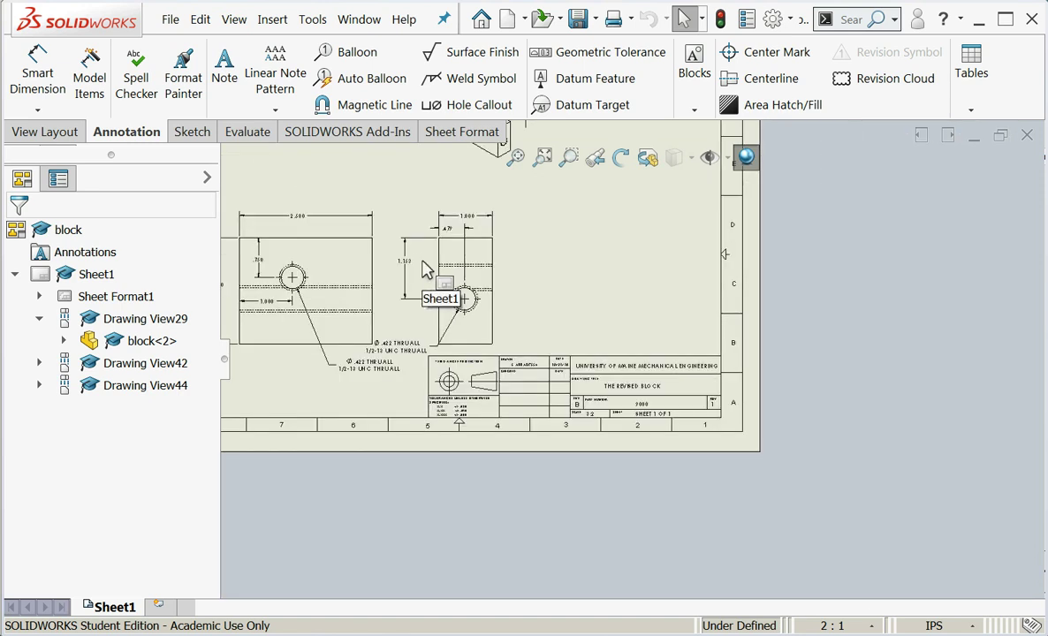
scroll(397, 189, up, 3)
key(f)
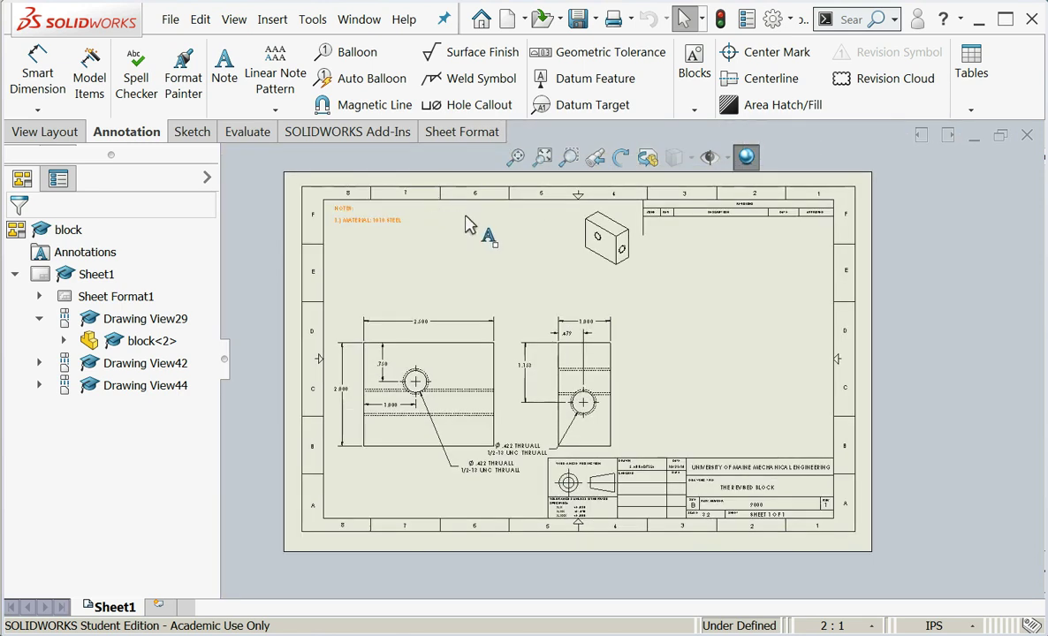
Open the recent part file Class_Example_wedge.SLDPRT.
scroll(711, 354, down, 1)
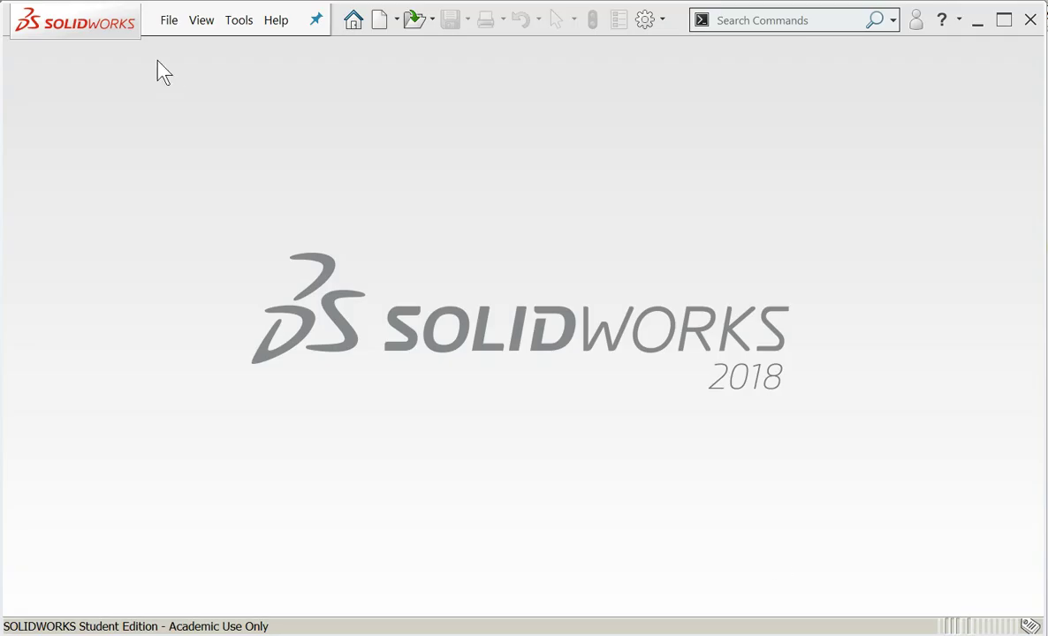
click(169, 20)
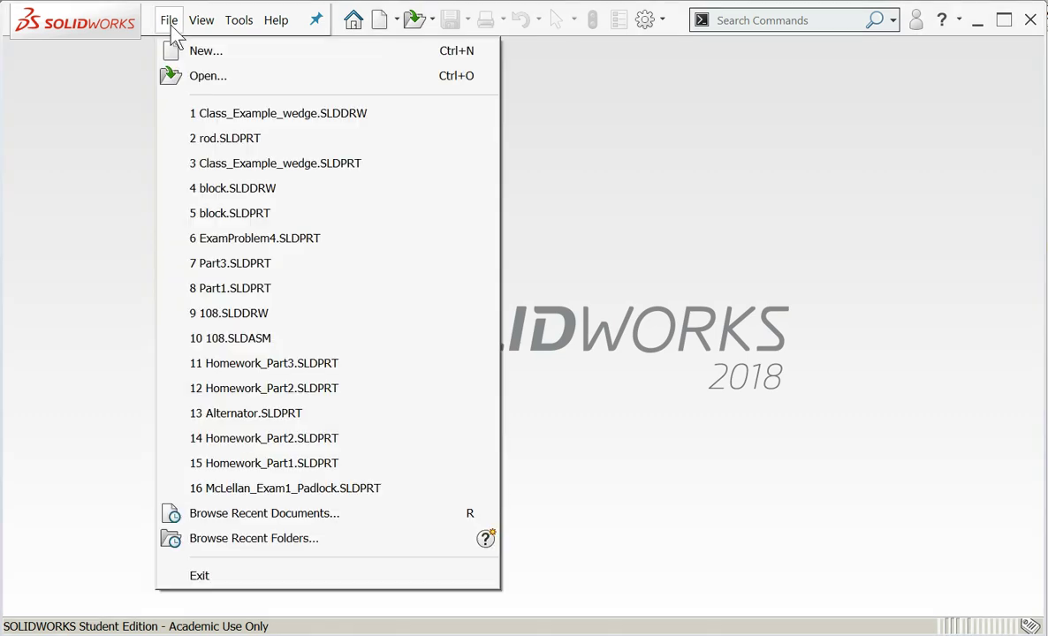
click(258, 164)
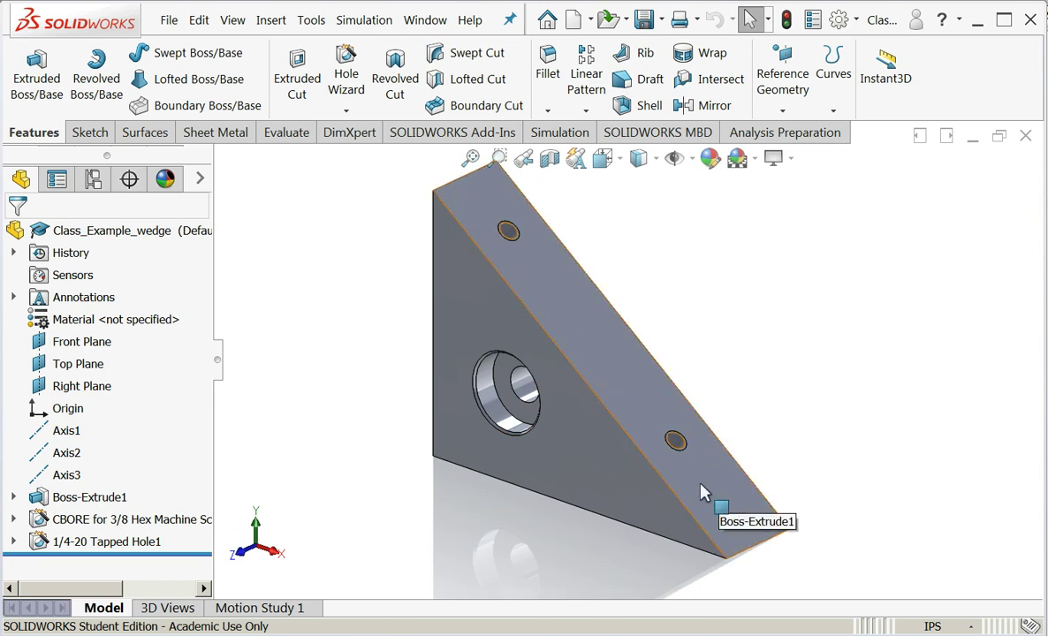
click(168, 20)
click(222, 205)
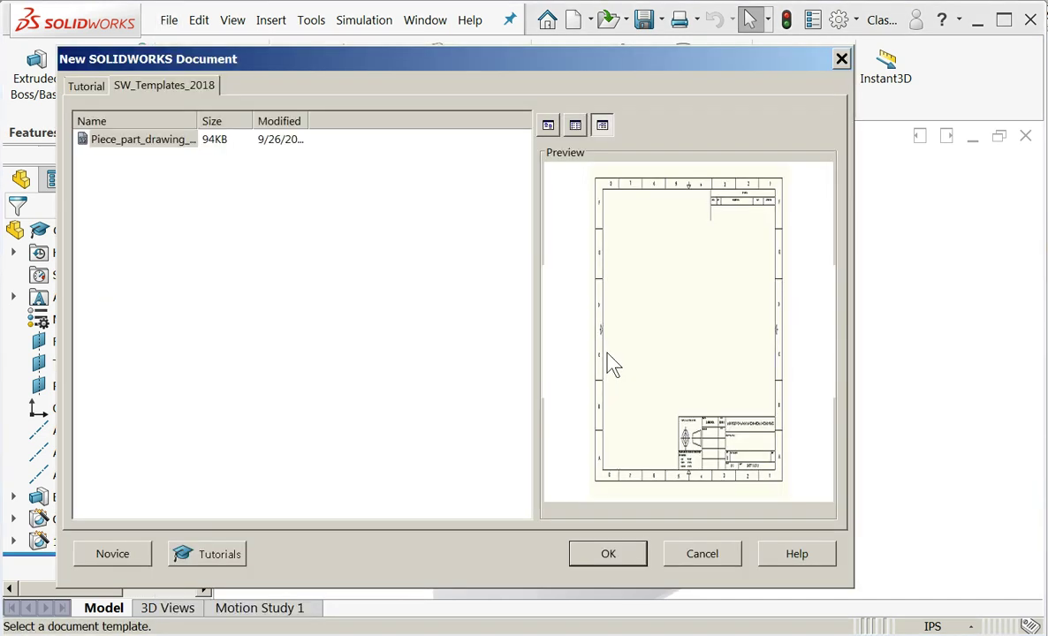
click(698, 557)
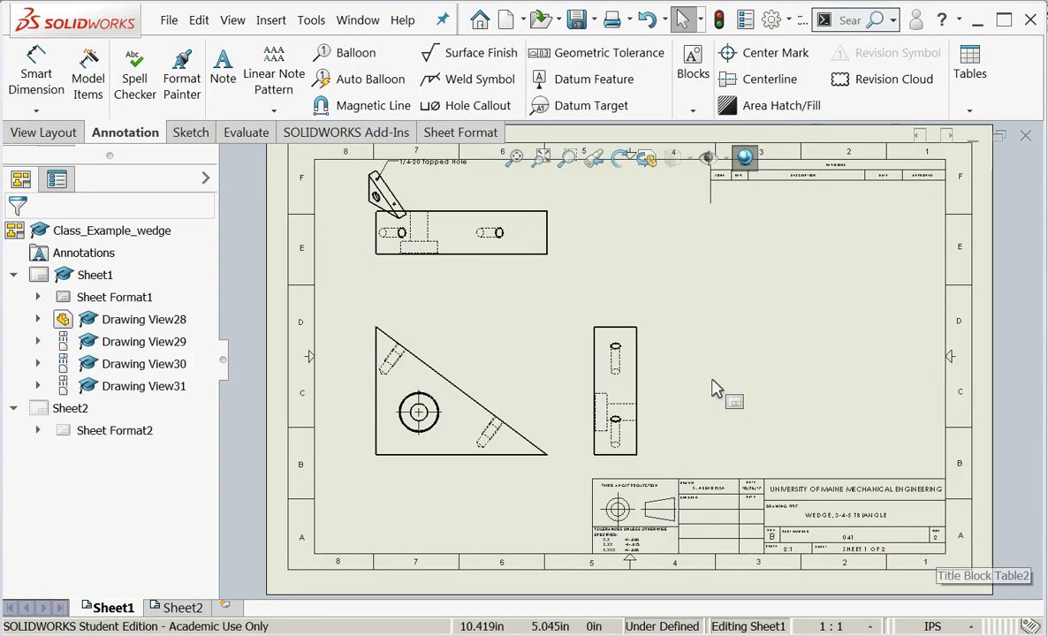
Delete the isometric, top and right-side projected views from the wedge drawing, leaving only the triangular front view.
click(398, 195)
key(Delete)
click(697, 287)
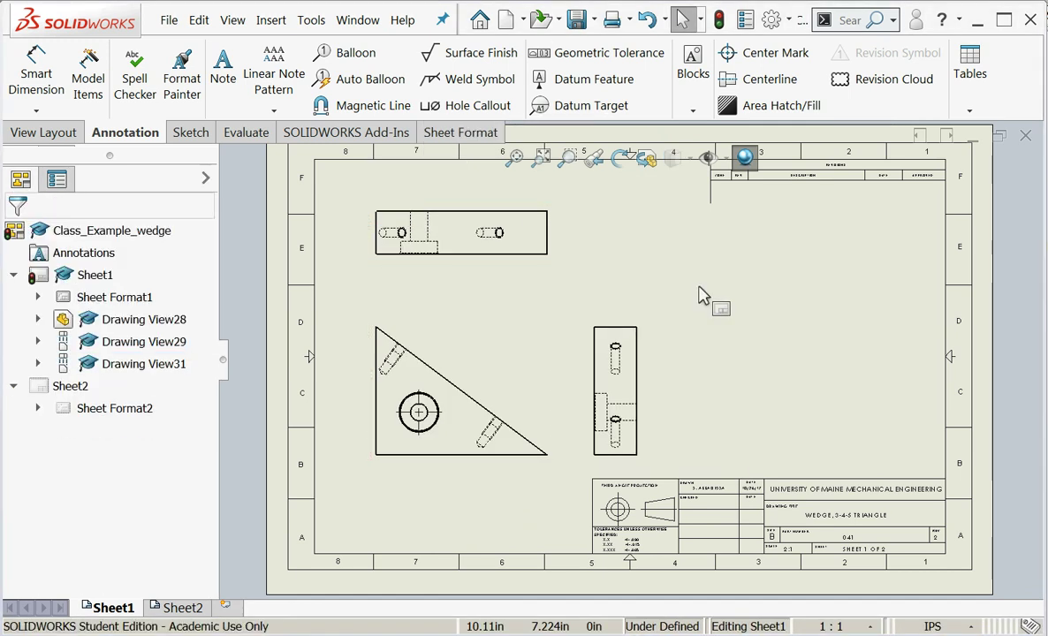
click(505, 277)
key(Delete)
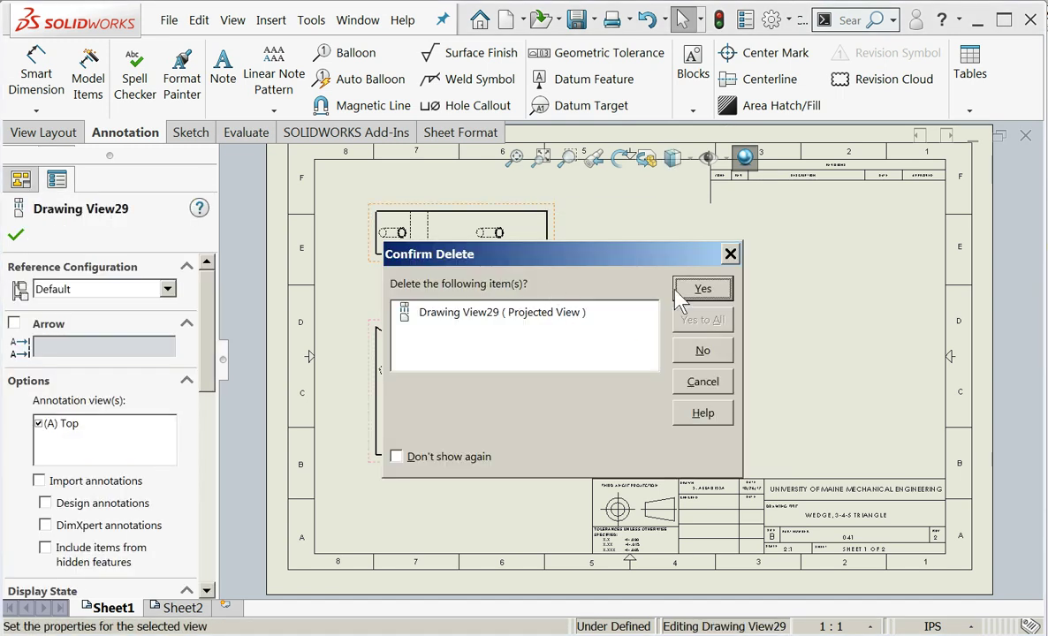
click(701, 288)
click(636, 334)
key(Delete)
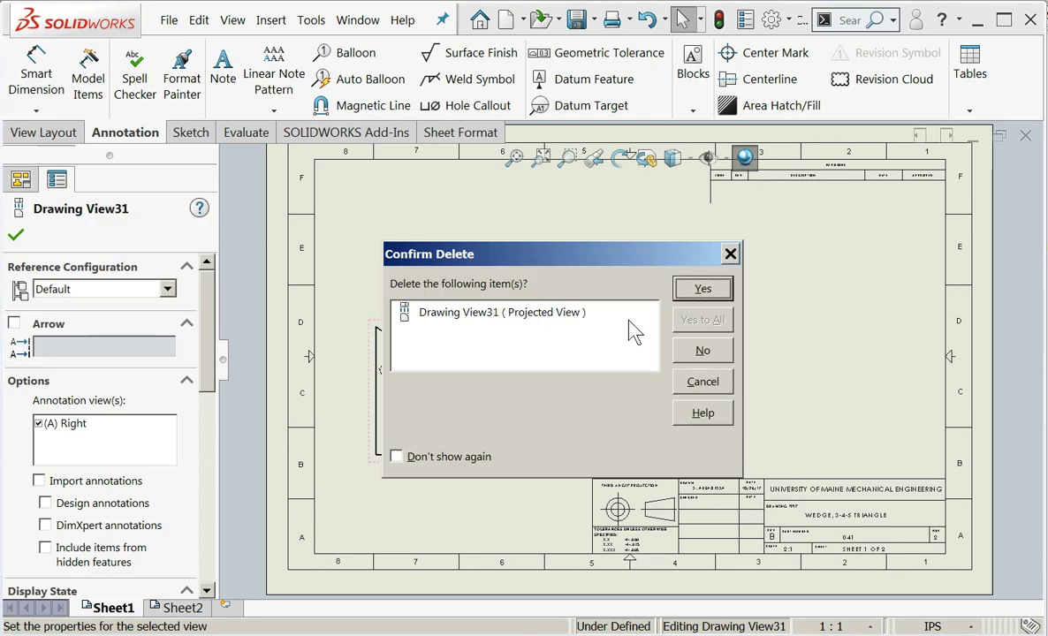
click(703, 289)
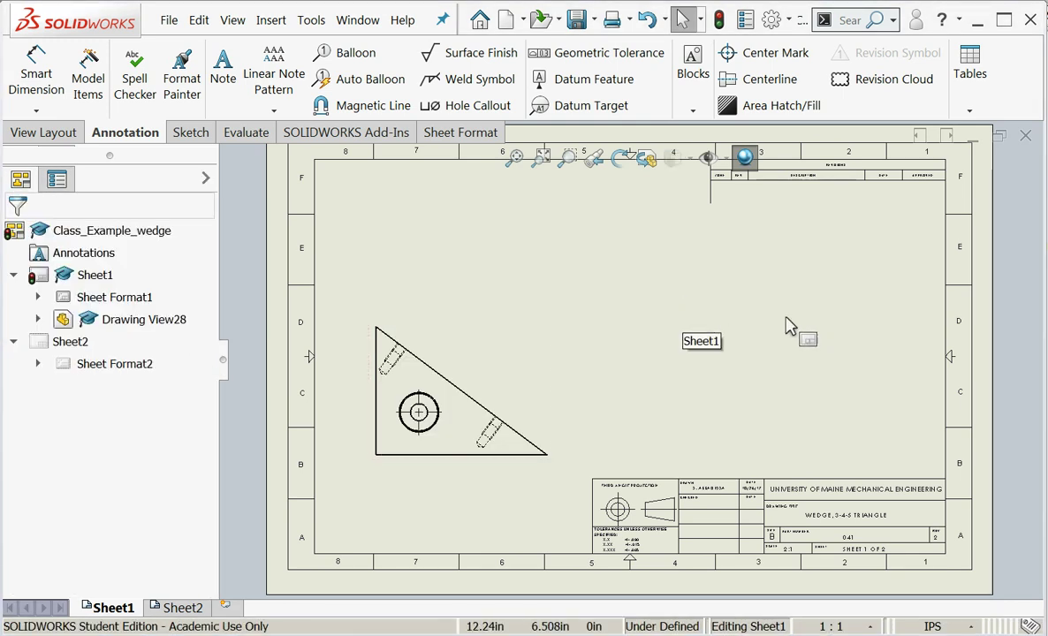
Insert a projected isometric view from the triangular front view and place it in the upper middle of the sheet.
click(271, 27)
mouse_move(323, 92)
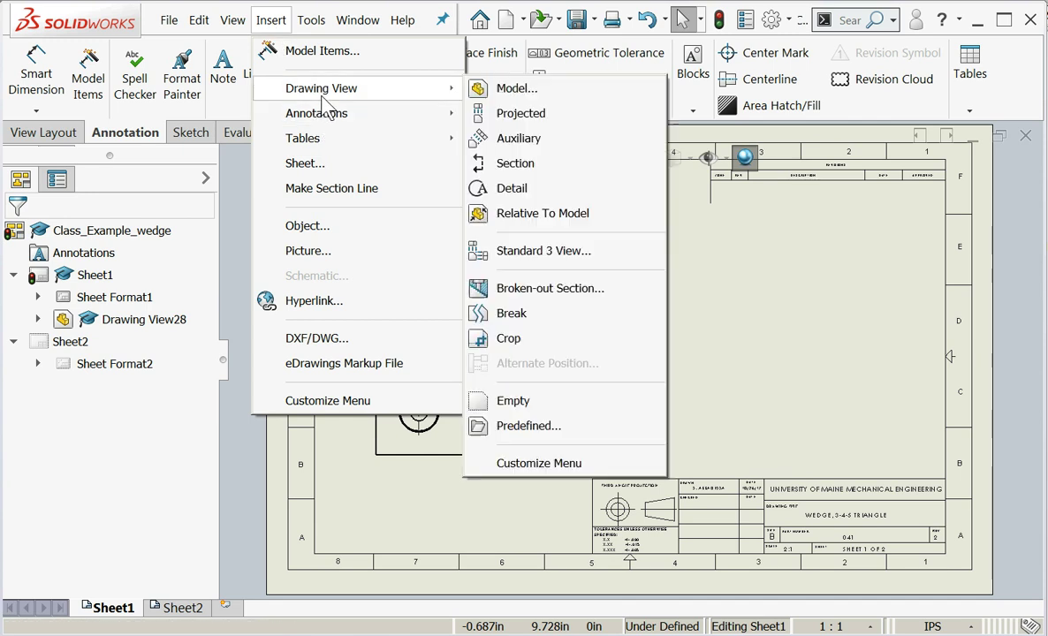
click(585, 121)
click(441, 424)
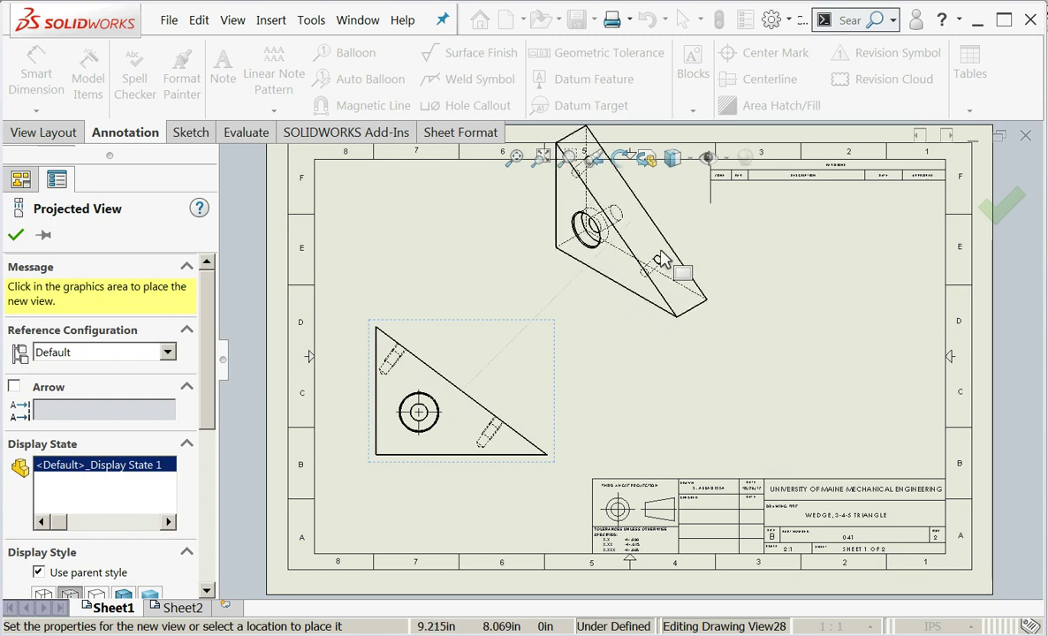
click(659, 257)
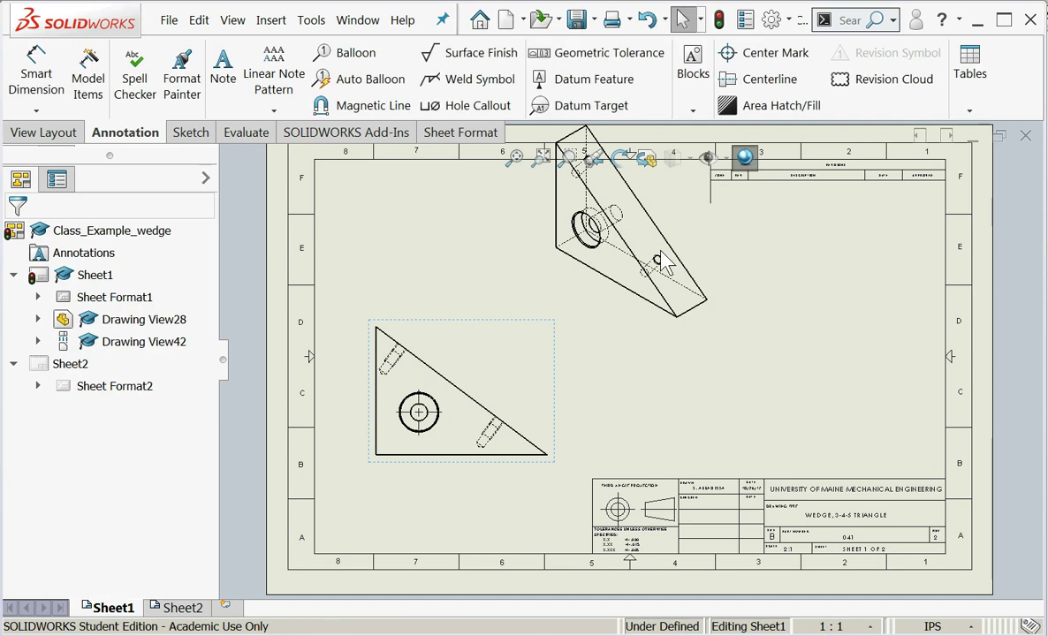
Set the isometric view's display style to Hidden Lines Removed.
click(645, 235)
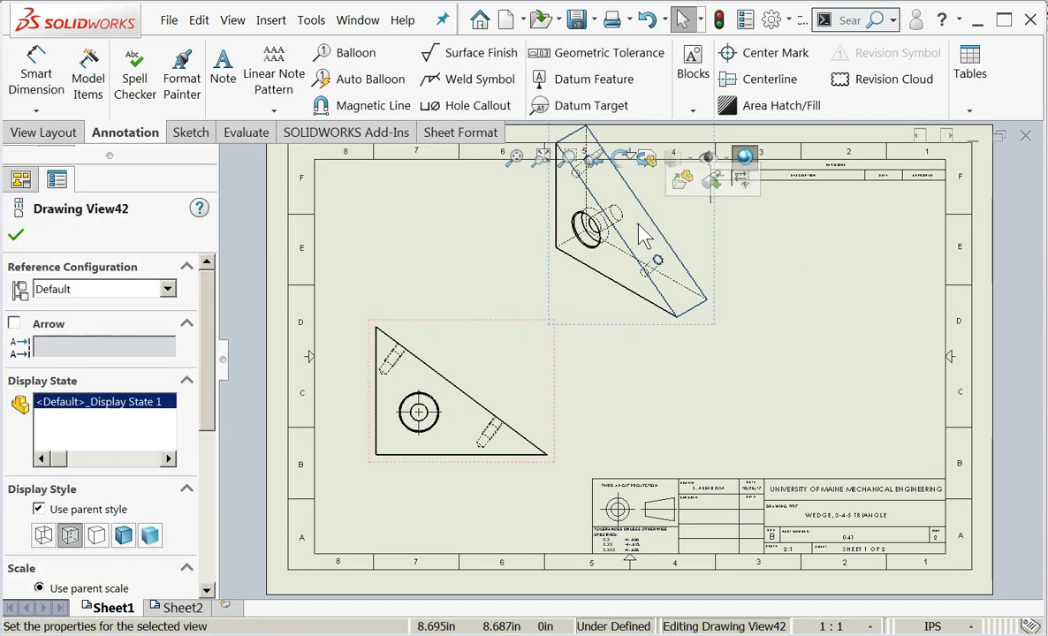
drag(212, 402, 212, 452)
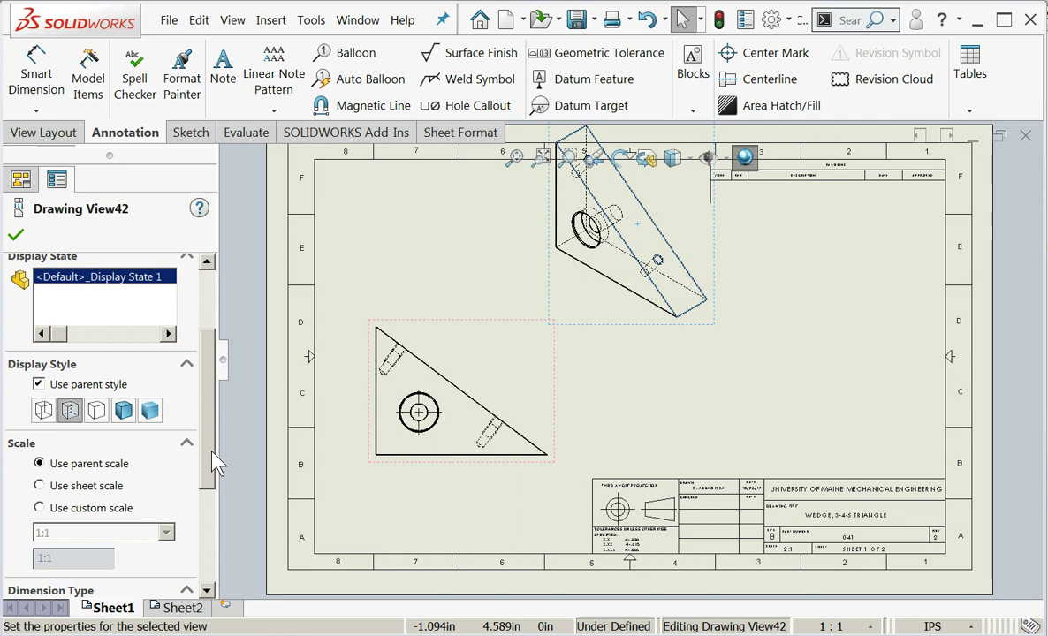
click(96, 410)
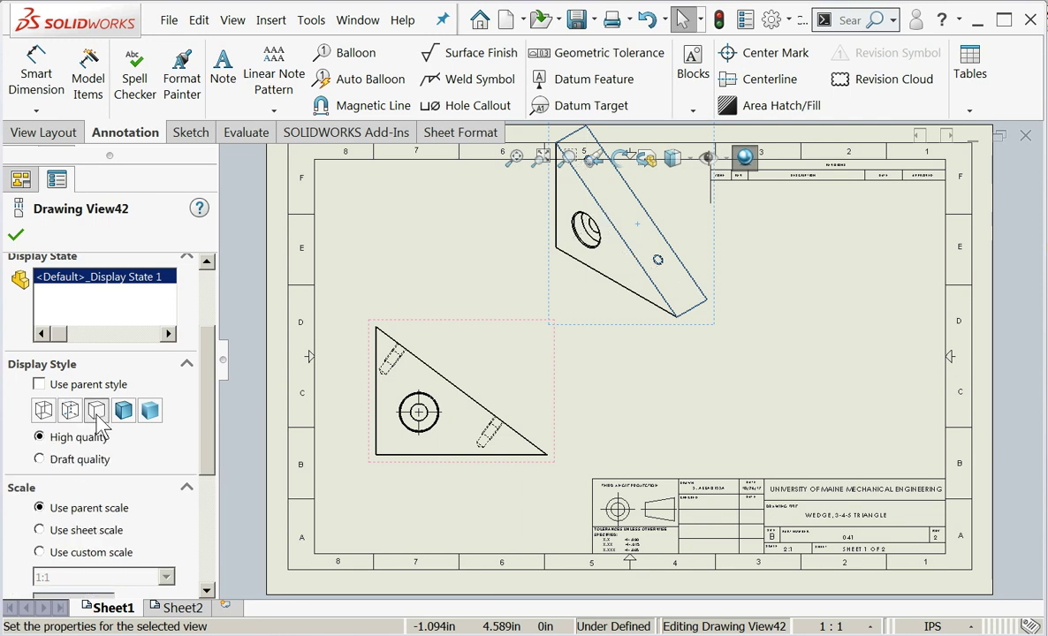
Give the isometric view a custom scale of 1:4 and move it up beside the revisions table.
drag(215, 370, 213, 415)
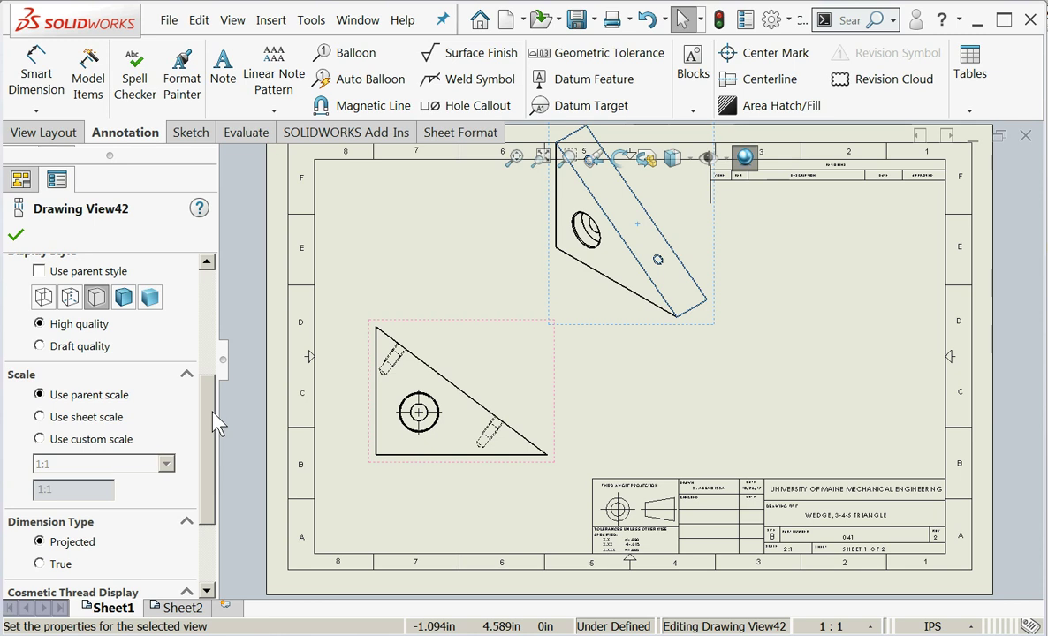
click(39, 440)
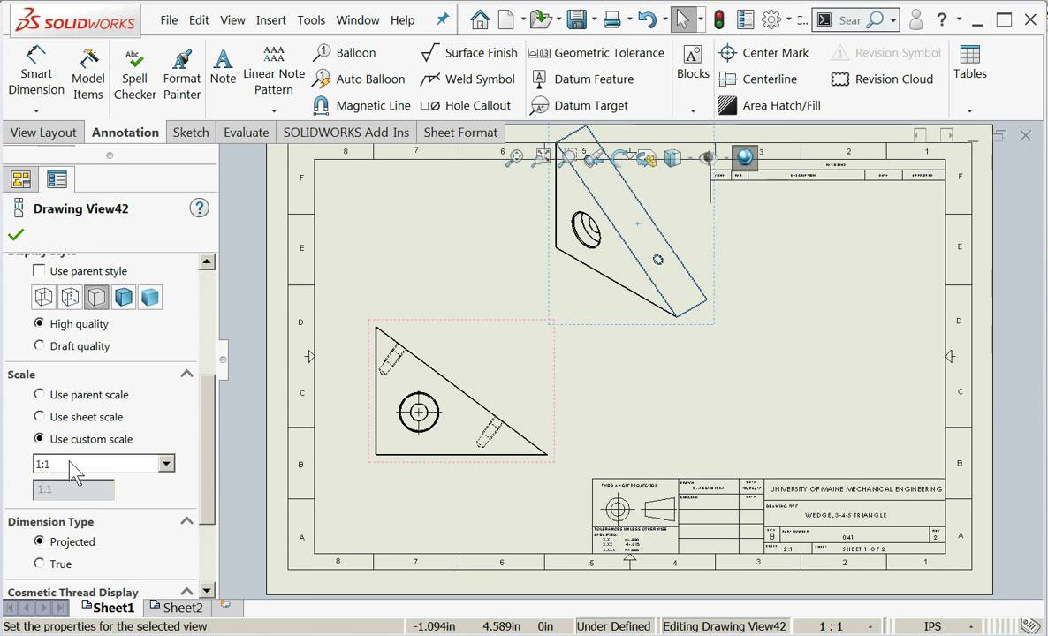
click(97, 463)
click(94, 531)
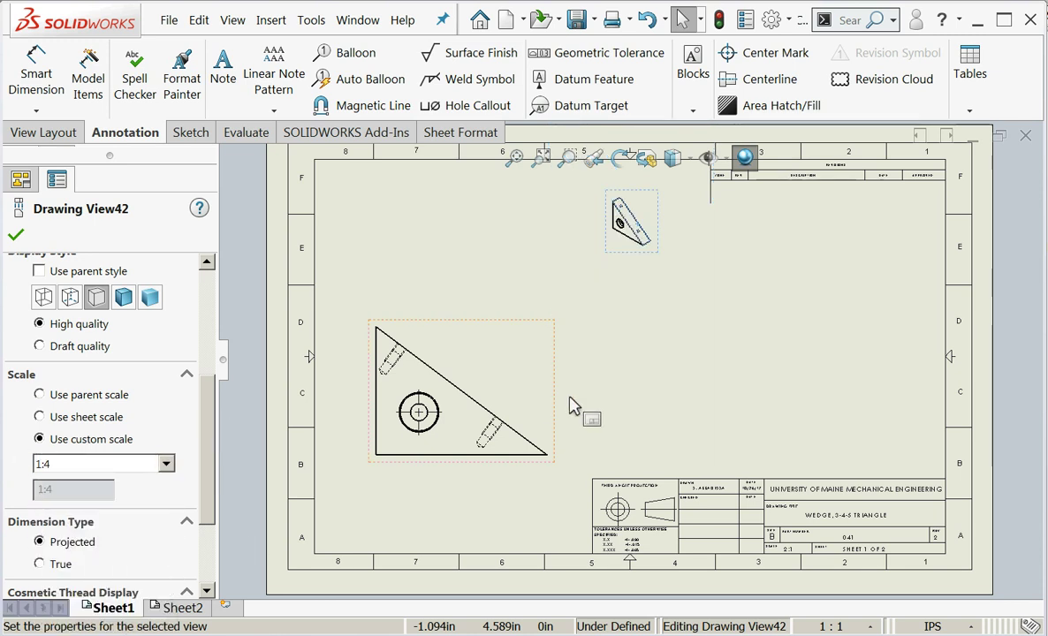
drag(640, 258, 674, 234)
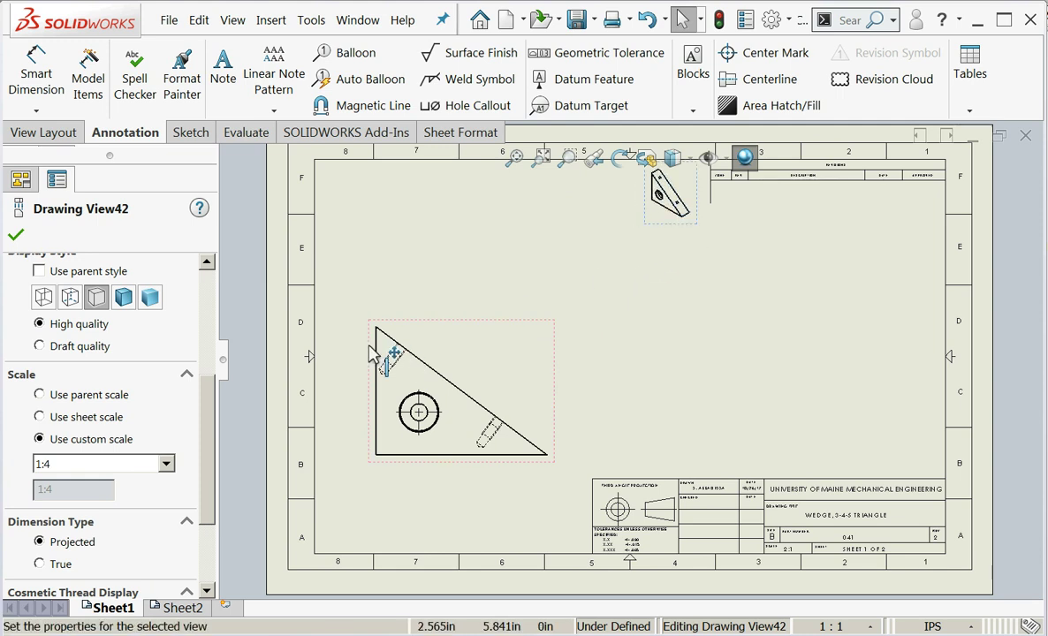
click(16, 235)
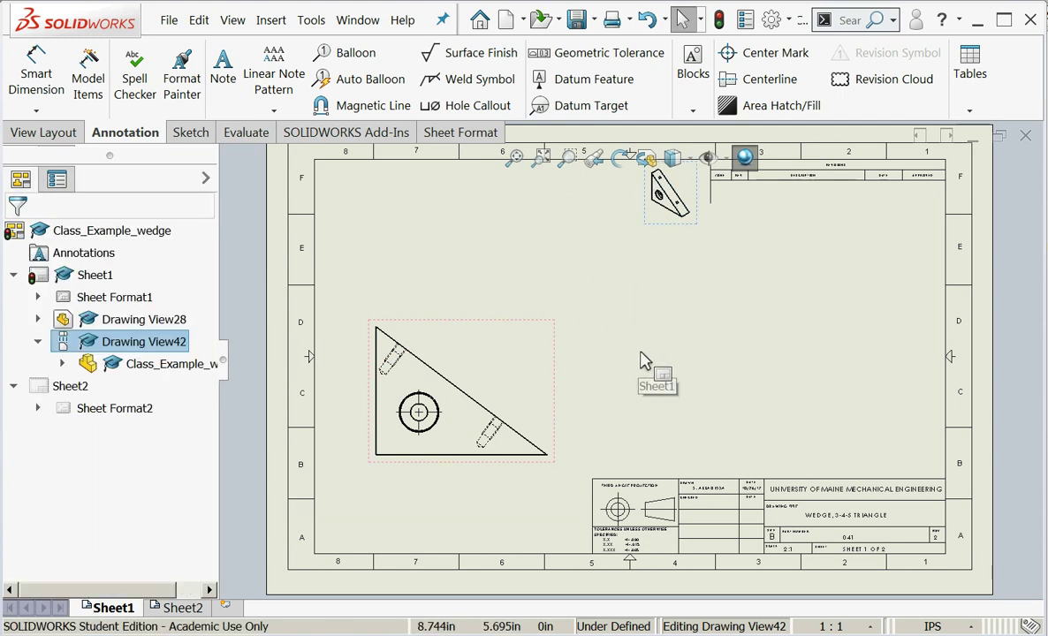
Insert a projected right-side view from the triangular front view and place it beside that view.
scroll(531, 363, down, 2)
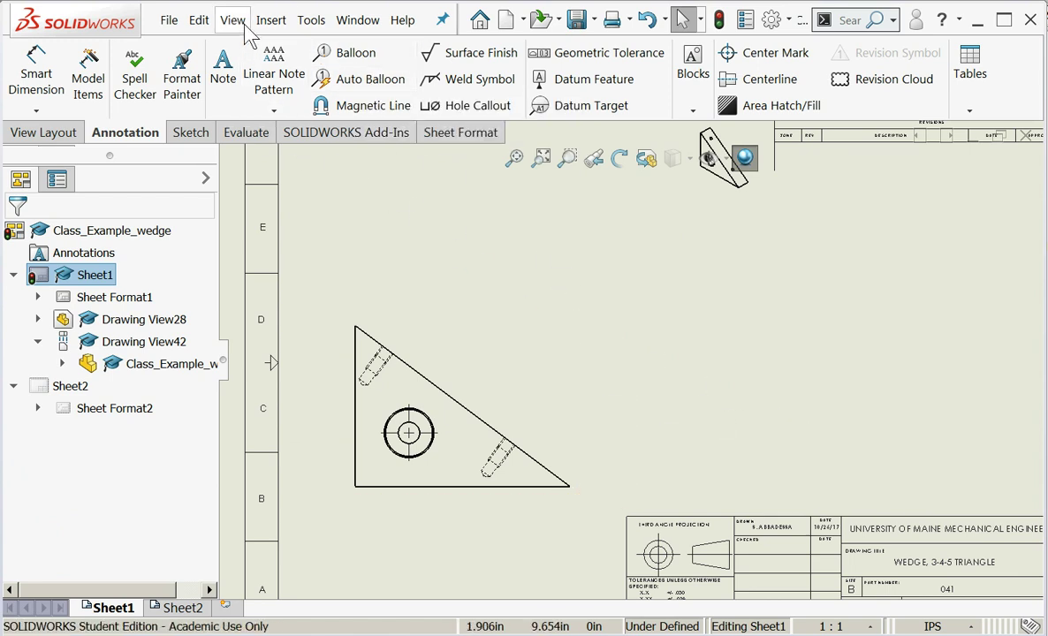
click(271, 19)
mouse_move(304, 88)
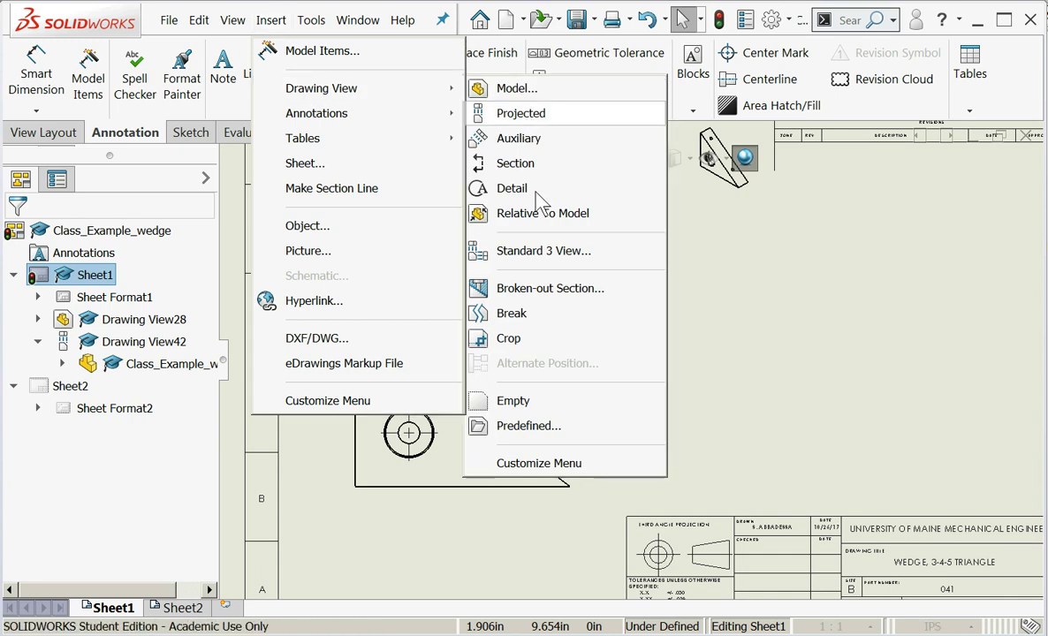
click(531, 111)
click(453, 378)
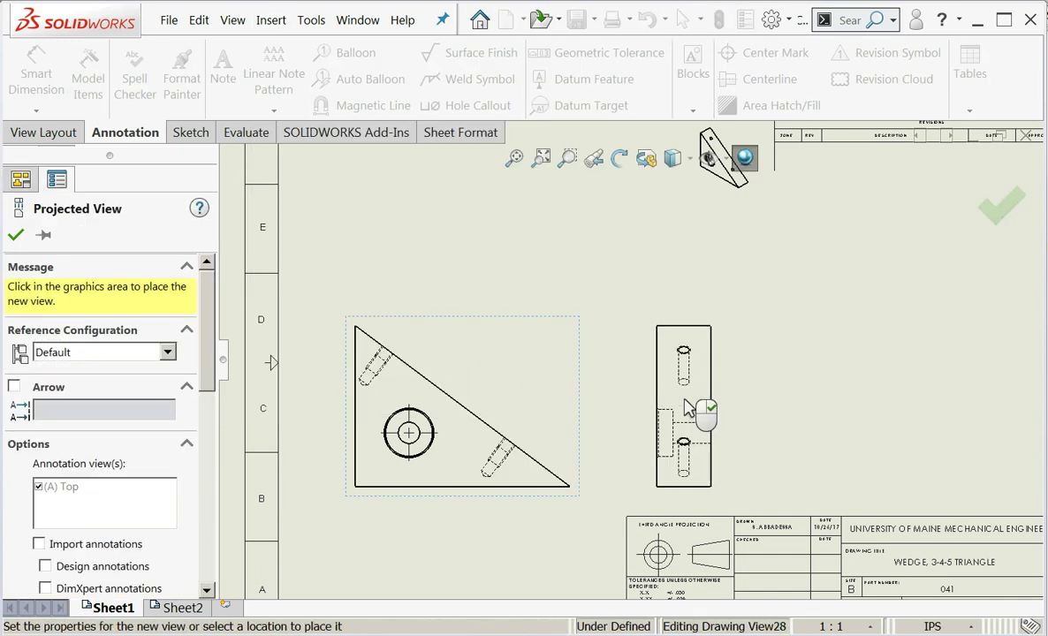
click(687, 408)
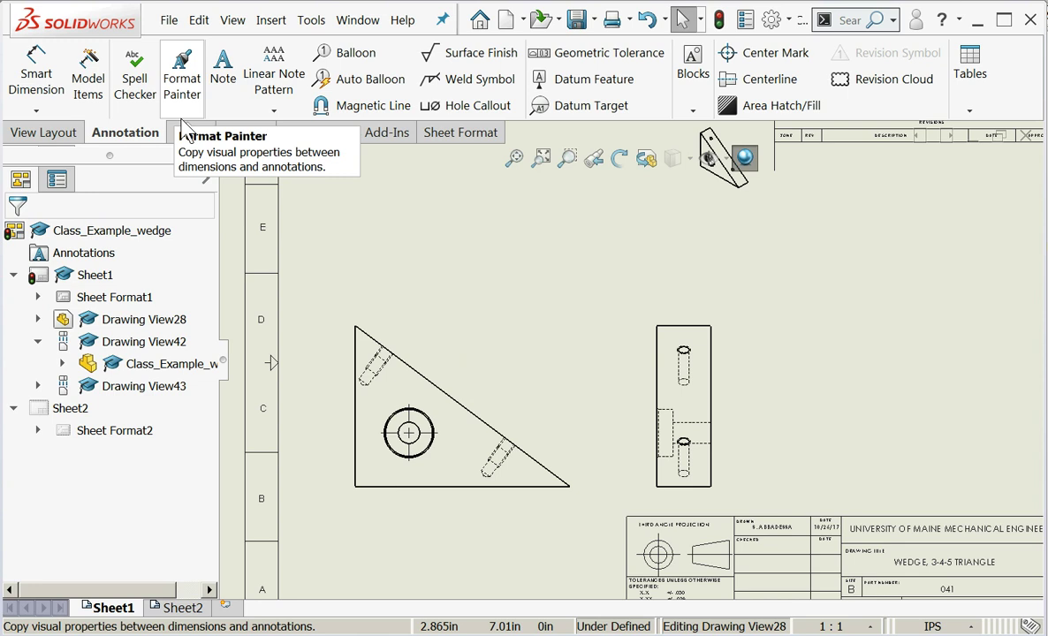
Dimension the front view's vertical edge to its left and its base edge below with Smart Dimension.
click(32, 88)
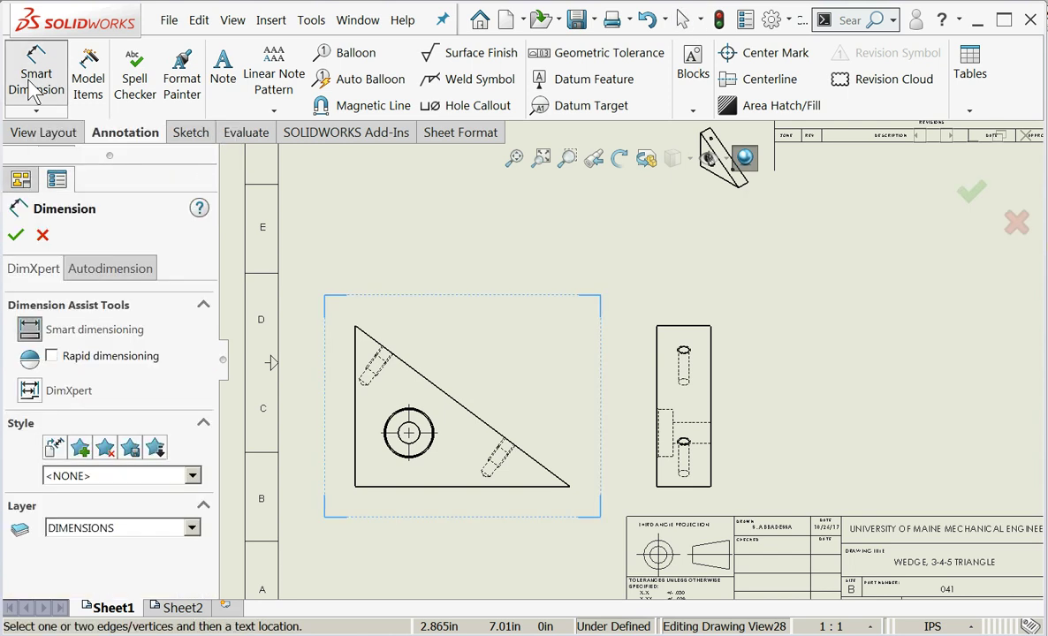
click(354, 423)
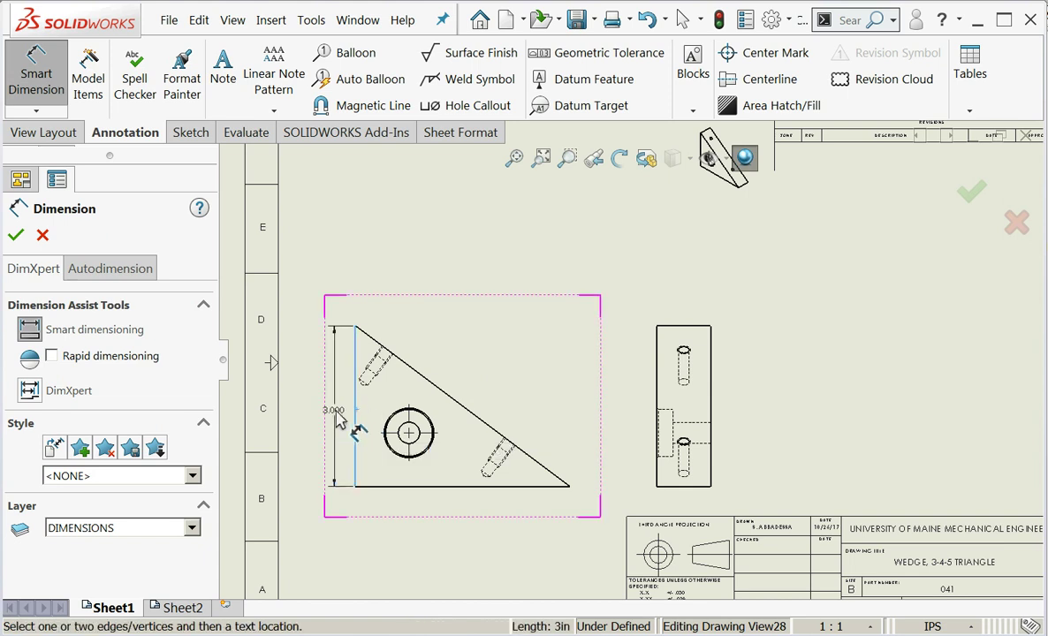
click(320, 412)
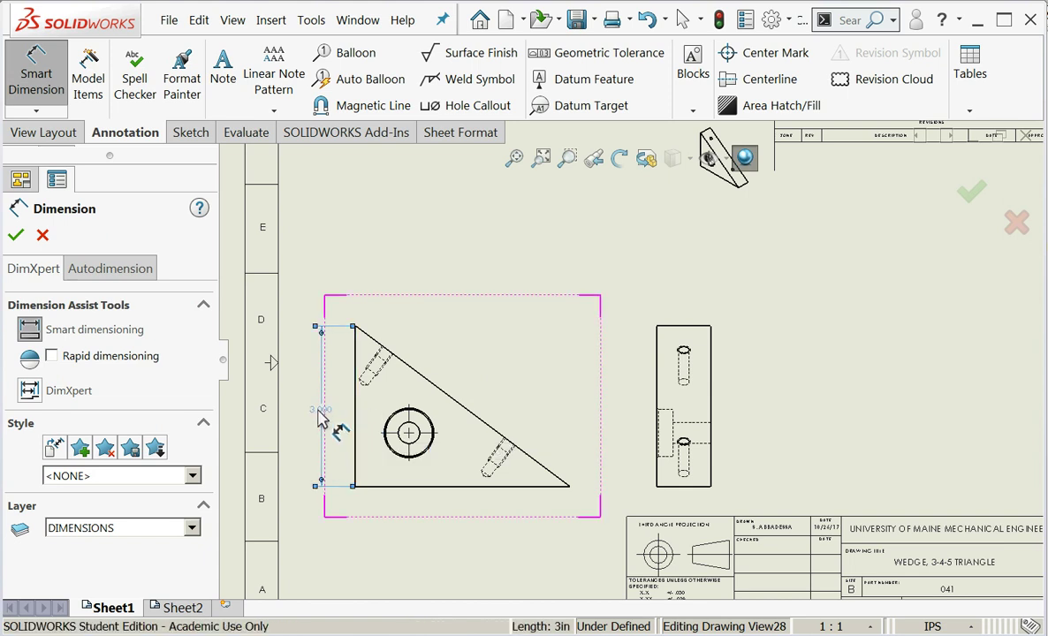
click(464, 489)
click(471, 542)
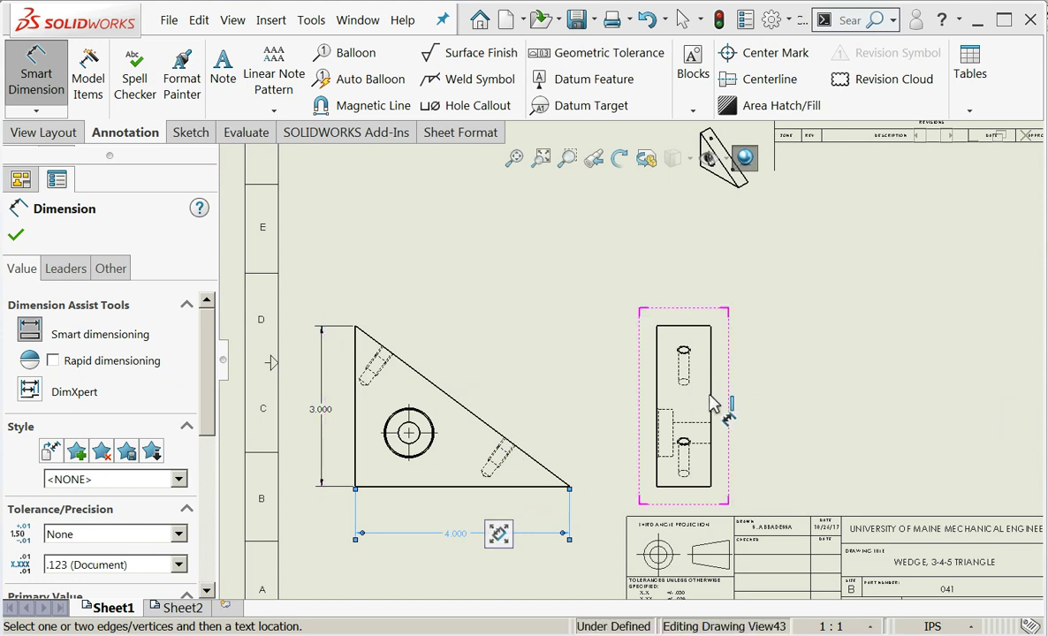
Dimension the wedge's thickness above the right-side view and finish dimensioning.
click(696, 327)
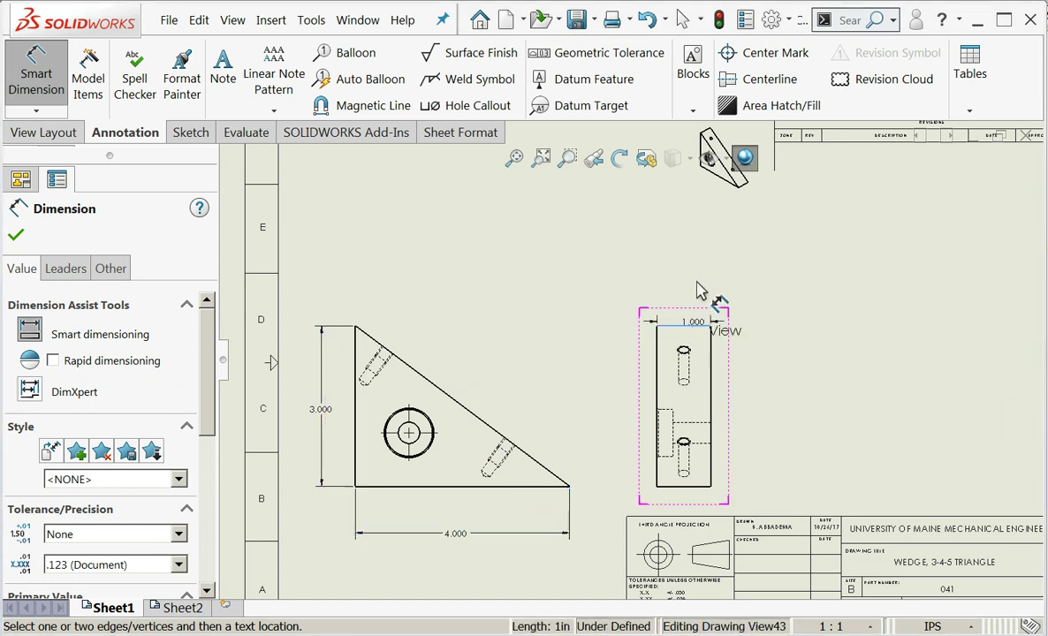
click(690, 294)
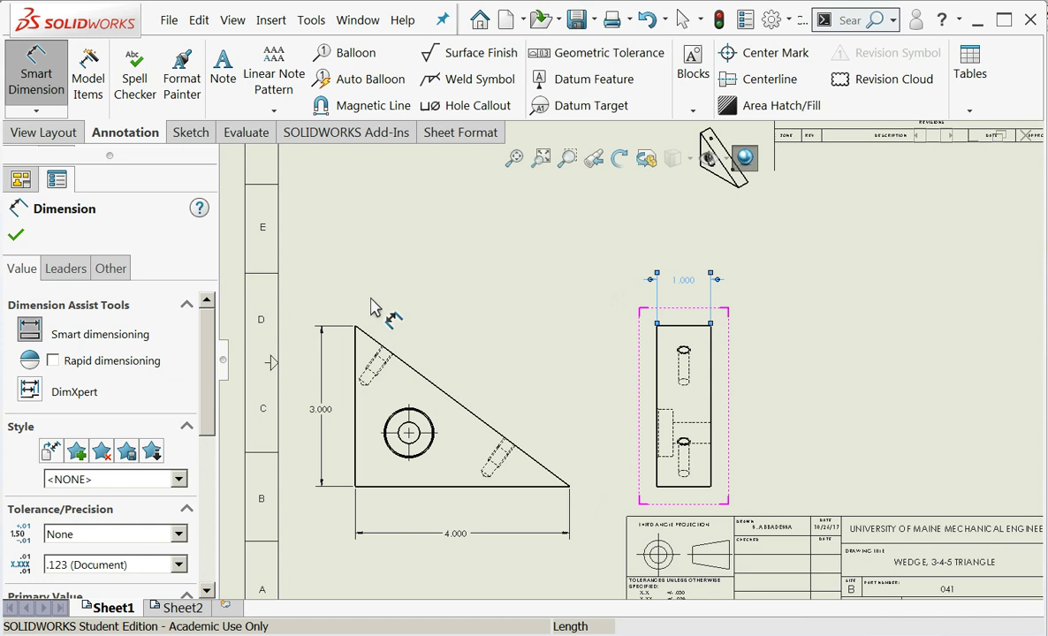
click(16, 234)
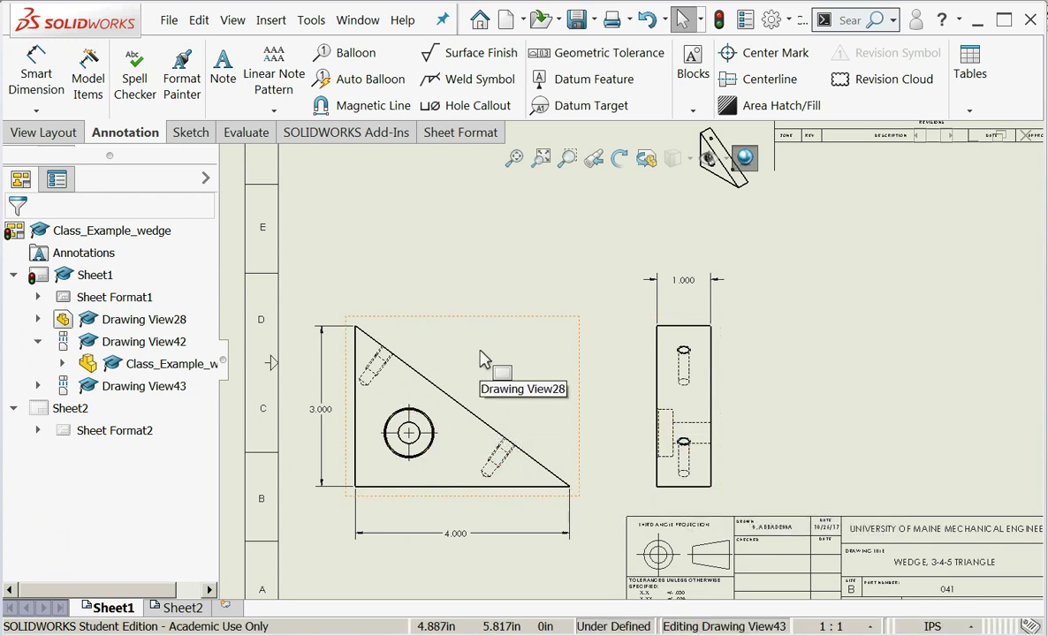
Add centerlines between the hidden edges of the two angled holes along the front view's sloped side.
click(763, 84)
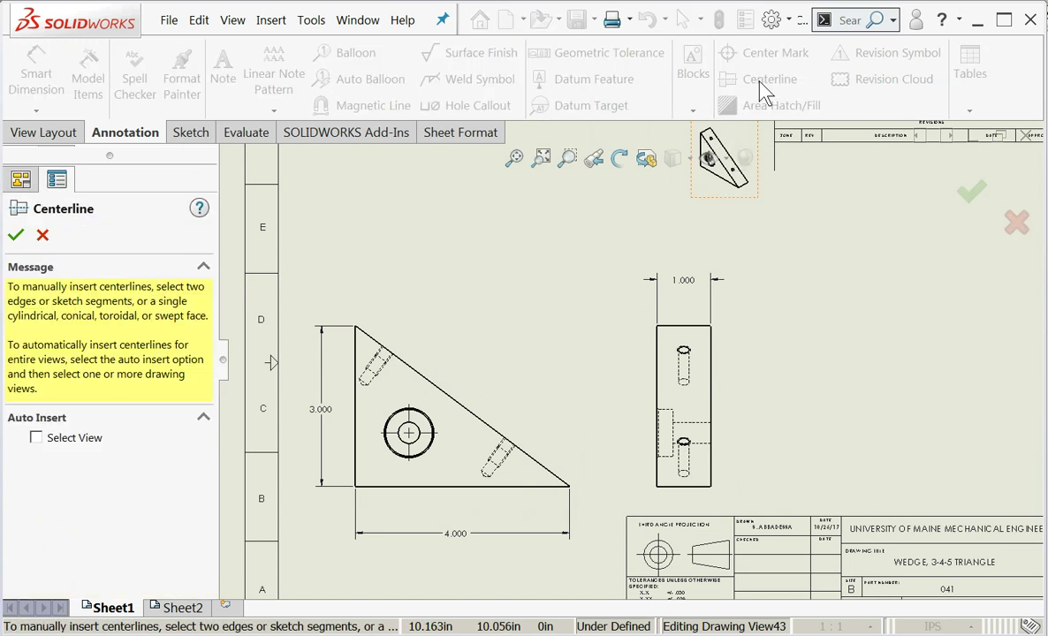
scroll(390, 379, down, 2)
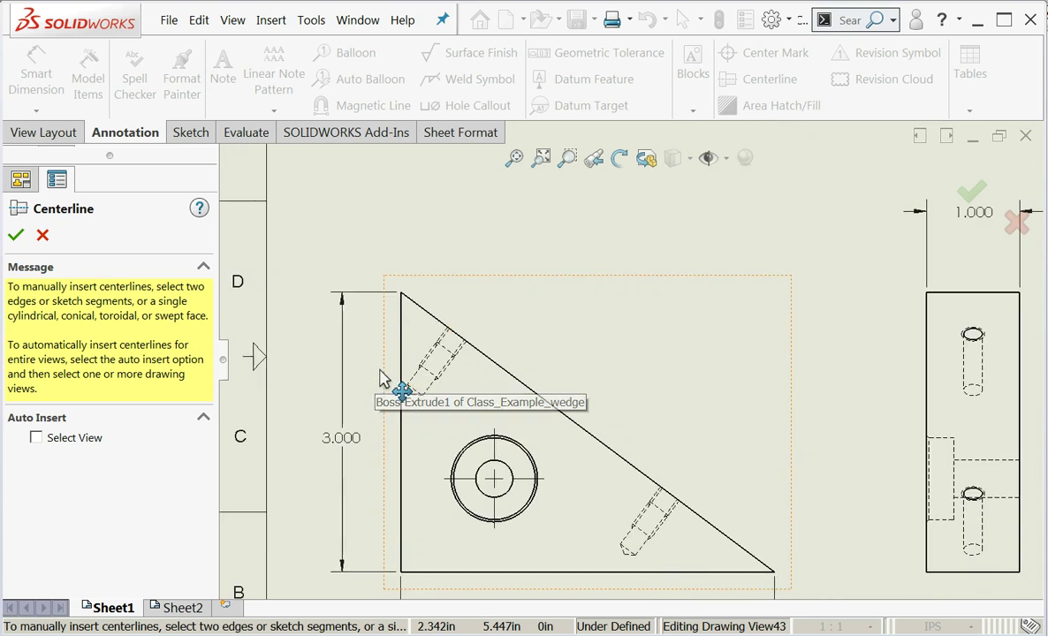
scroll(592, 469, down, 4)
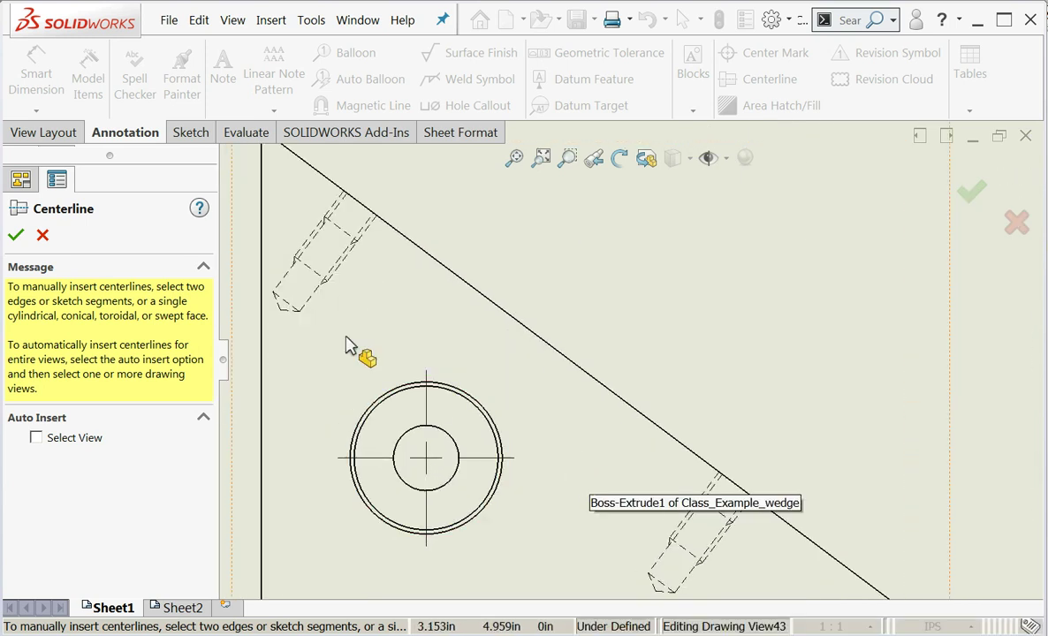
click(320, 247)
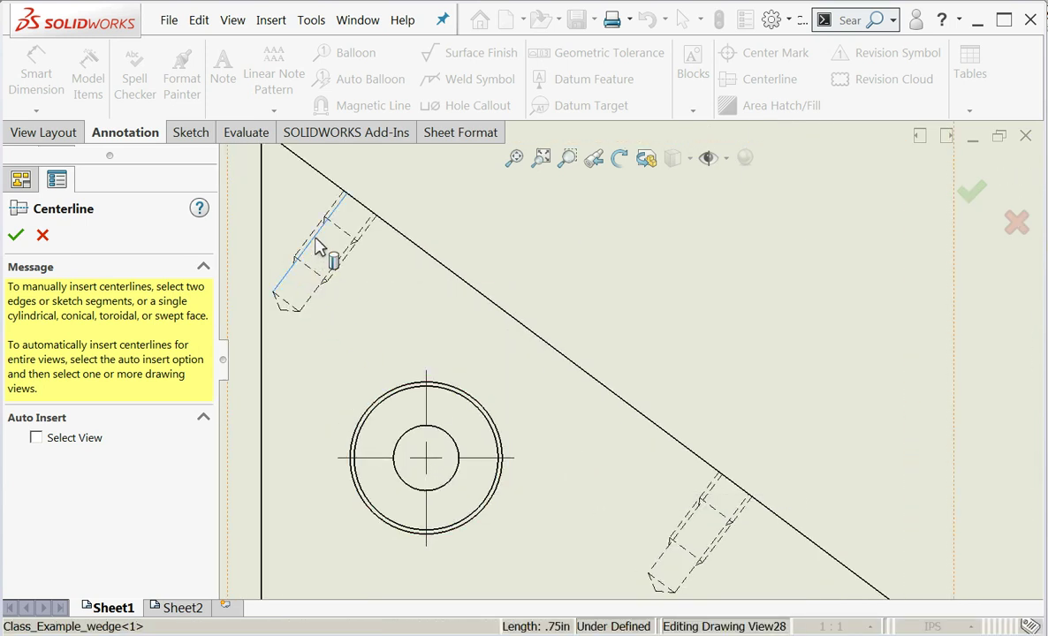
click(343, 262)
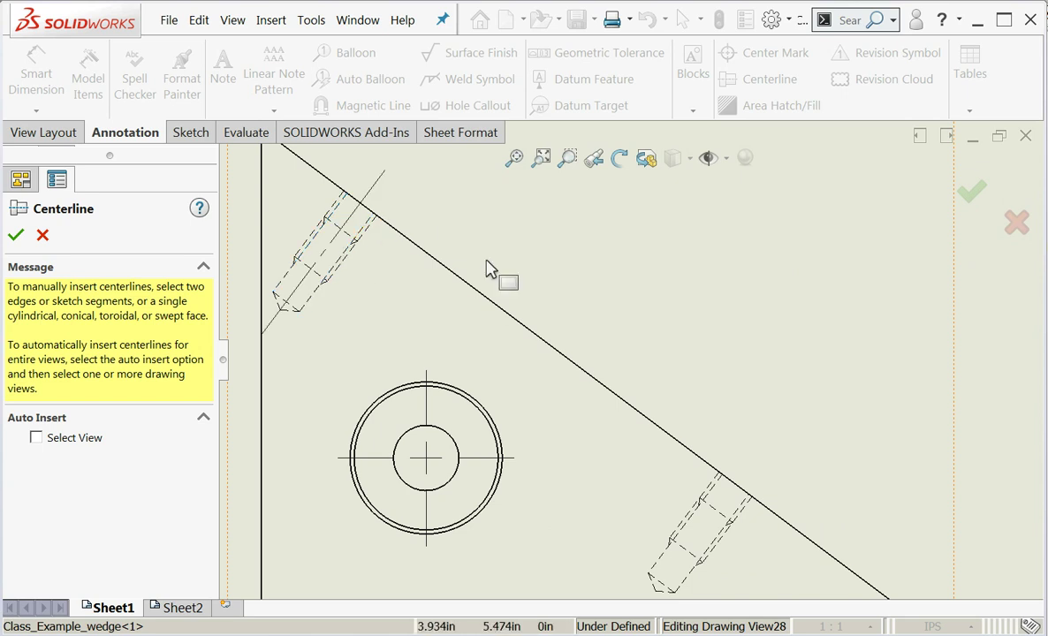
click(689, 537)
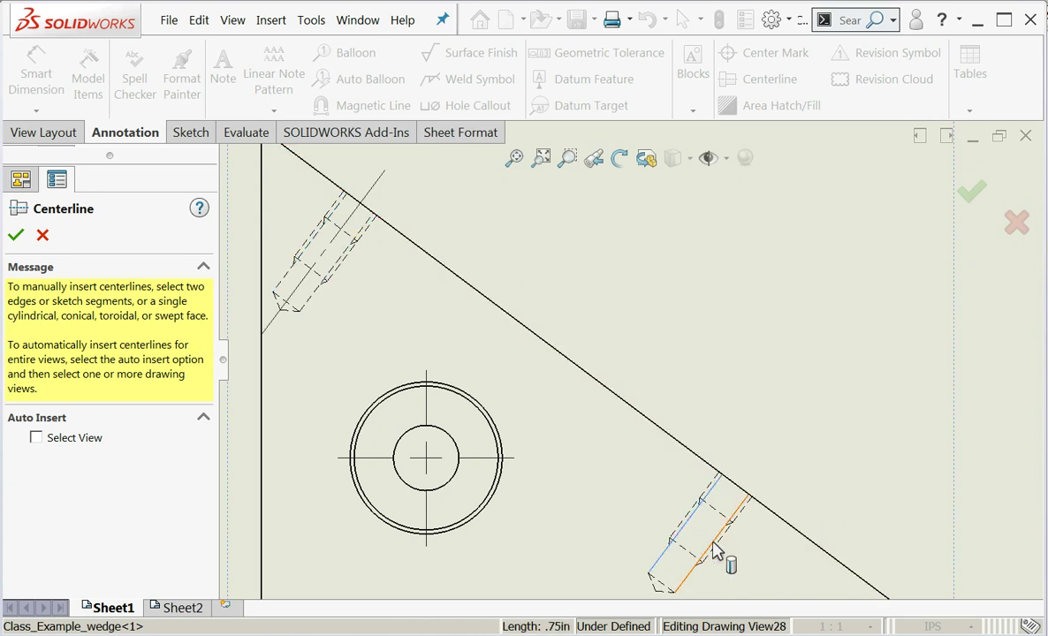
Add centerlines to the horizontal counterbored hole and both angled holes in the right-side view, and finish the Centerline command.
scroll(801, 534, up, 2)
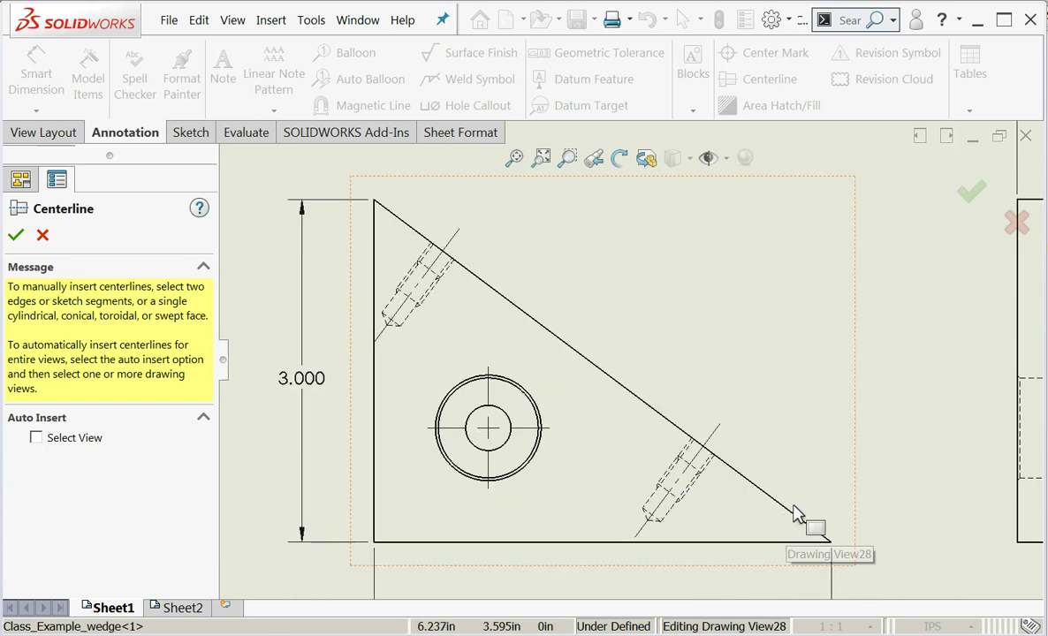
scroll(866, 375, up, 2)
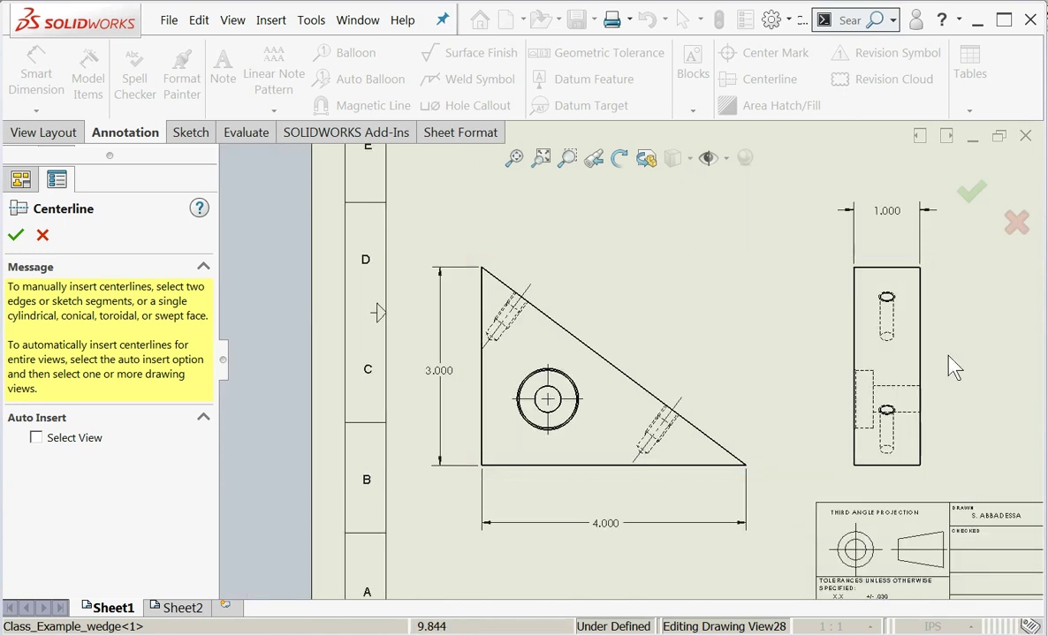
scroll(924, 380, down, 3)
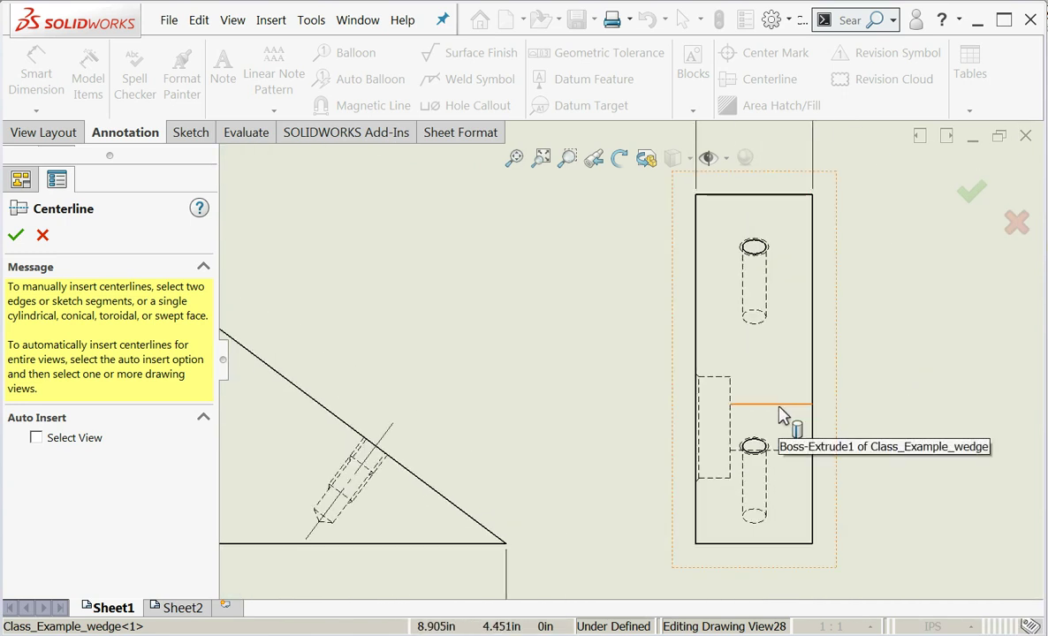
click(783, 412)
click(792, 456)
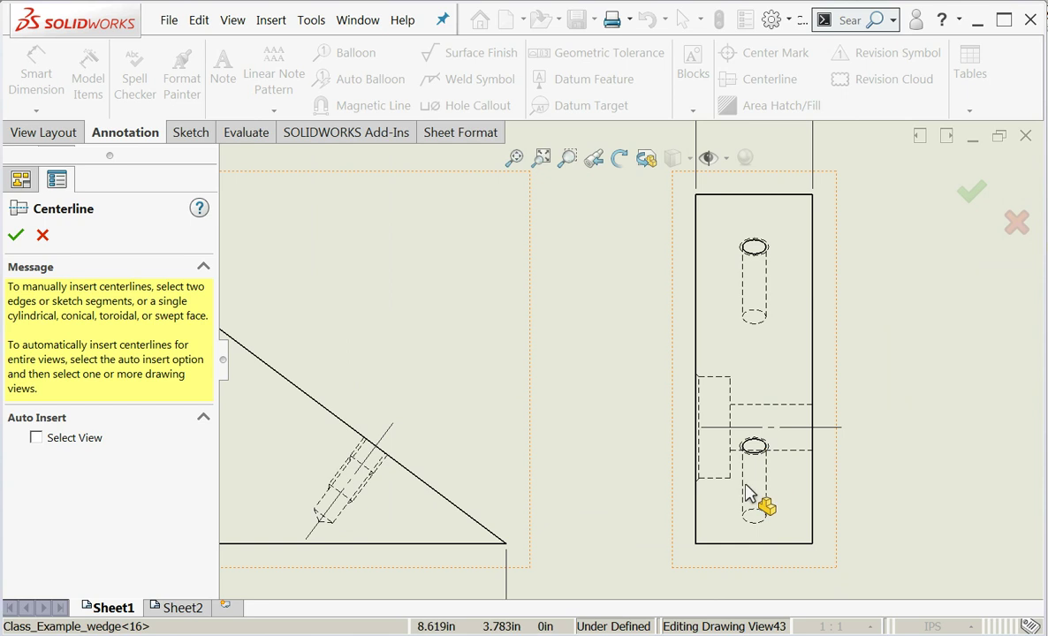
click(743, 486)
click(766, 490)
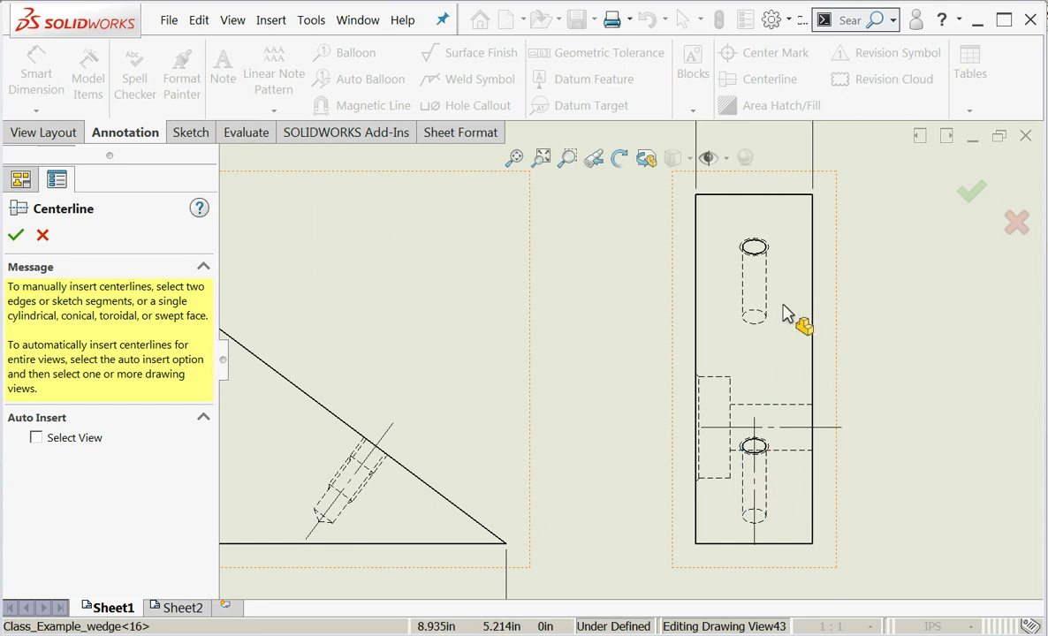
click(743, 292)
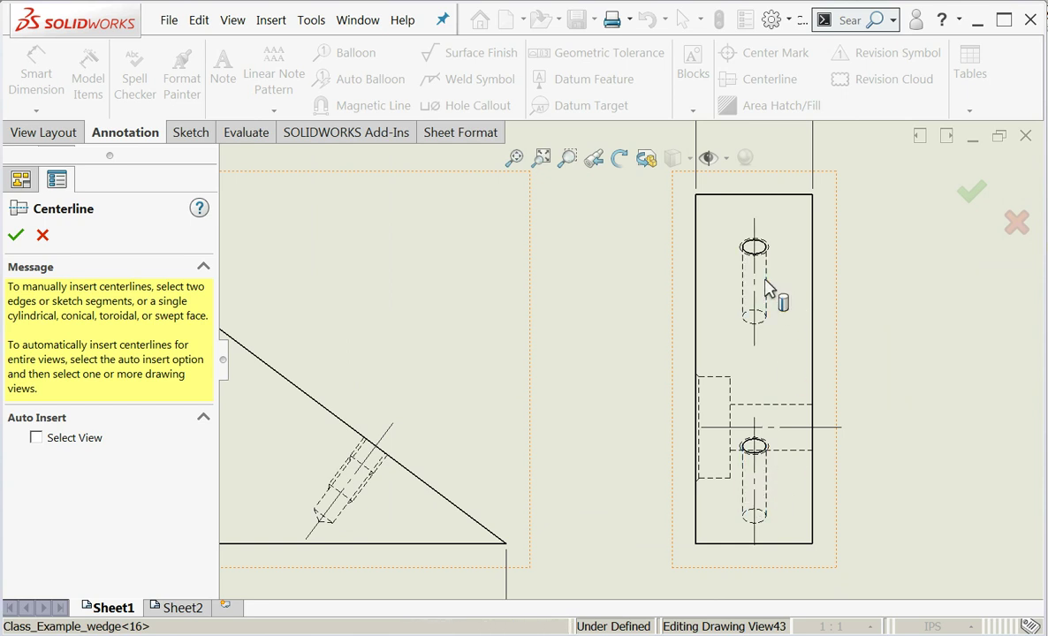
key(f)
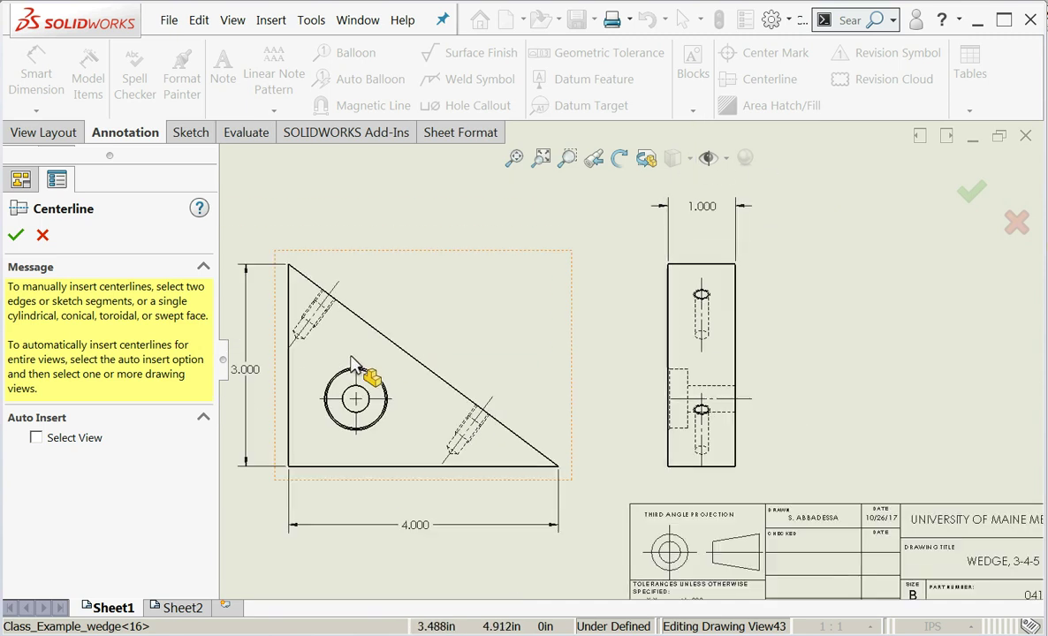
scroll(447, 282, down, 3)
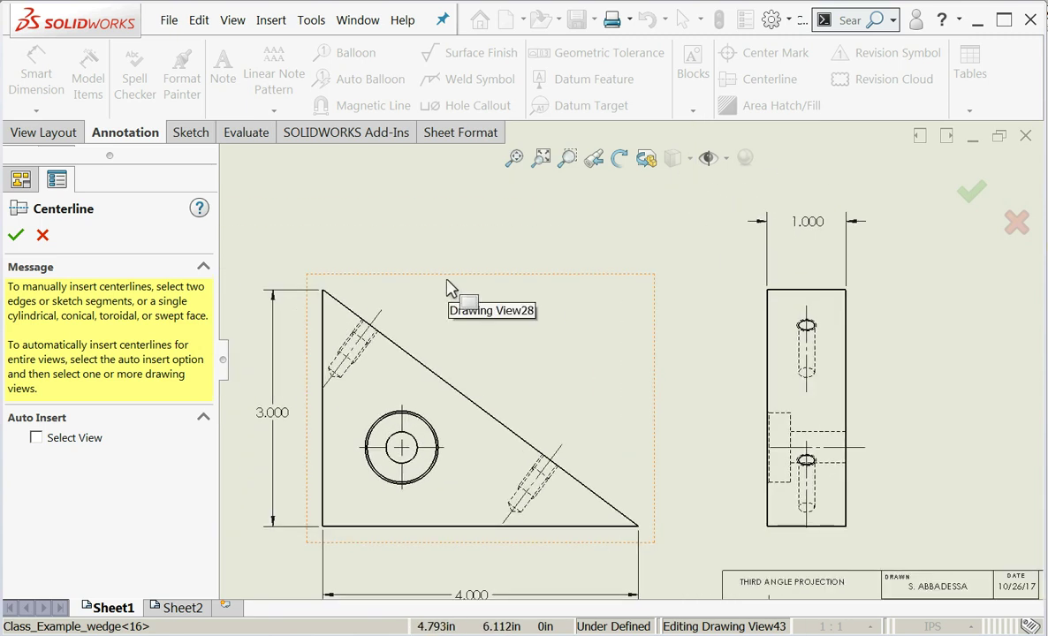
click(14, 236)
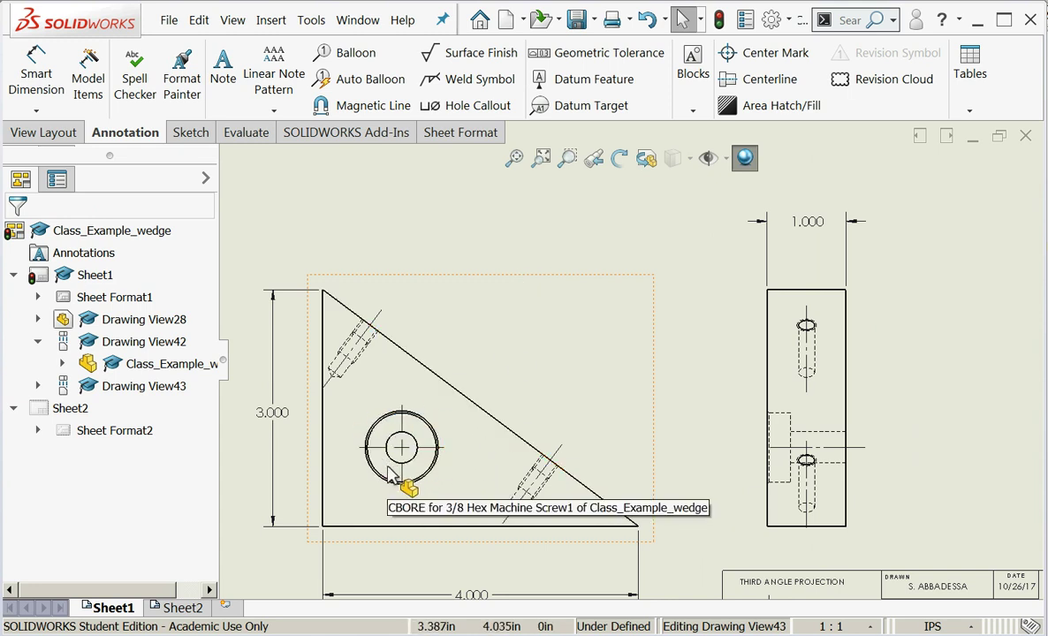
Dimension the counterbored hole's center in the front view from the vertical edge and from the base edge with Smart Dimension.
click(35, 71)
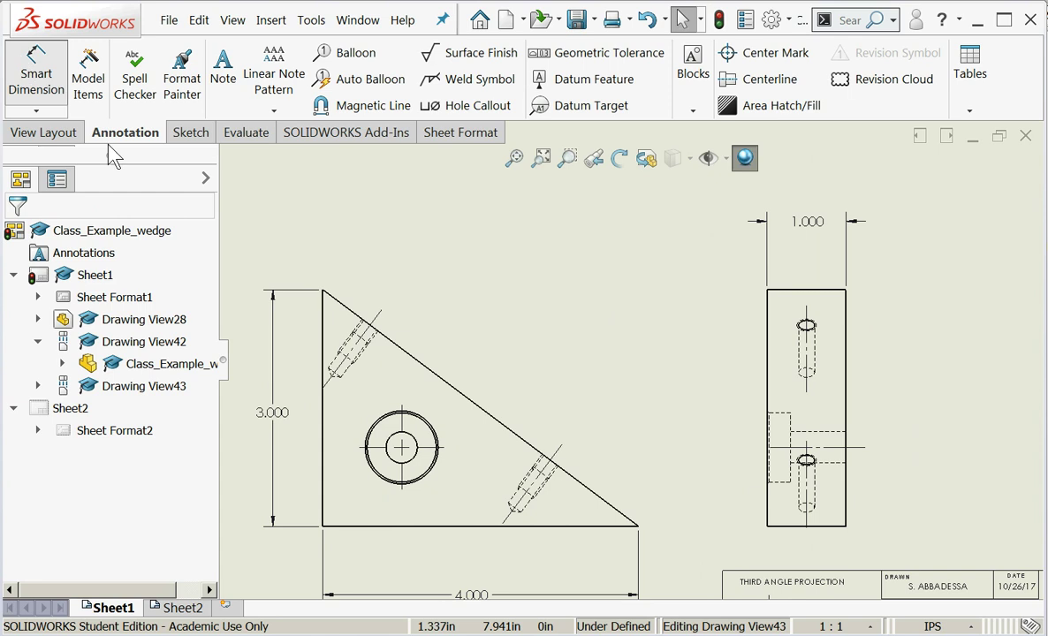
click(324, 491)
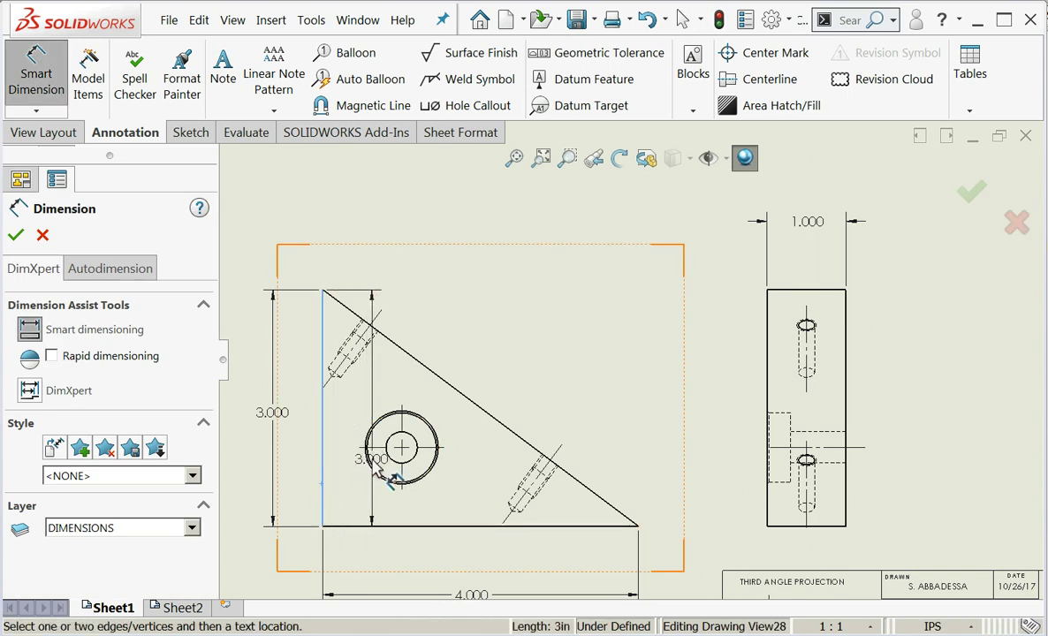
click(376, 472)
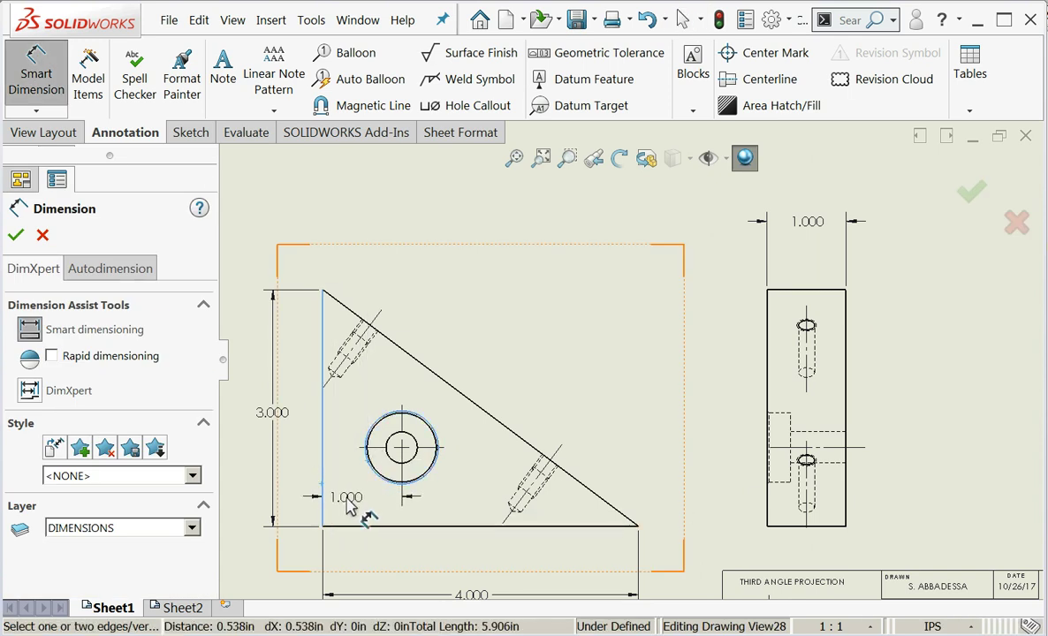
click(346, 498)
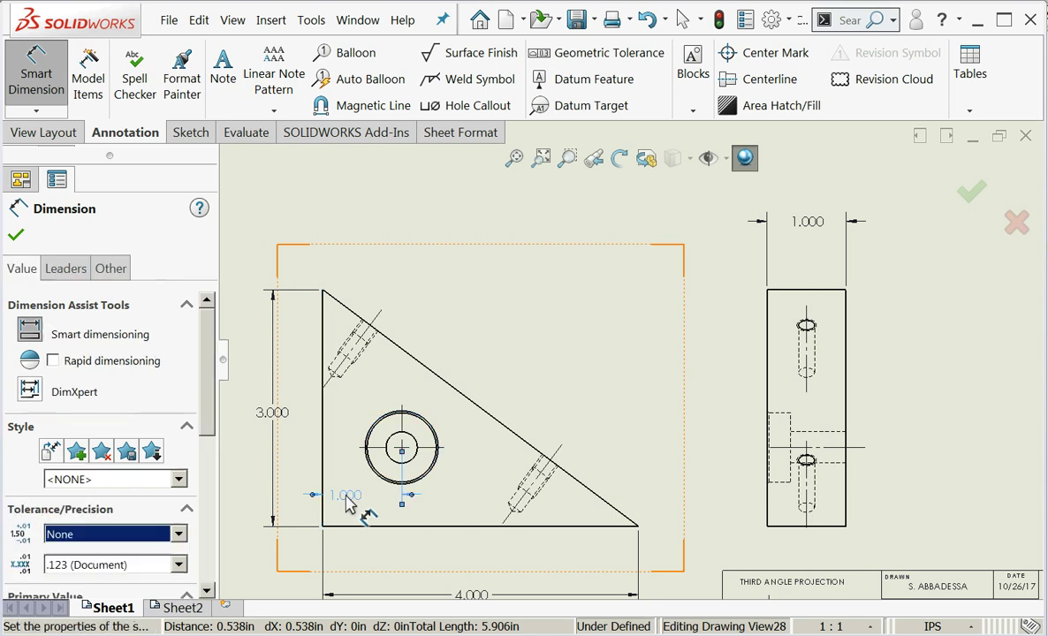
click(394, 467)
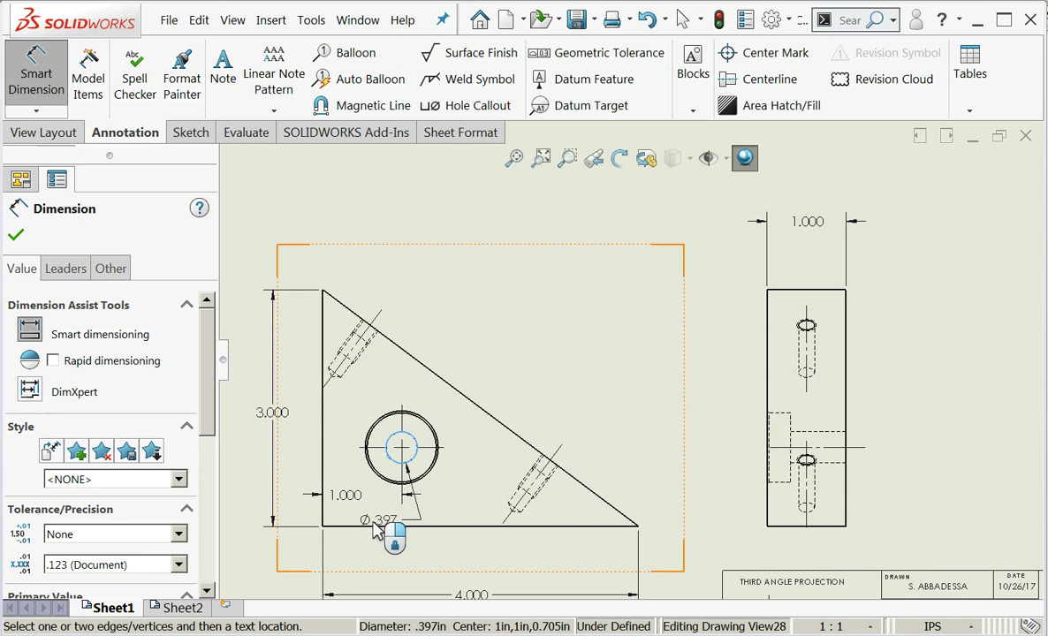
click(375, 527)
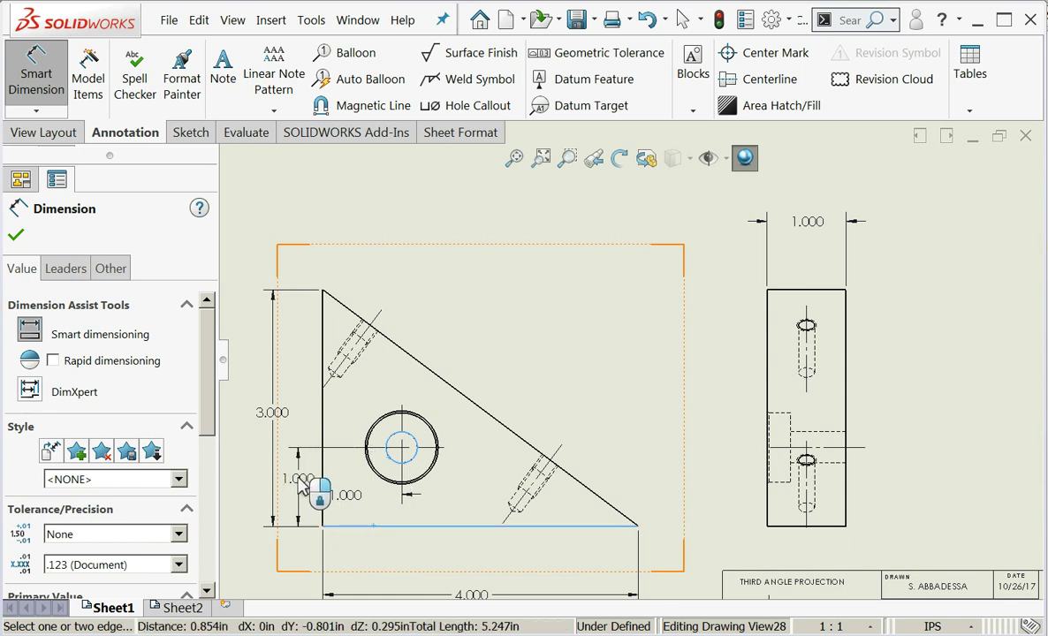
click(296, 498)
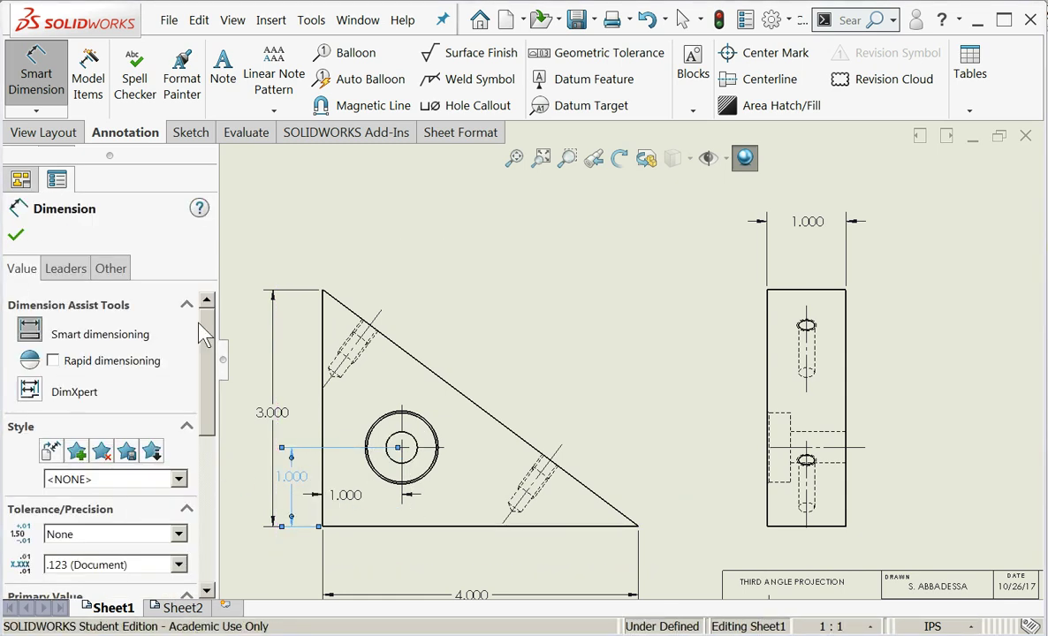
Space out the front view's overall dimensions, moving the height dimension farther outward and the base-length dimension farther below the view.
scroll(290, 364, up, 2)
drag(376, 397, 362, 401)
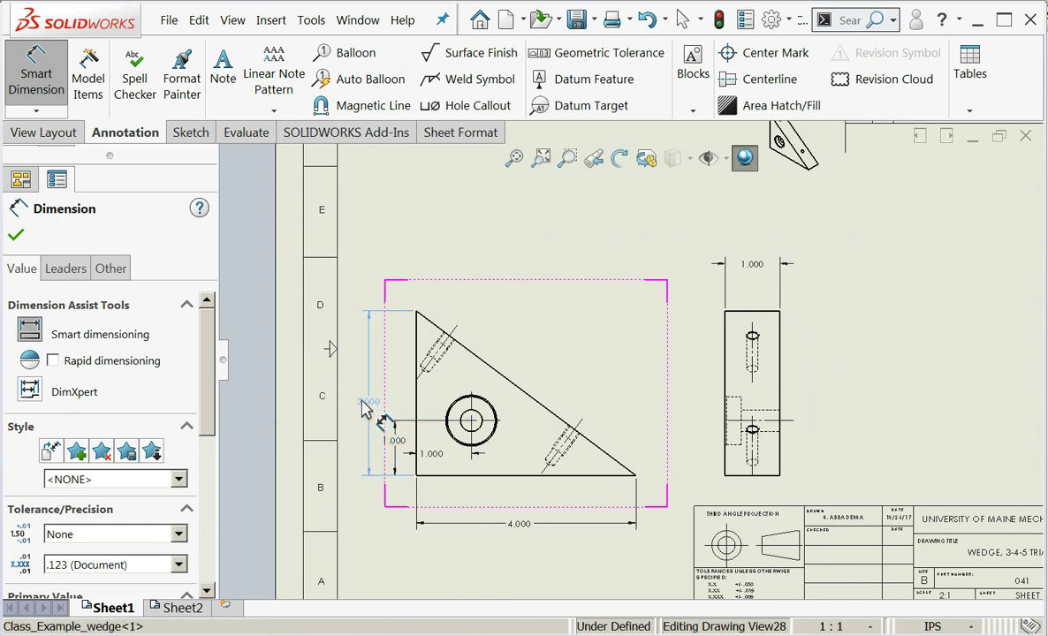
click(16, 235)
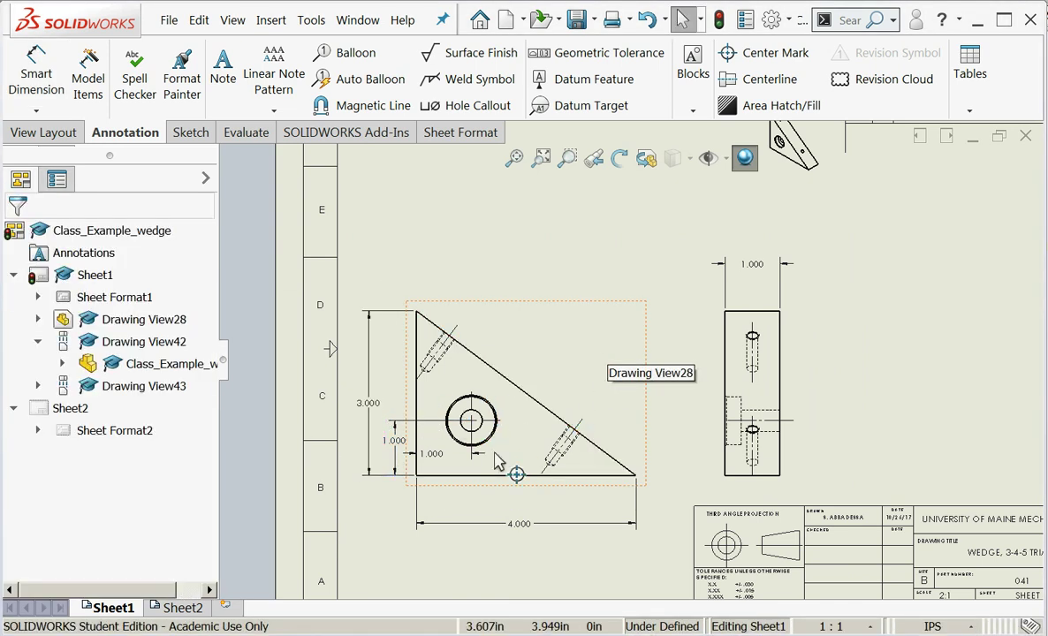
drag(486, 526, 513, 568)
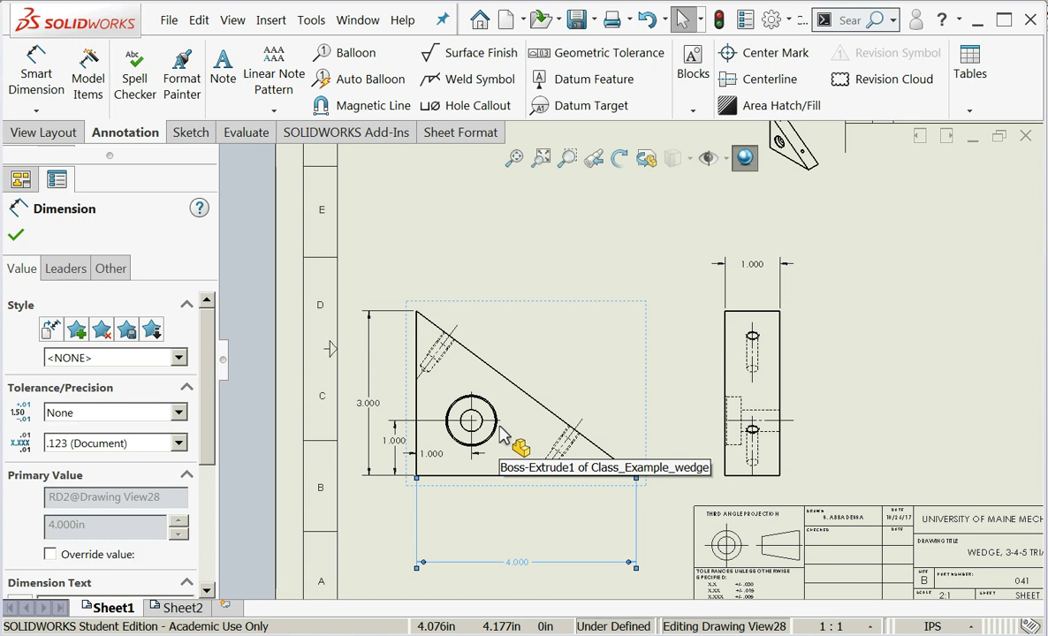
Add a hole callout to the front view's counterbored hole and place it between the base edge and the base-length dimension.
click(469, 105)
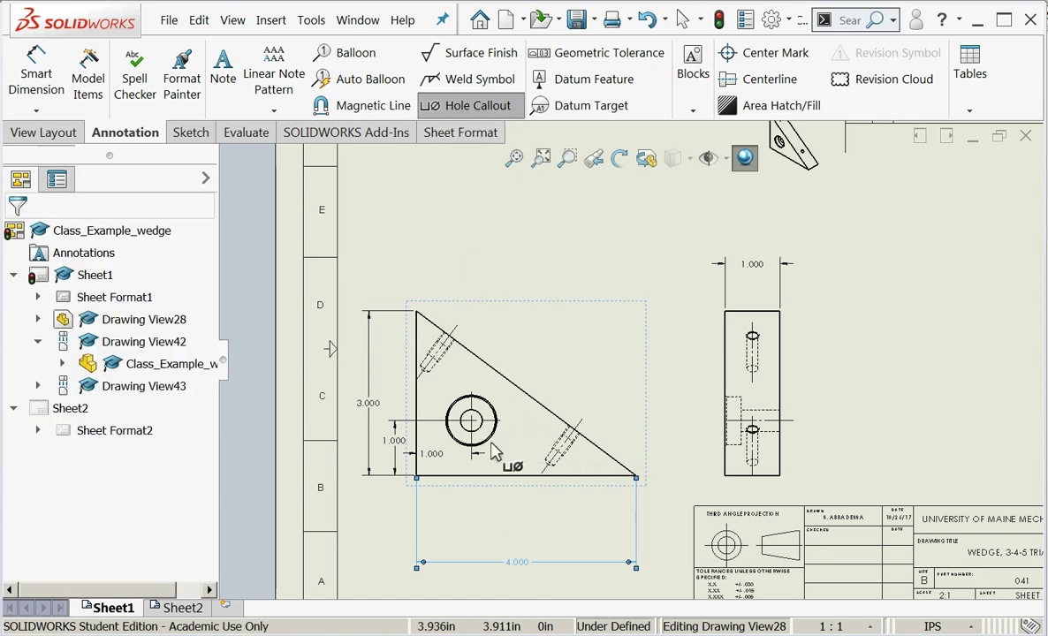
click(459, 442)
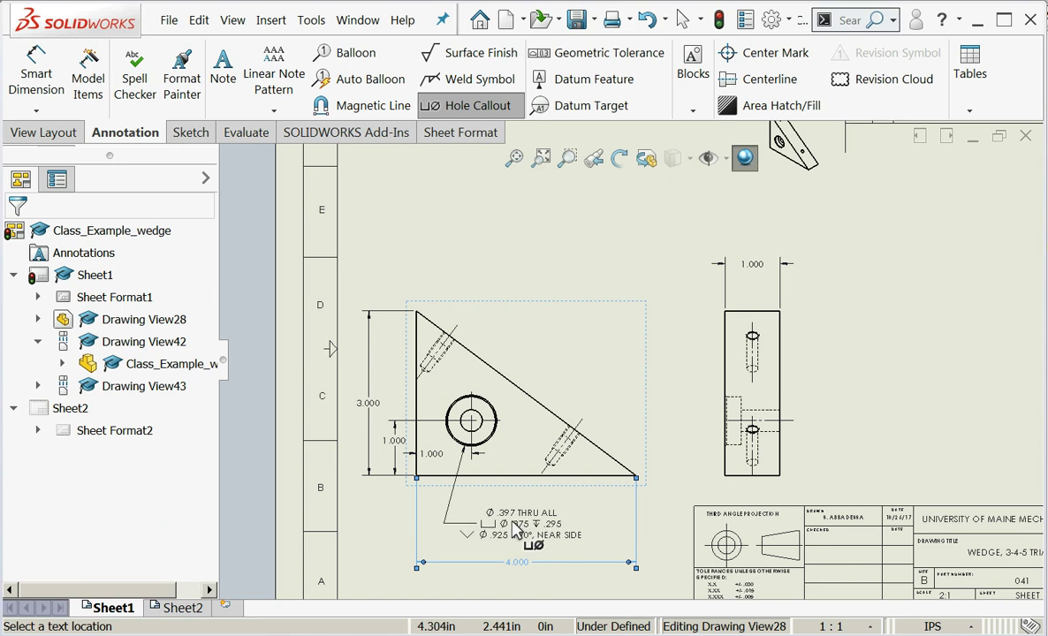
click(518, 530)
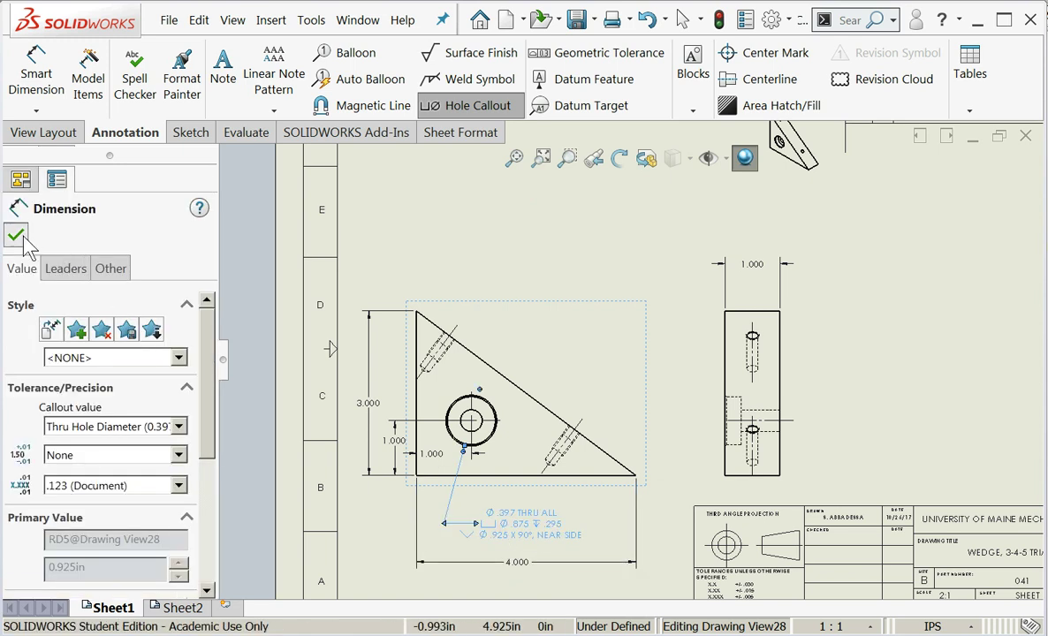
click(16, 235)
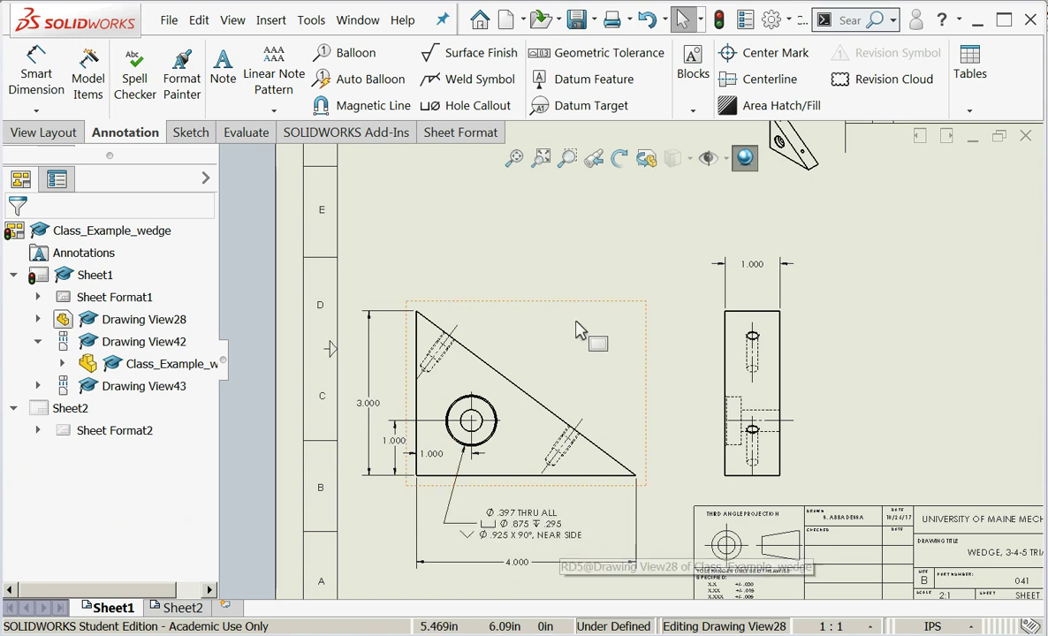
Dimension the distance from the front view's top vertex to the upper angled hole's centerline, placing it above the sloped edge.
scroll(635, 325, down, 2)
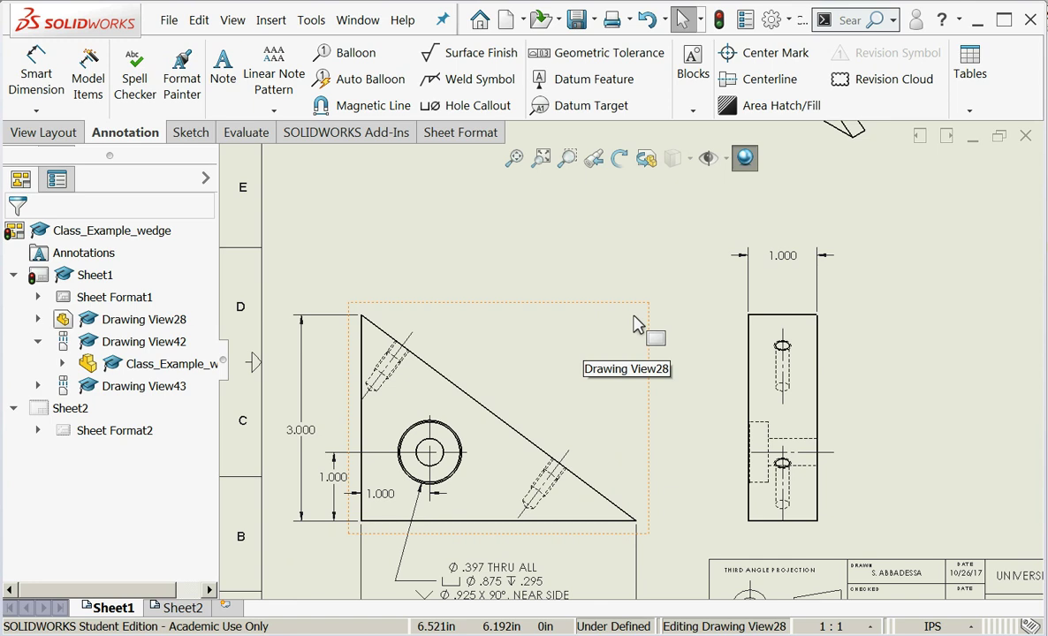
scroll(635, 324, down, 2)
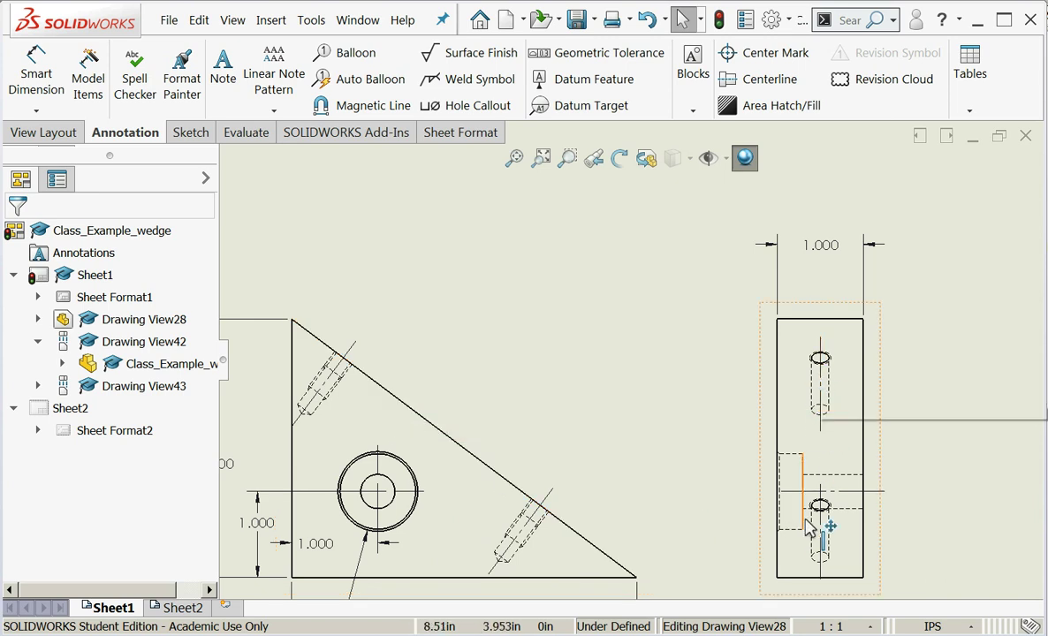
click(34, 77)
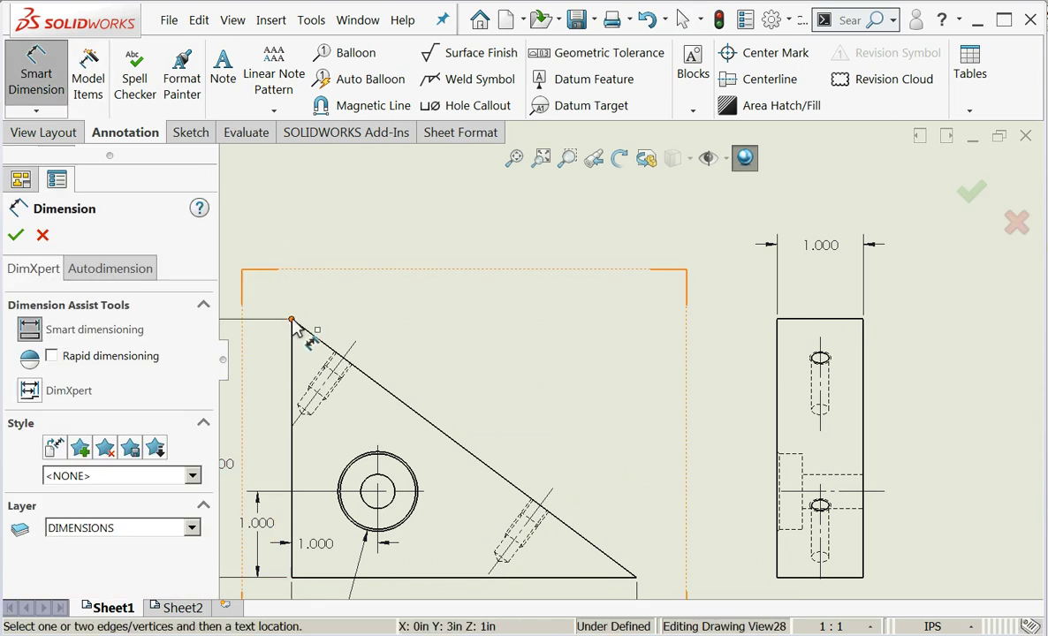
click(351, 356)
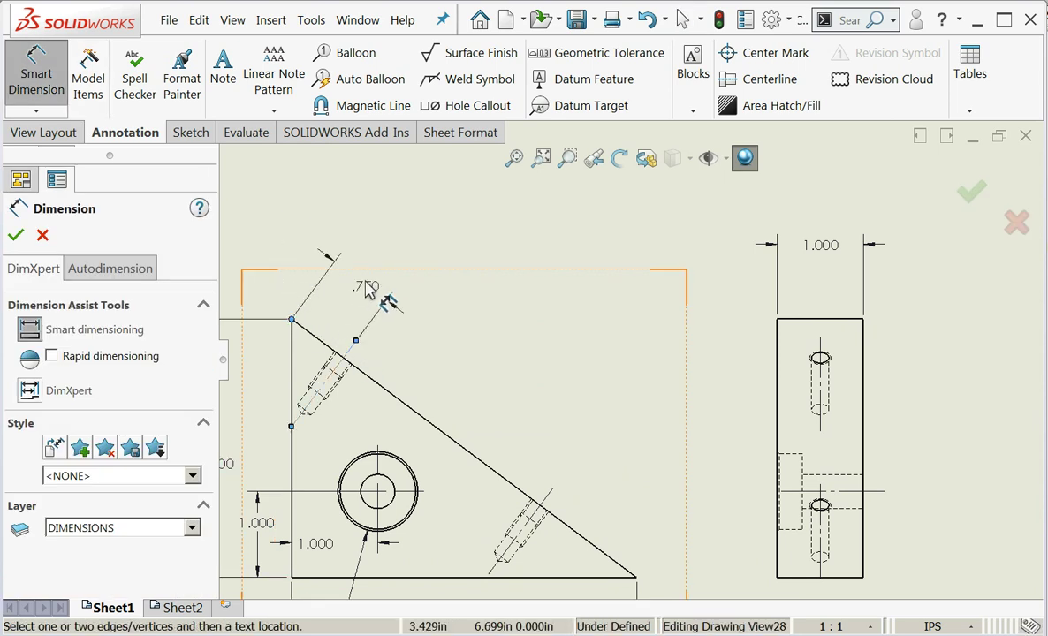
click(353, 288)
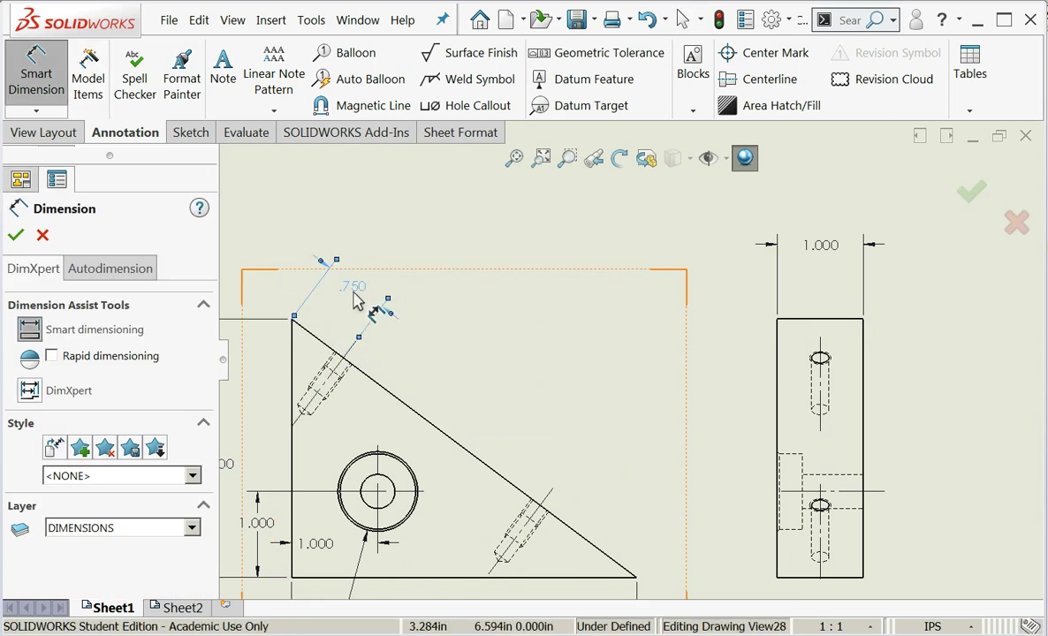
click(17, 235)
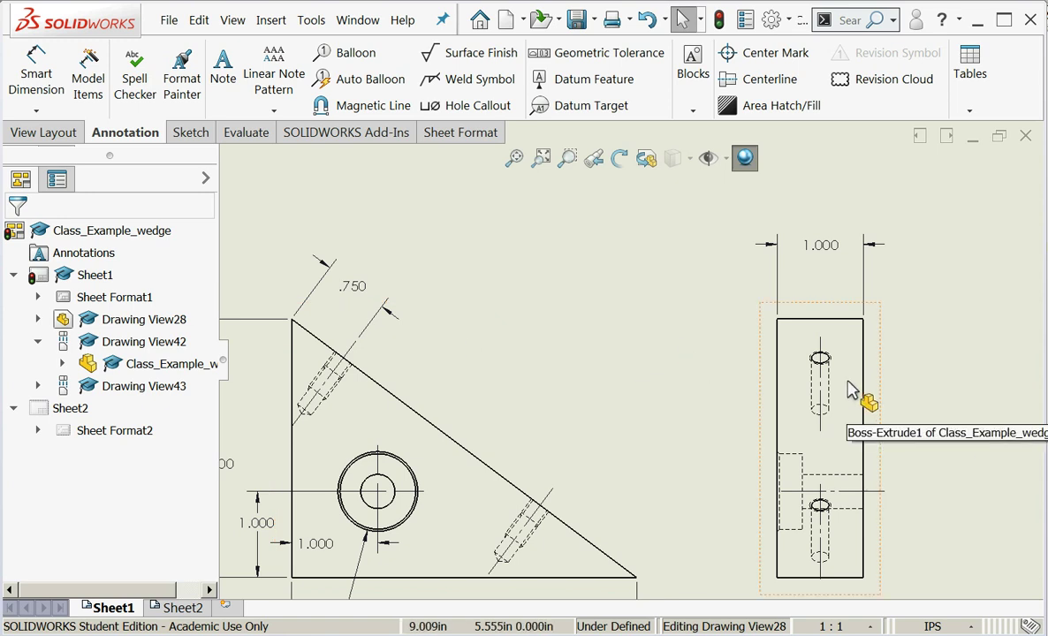
Dimension the upper hole's center from the top edge in the side view with Smart Dimension, placing it beside the view.
scroll(854, 381, down, 2)
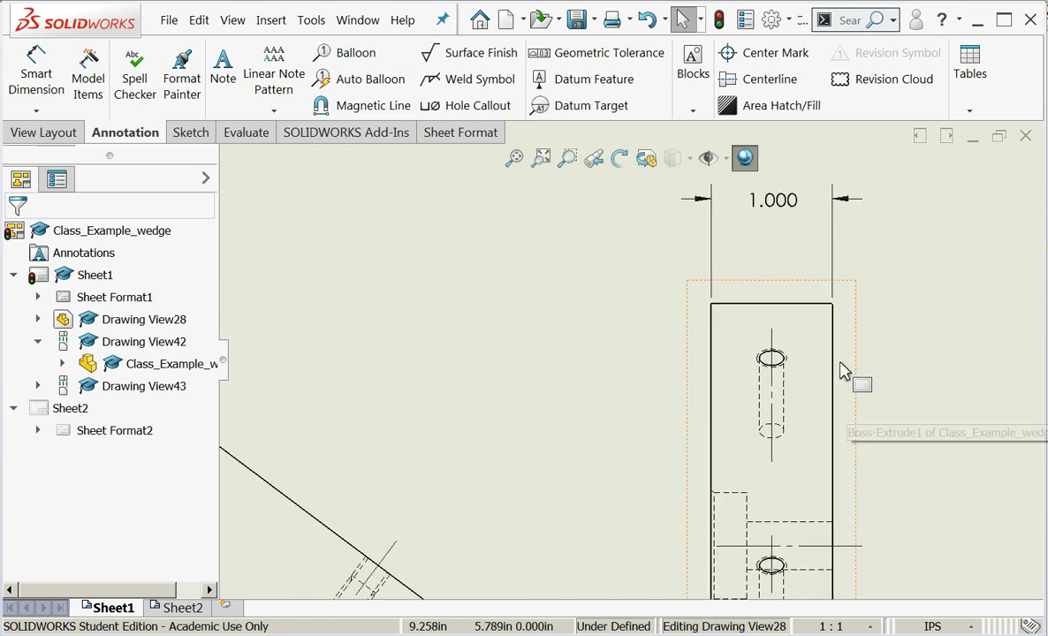
click(33, 71)
click(793, 306)
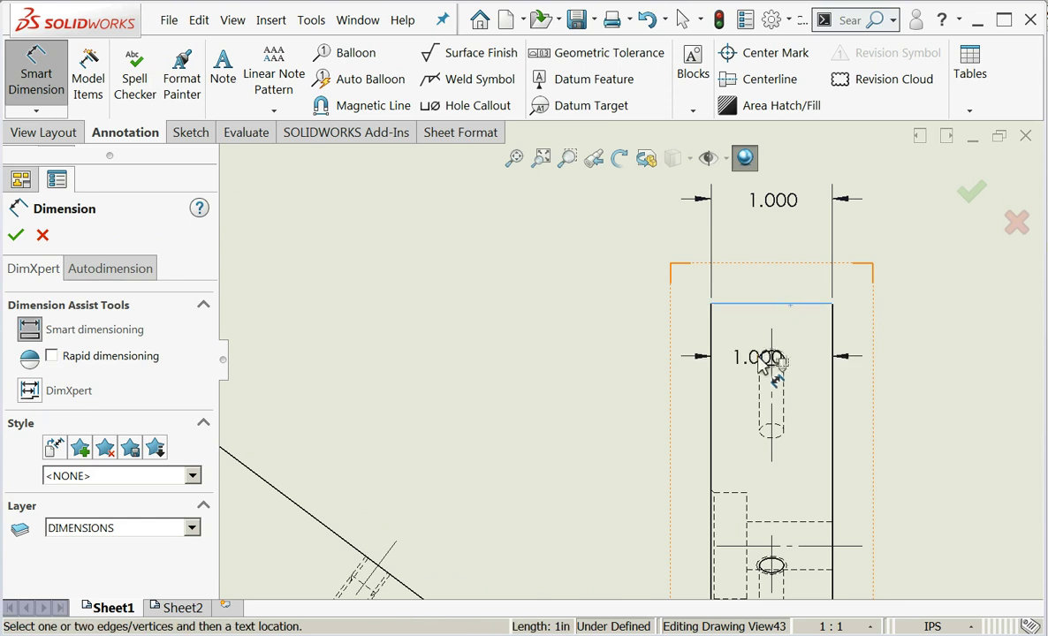
click(772, 358)
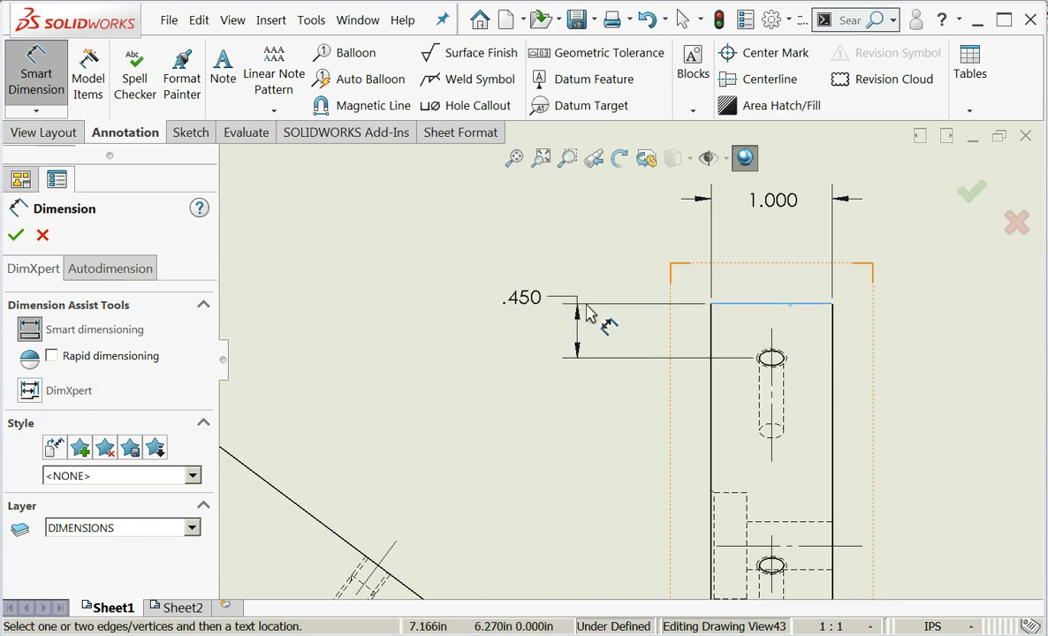
click(591, 332)
scroll(477, 354, up, 4)
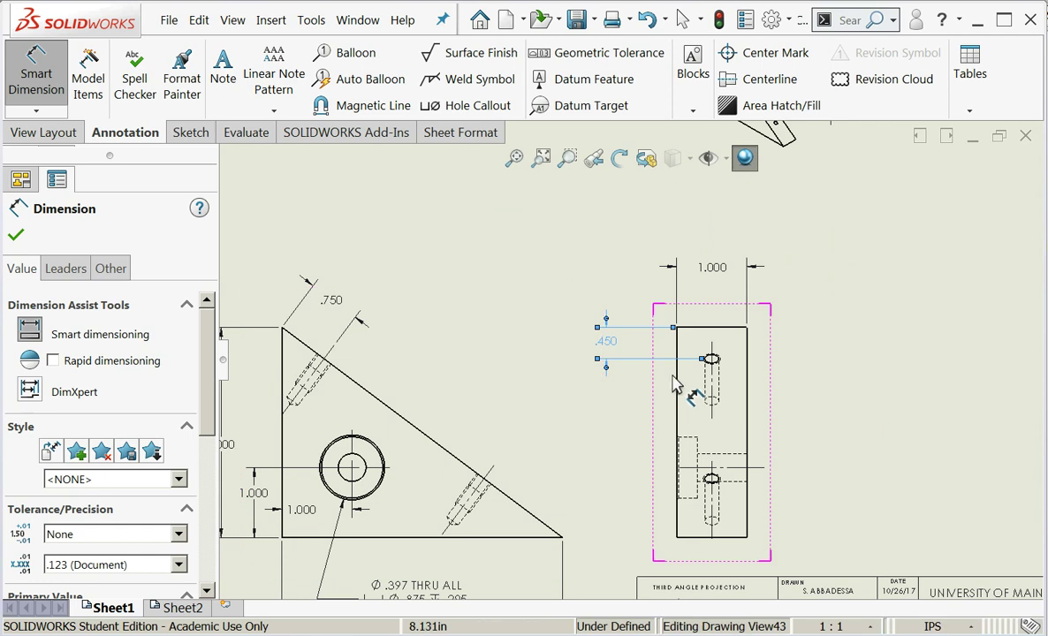
click(819, 330)
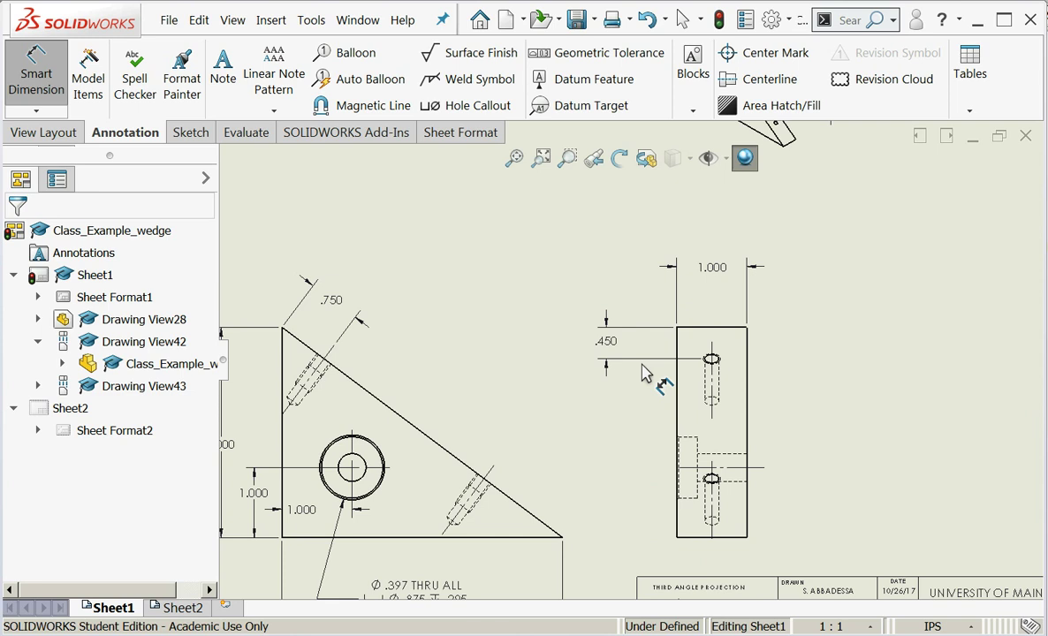
Delete the dimension between the top edge and the upper hole's center in the side view.
click(608, 343)
key(Delete)
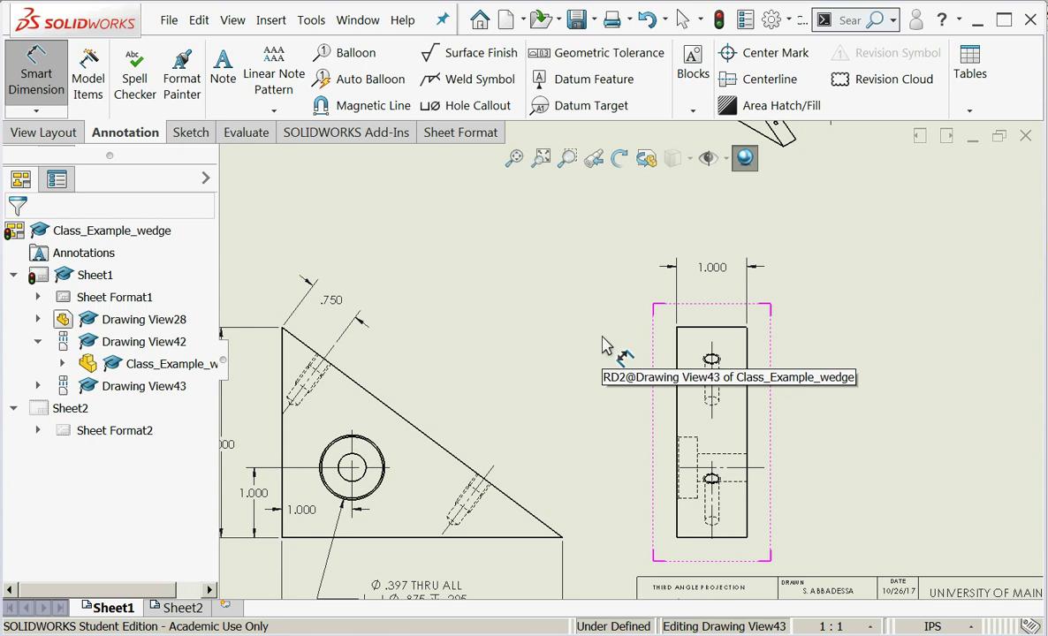
scroll(601, 374, up, 2)
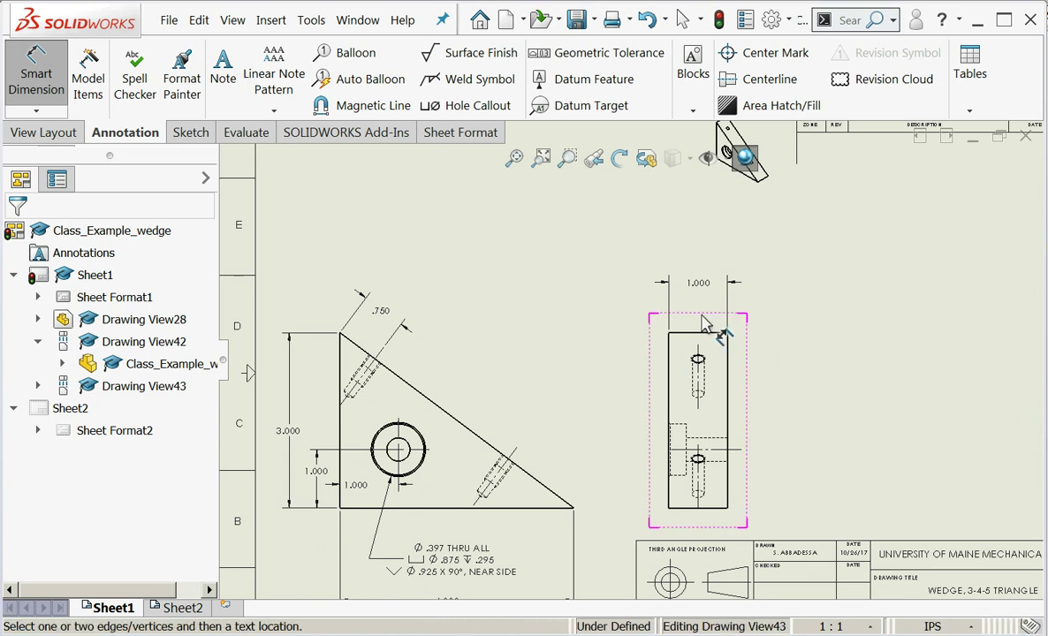
Leave dimensioning and delete the projected side view of the wedge from the sheet.
key(Escape)
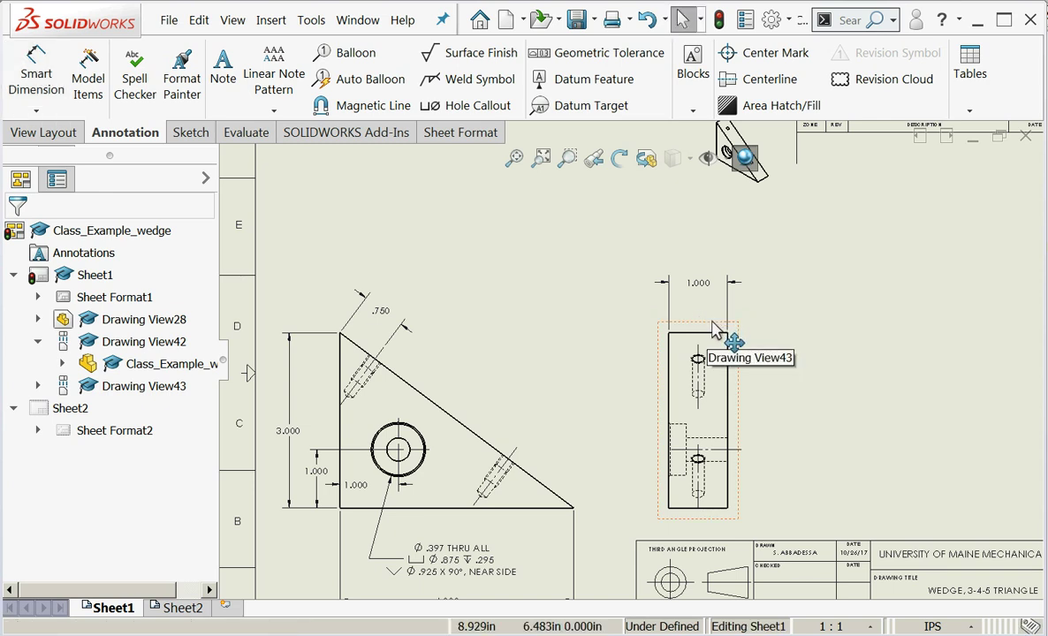
click(718, 330)
key(Delete)
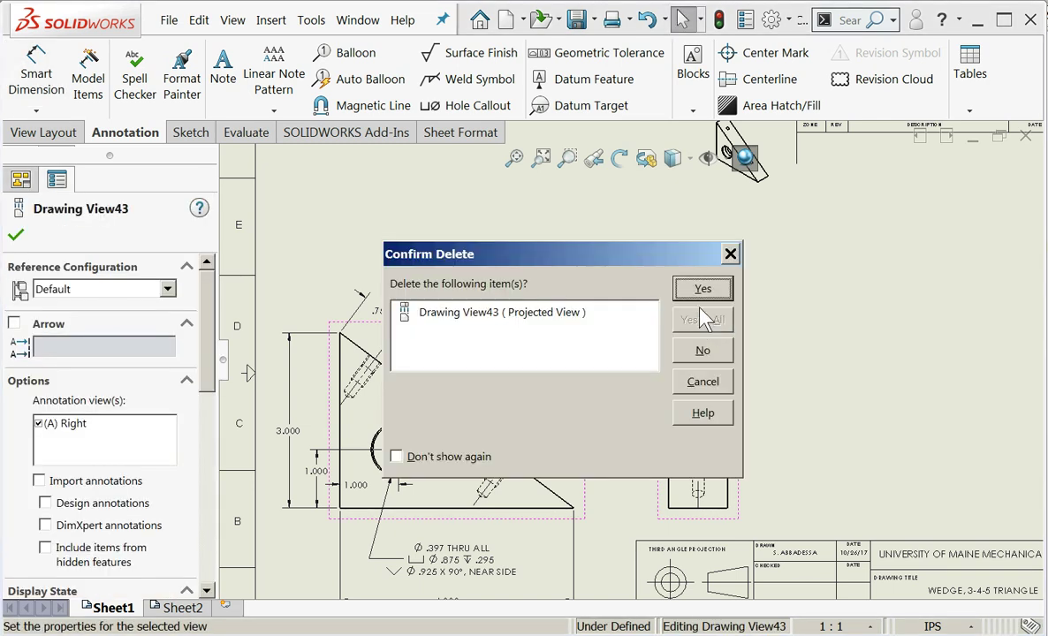
click(698, 292)
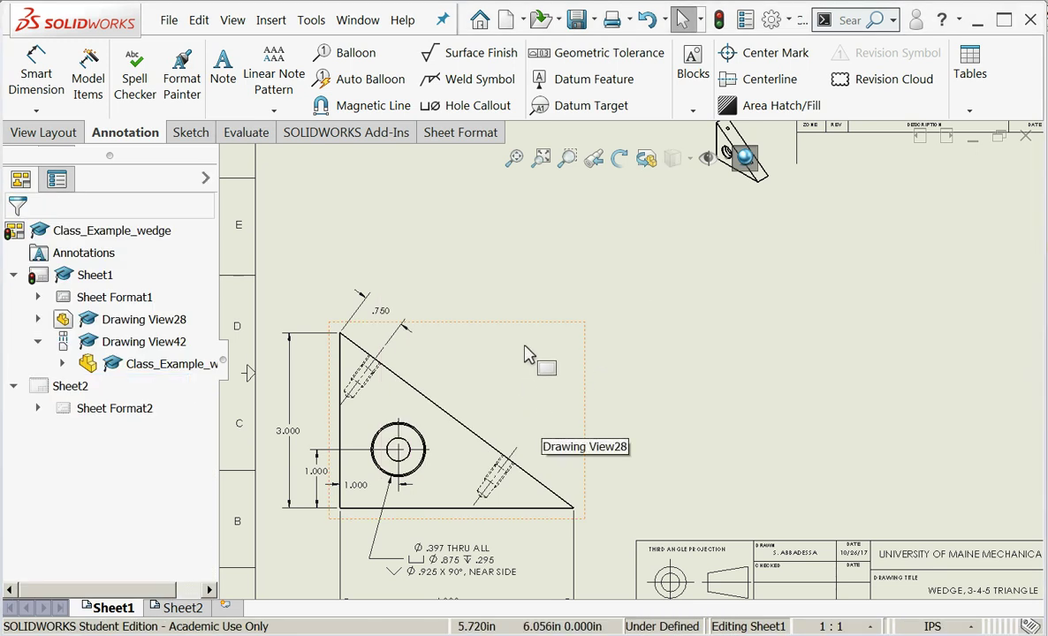
Insert an auxiliary view projected from the front view's sloped edge and place it above and to the right of that edge.
click(272, 21)
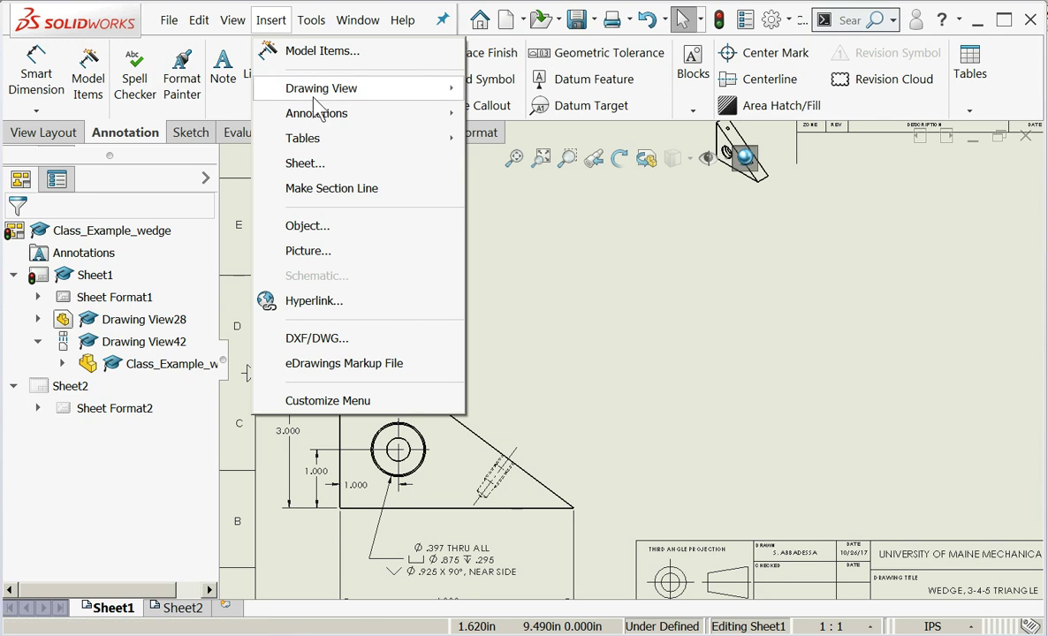
mouse_move(327, 88)
click(519, 139)
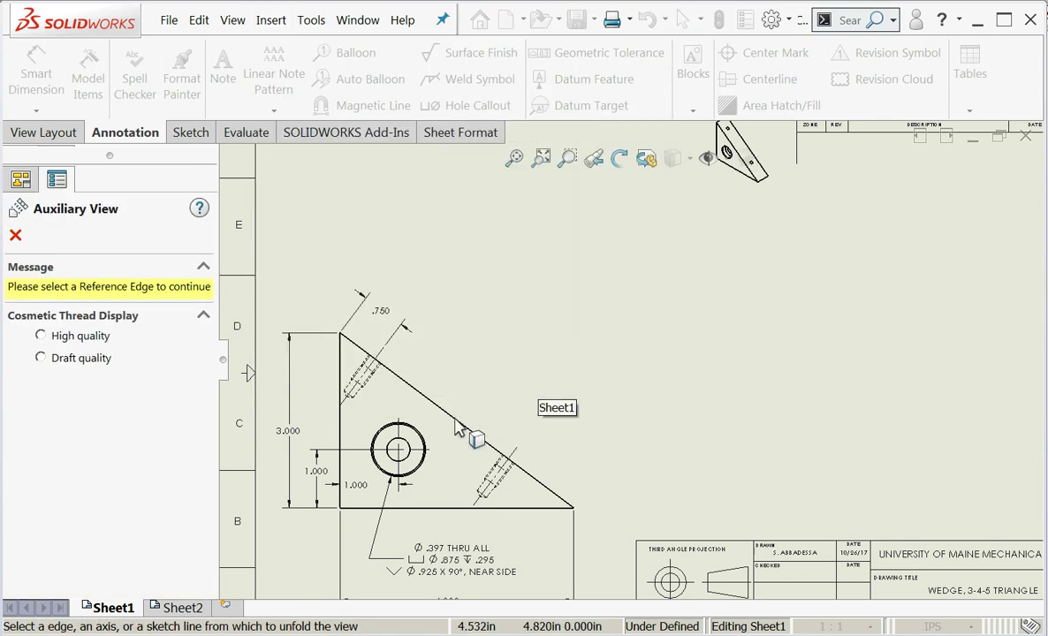
click(456, 423)
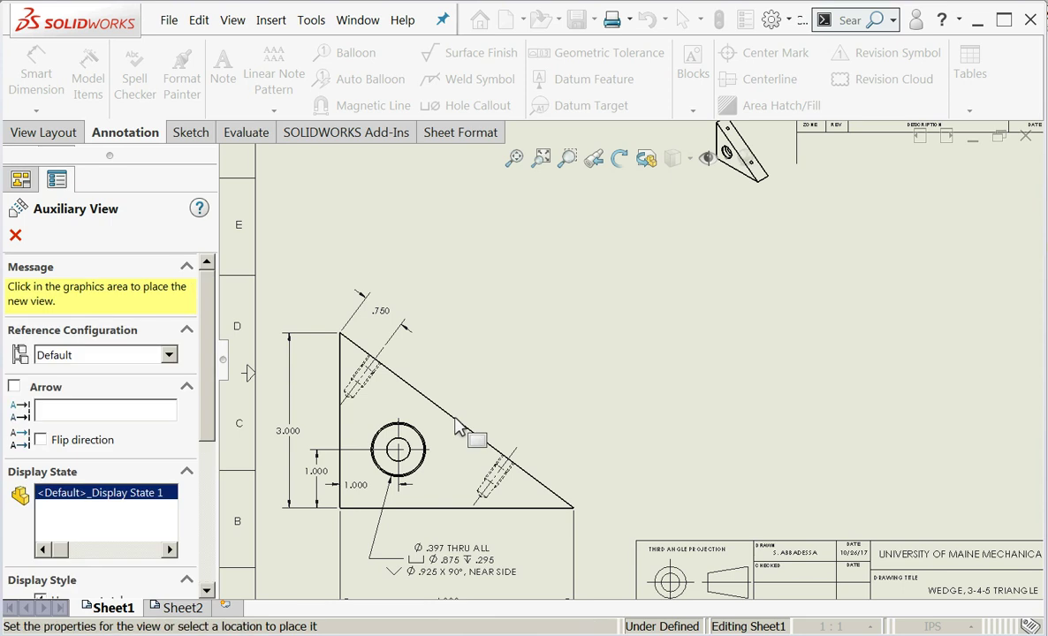
click(577, 295)
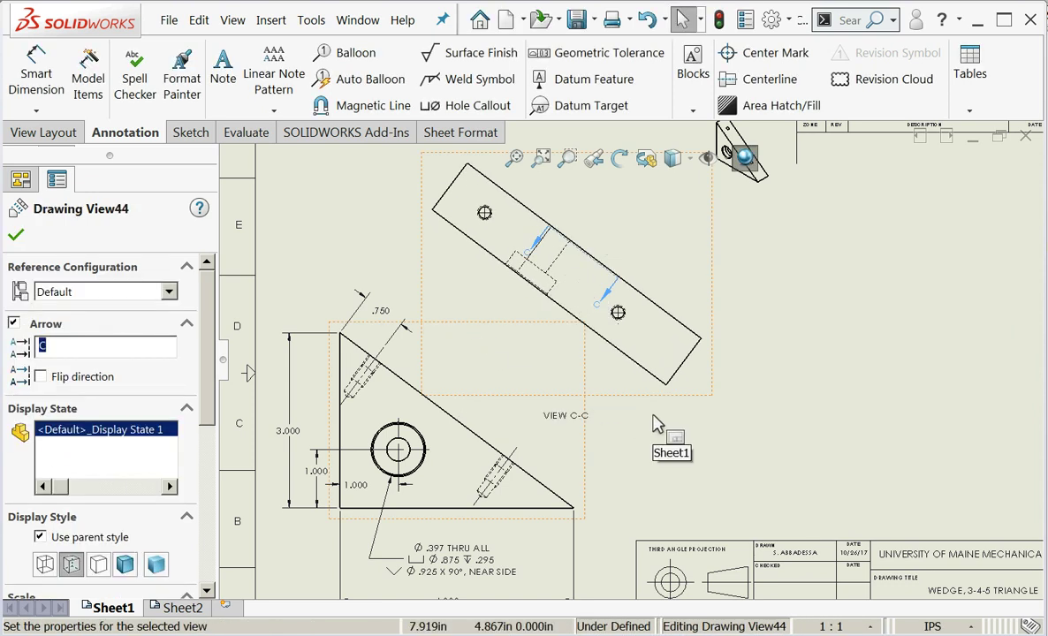
Move the auxiliary view's arrow line beside the front view's sloped edge, outside the .750 dimension, and extend it along the edge's full length.
click(541, 252)
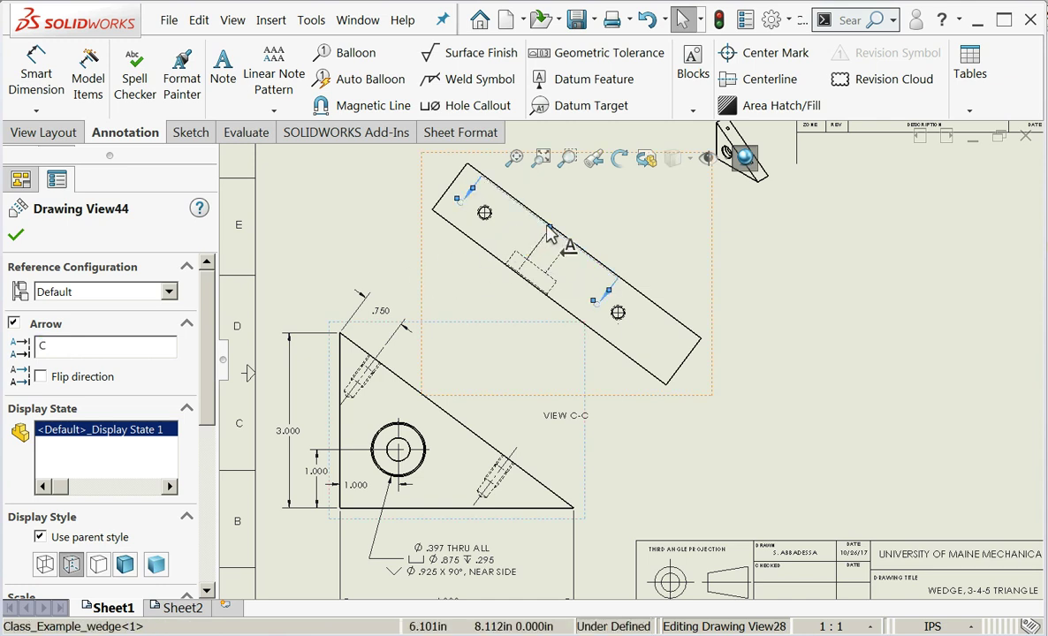
drag(550, 229, 440, 330)
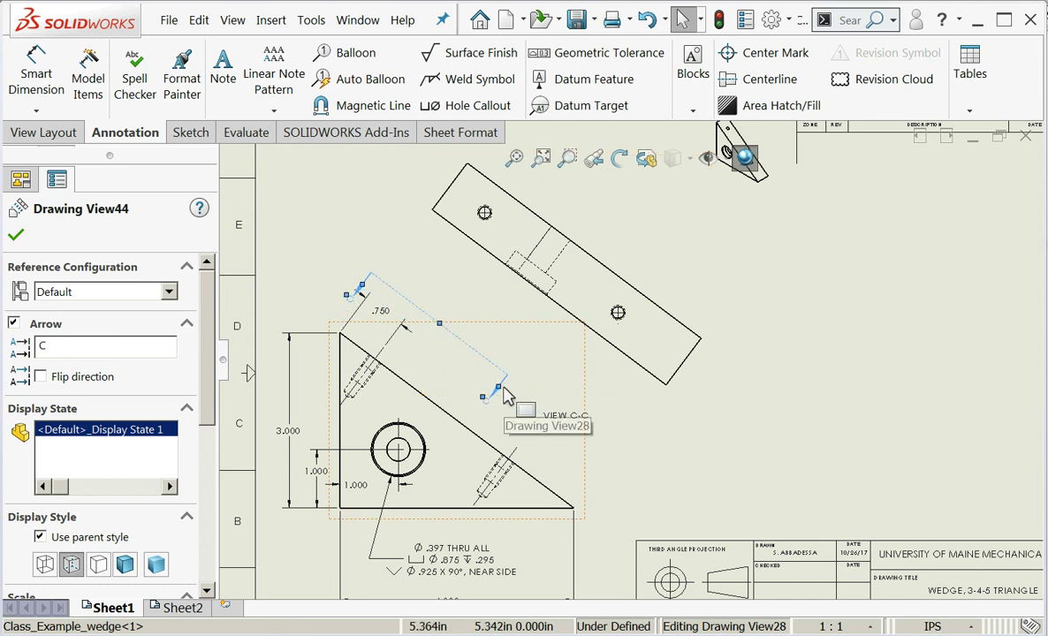
drag(500, 395, 631, 512)
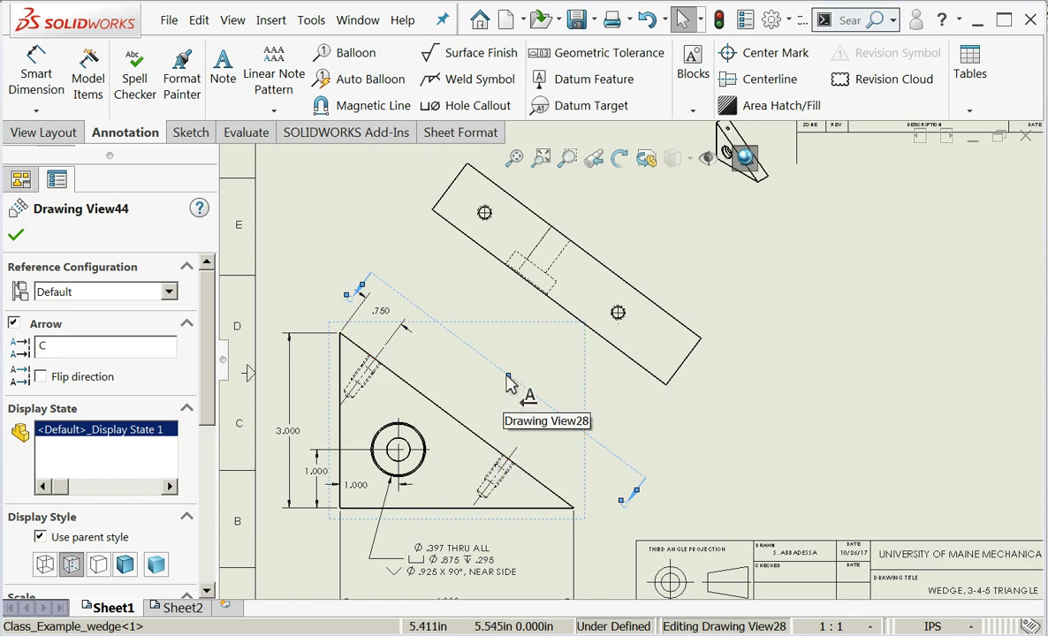
drag(471, 356, 460, 351)
click(431, 378)
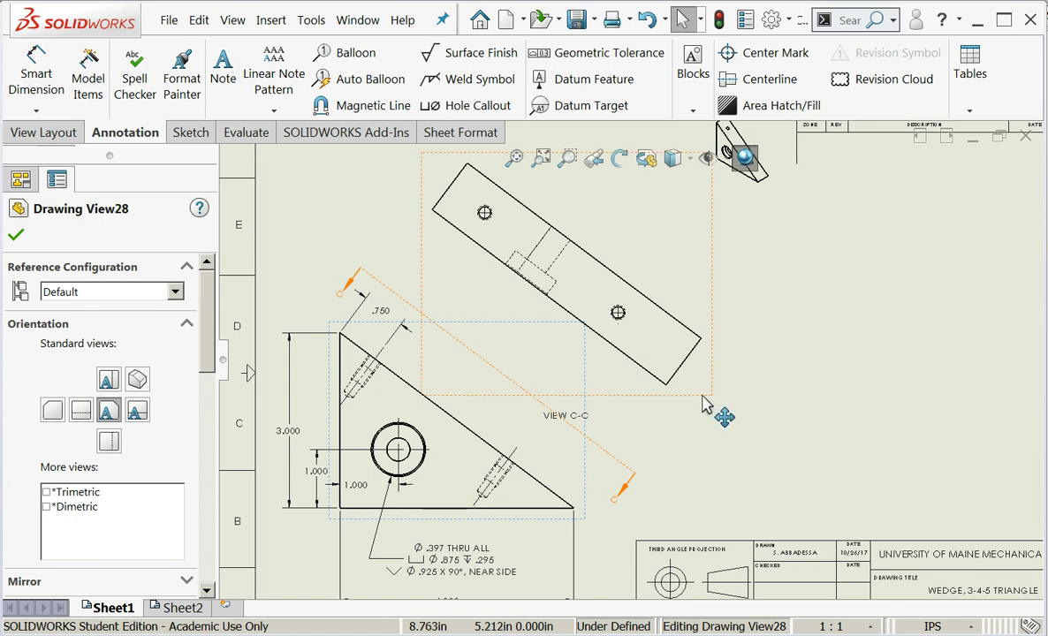
click(568, 425)
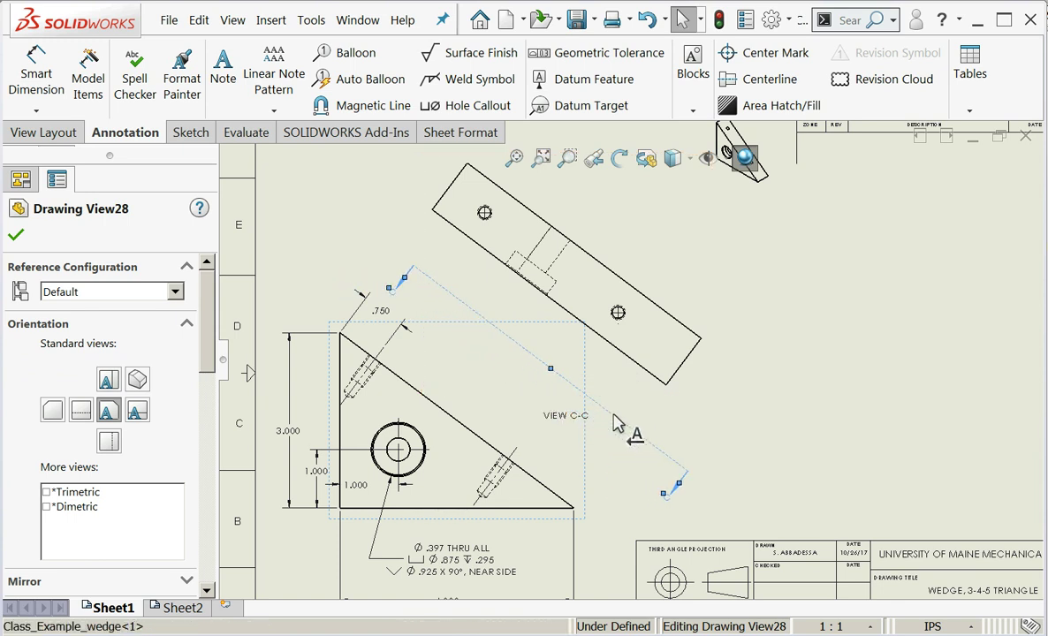
drag(562, 416, 555, 418)
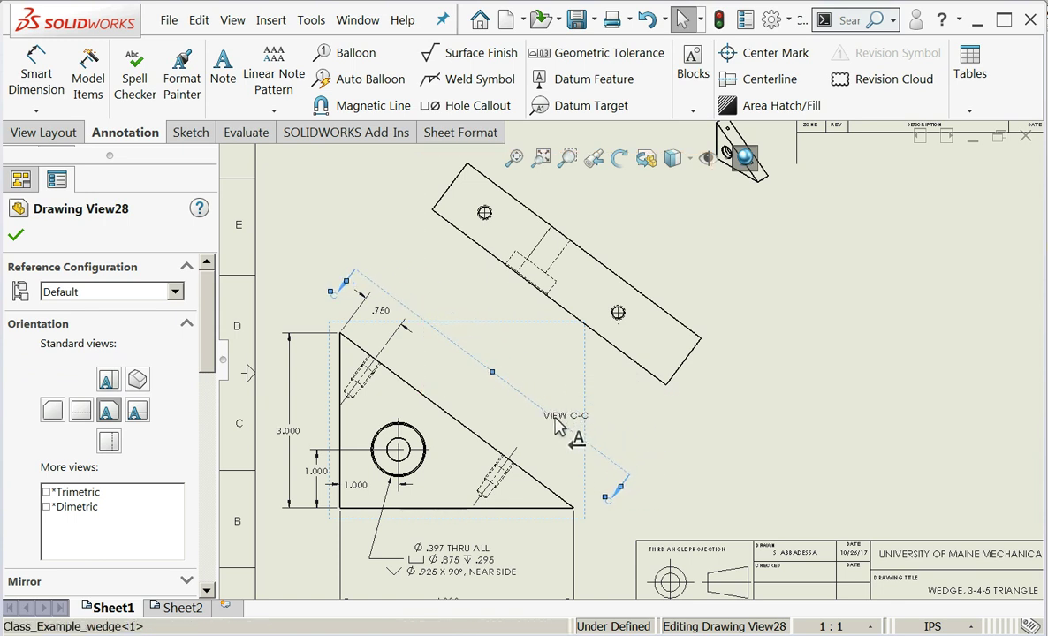
Position the VIEW C-C label below the auxiliary view's lower end and shift the view slightly closer to the front view.
click(727, 426)
drag(572, 422, 650, 428)
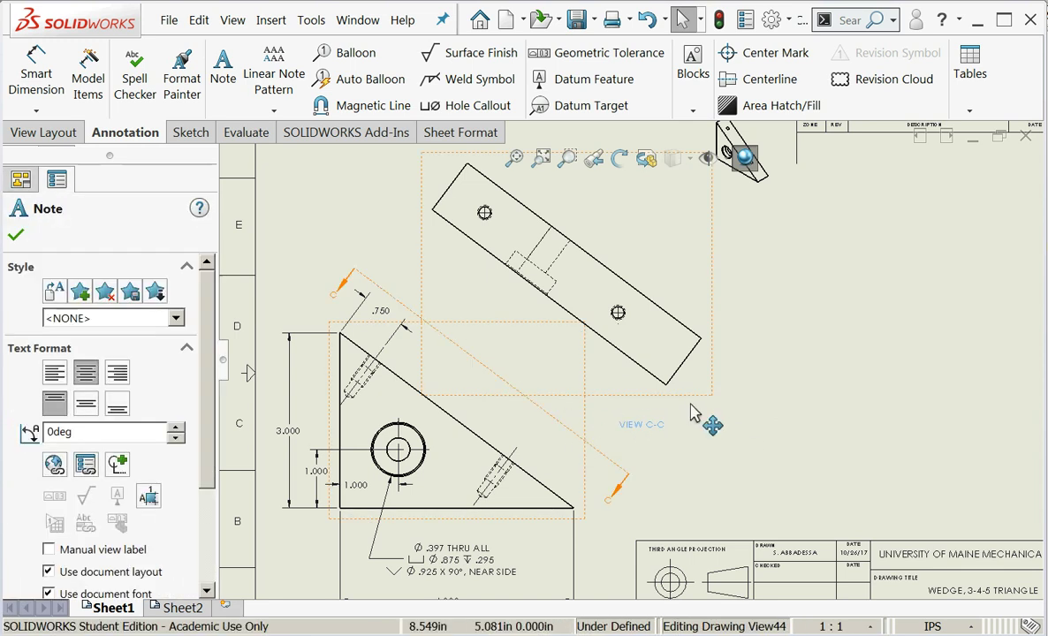
click(719, 440)
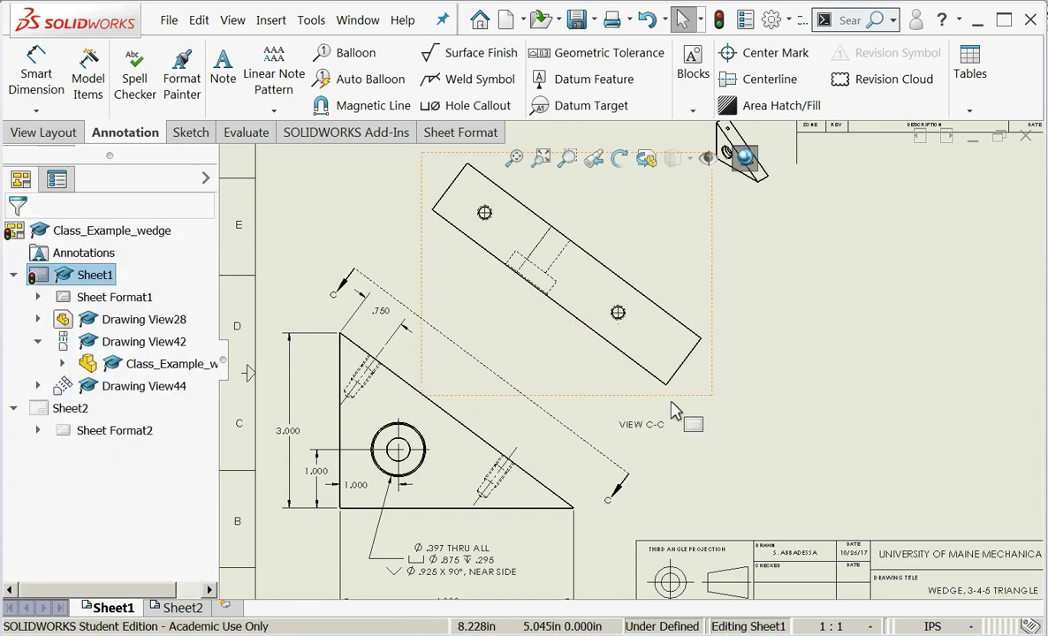
mouse_move(679, 405)
mouse_down()
mouse_move(679, 426)
mouse_move(692, 423)
mouse_move(642, 420)
mouse_up()
click(665, 455)
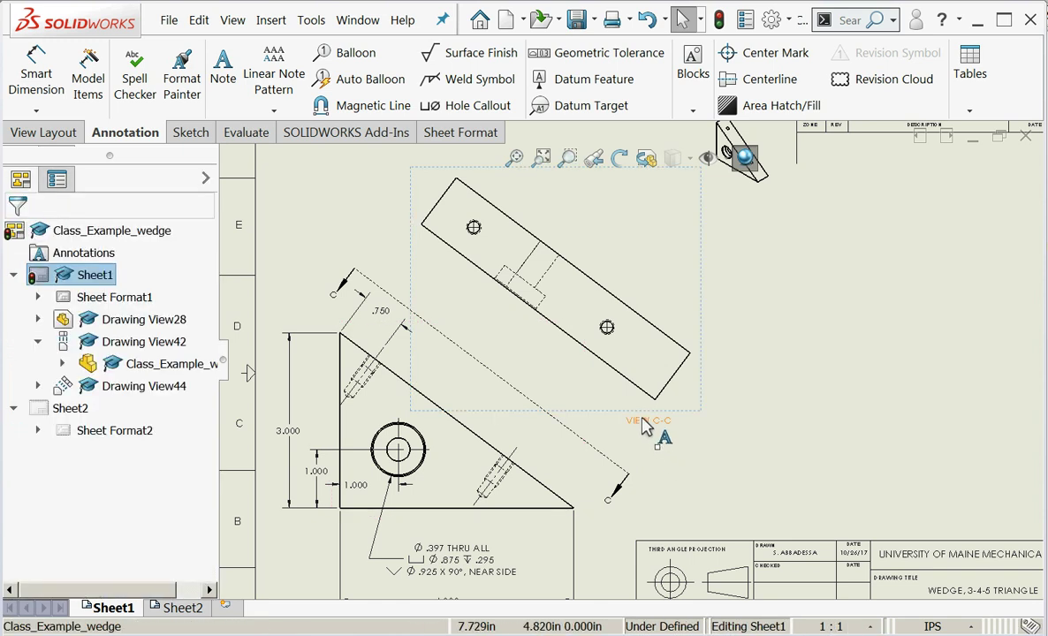
Examine the VIEW C-C label's text and note properties for the setting that controls its letter.
click(646, 423)
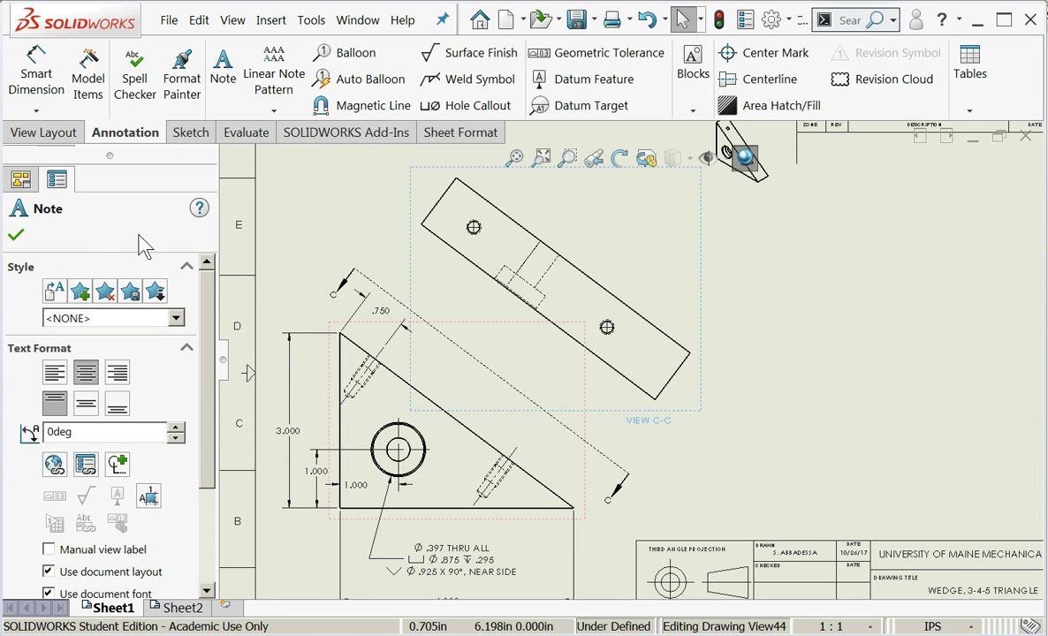
key(Escape)
click(649, 421)
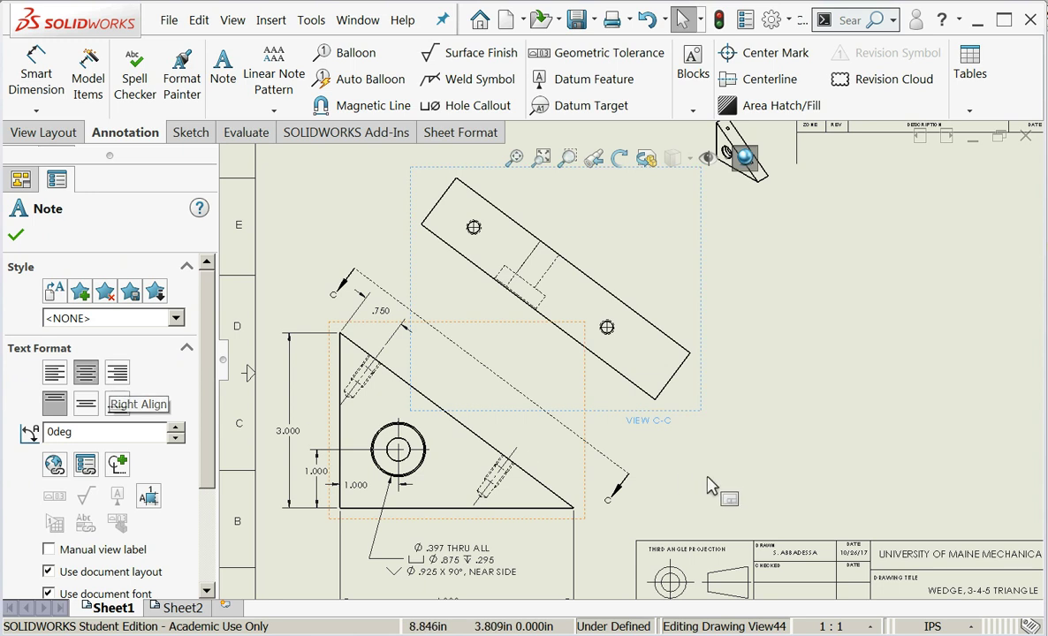
double_click(643, 431)
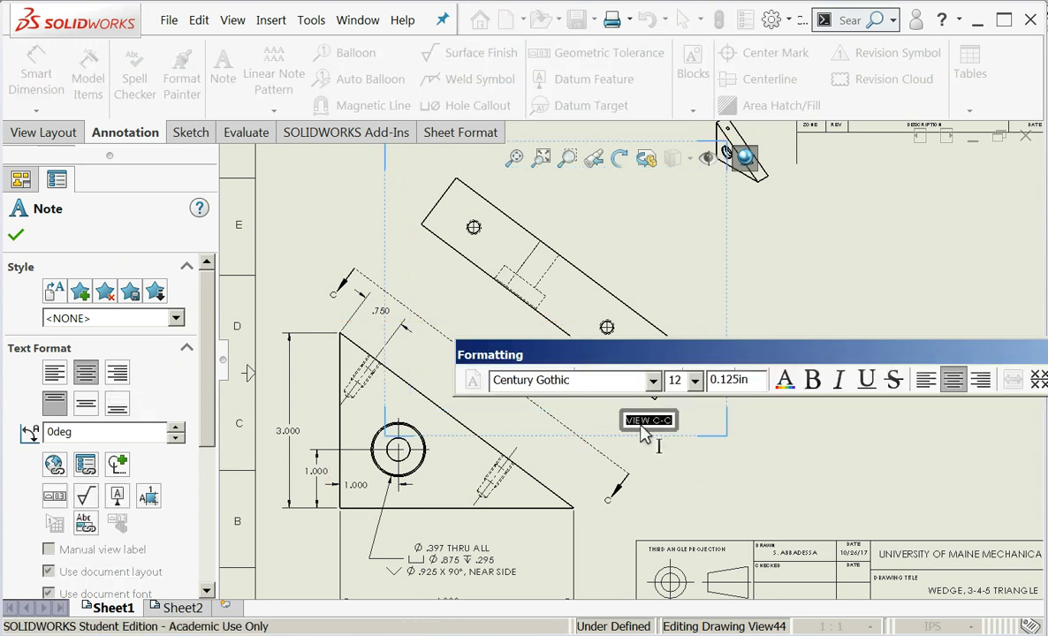
drag(209, 351, 223, 485)
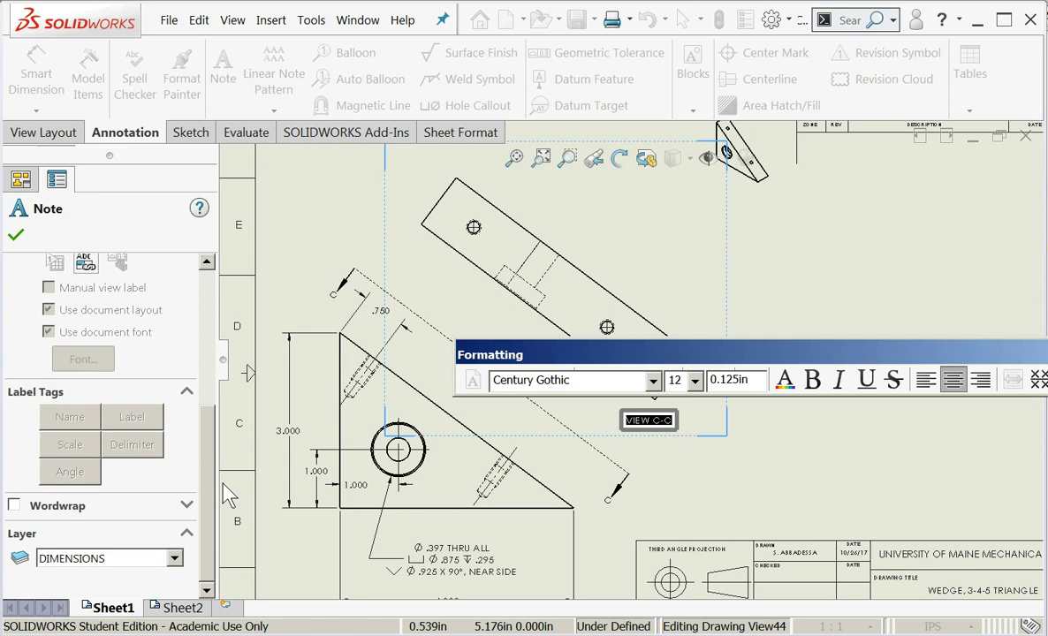
click(453, 484)
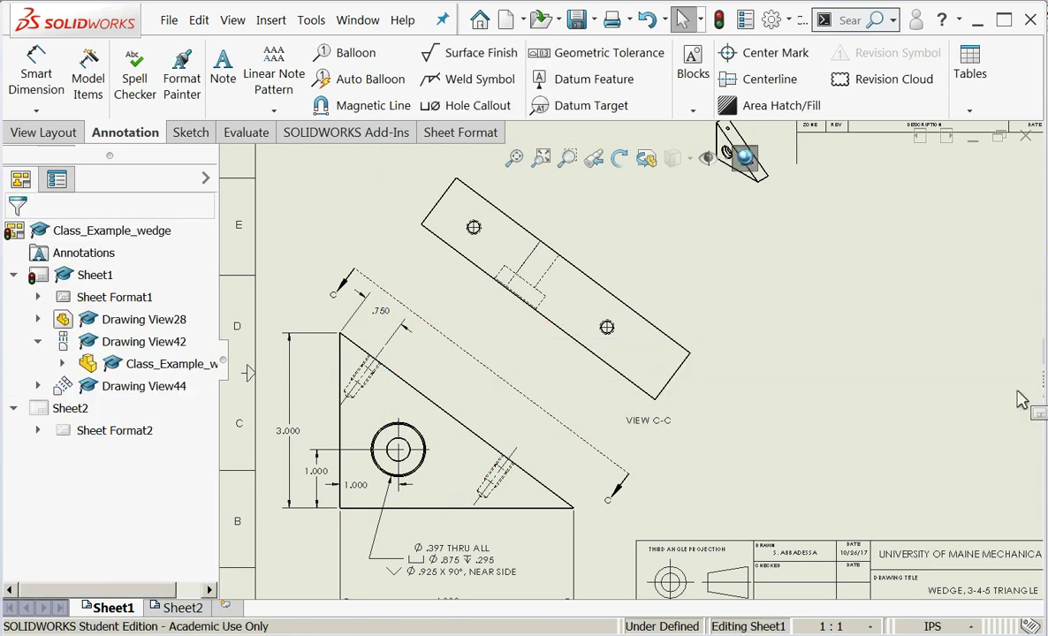
click(654, 421)
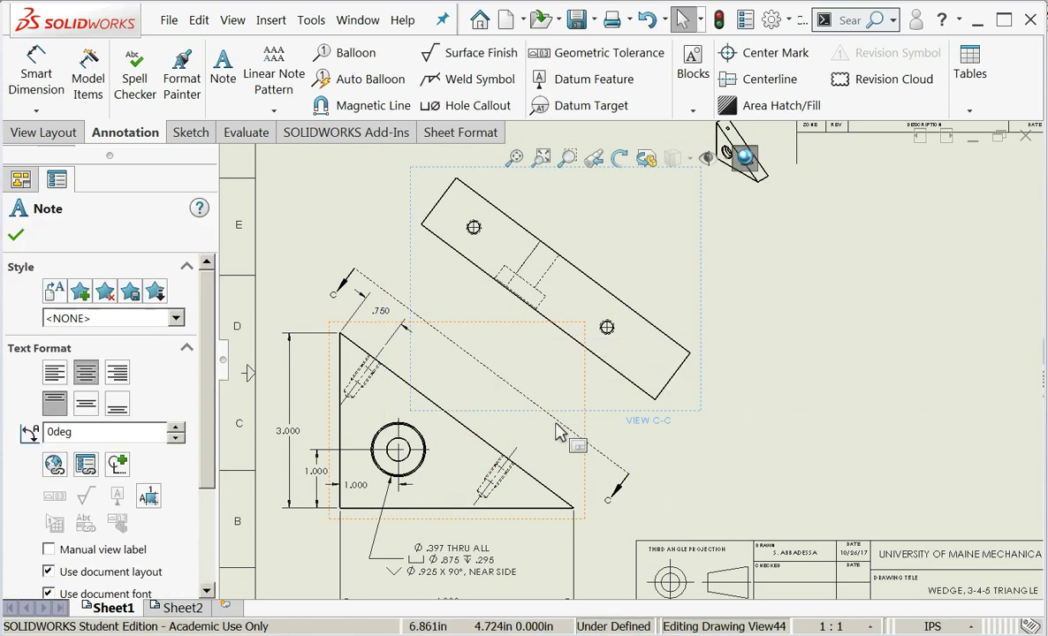
drag(213, 377, 212, 477)
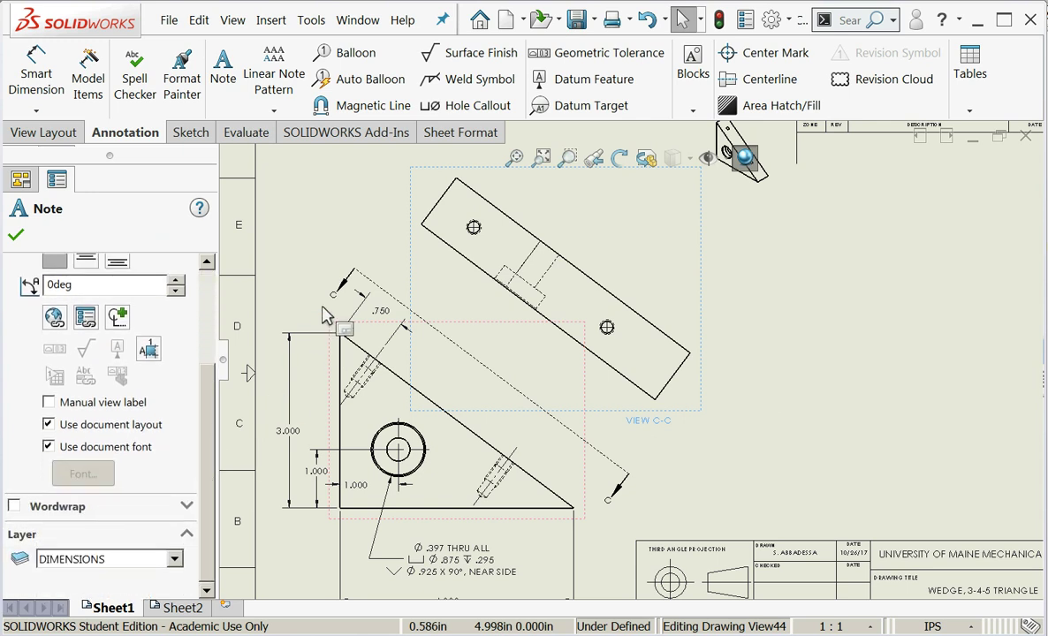
Set the auxiliary view's arrow letter to A from its view arrow properties.
click(346, 283)
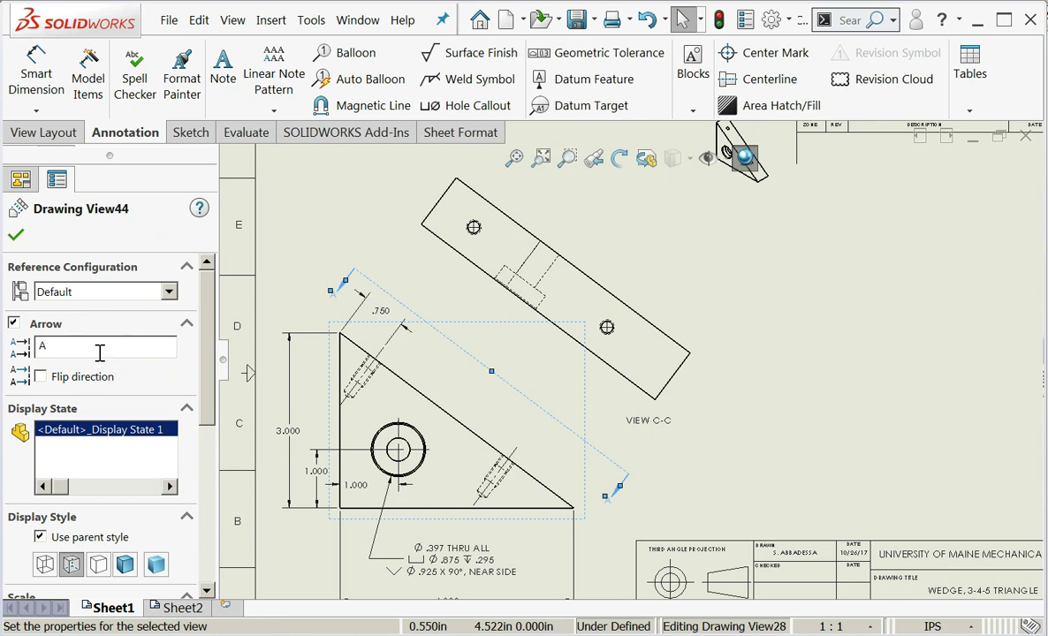
click(15, 235)
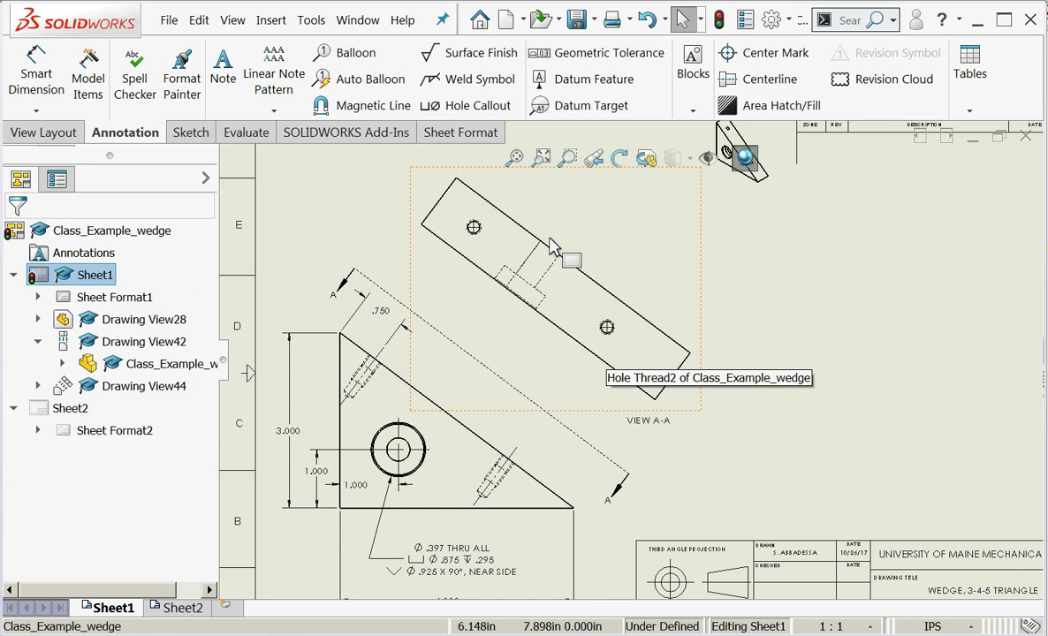
Dimension the upper threaded hole's center in the auxiliary view from the upper short end edge and from the upper long edge.
scroll(548, 252, down, 1)
scroll(545, 254, down, 7)
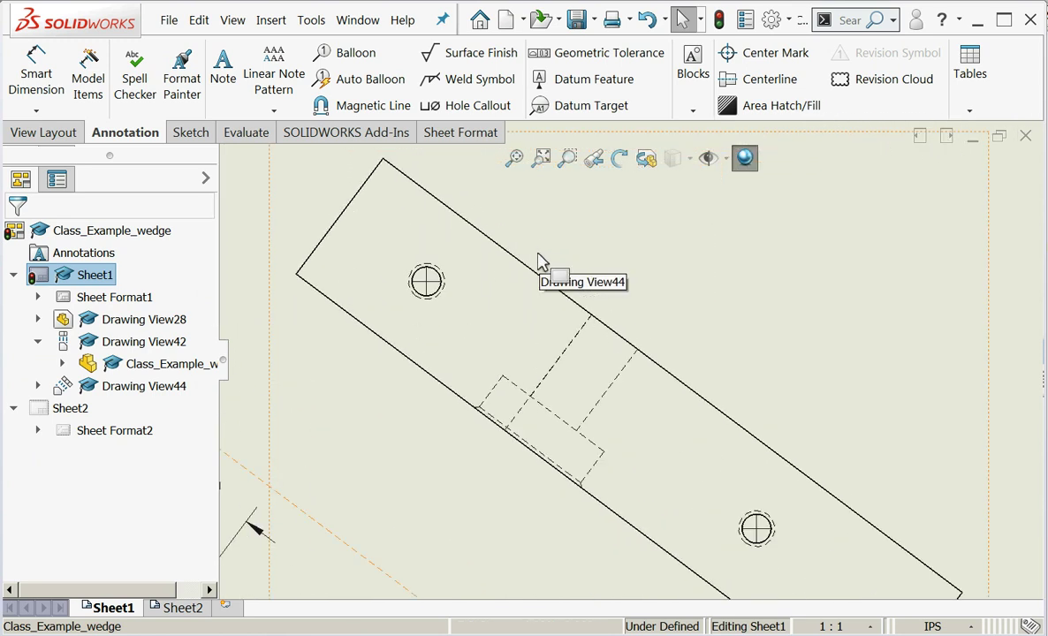
click(46, 82)
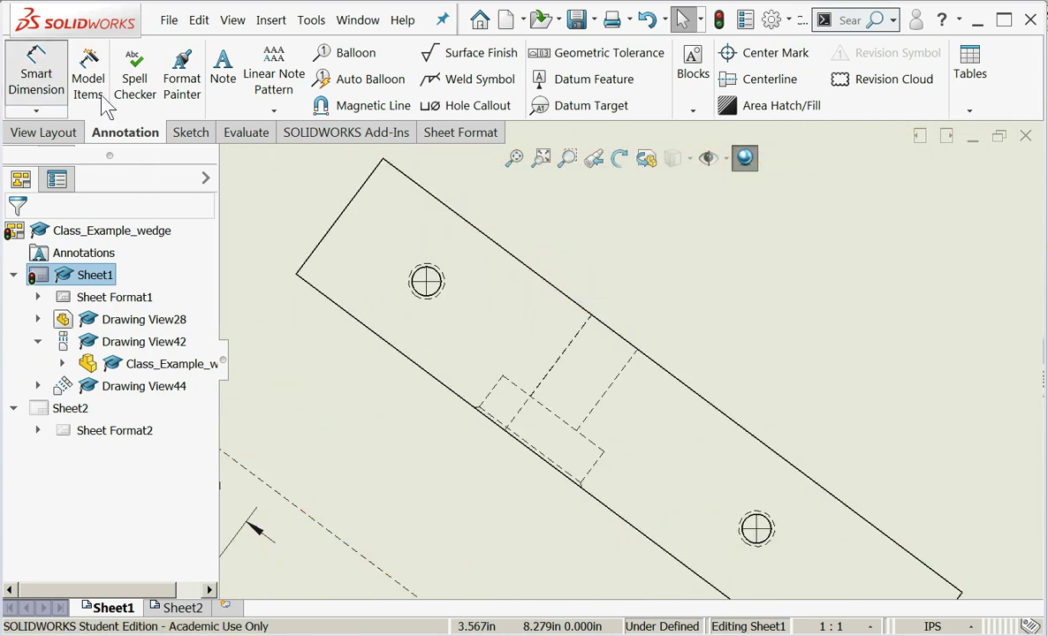
click(435, 280)
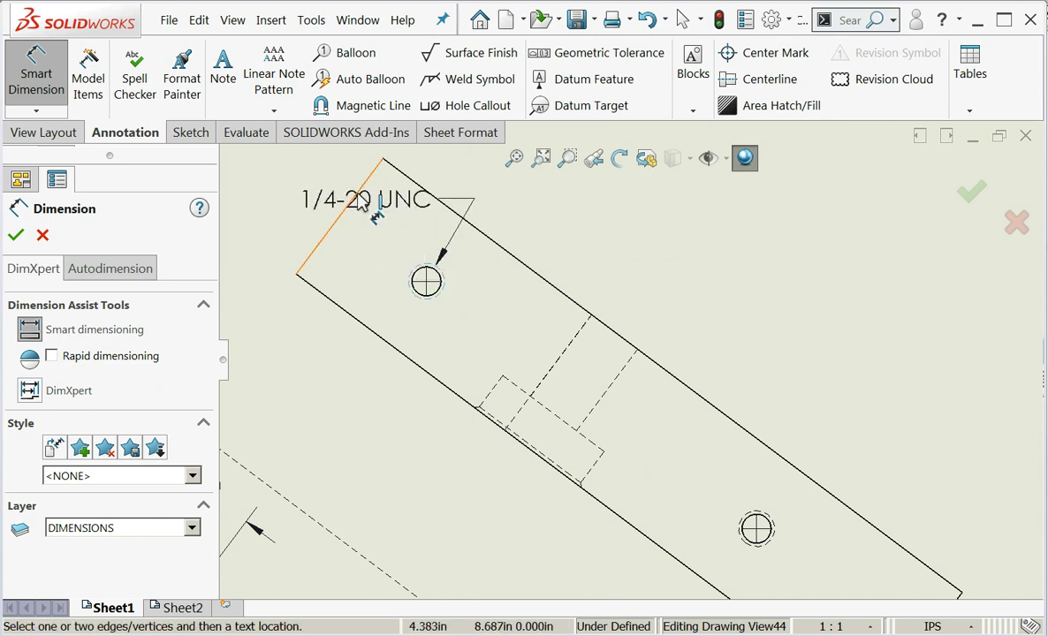
click(345, 210)
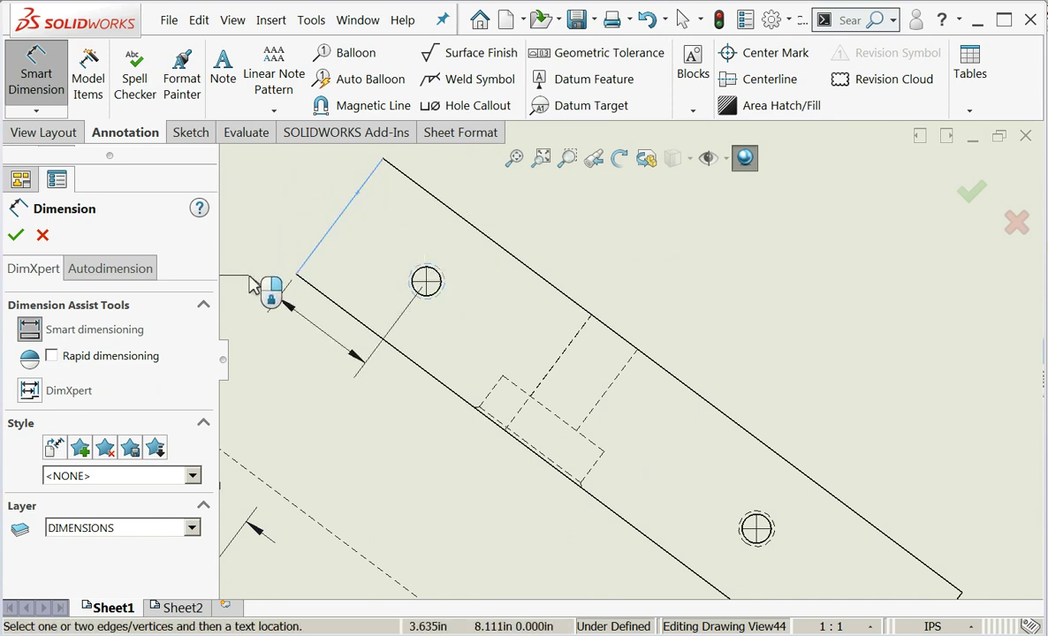
click(281, 278)
click(451, 213)
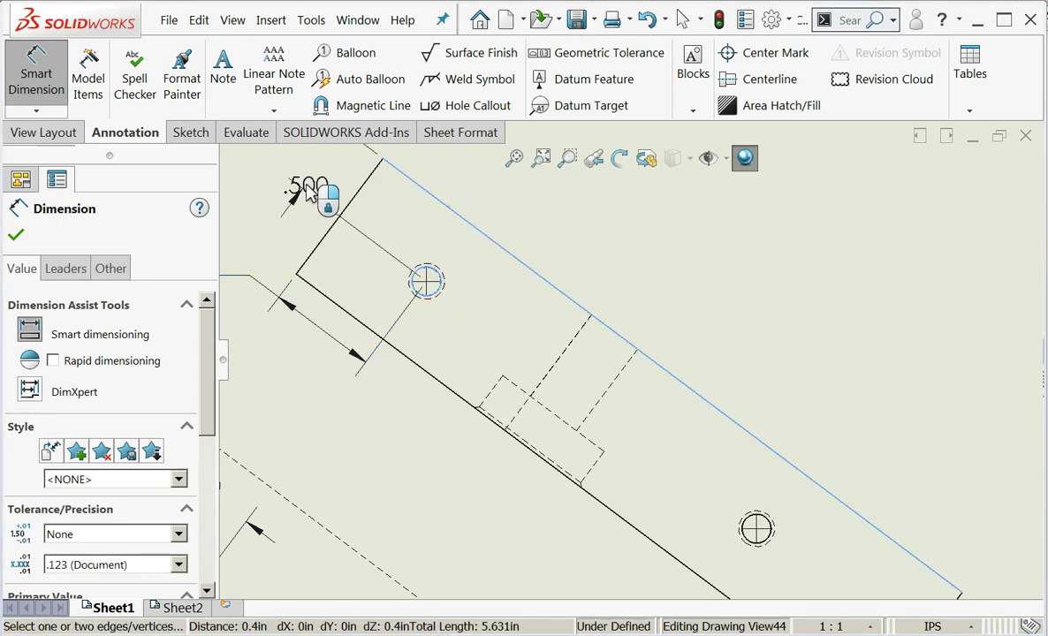
click(341, 164)
scroll(451, 278, up, 3)
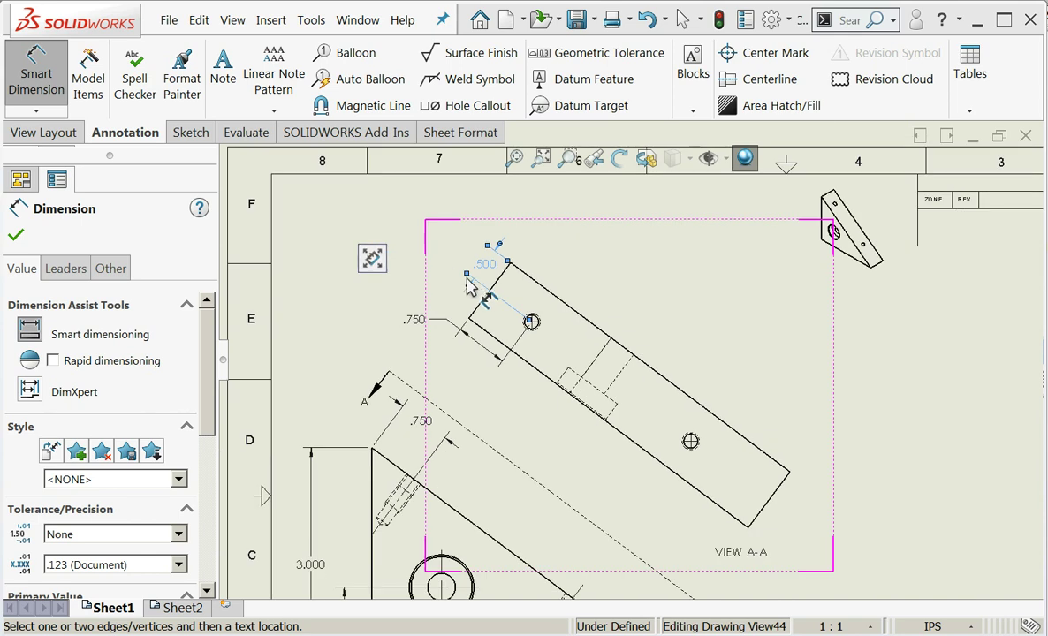
key(Escape)
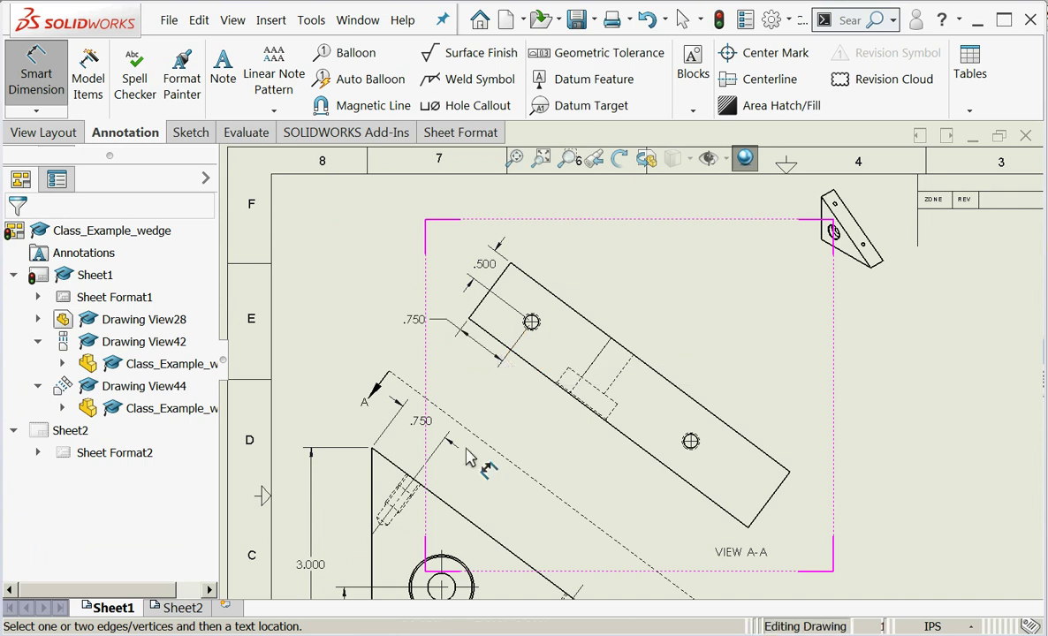
Delete the hole-location dimension along the front view's sloped edge.
click(420, 428)
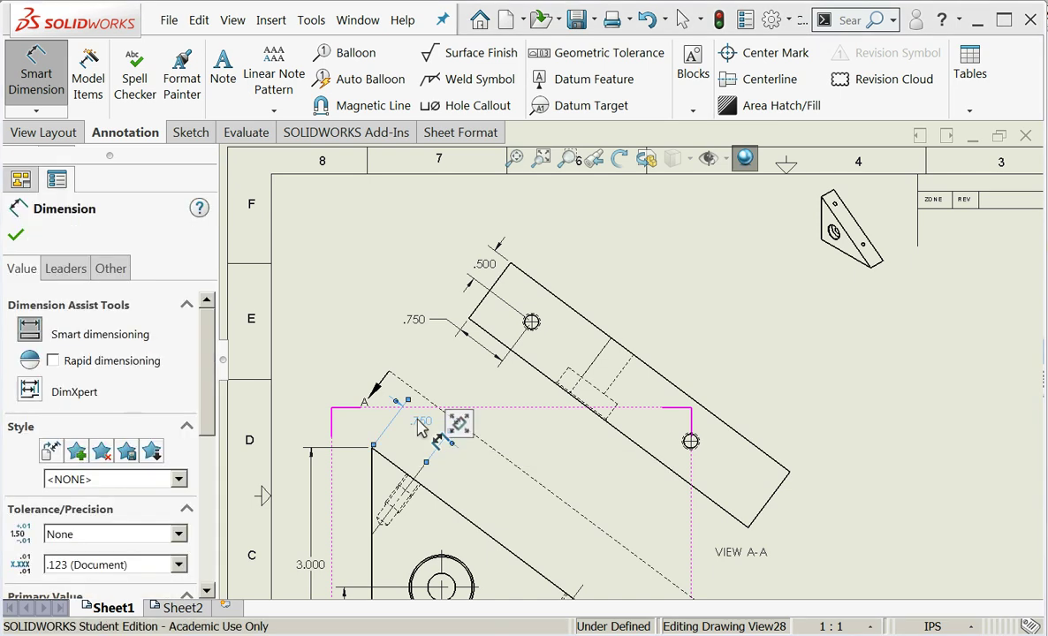
key(Delete)
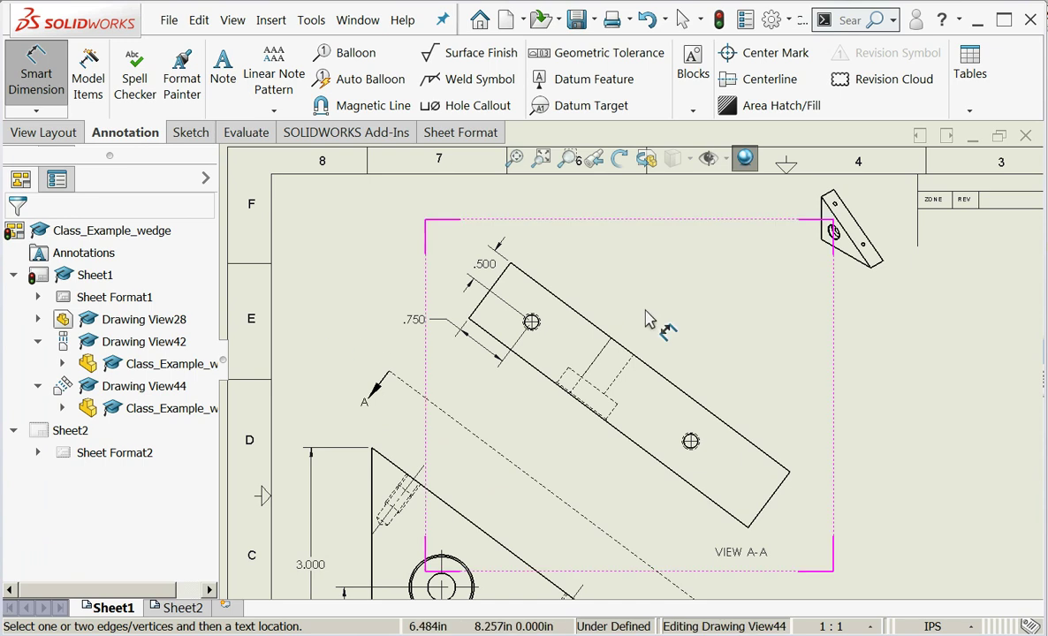
Sketch a centerline connecting the centers of the two threaded holes in the auxiliary view.
scroll(736, 417, down, 2)
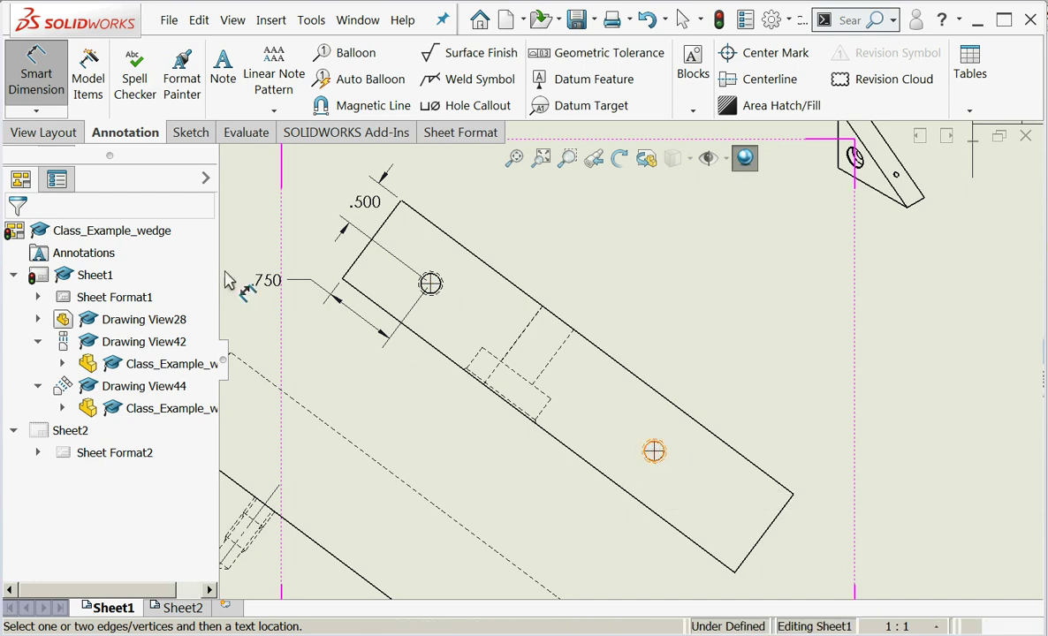
click(189, 133)
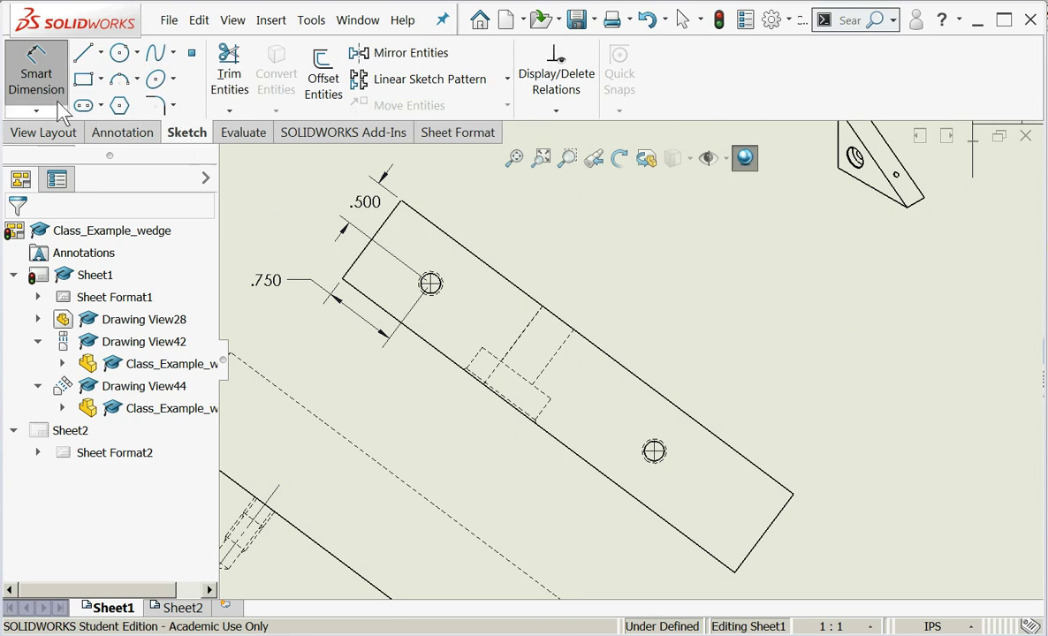
click(100, 53)
click(129, 104)
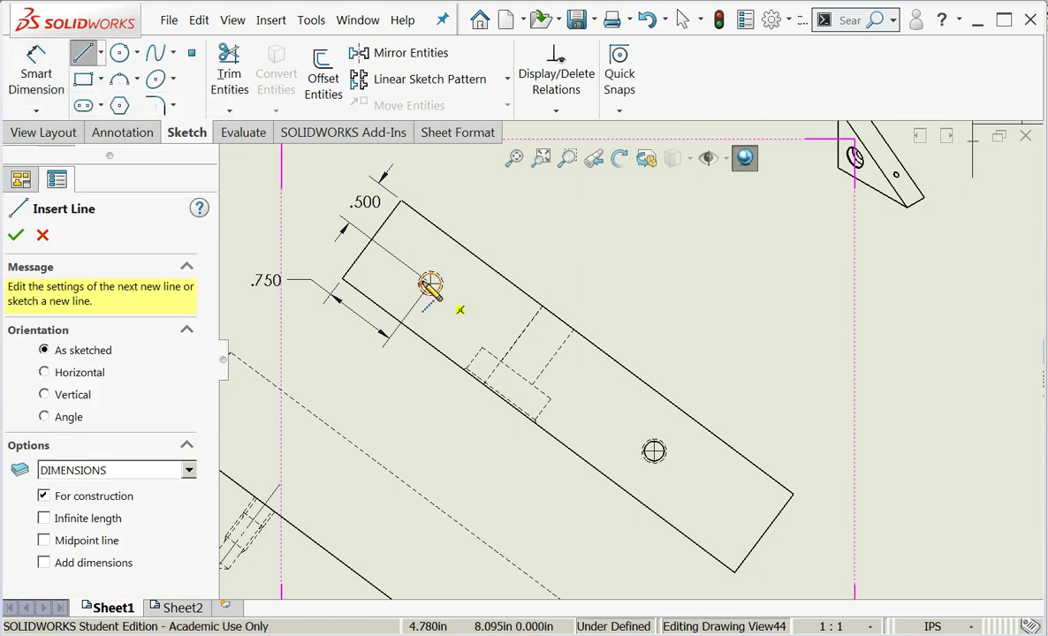
click(431, 283)
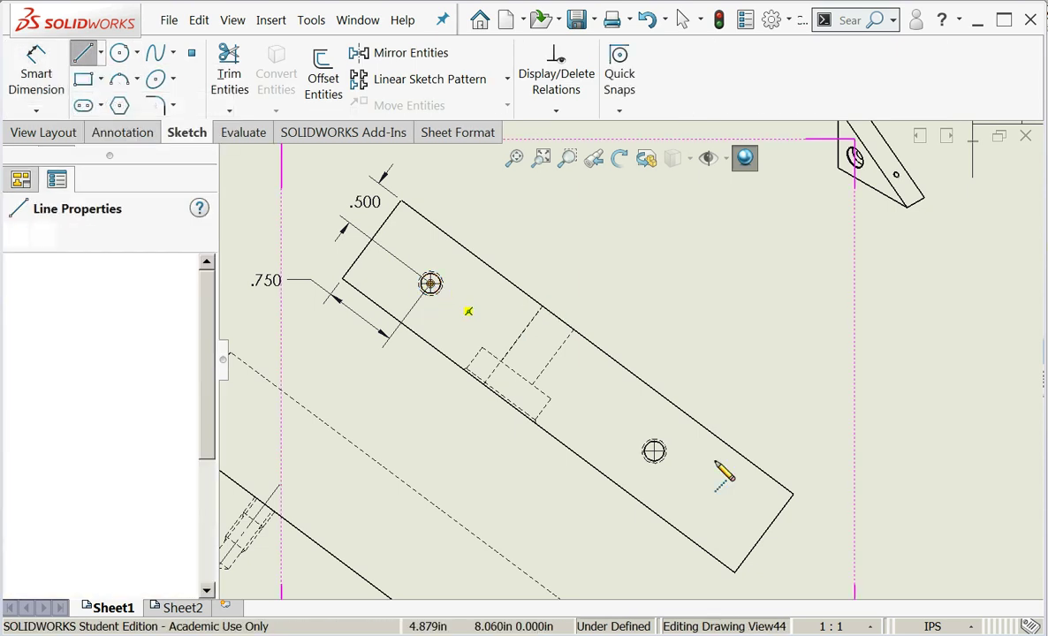
click(655, 452)
key(Escape)
key(Escape)
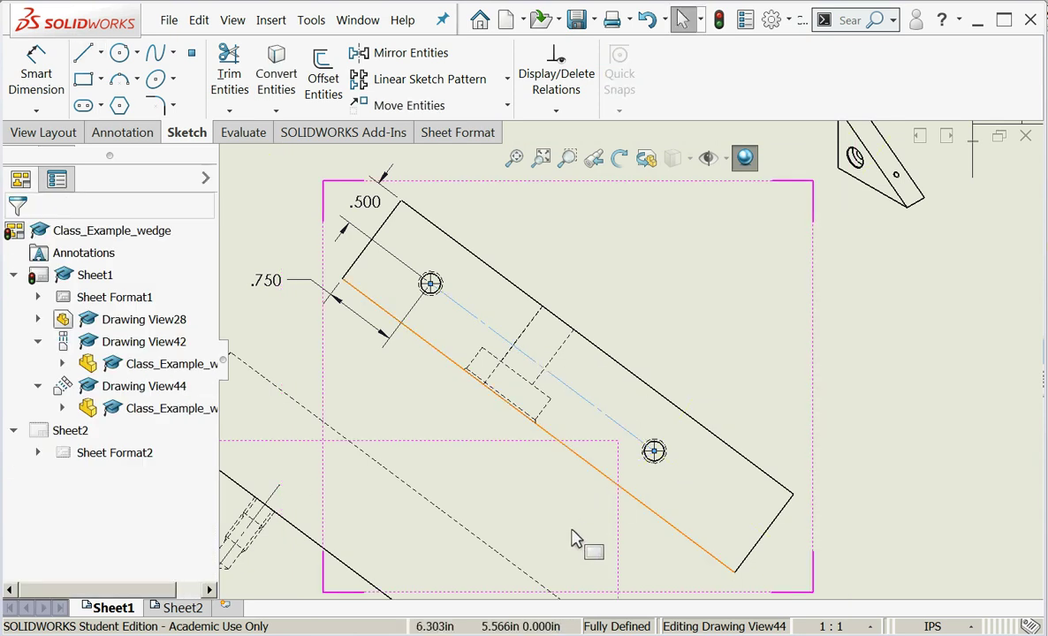
Dimension the lower threaded hole from the auxiliary view's upper short end edge, placing the dimension outside the existing hole-location dimension.
double_click(672, 577)
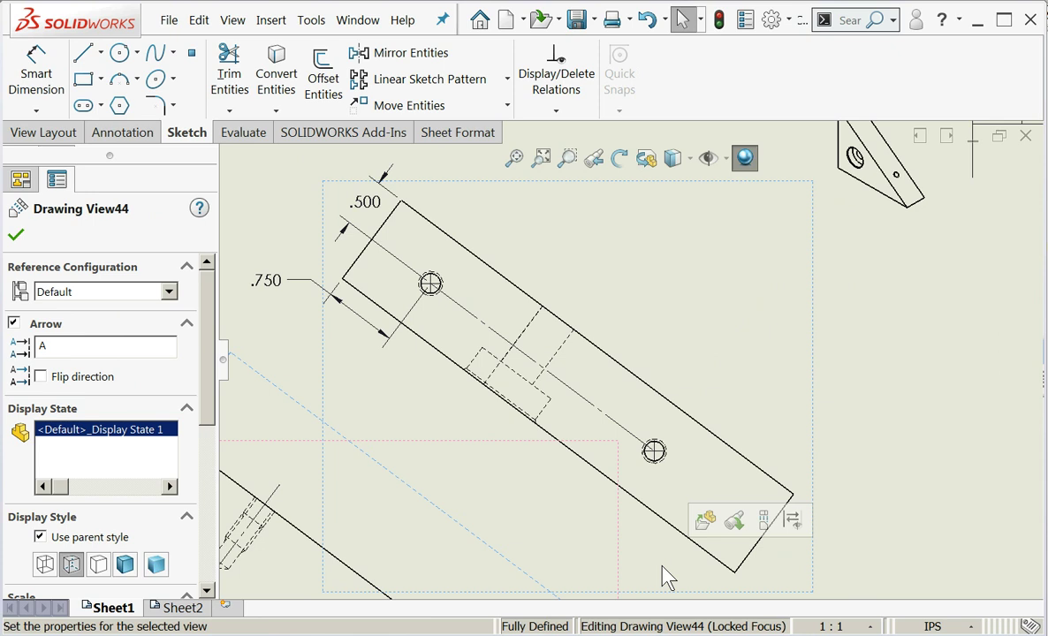
click(31, 78)
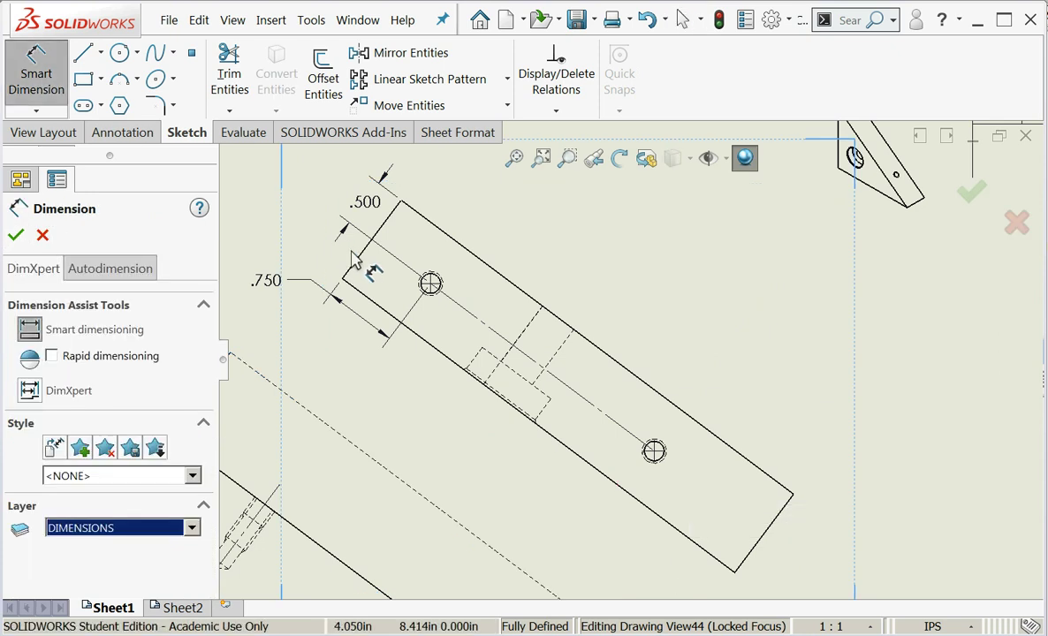
click(368, 259)
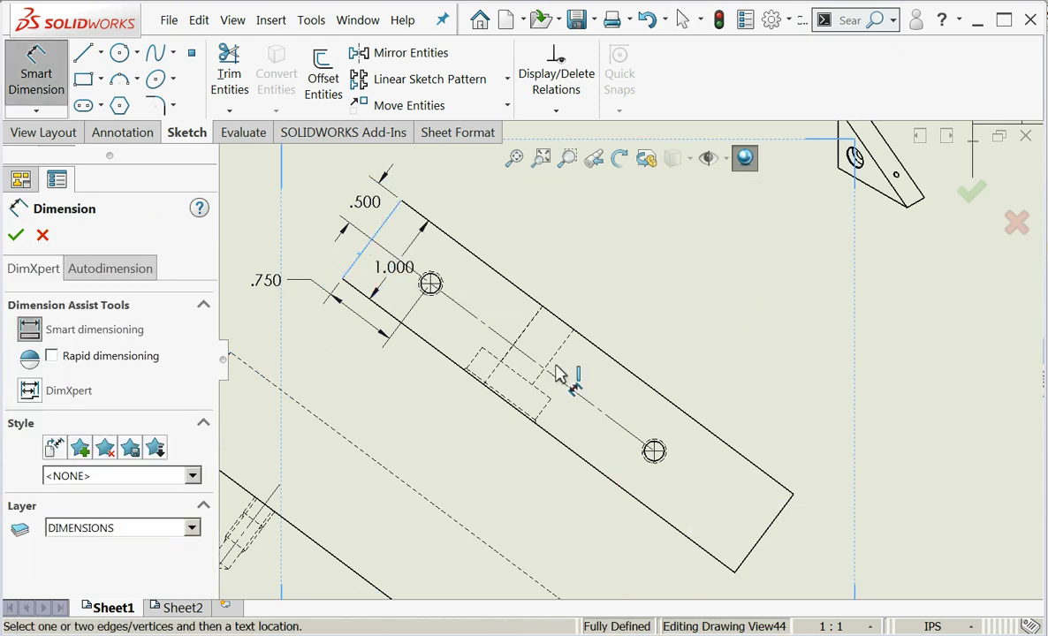
click(653, 453)
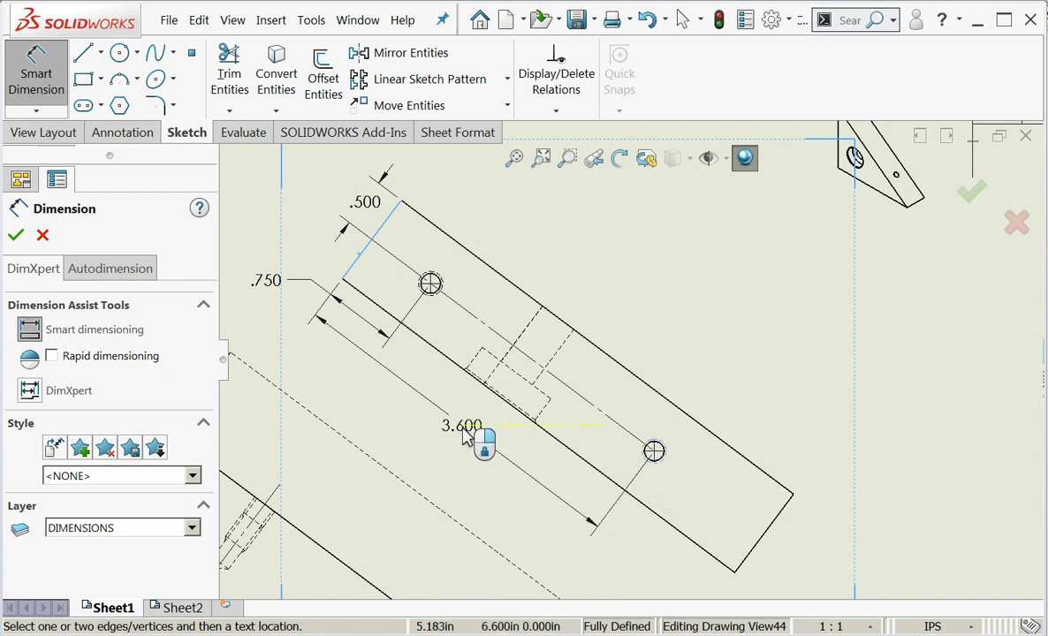
click(461, 442)
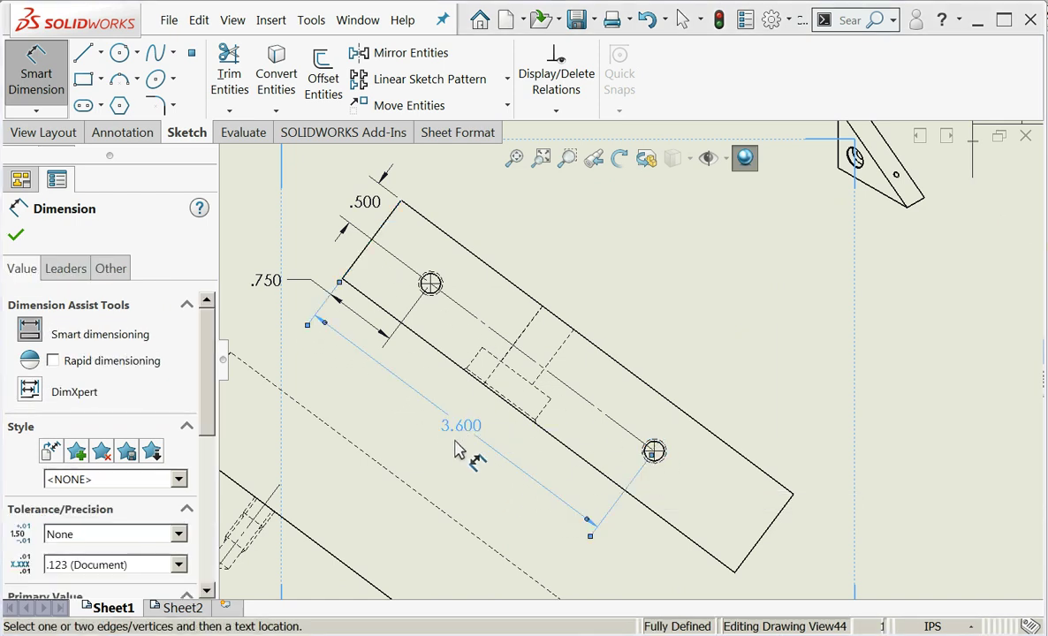
key(Escape)
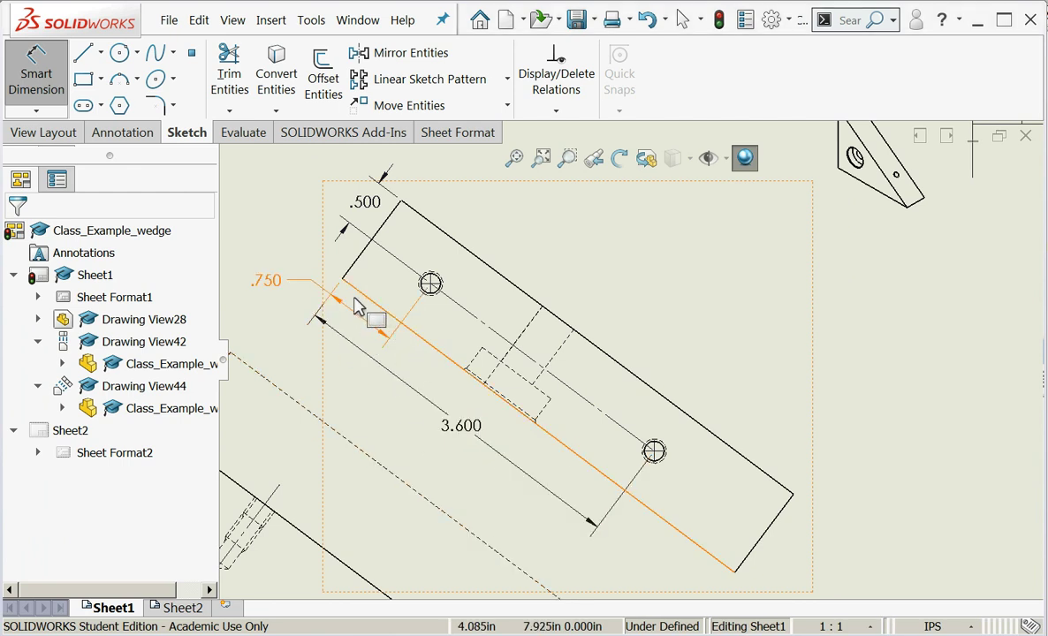
key(Escape)
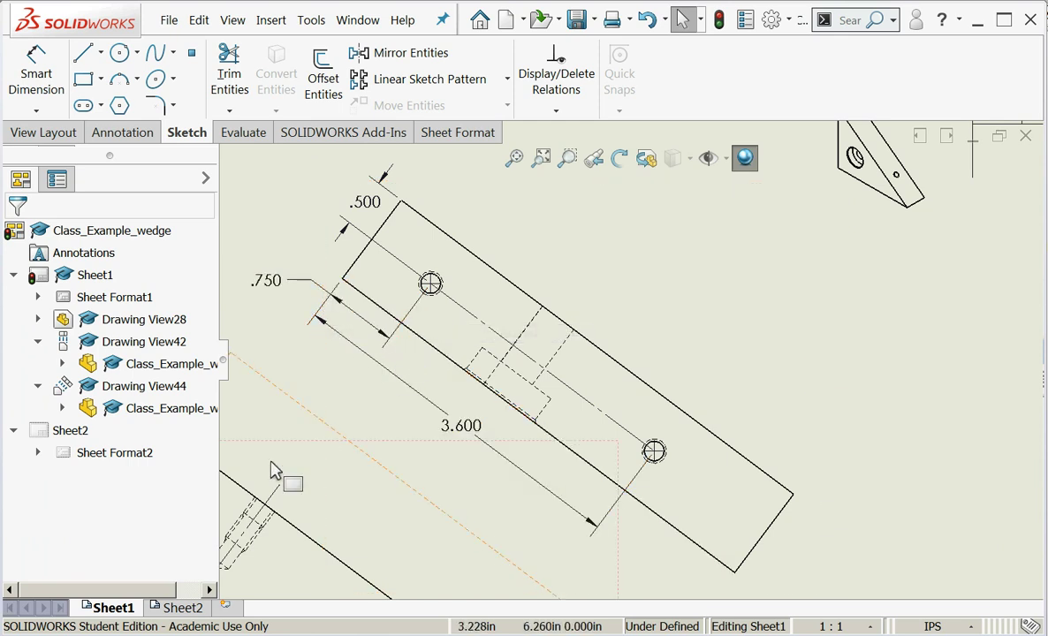
Dimension the length of the auxiliary view's lower short end edge, placing the dimension just beyond that end.
scroll(461, 468, up, 1)
scroll(461, 475, up, 1)
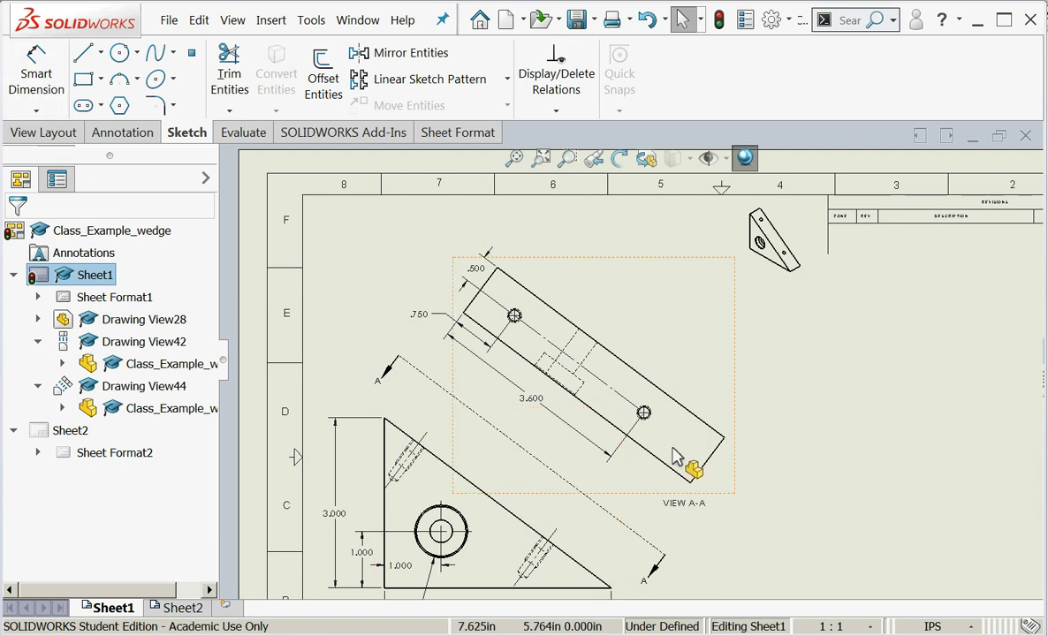
click(718, 472)
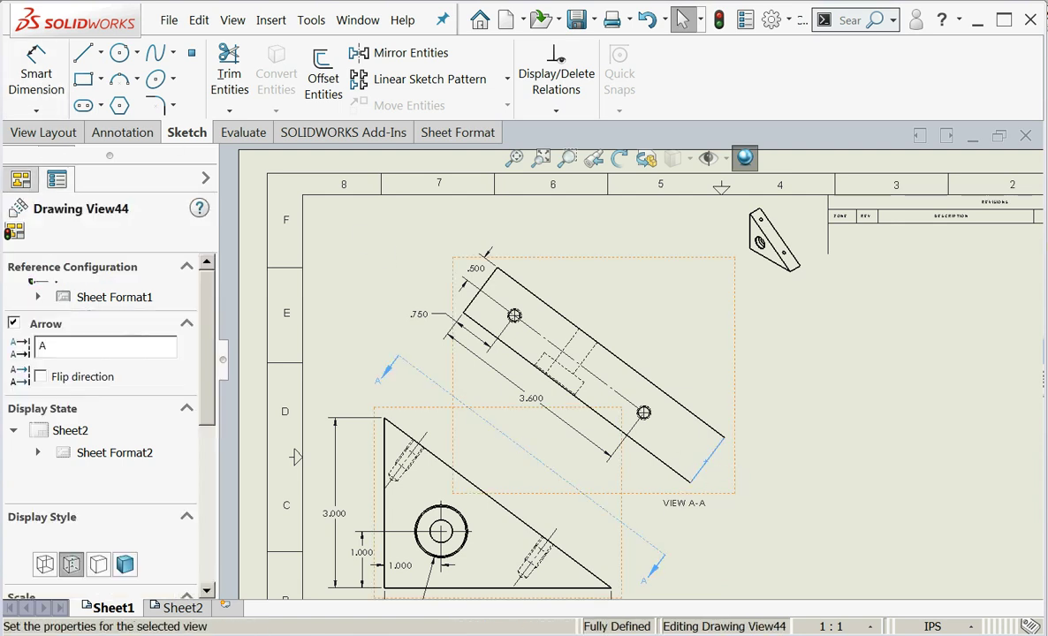
click(768, 461)
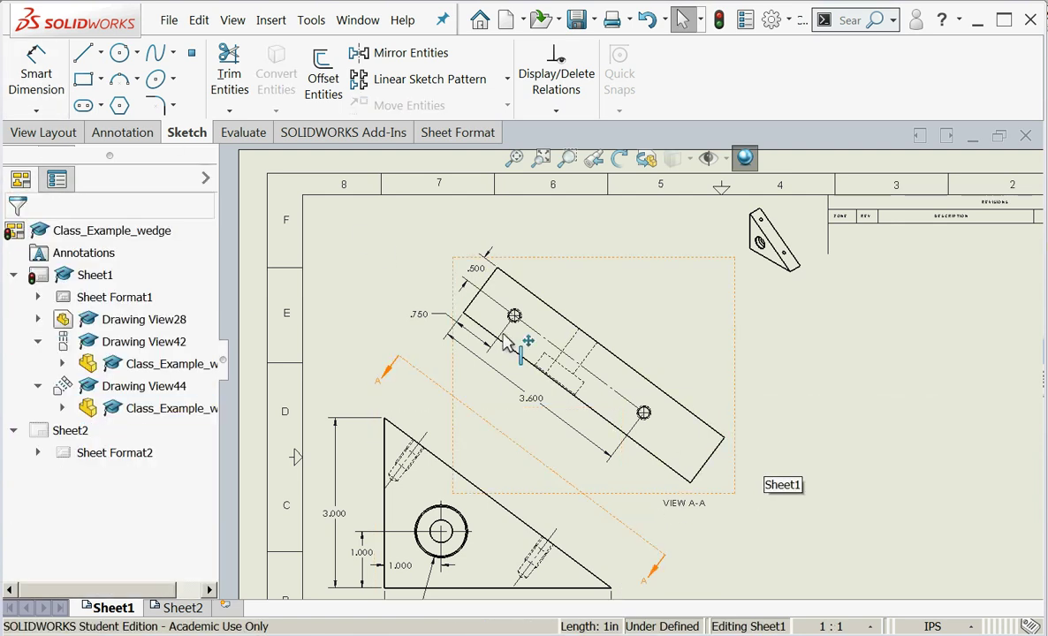
click(21, 92)
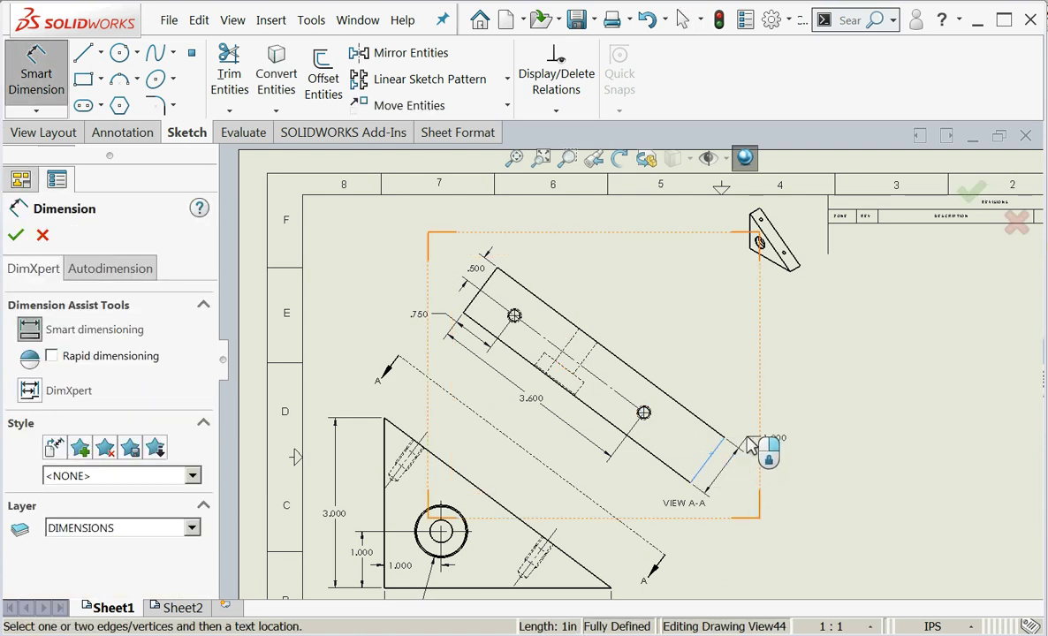
click(715, 463)
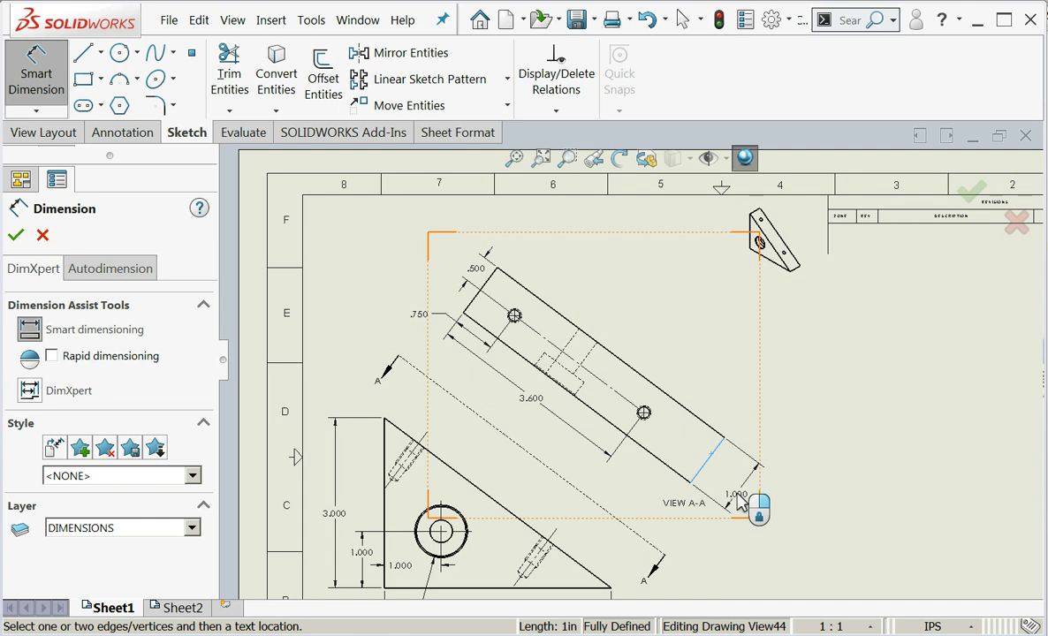
click(742, 488)
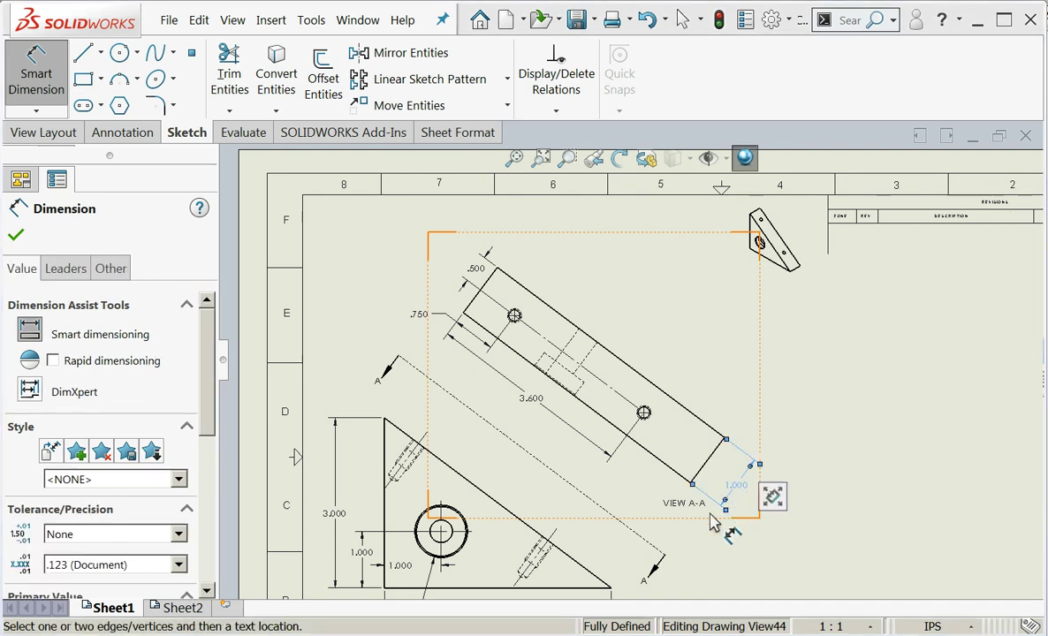
key(Escape)
key(Escape)
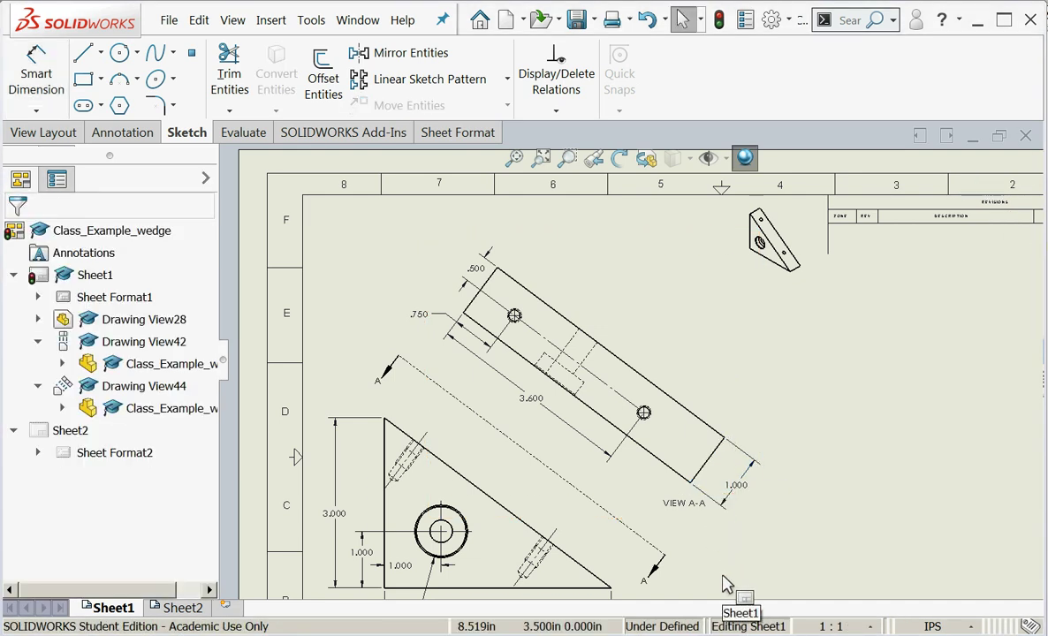
Add a hole callout to the lower threaded hole in the auxiliary view, placing its text above the view.
scroll(723, 579, up, 3)
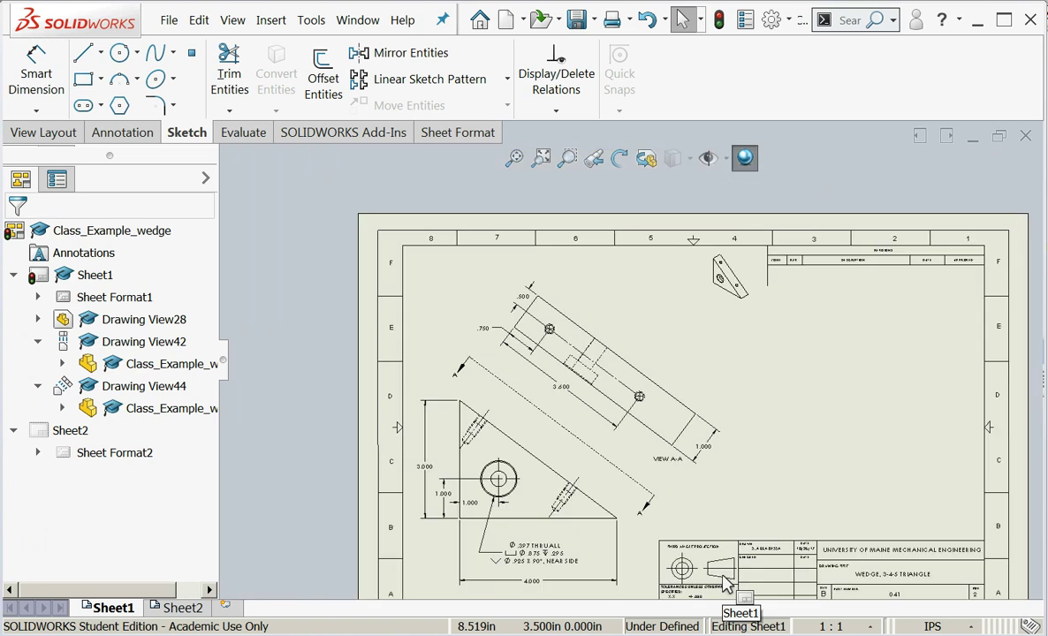
scroll(762, 512, down, 2)
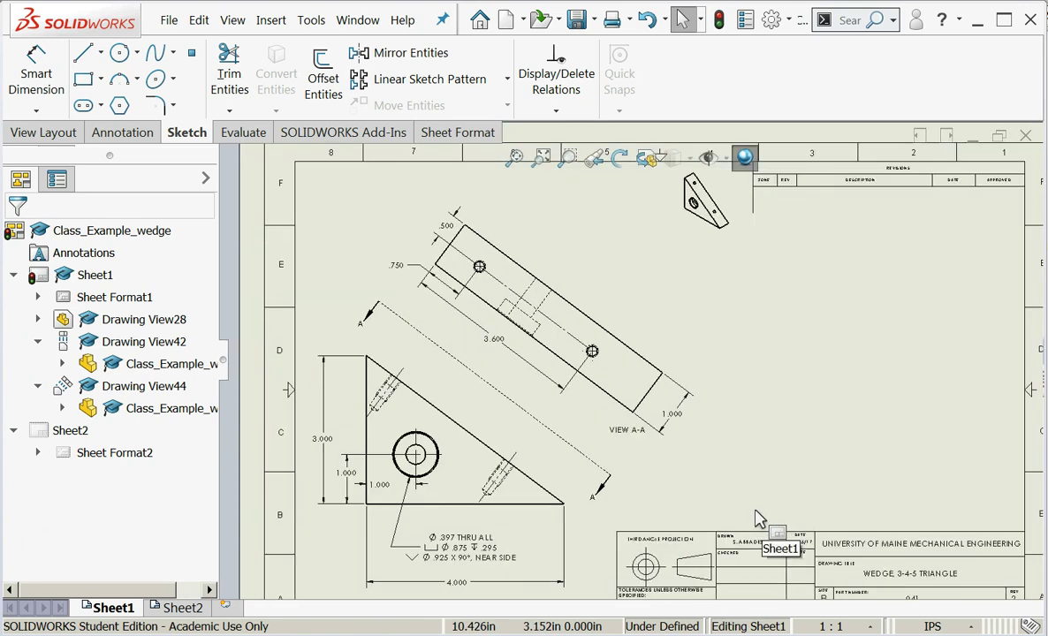
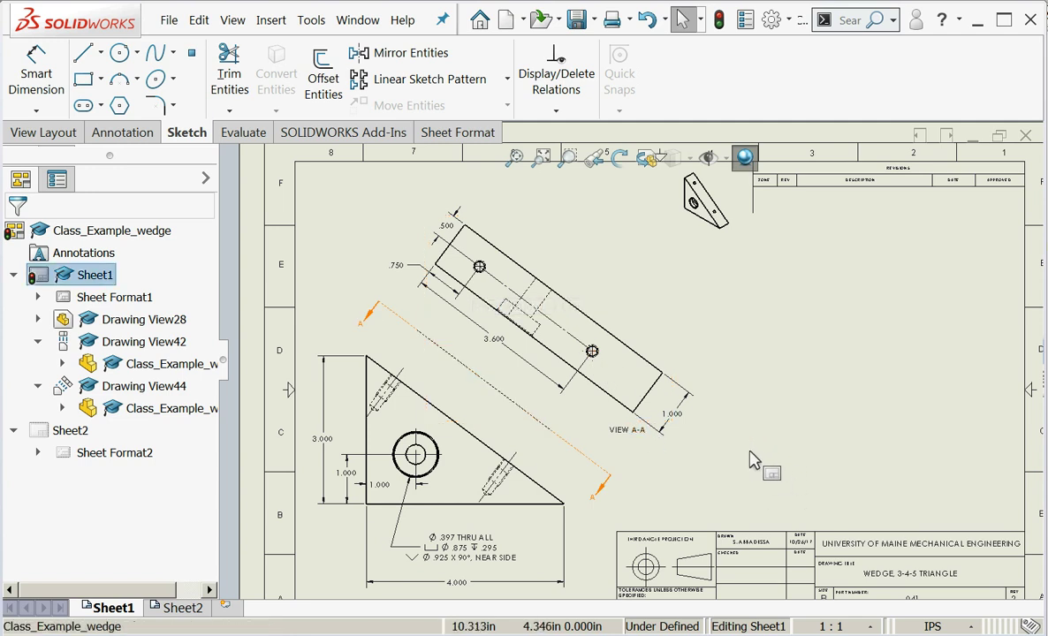
click(113, 140)
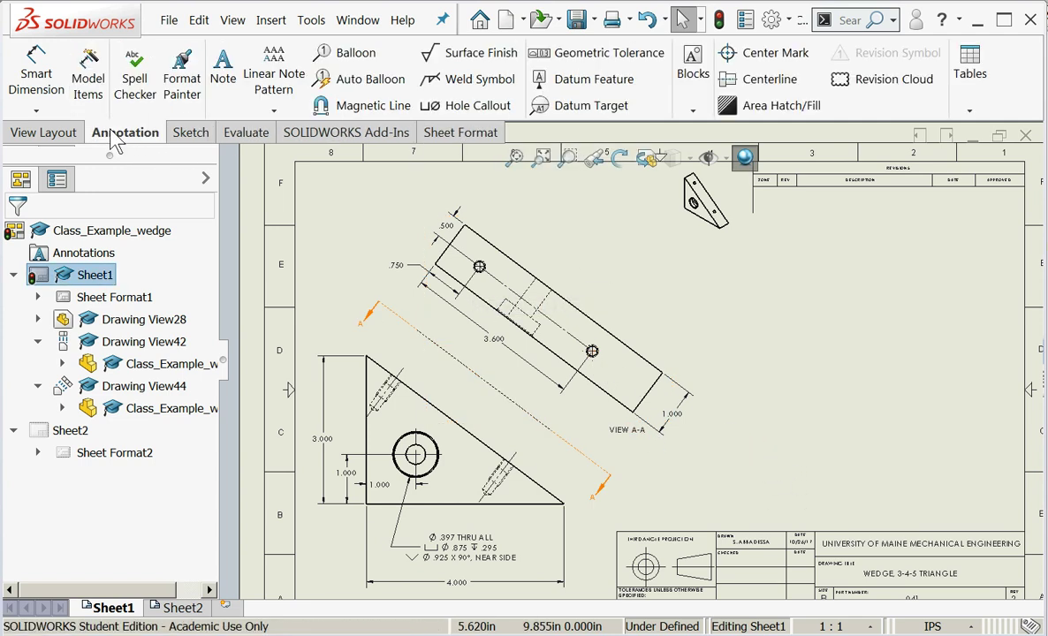
click(477, 106)
scroll(623, 354, down, 2)
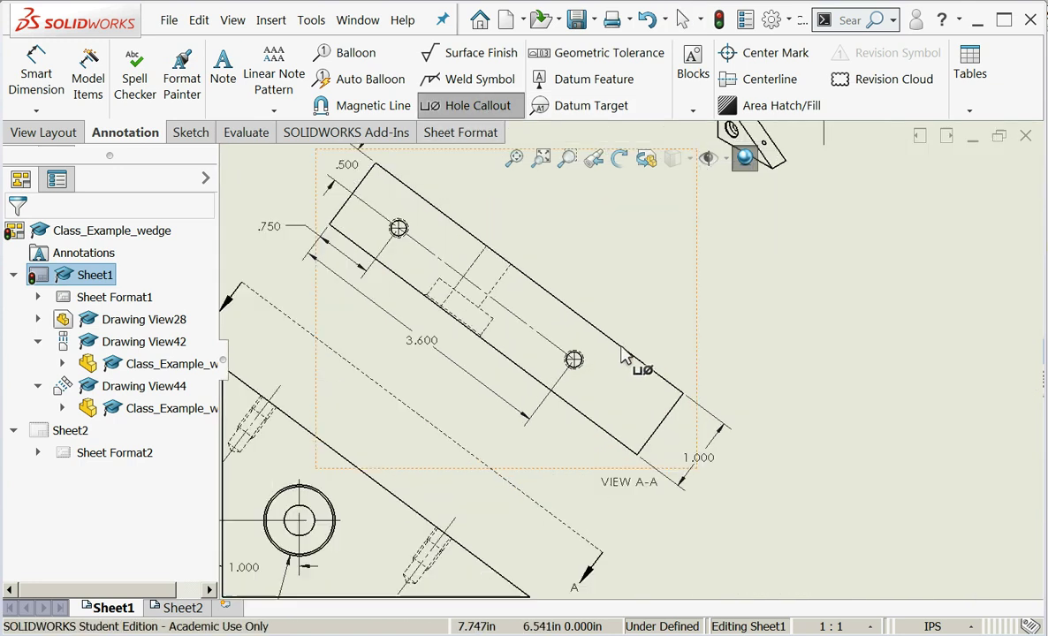
click(582, 369)
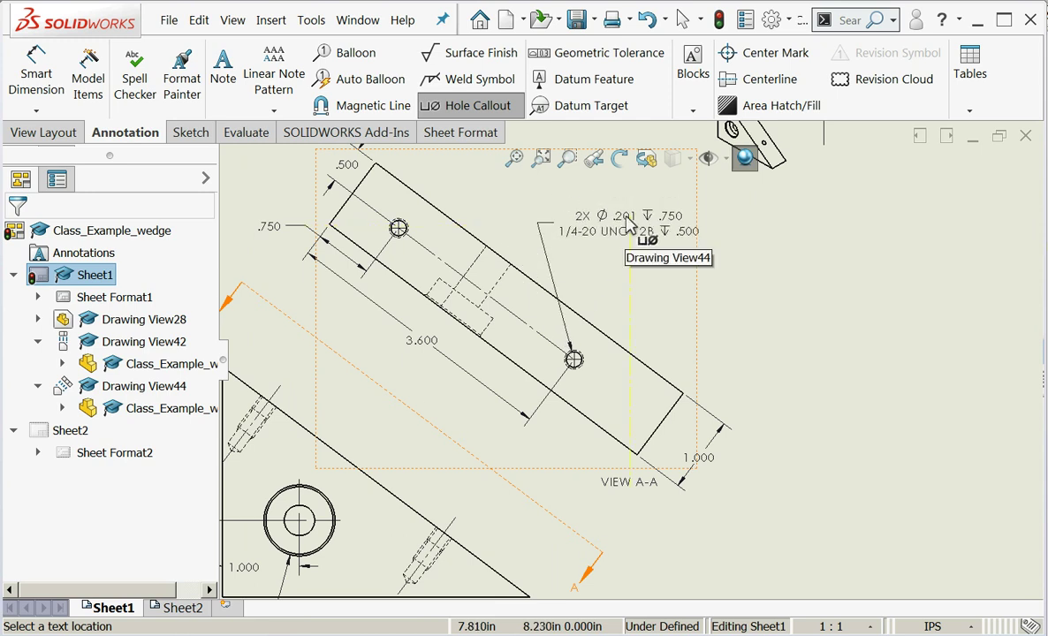
click(680, 232)
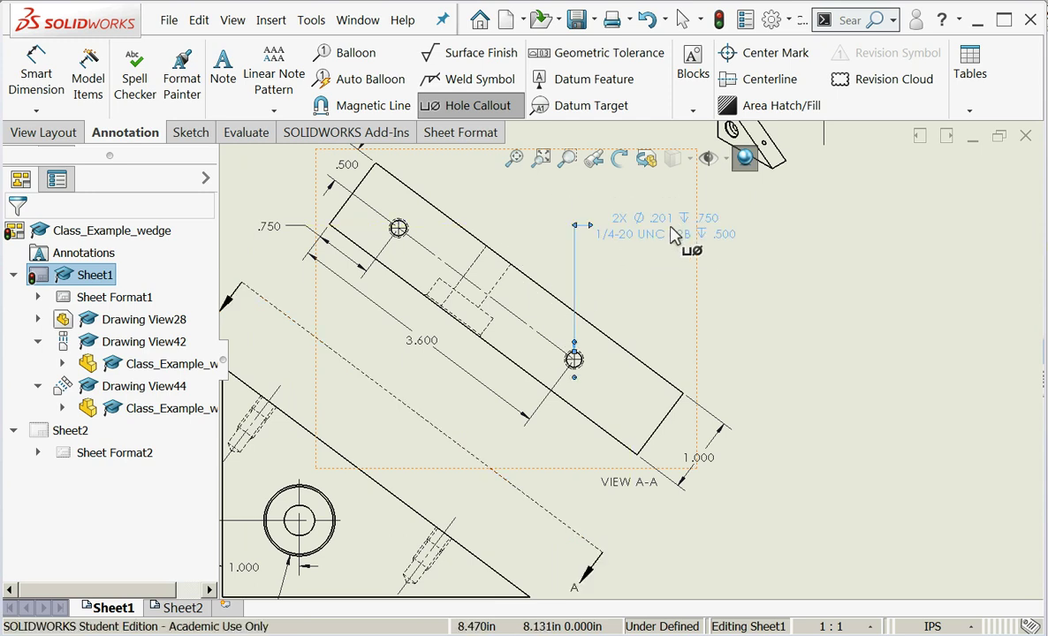
Reposition the threaded hole's callout text in the clear space just above and beside the auxiliary view, below the isometric view.
click(17, 236)
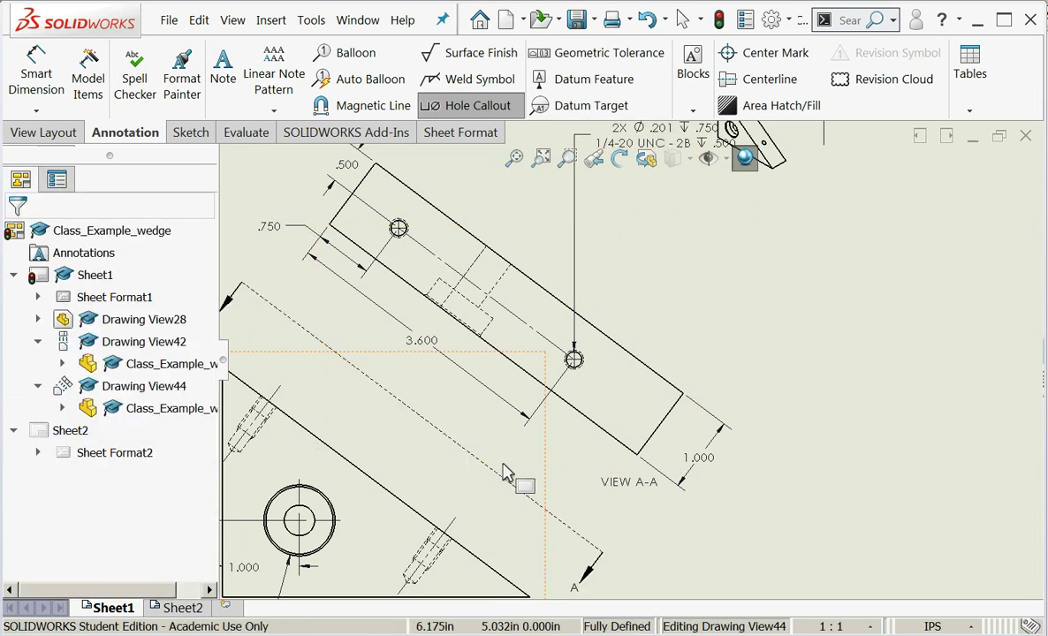
key(Escape)
scroll(590, 509, up, 2)
drag(639, 225, 643, 288)
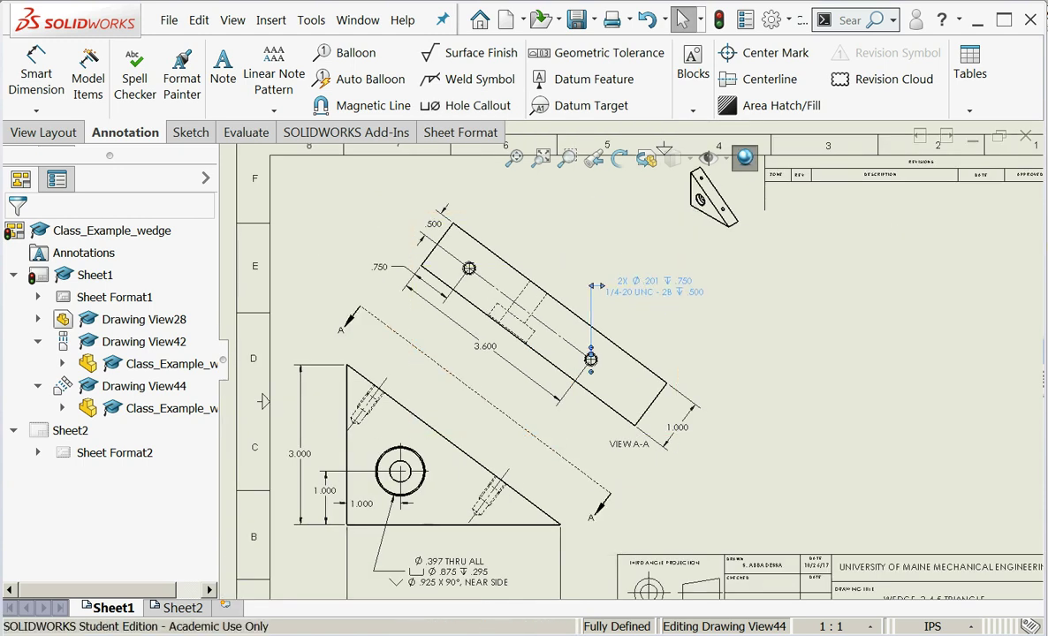
click(636, 504)
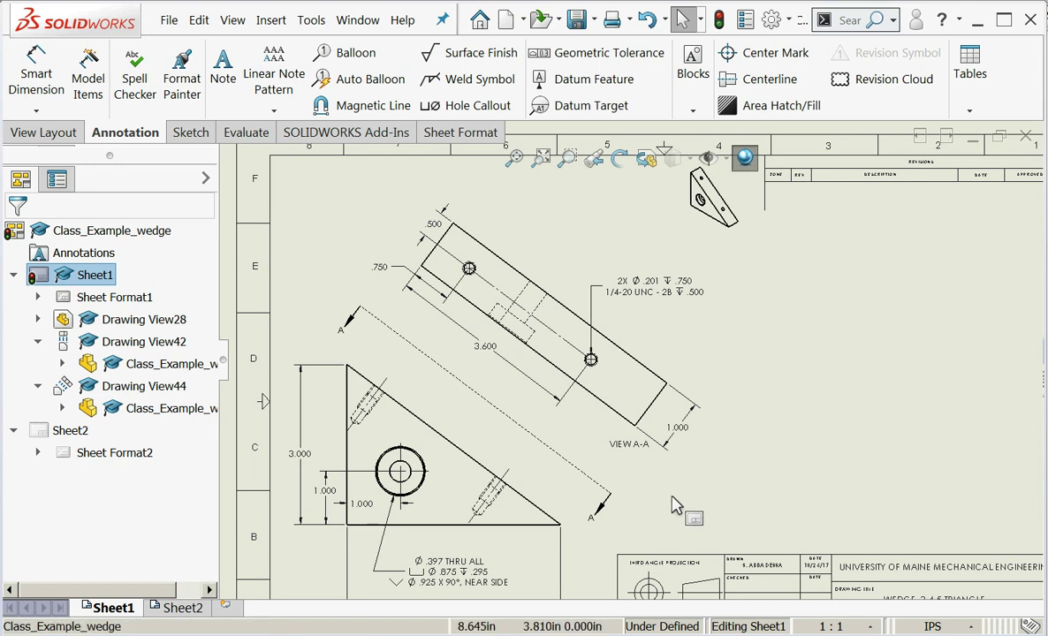
Add a two-line note in the sheet's upper-left corner reading "NOTES:" and "1.) MATERIAL: 6061-T6".
click(223, 71)
drag(288, 163, 452, 193)
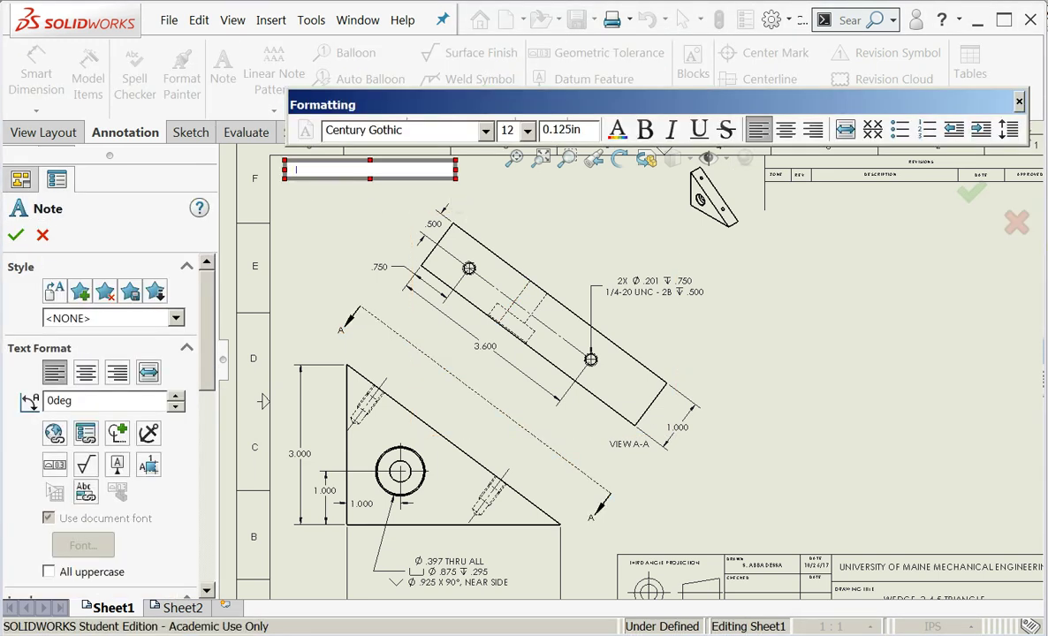
text(NOTES:)
key(Return)
text(1.) MATERIAL: 6061-T6)
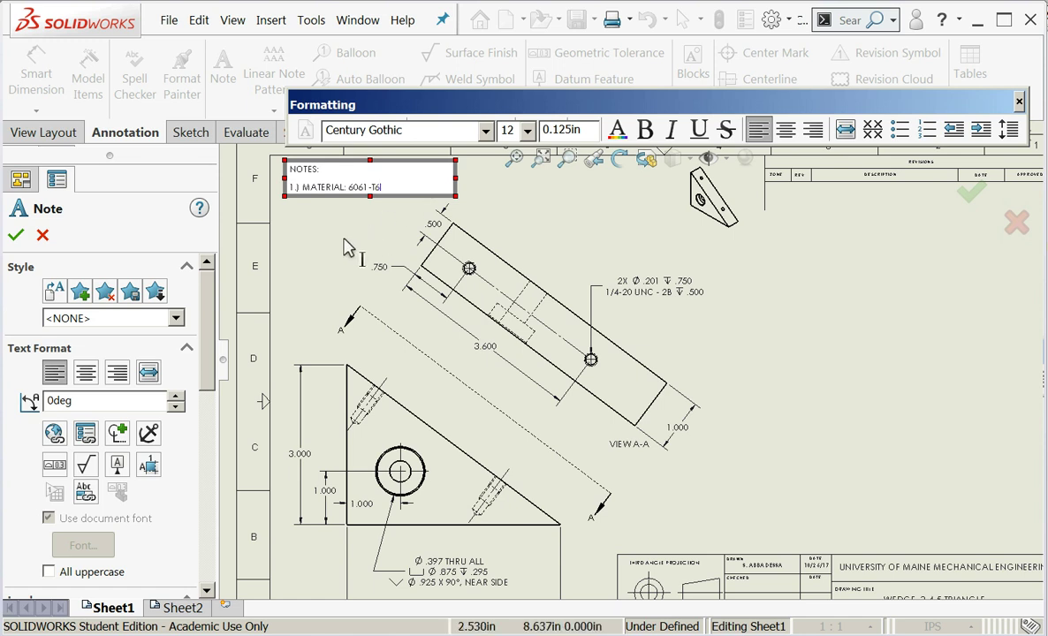
click(302, 233)
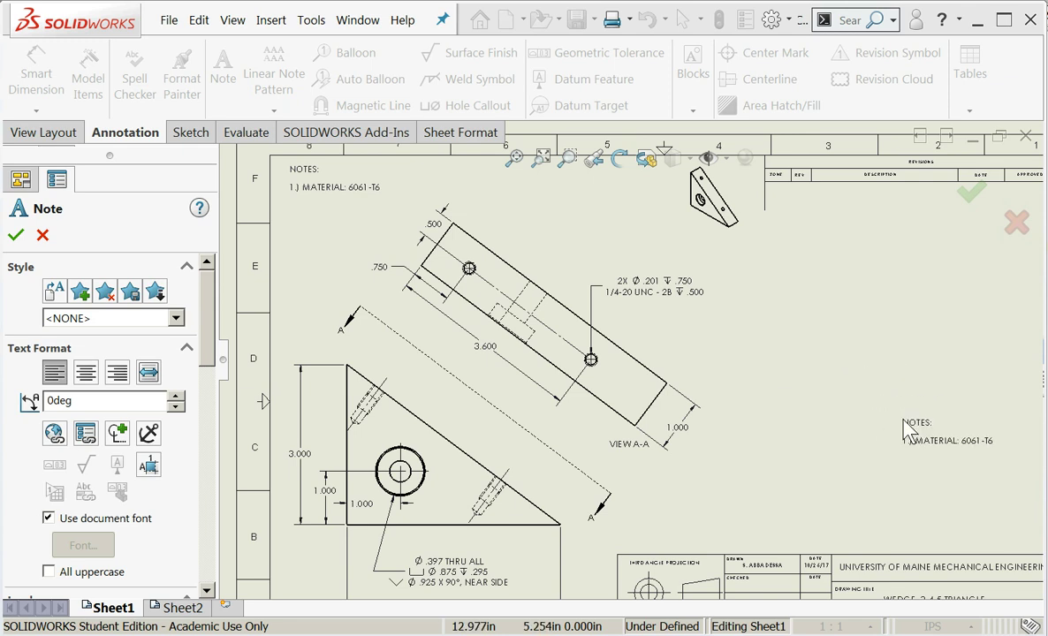
scroll(906, 433, up, 4)
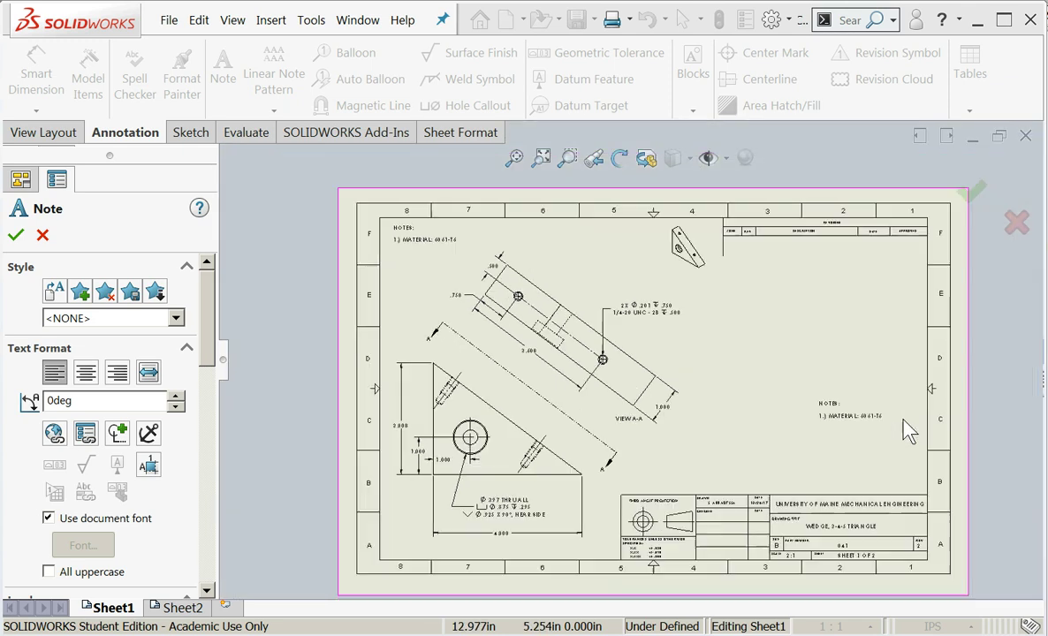
scroll(814, 513, down, 3)
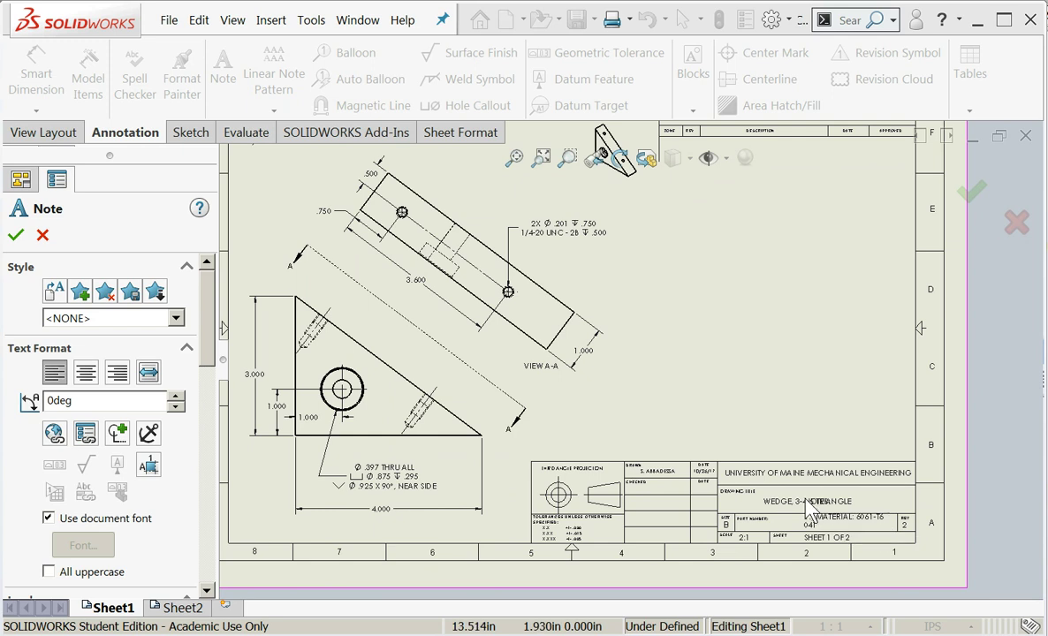
scroll(822, 521, down, 2)
key(Escape)
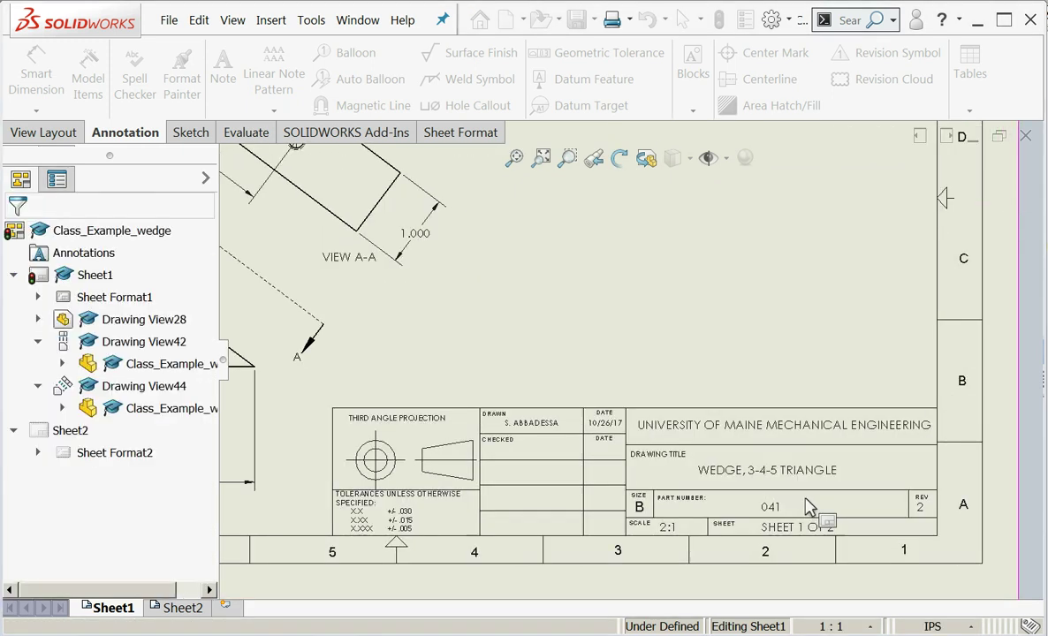
Set the date beside the drawn-by entry in the title block to 10/21/18.
scroll(822, 507, down, 1)
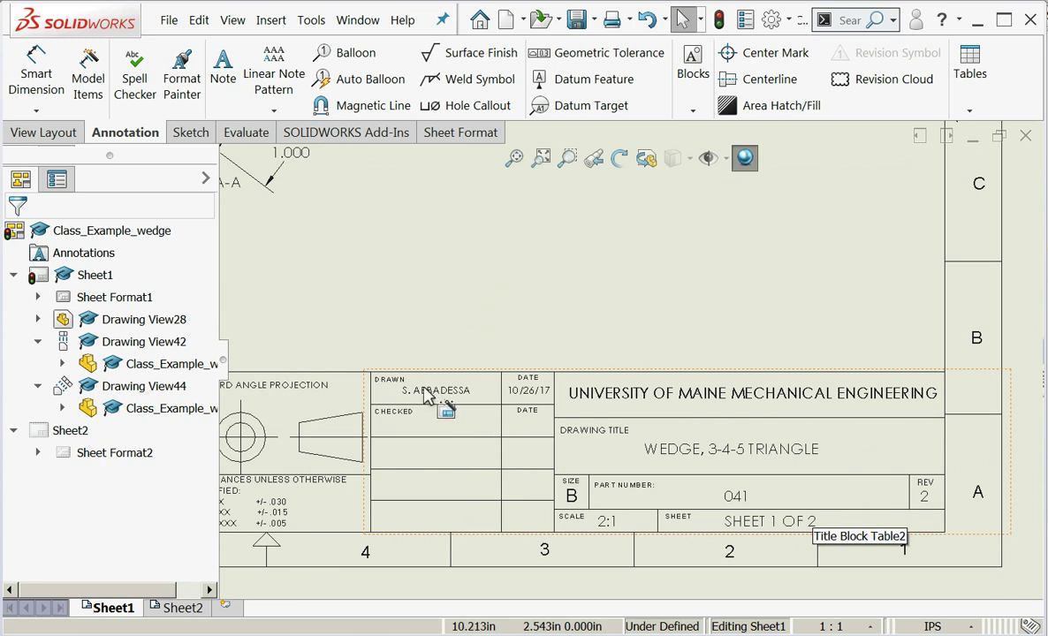
double_click(543, 399)
click(546, 399)
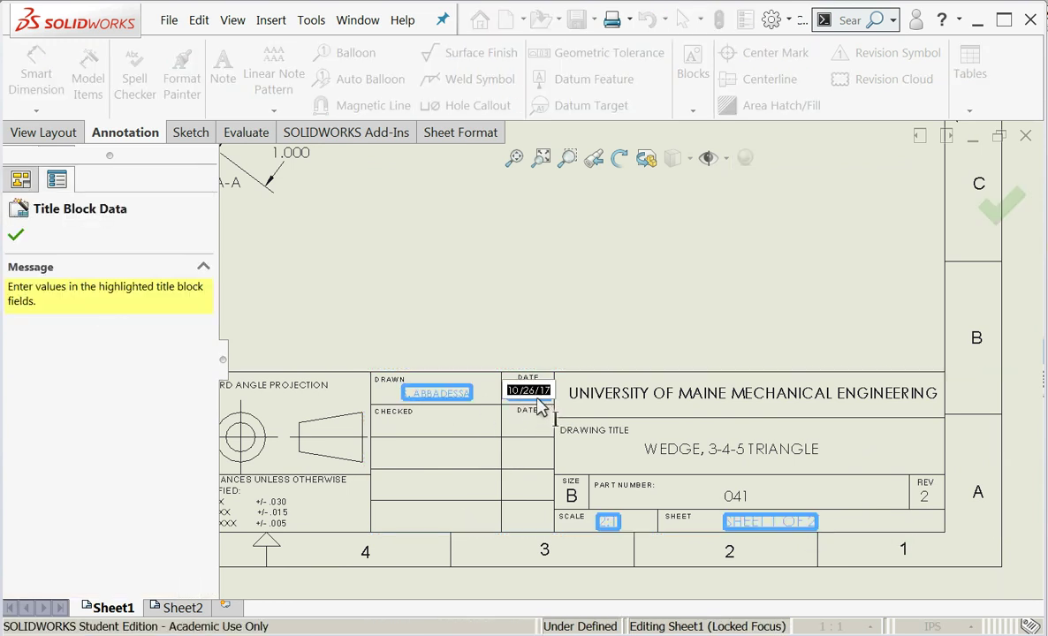
double_click(541, 392)
click(535, 396)
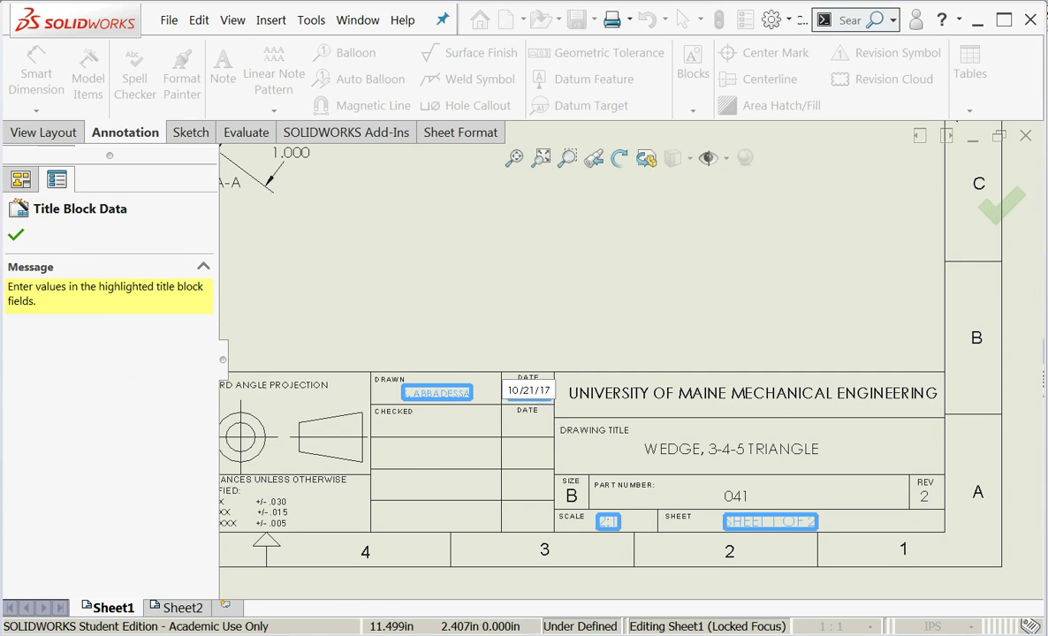
text(/1)
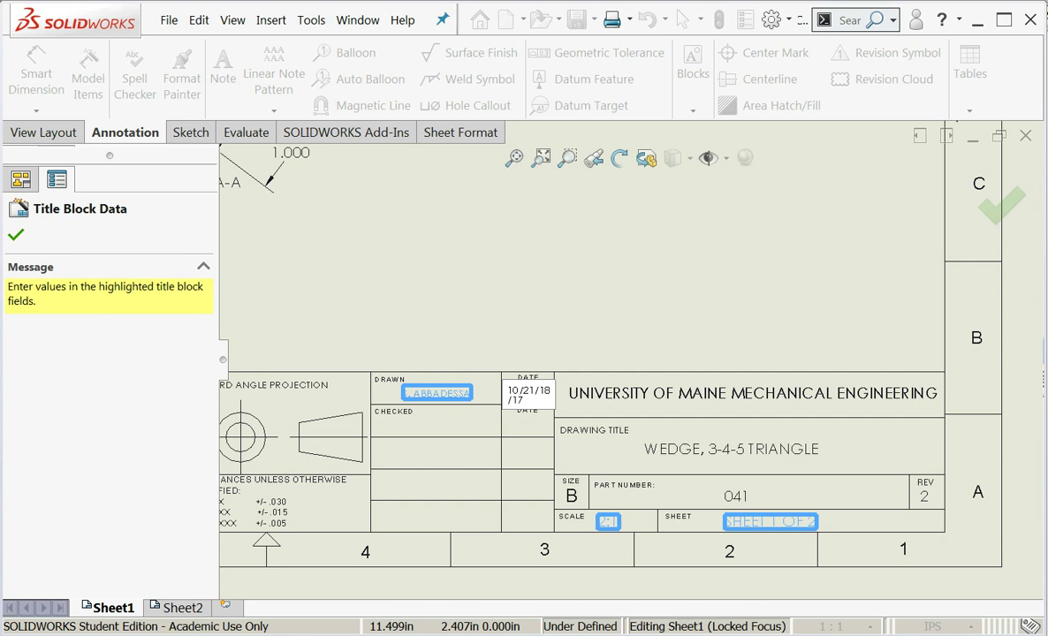
key(Delete)
key(Delete)
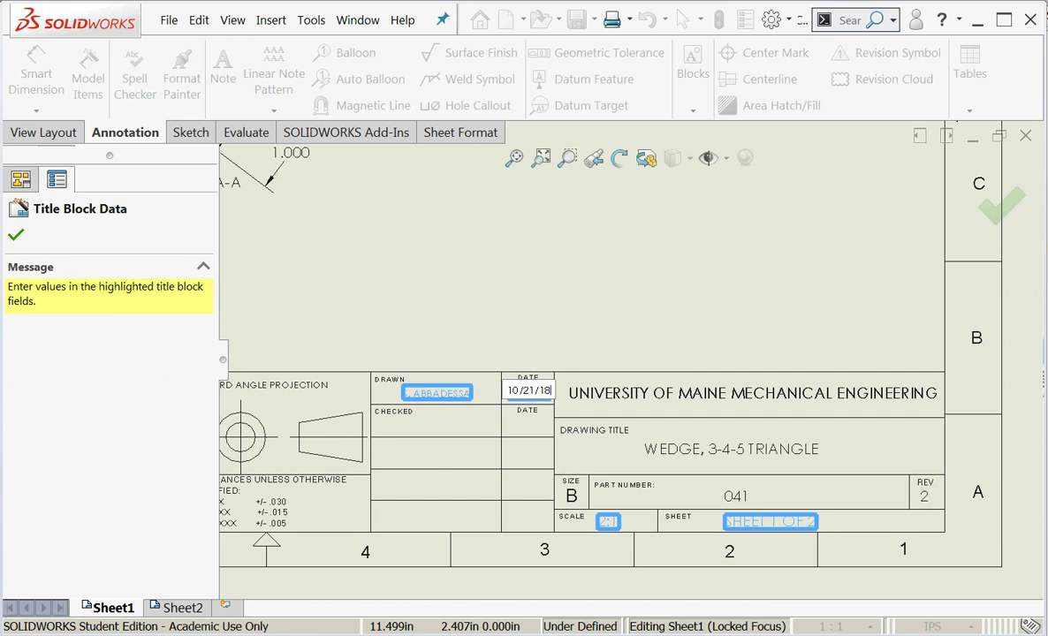
key(Tab)
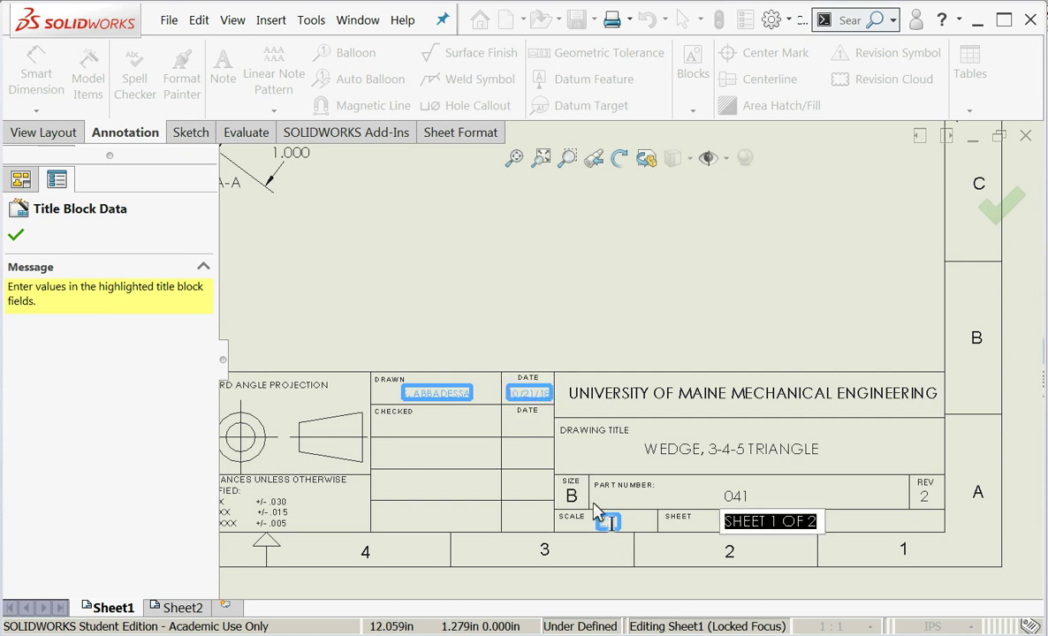
scroll(576, 499, up, 4)
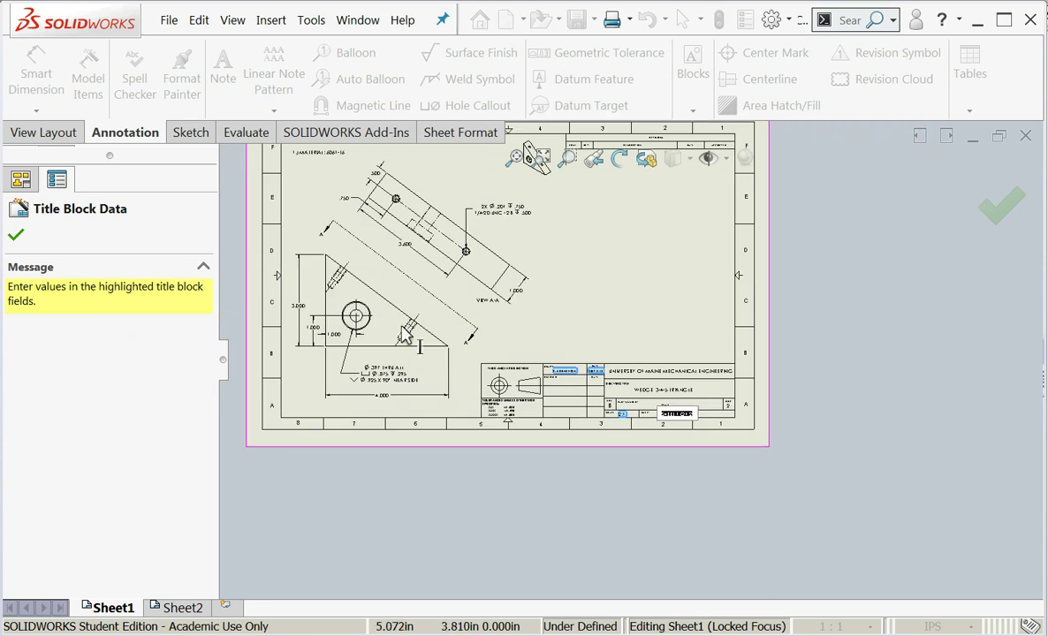
click(367, 312)
click(16, 235)
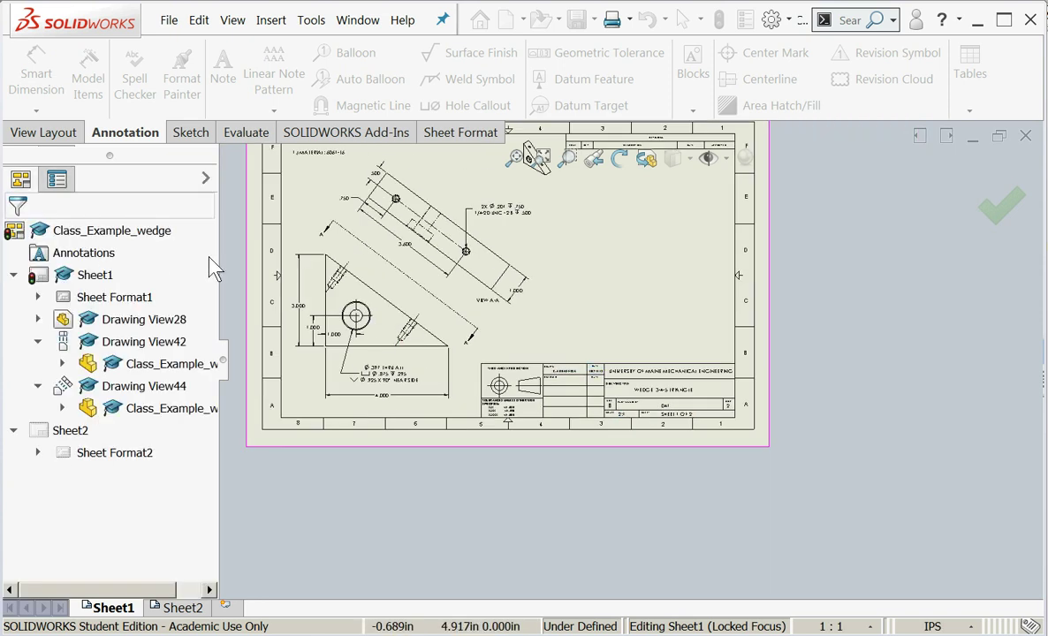
Check the front view's scale setting and set the title block's scale entry to 1:1.
click(367, 311)
mouse_move(213, 364)
mouse_down()
mouse_move(192, 422)
mouse_move(195, 472)
mouse_up()
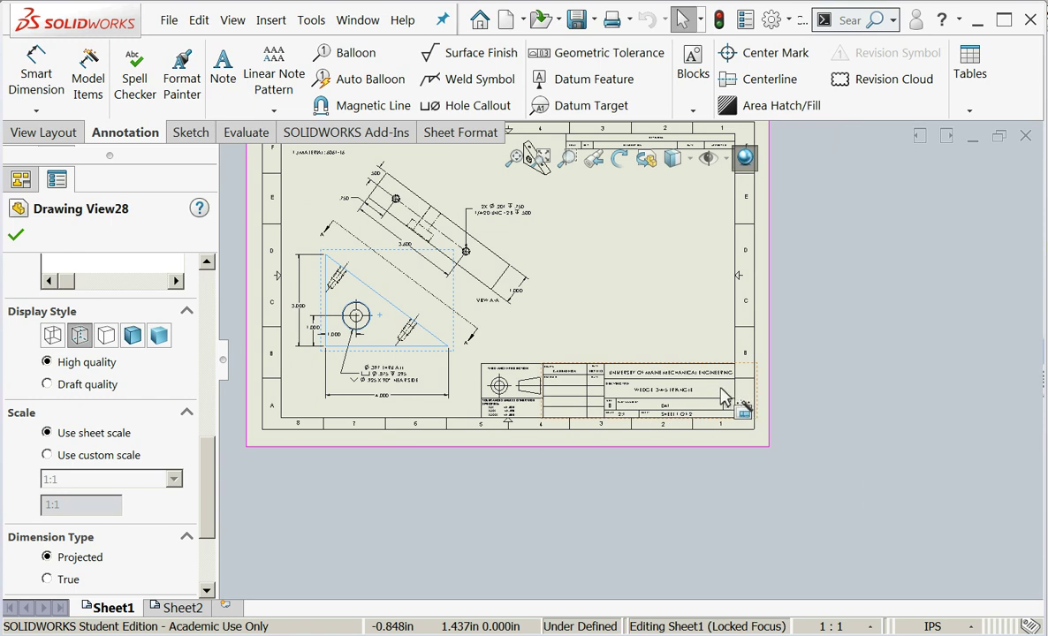
scroll(646, 402, down, 5)
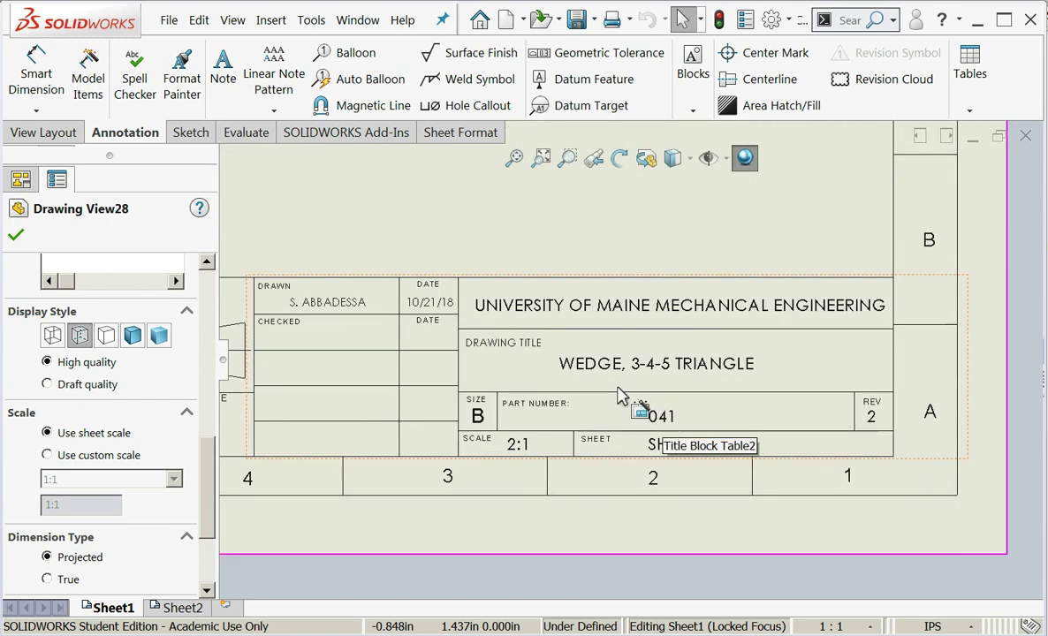
double_click(518, 447)
click(516, 448)
click(519, 450)
text(1)
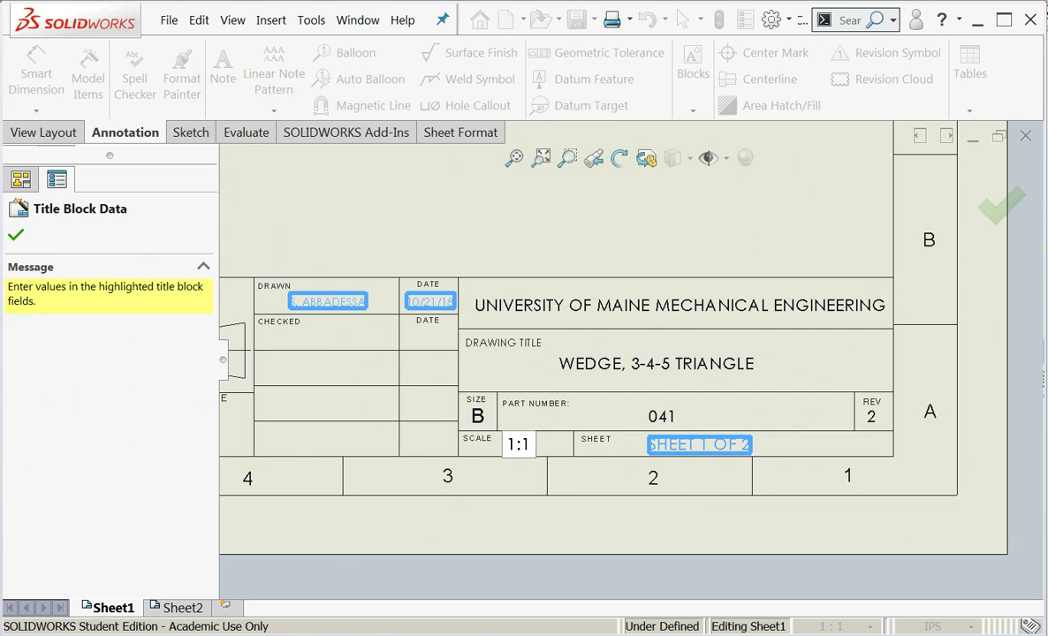
Change the title block's sheet entry to read SHEET 1 OF 1.
click(738, 455)
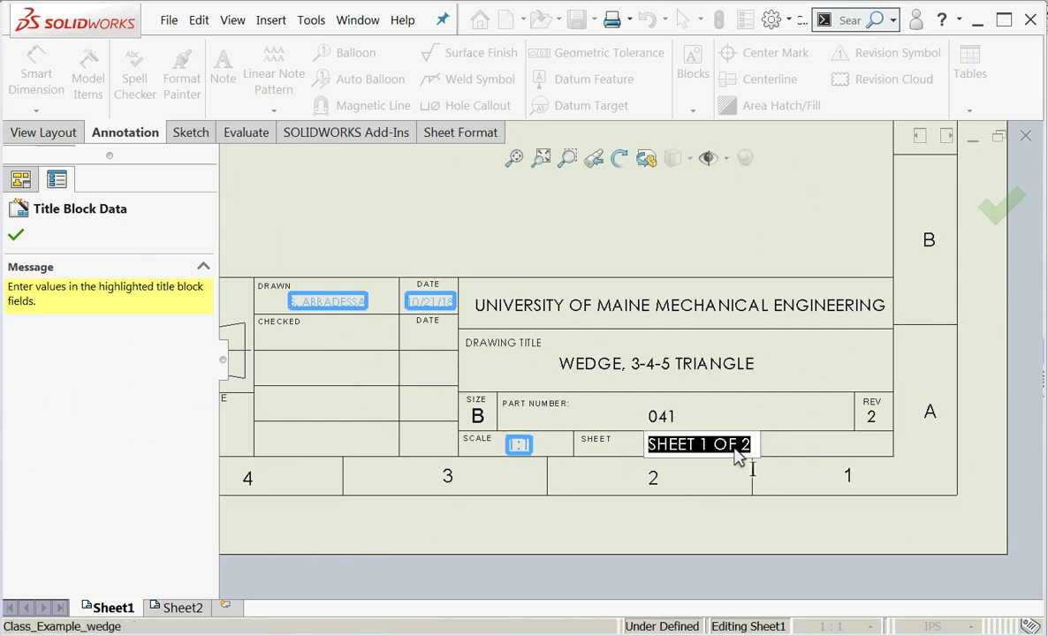
click(752, 453)
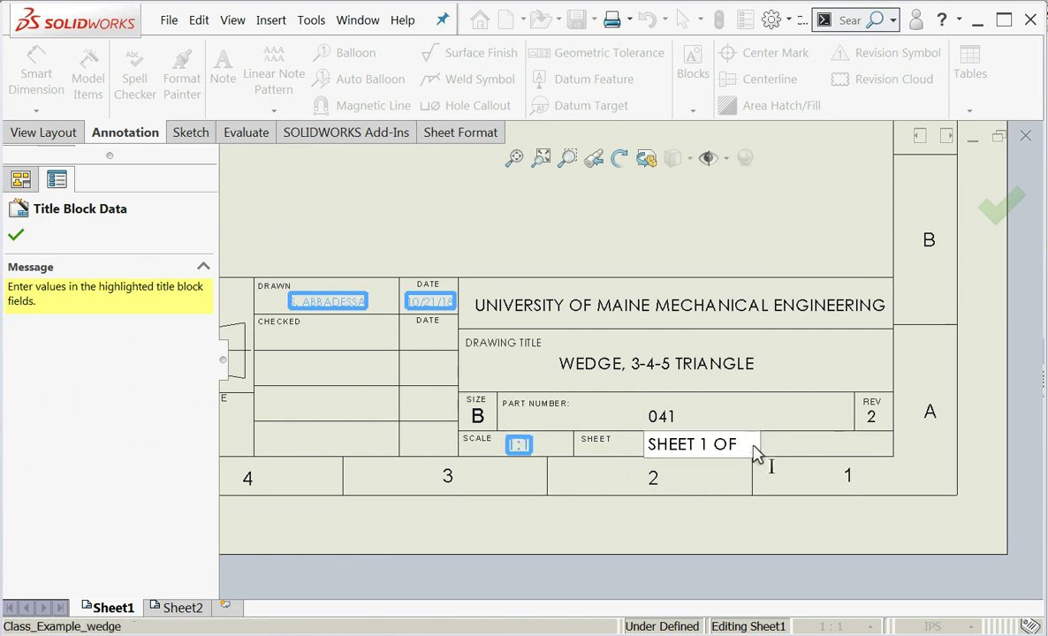
click(787, 426)
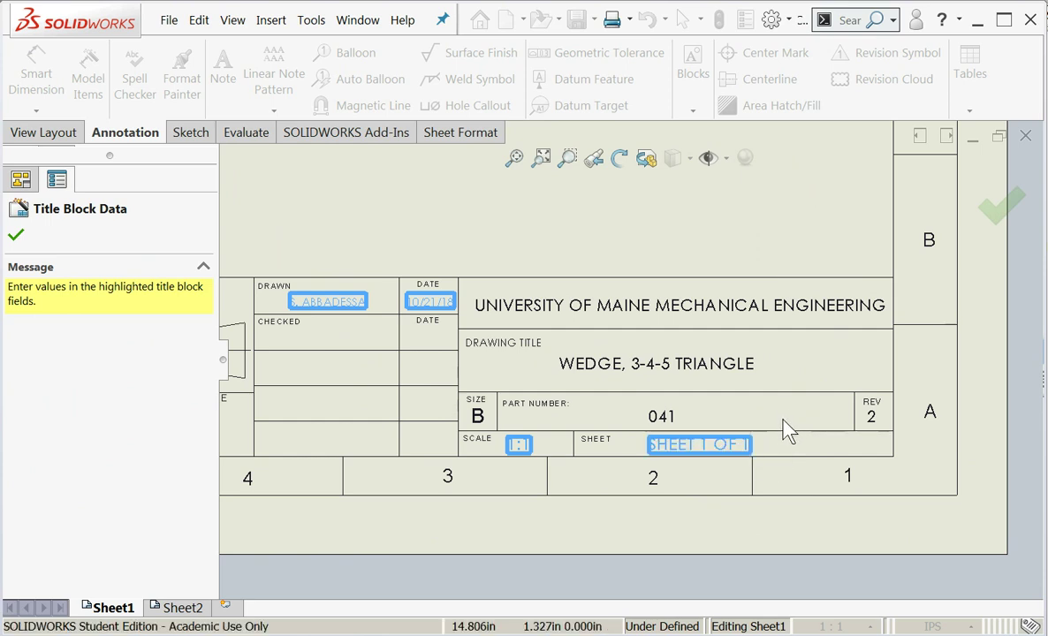
click(19, 236)
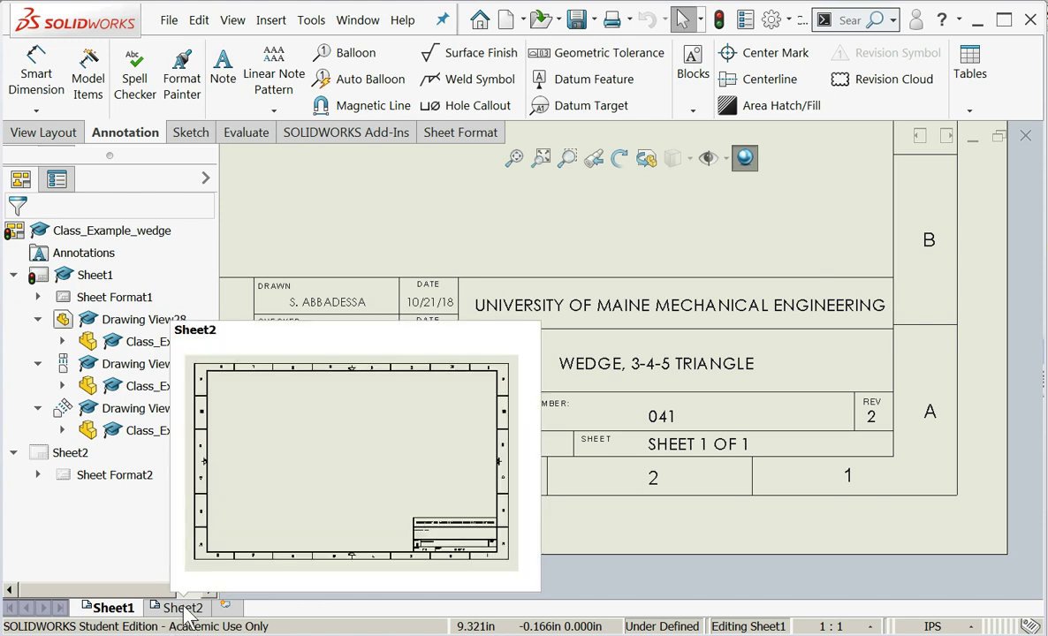
Delete Sheet2 from the wedge drawing and fit the remaining sheet in the window.
right_click(187, 610)
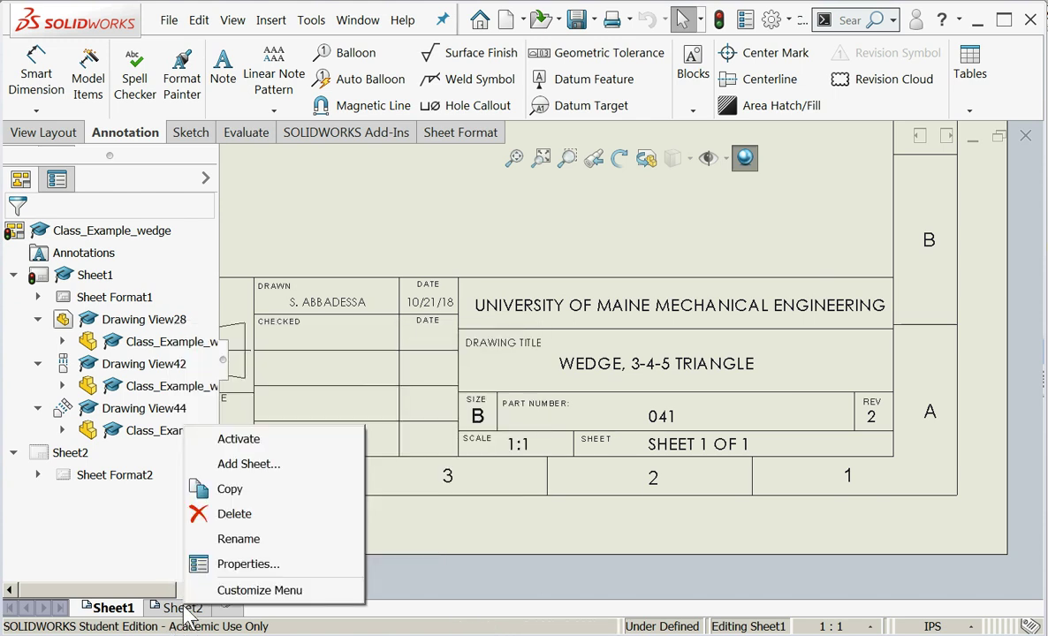
click(212, 513)
click(703, 285)
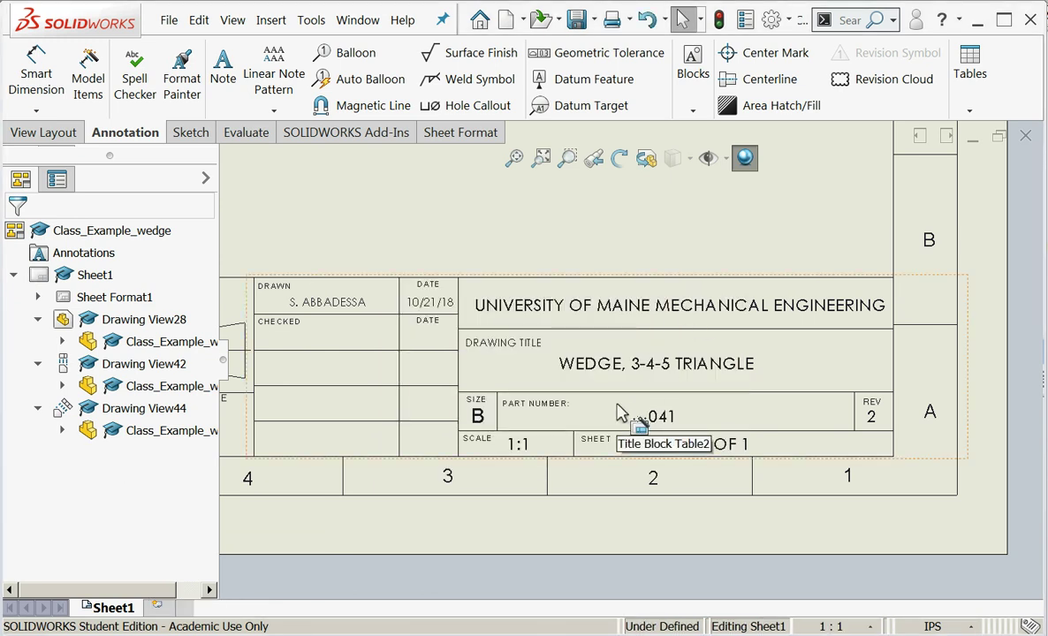
scroll(621, 412, up, 6)
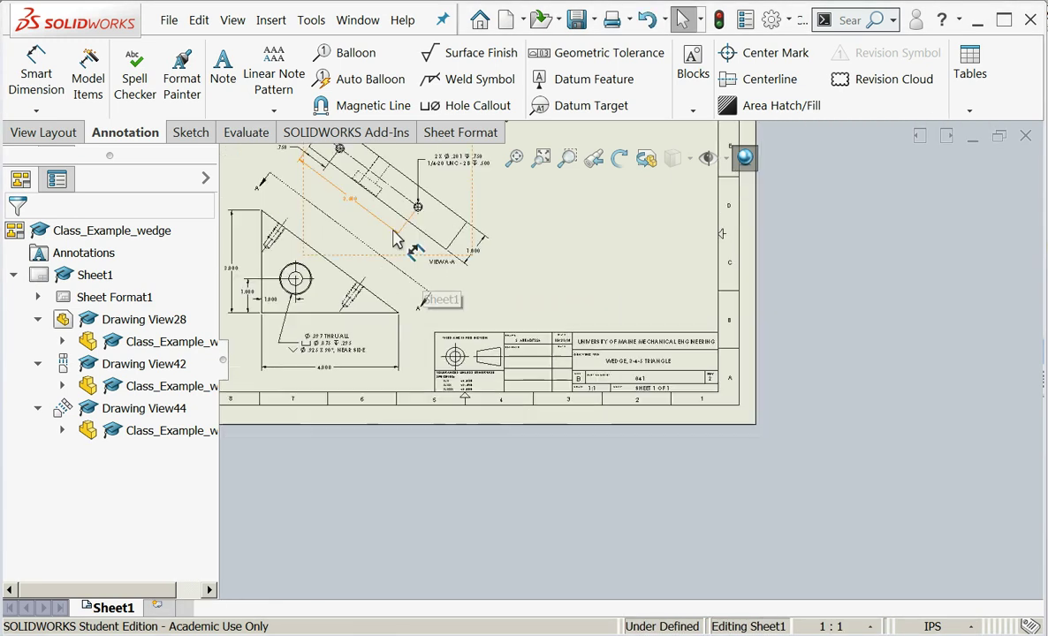
click(521, 168)
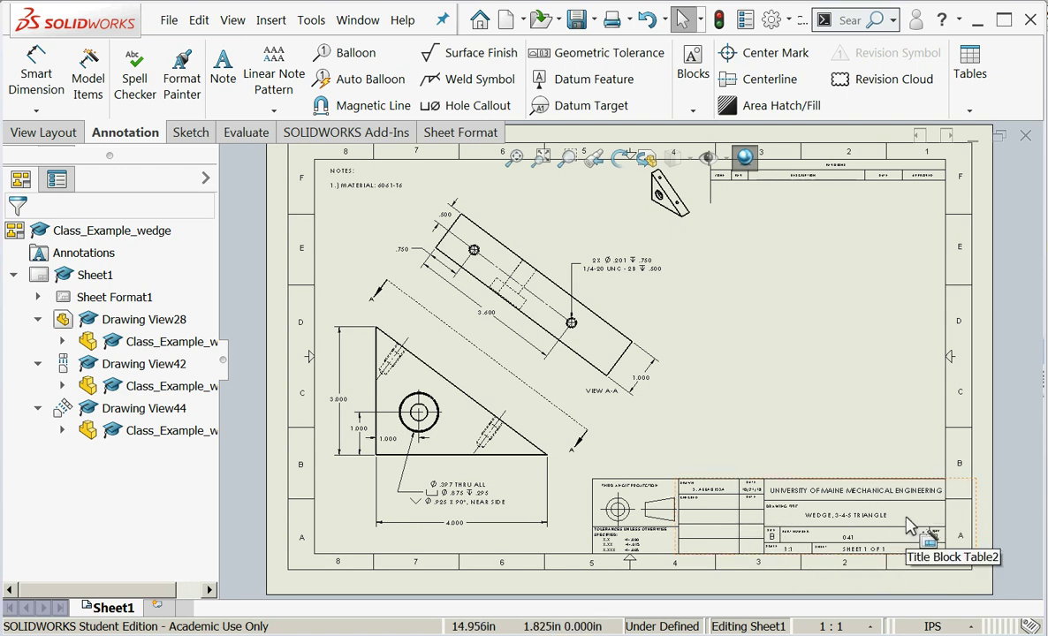
Open the Class_Example_wedge part from the drawing's front view and bring up its custom file properties.
scroll(911, 527, down, 3)
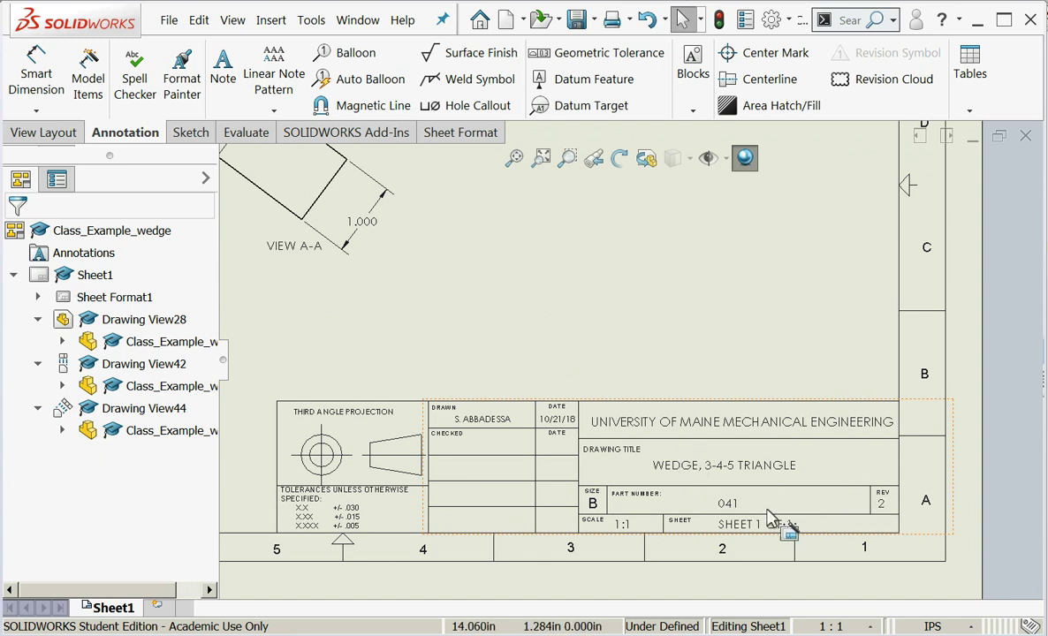
right_click(150, 347)
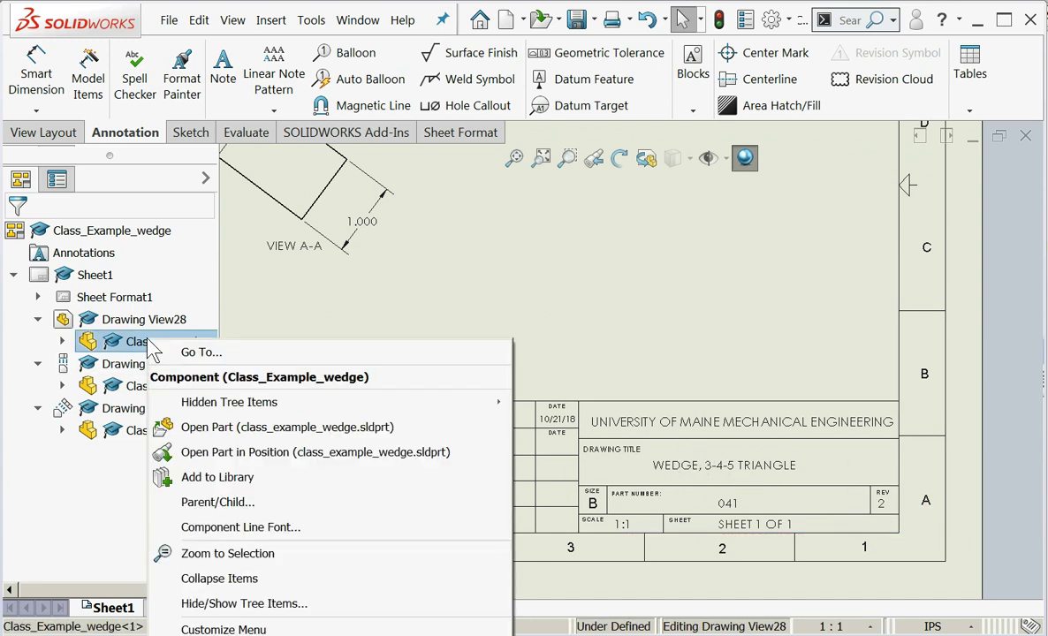
click(234, 428)
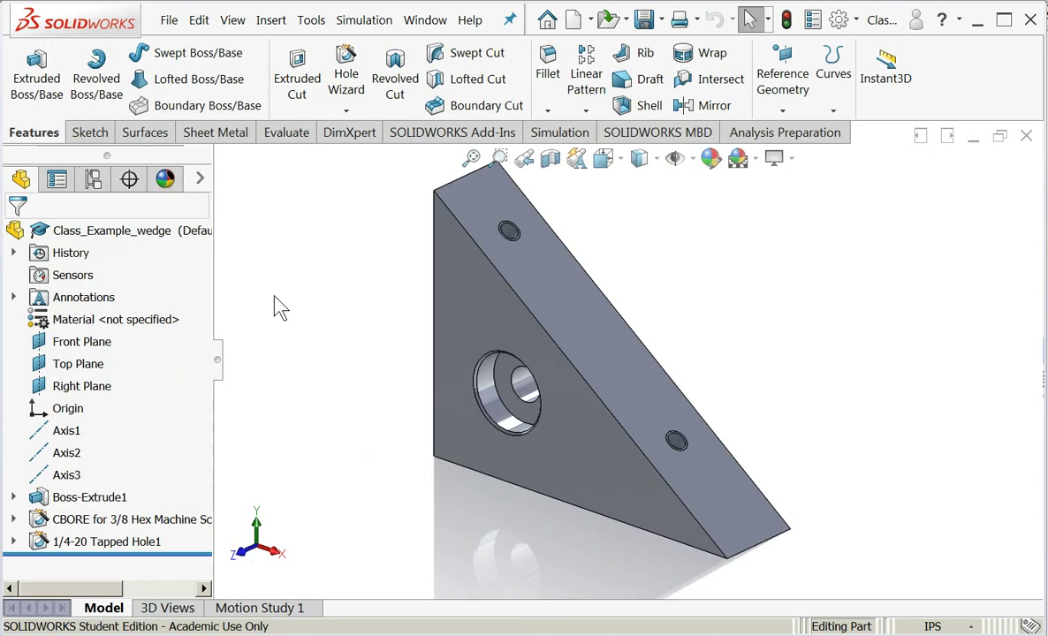
click(169, 22)
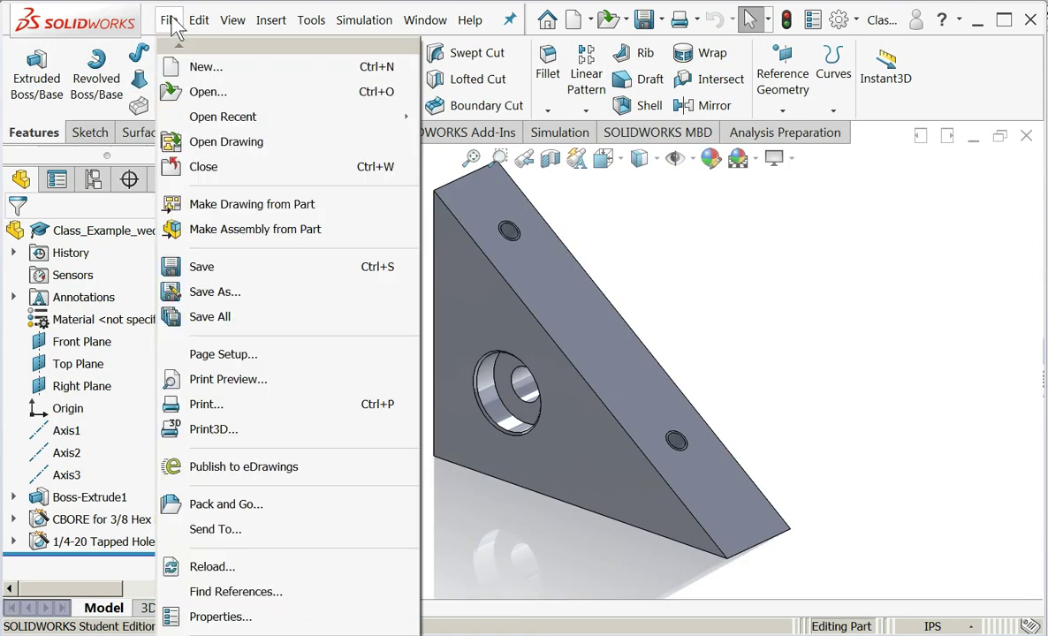
click(267, 618)
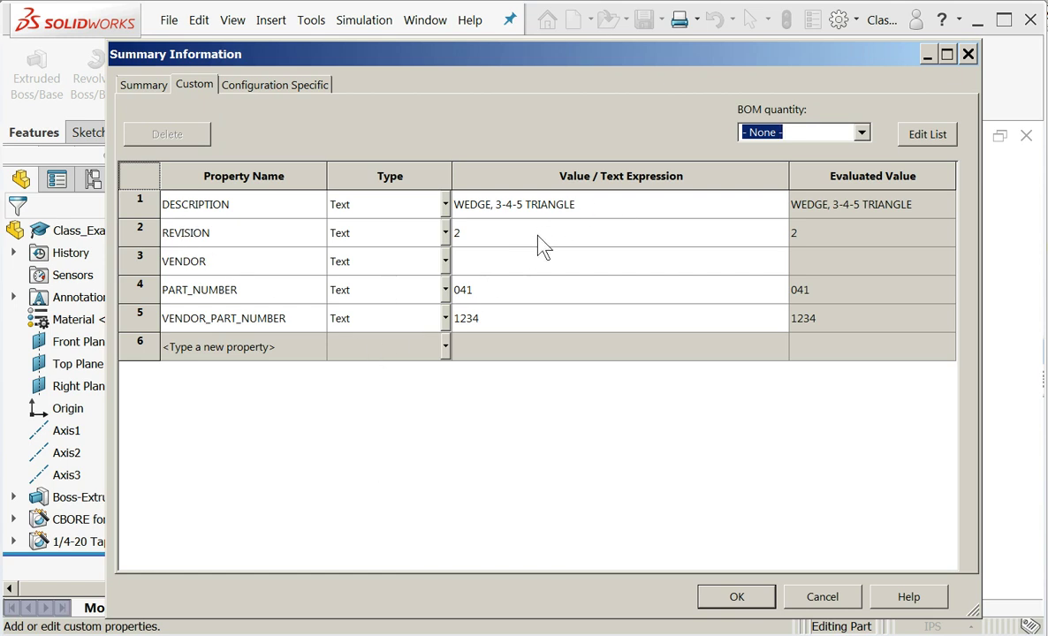
Set the wedge part's REVISION property to 3, and save and close the part to return to the drawing.
click(524, 297)
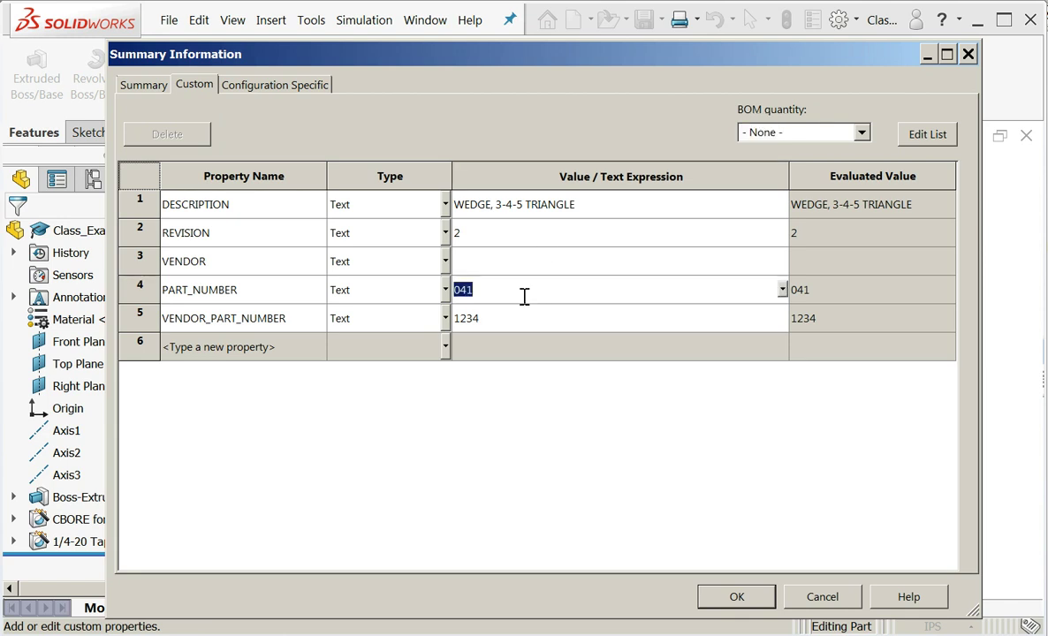
click(598, 205)
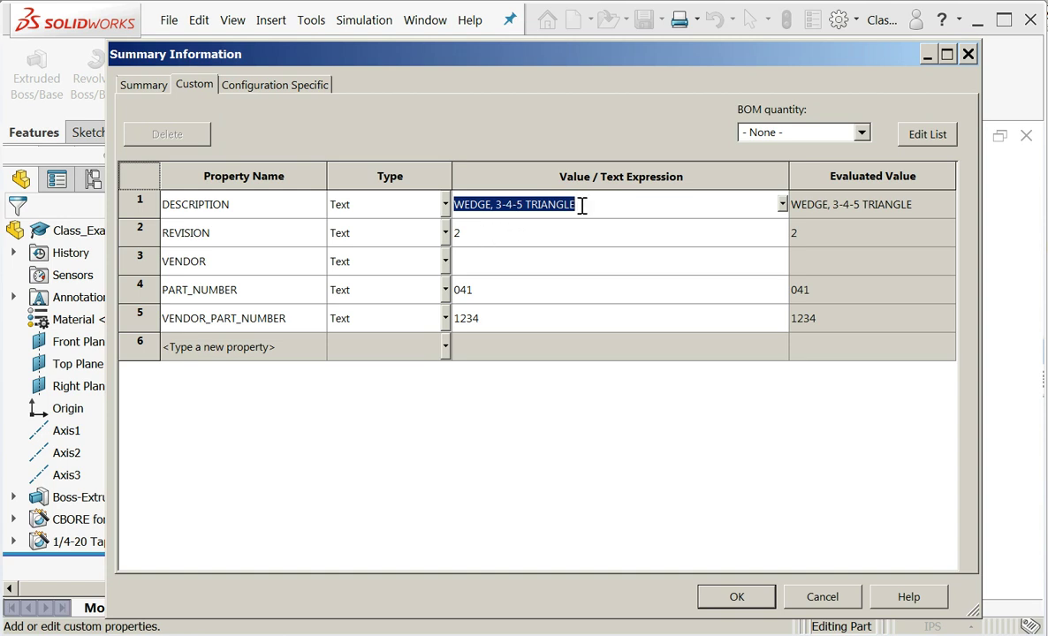
click(534, 232)
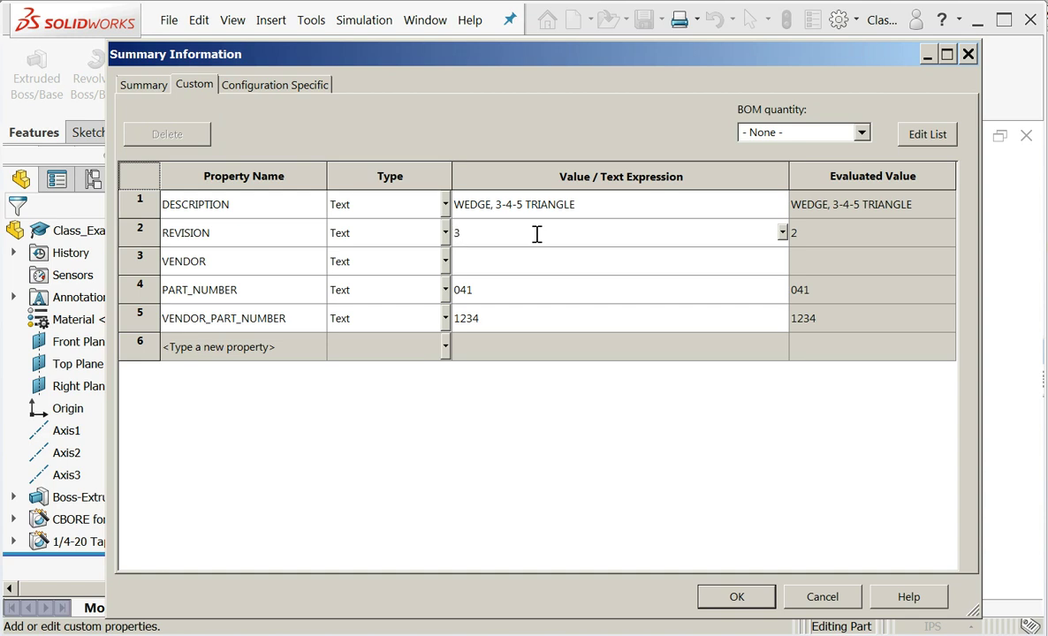
click(734, 598)
click(648, 20)
click(1027, 136)
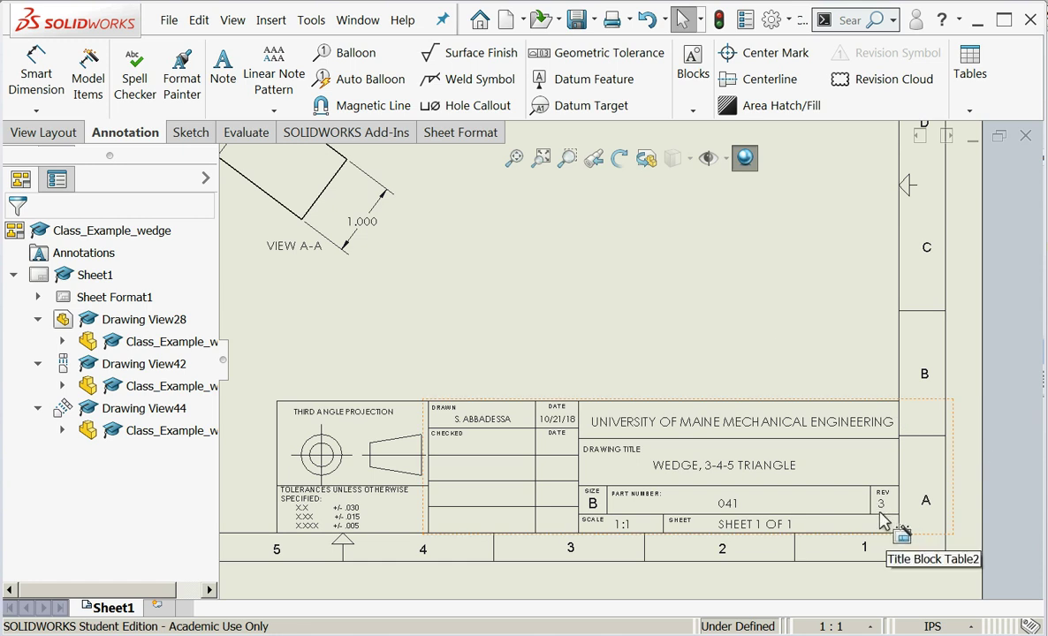
Look over the wedge drawing and fit the whole sheet in the window.
scroll(677, 320, up, 2)
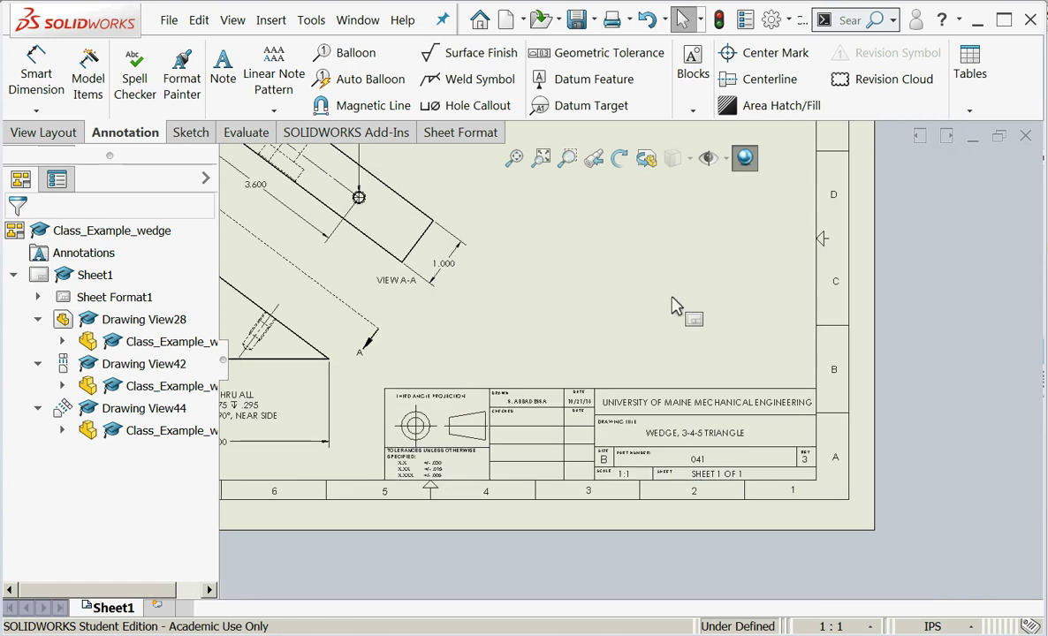
scroll(619, 256, up, 3)
scroll(530, 217, down, 2)
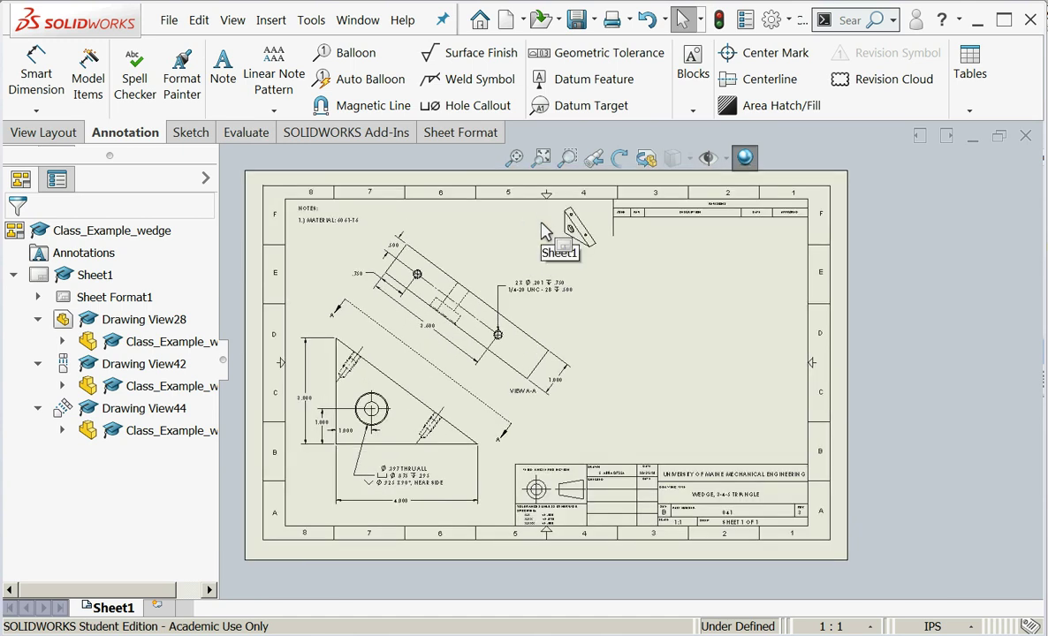
scroll(546, 228, down, 1)
mouse_move(862, 599)
mouse_down()
mouse_move(679, 261)
mouse_move(823, 290)
mouse_move(676, 243)
mouse_move(844, 305)
mouse_move(747, 253)
mouse_move(672, 237)
mouse_move(629, 247)
mouse_move(647, 264)
mouse_move(829, 281)
mouse_move(721, 375)
mouse_move(712, 350)
mouse_up()
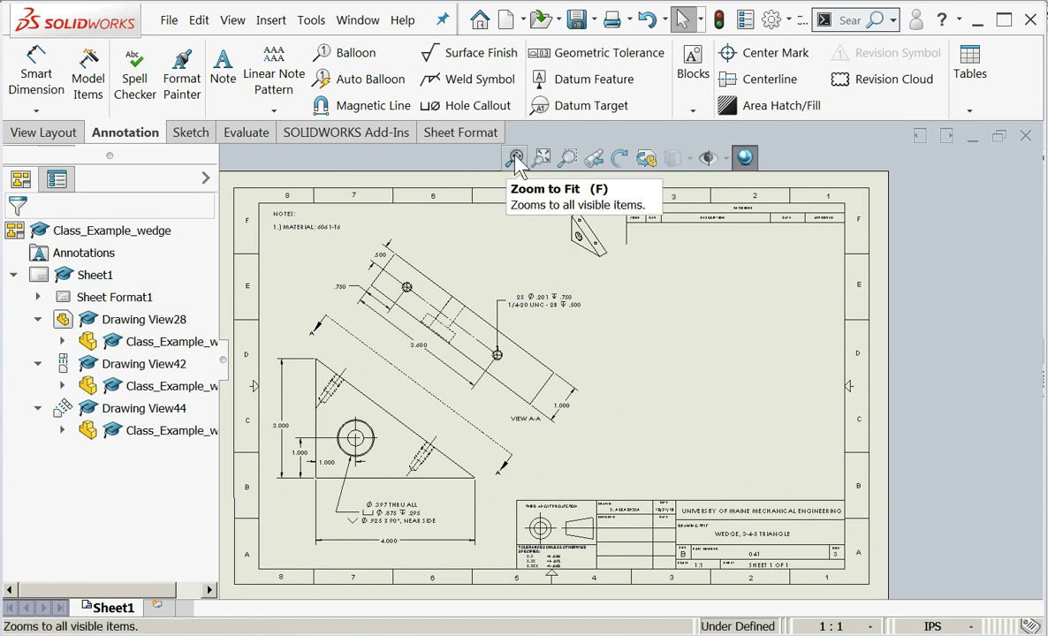
click(527, 161)
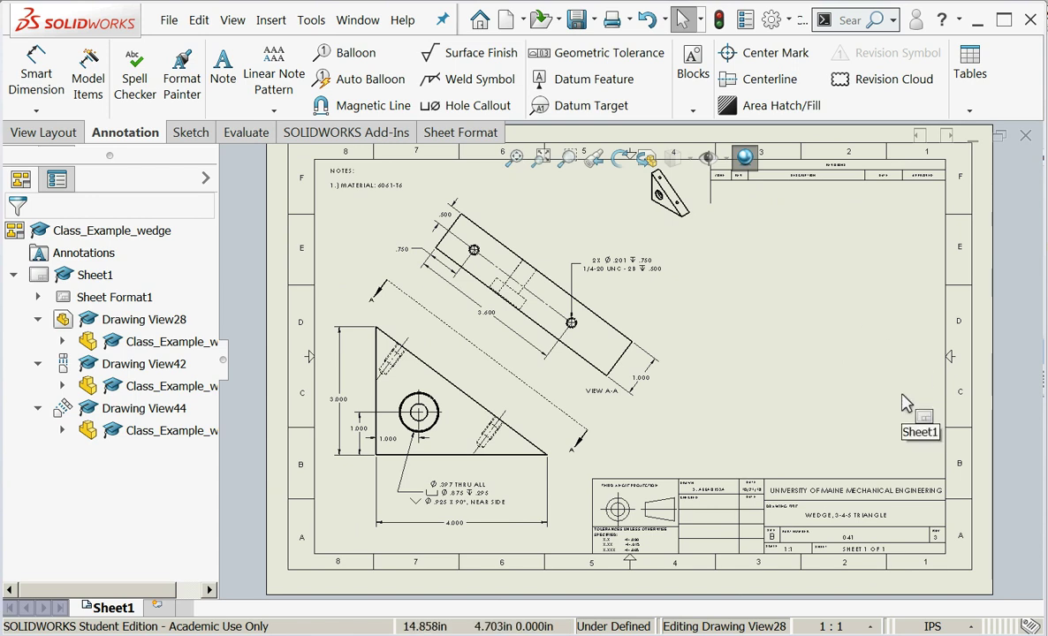